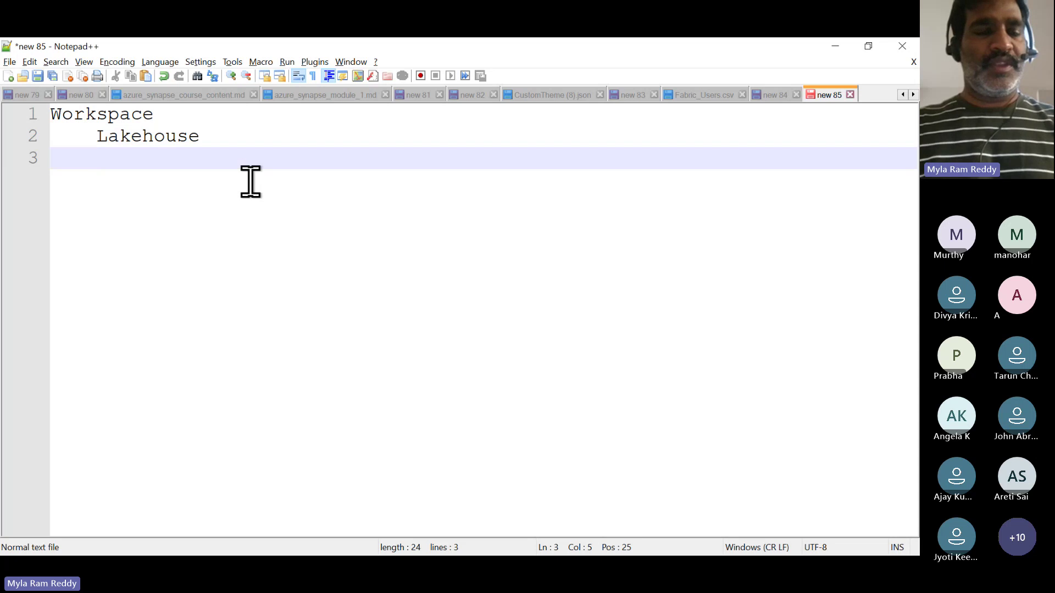
Add the line "upload a file from local computer(on-premise)" indented one level beneath Lakehouse.
key("Tab")
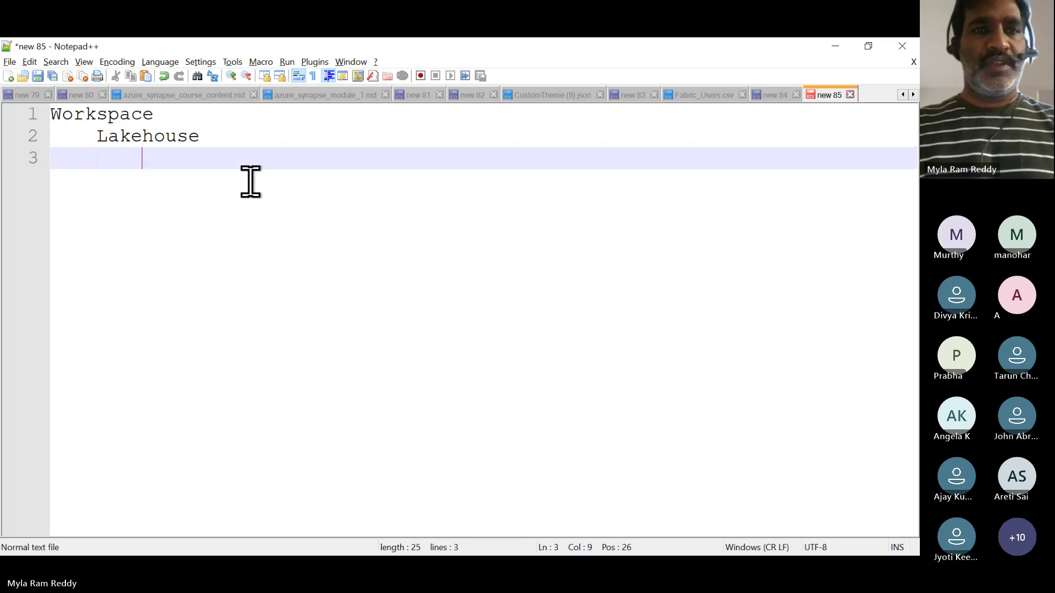
type("u")
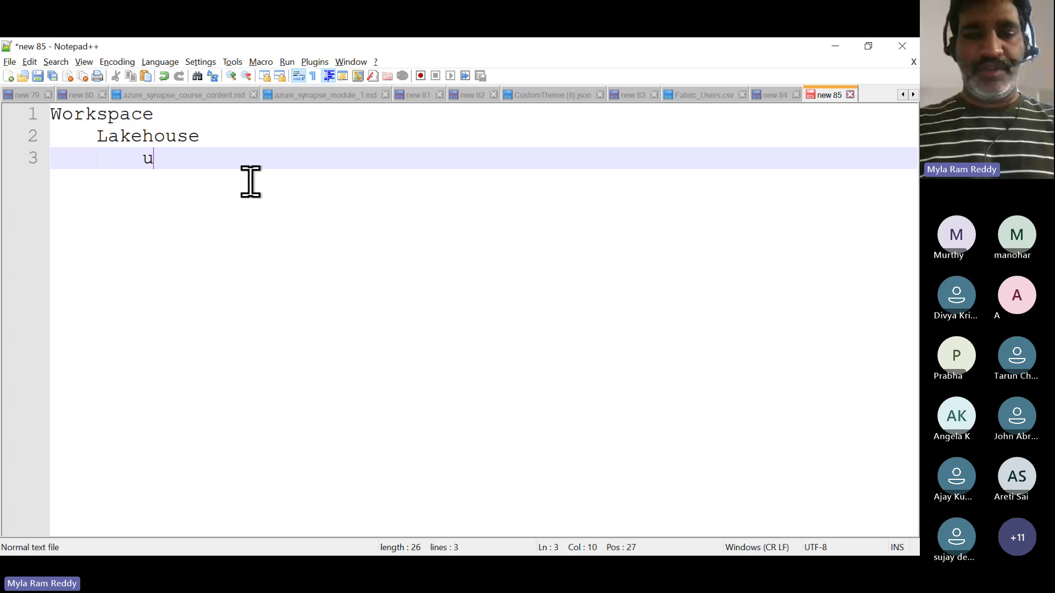
type("pload a")
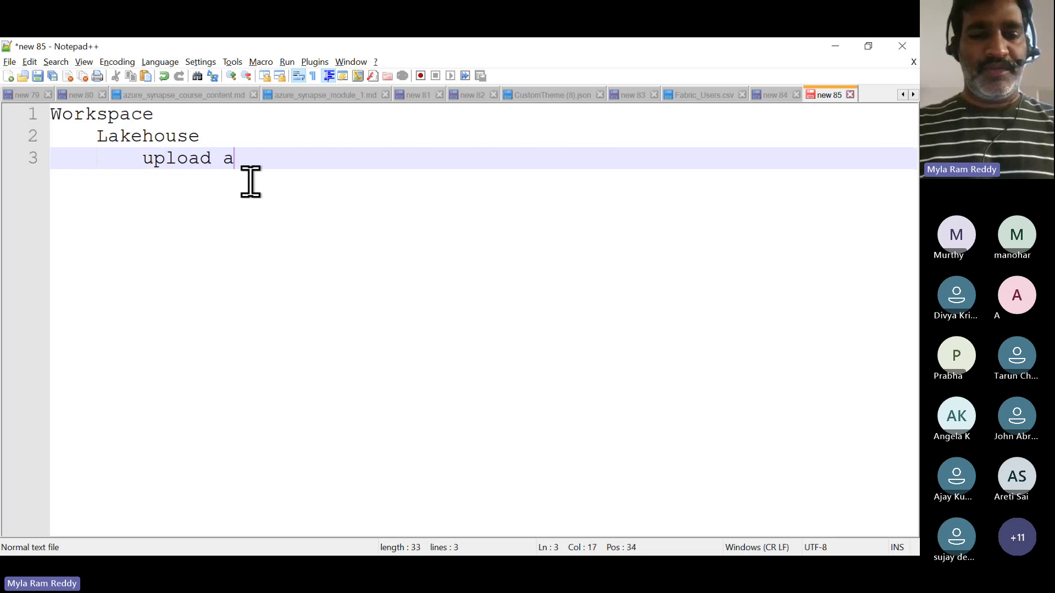
type(" file fr")
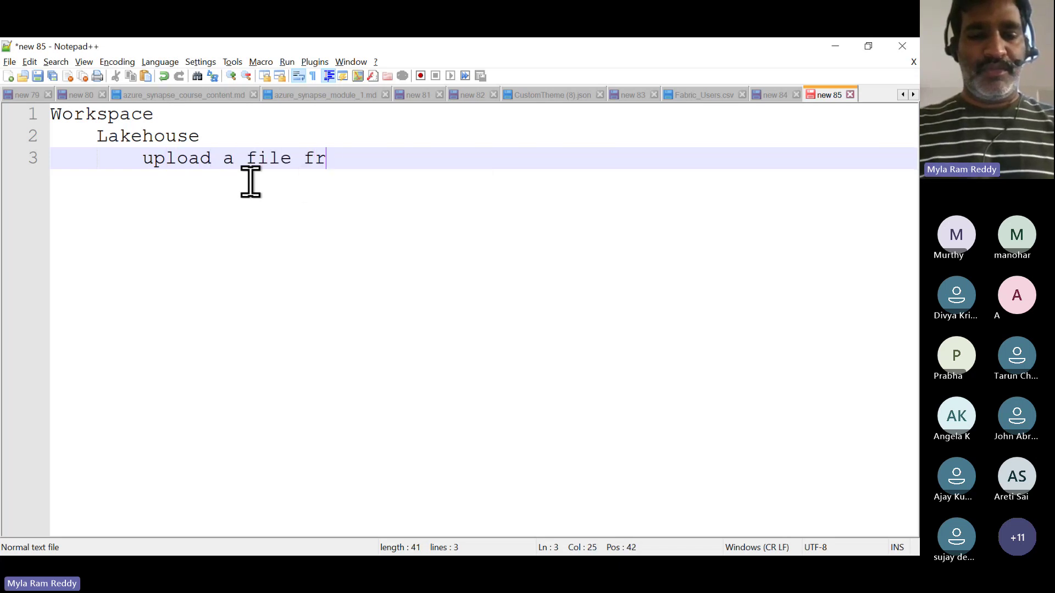
type("om local")
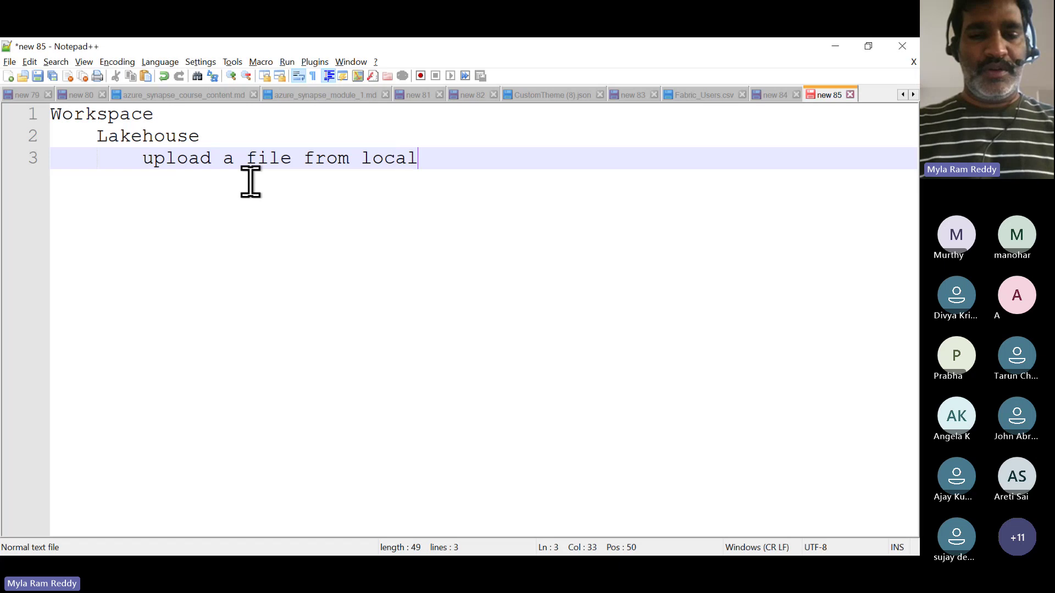
type(" compu")
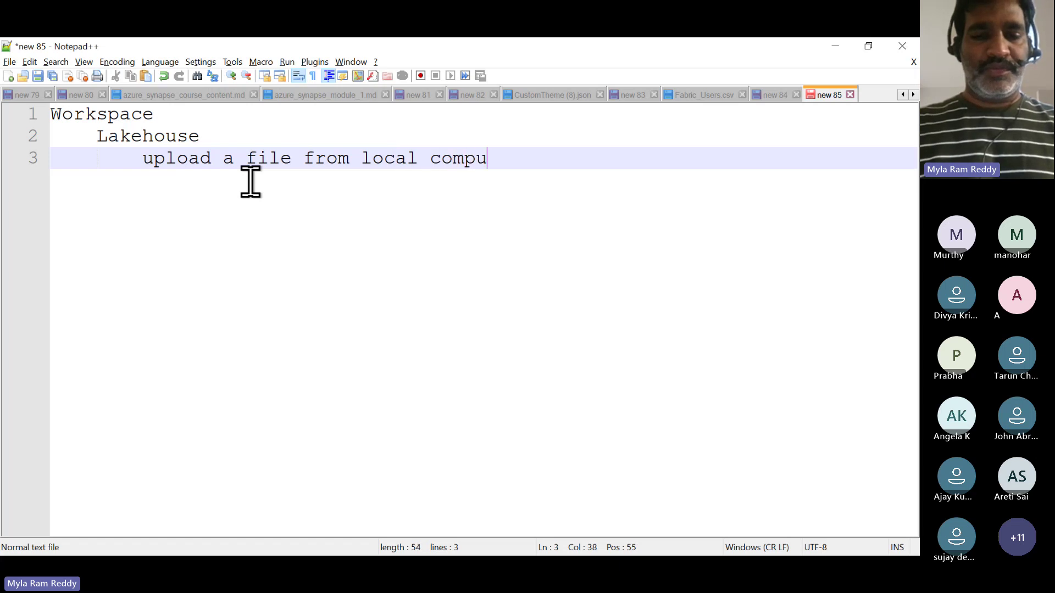
type("ter(o")
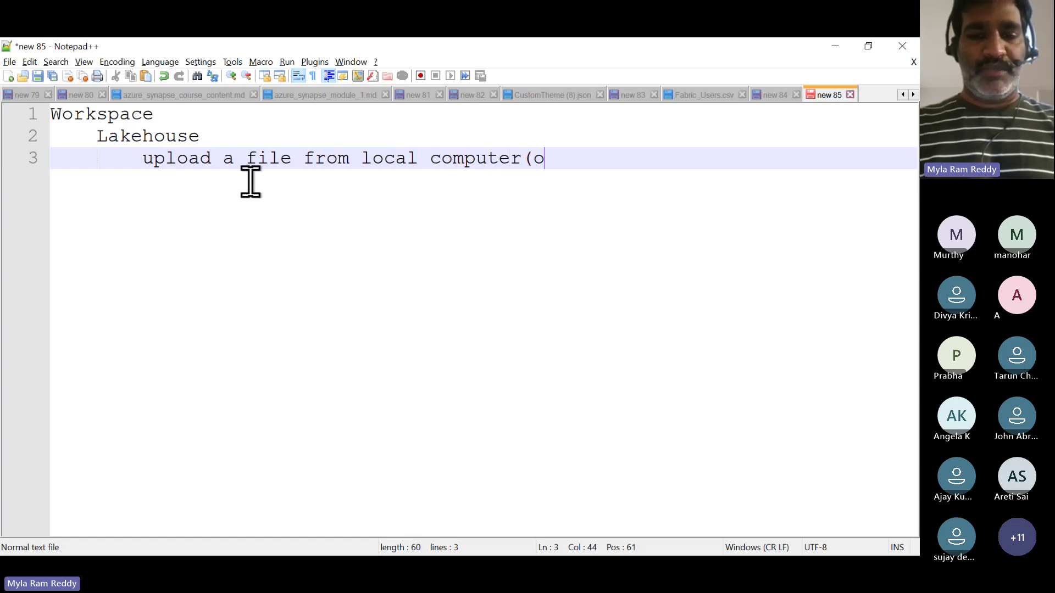
type("n-prem")
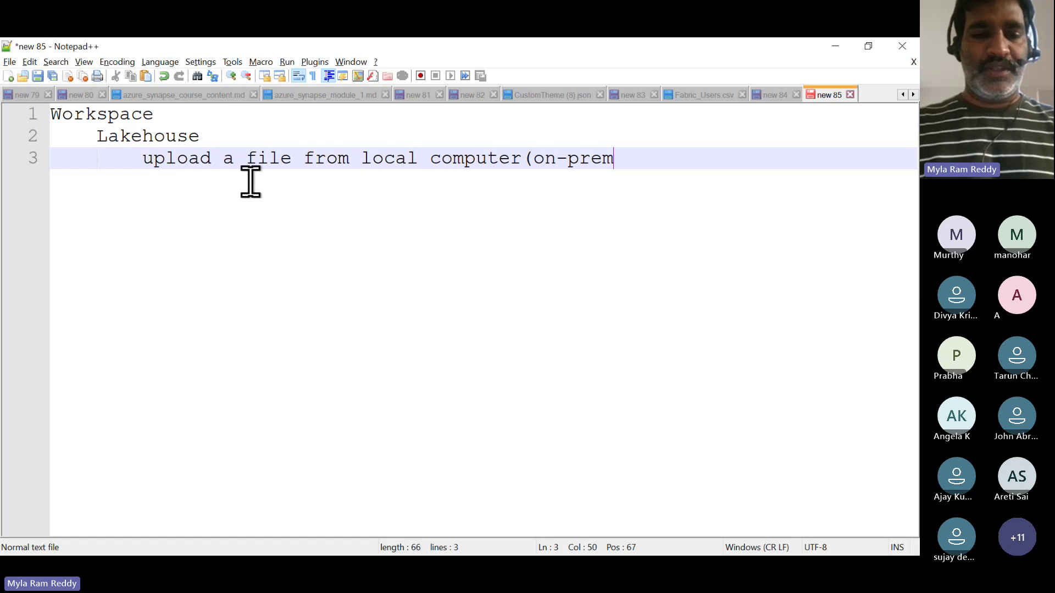
type("ise)")
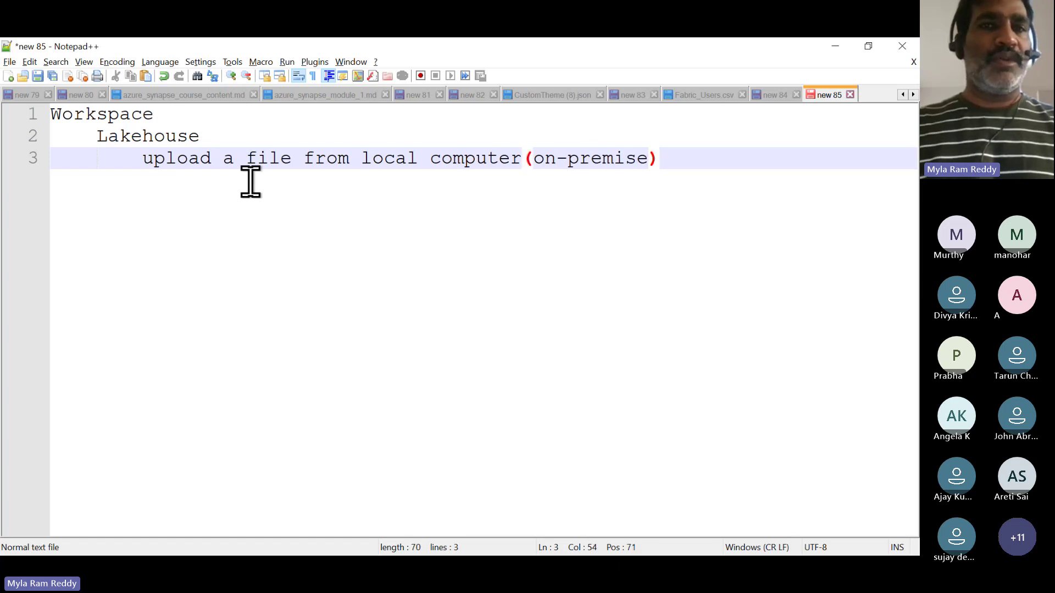
Add the line "we create a delta table using this datalake file" below the upload line at the same indentation.
key("Return")
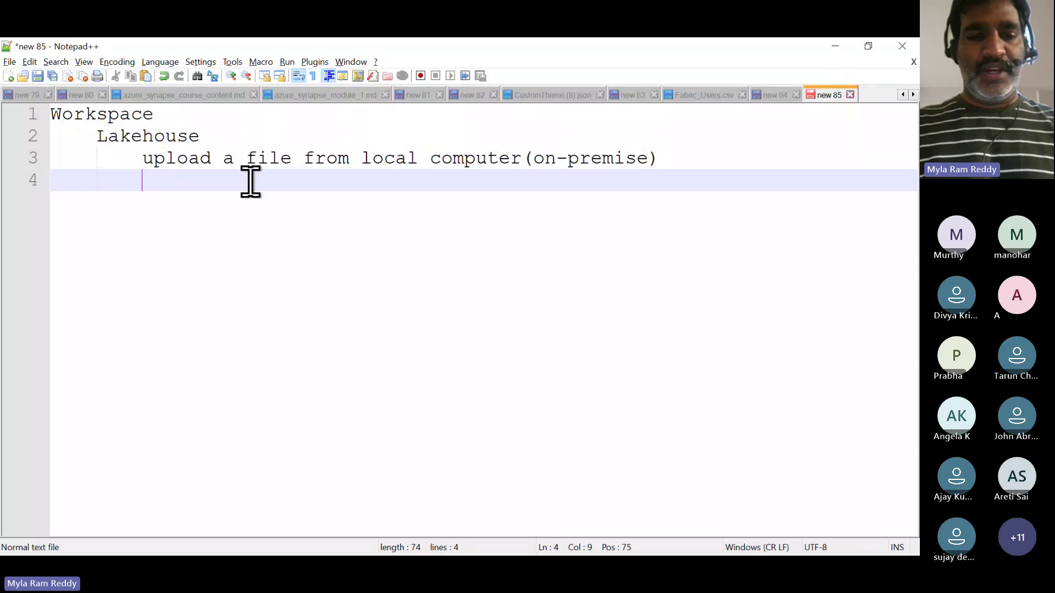
type("we create")
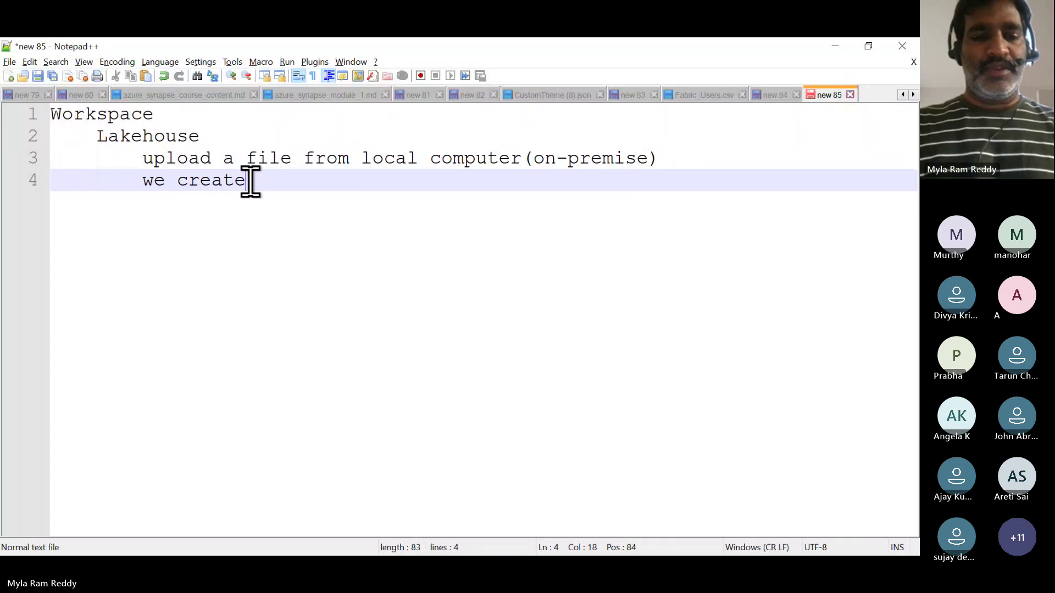
type(" a")
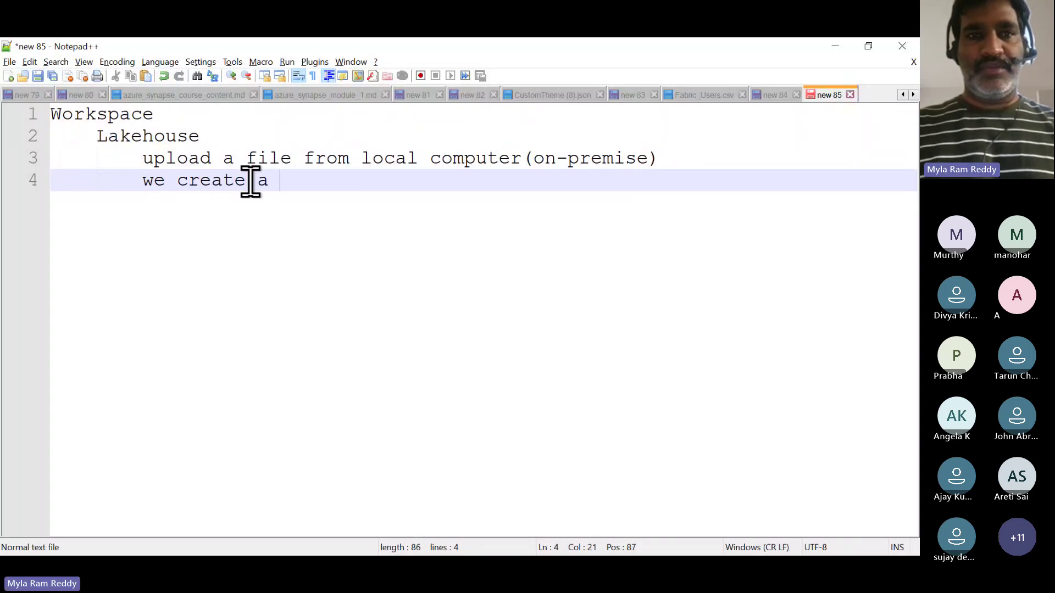
key("BackSpace")
type("de")
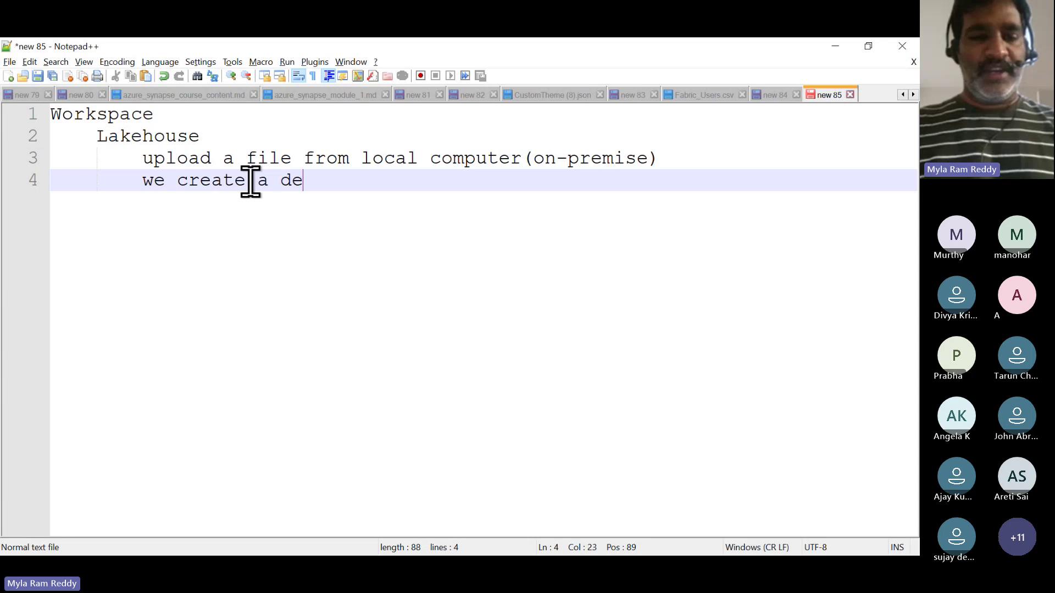
type("lta tabl")
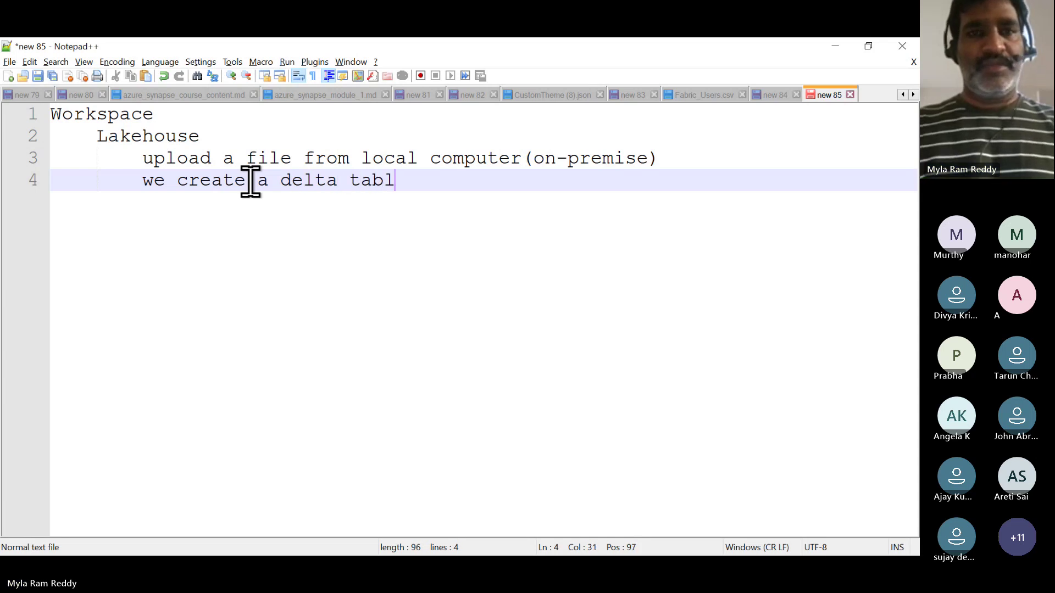
type("e on")
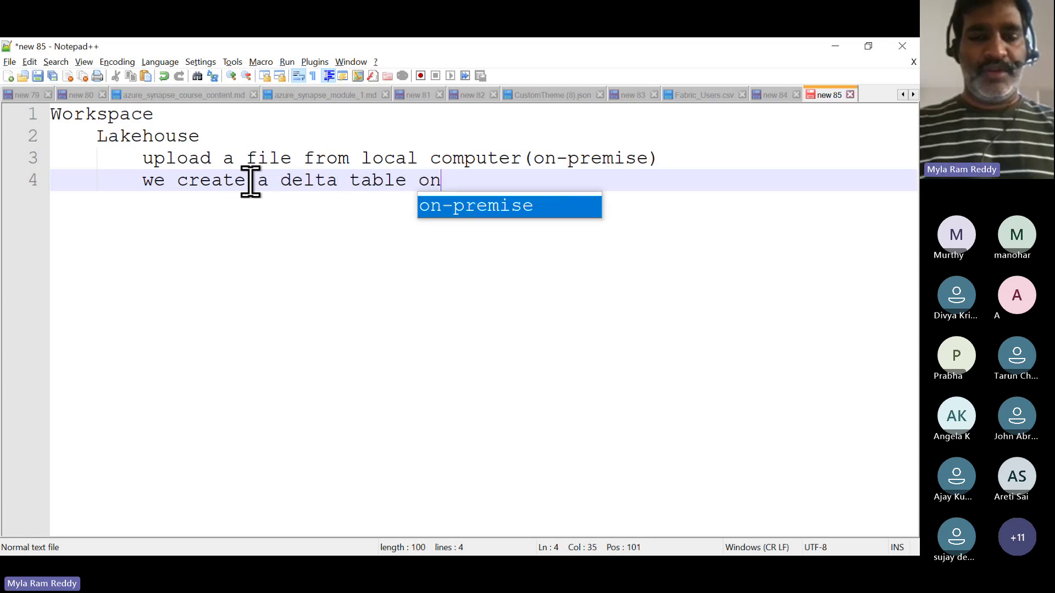
key("BackSpace")
key("BackSpace")
key("BackSpace")
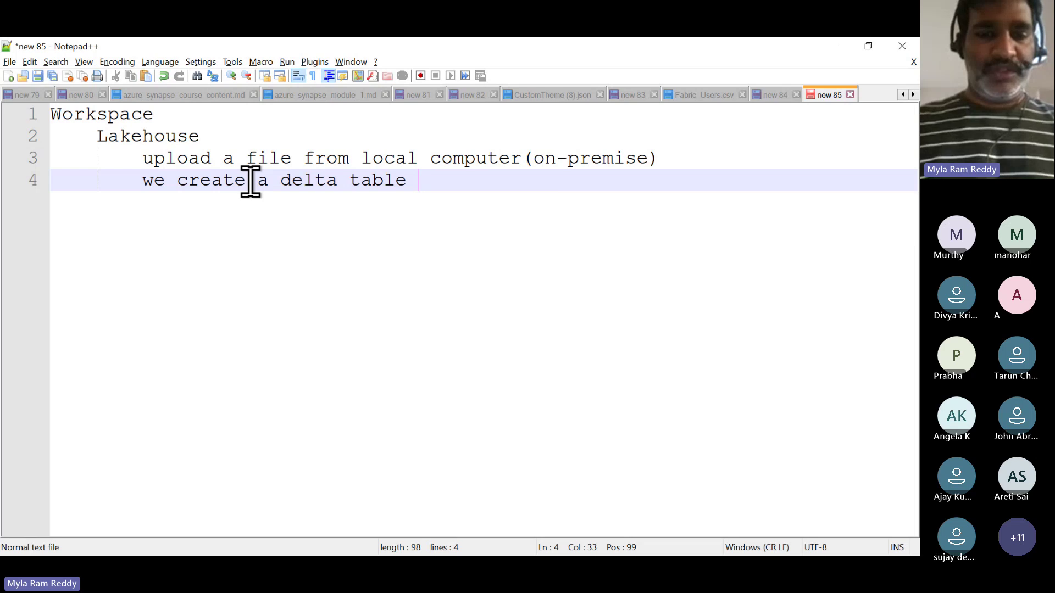
type("using thi")
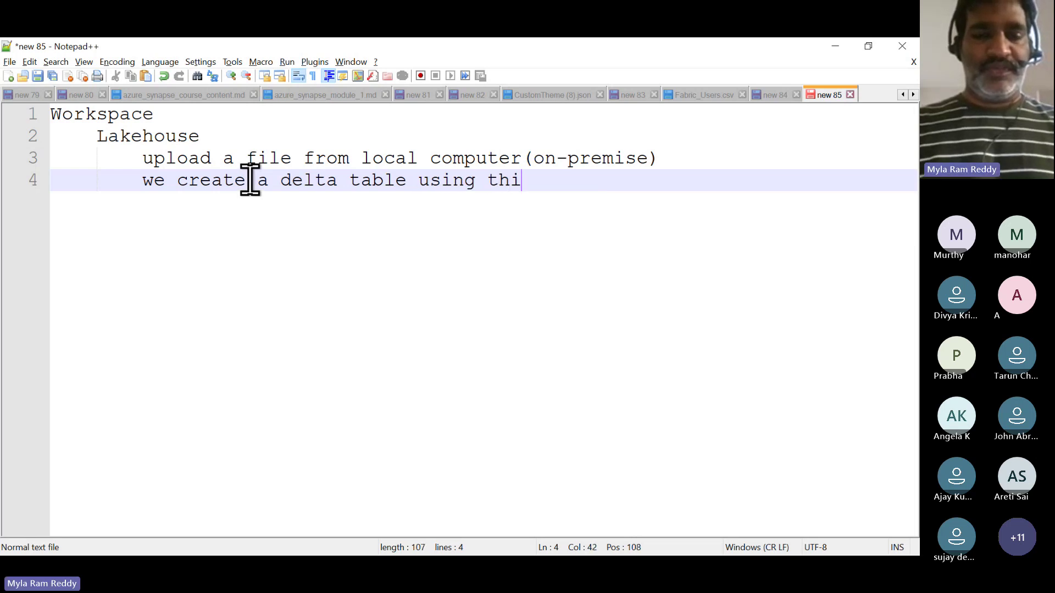
type("s da")
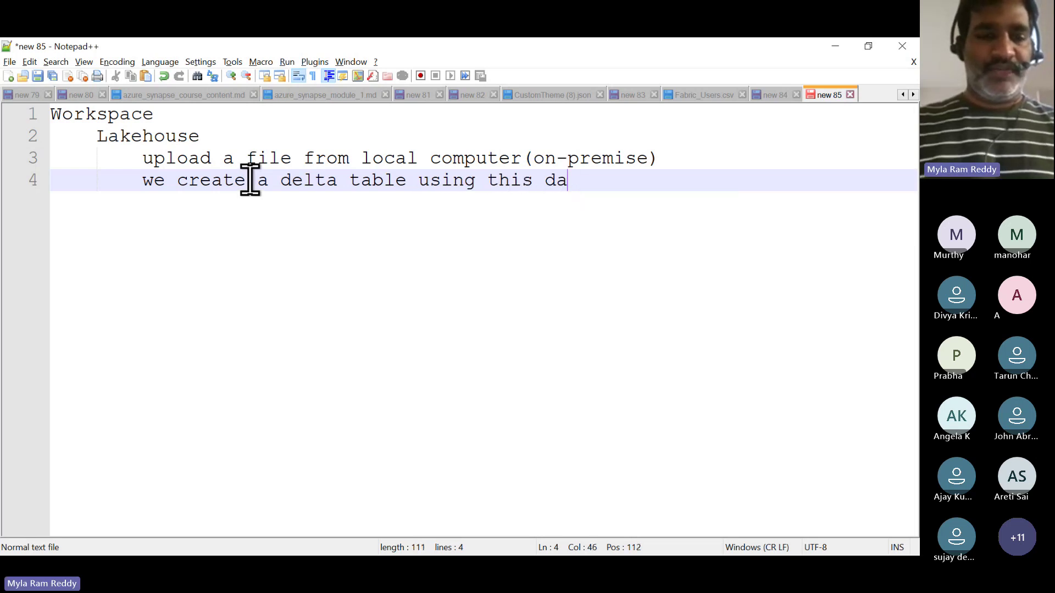
type("talake file")
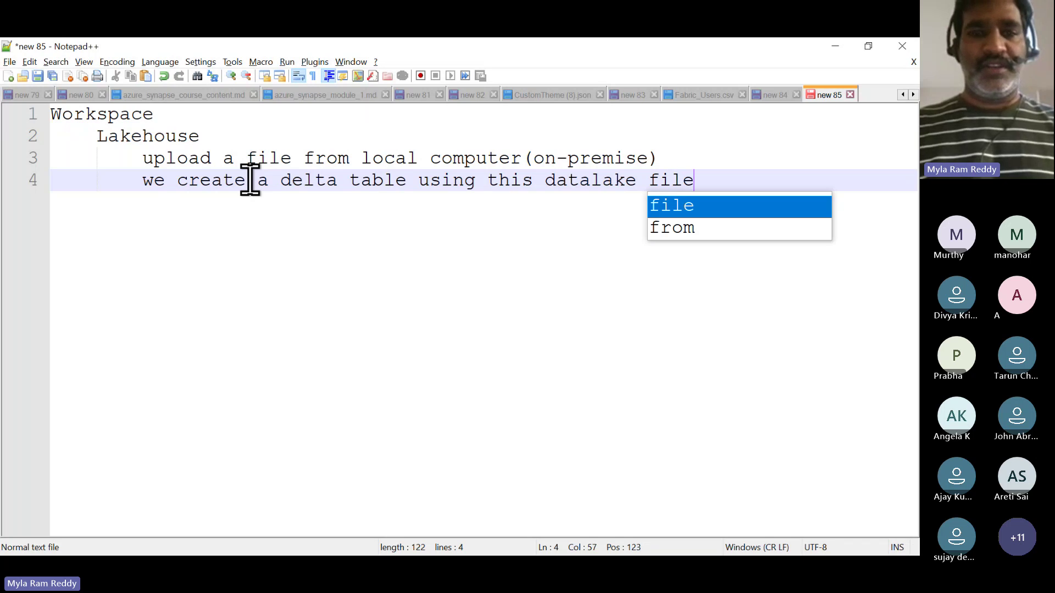
key("Return")
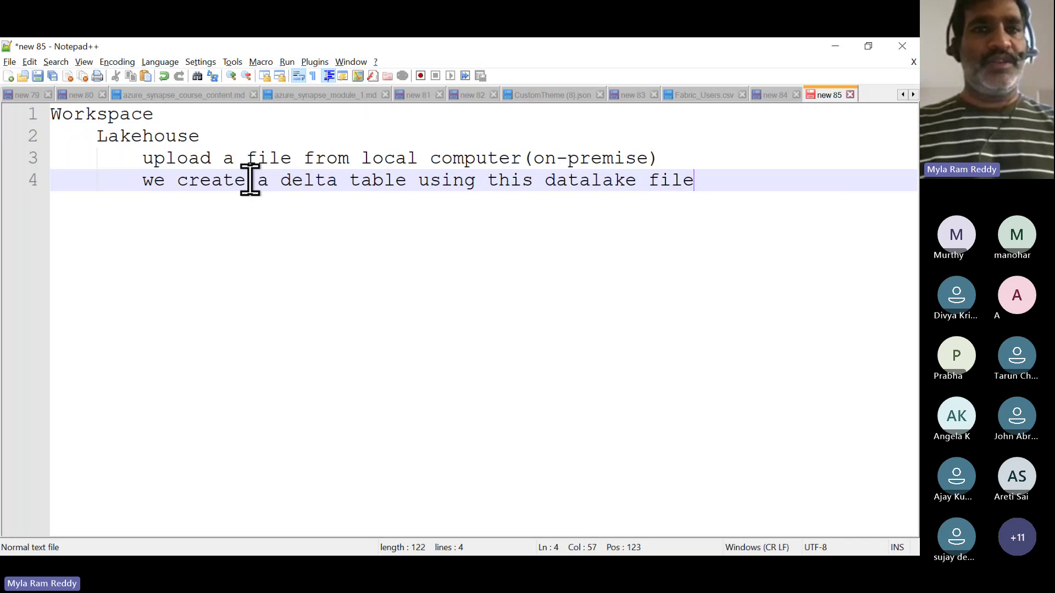
Add a line below the delta table note reading "we written T-SQL to read the table and perform EDA".
key("Return")
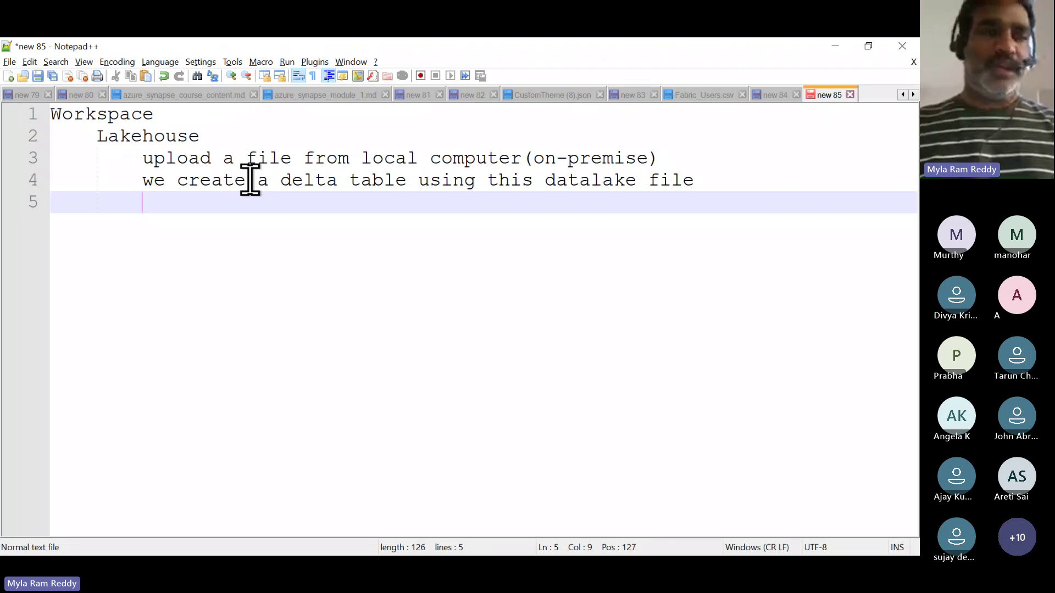
type("we ")
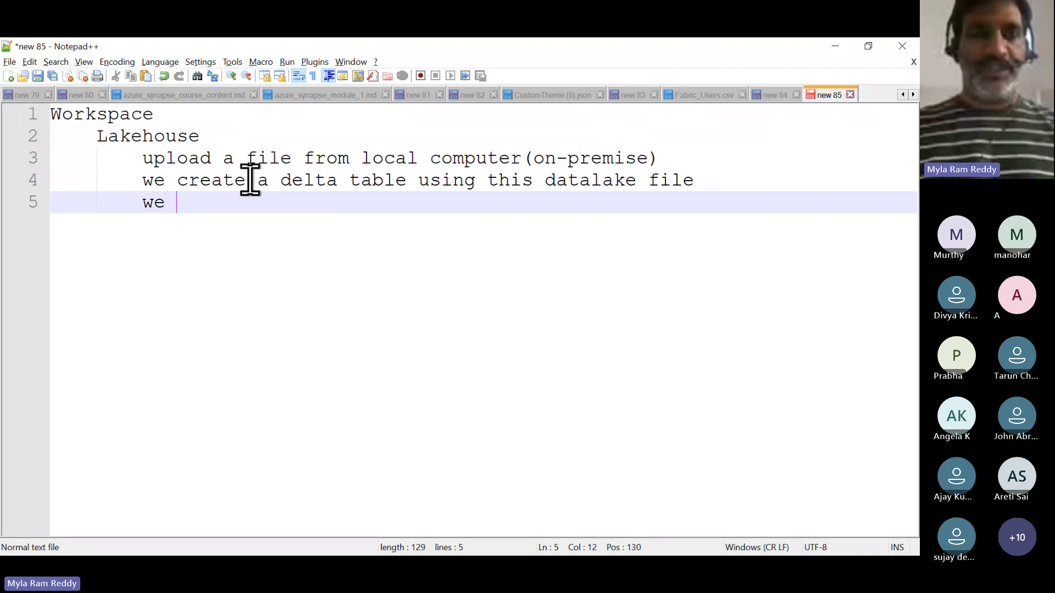
type("writ")
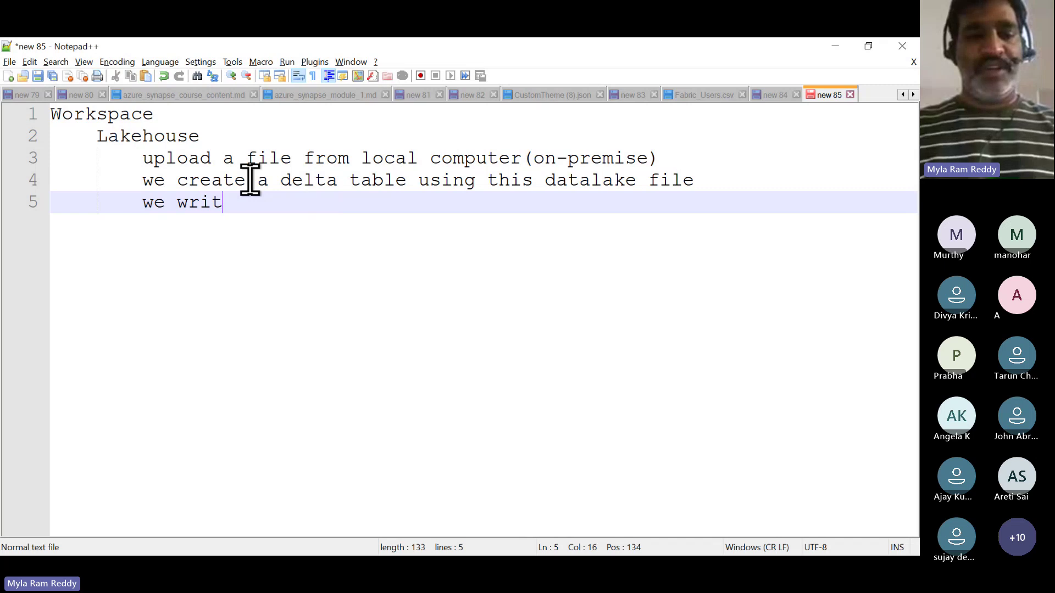
type("ten S")
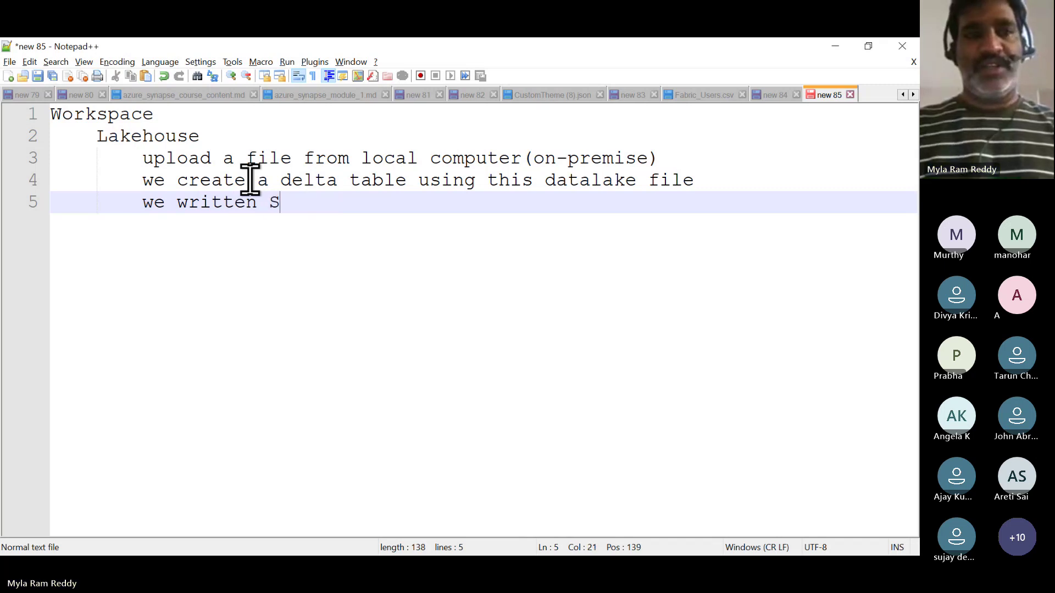
key("BackSpace")
type("T")
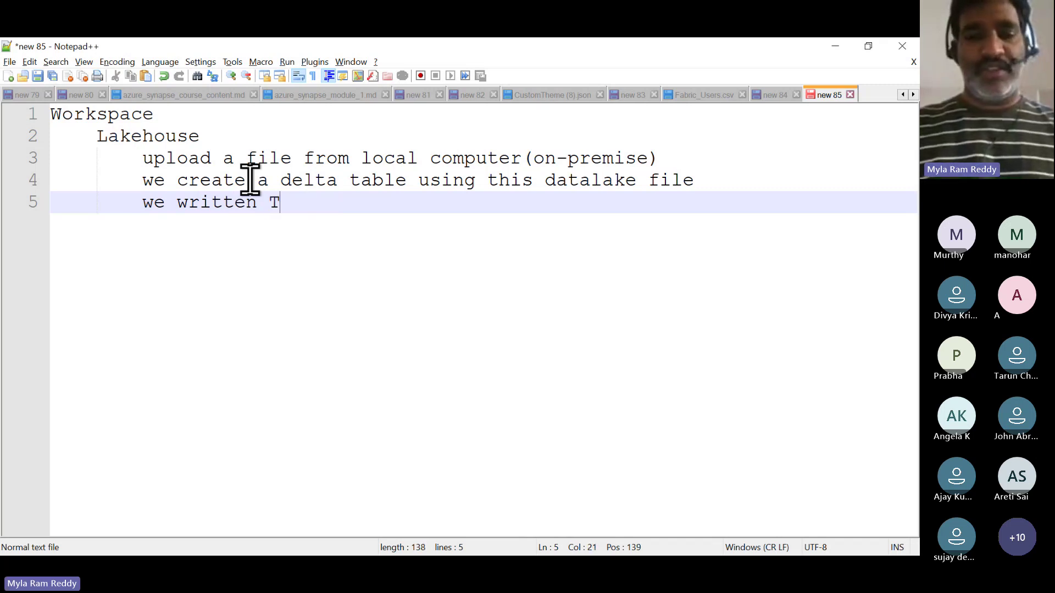
type("-SQL")
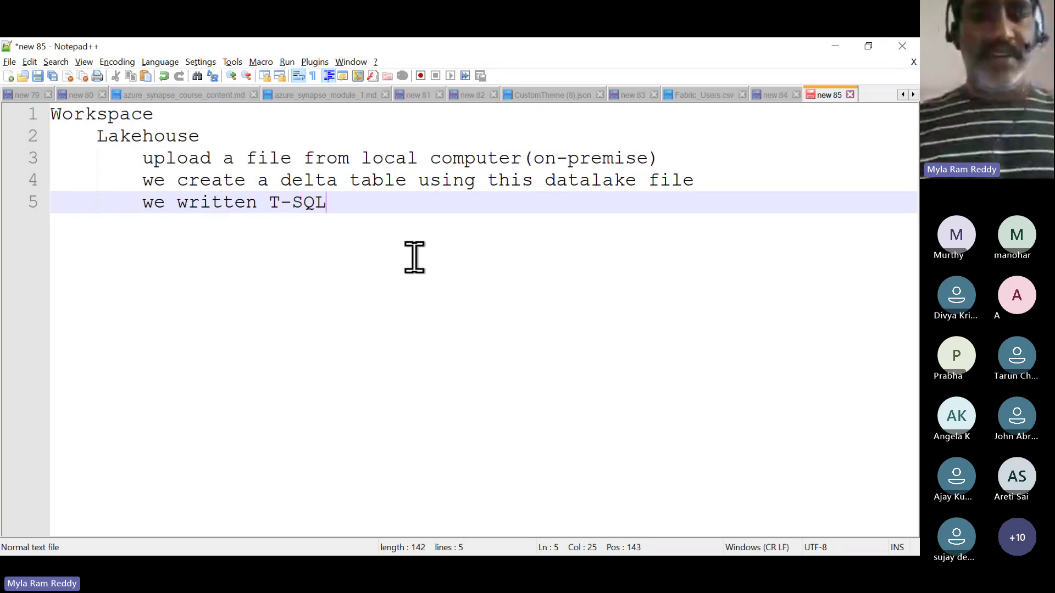
type(" t")
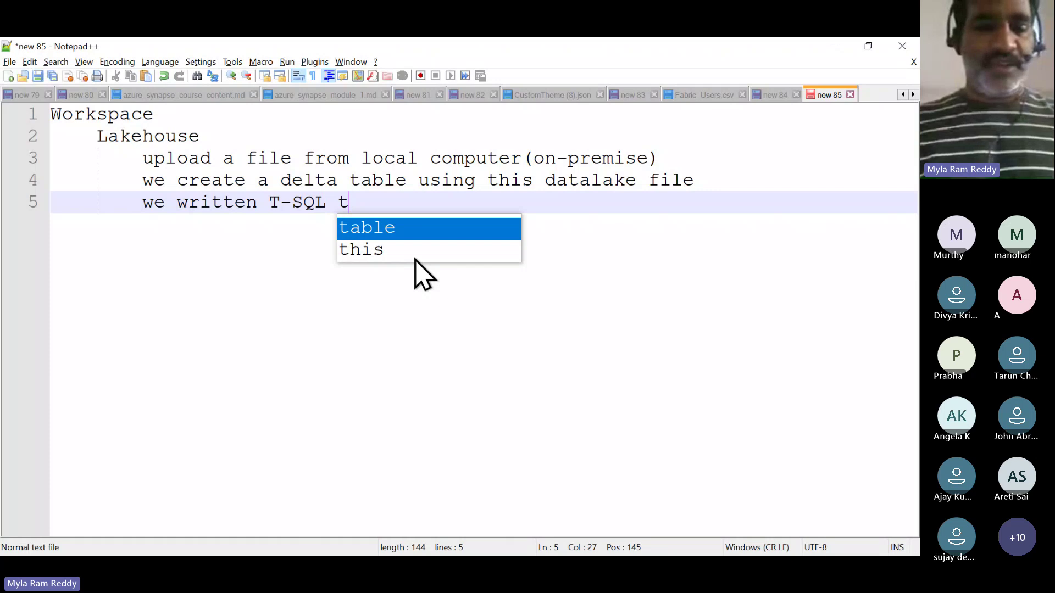
type("o read t")
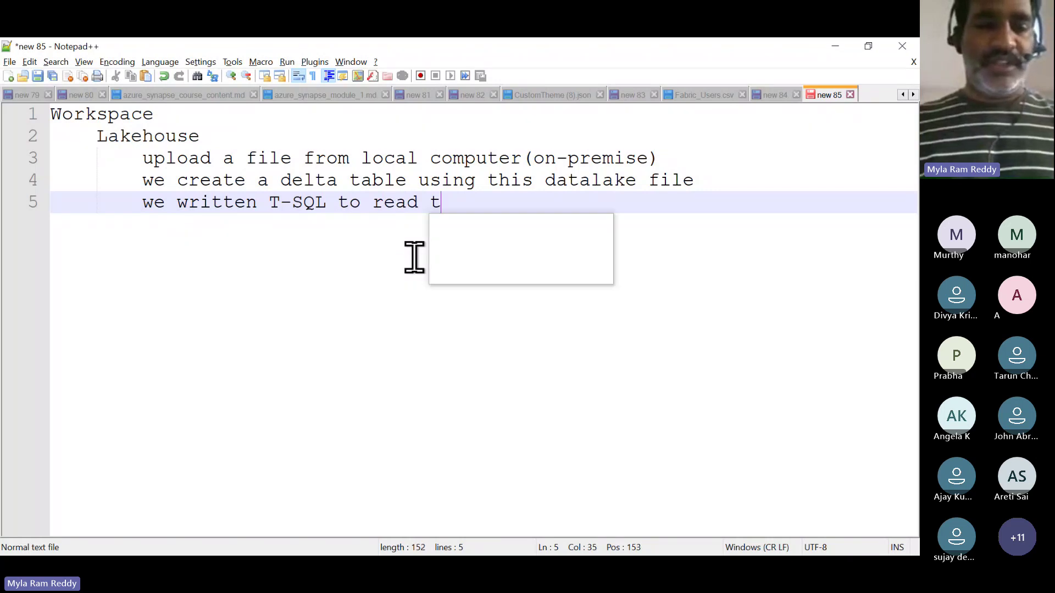
type("he tab")
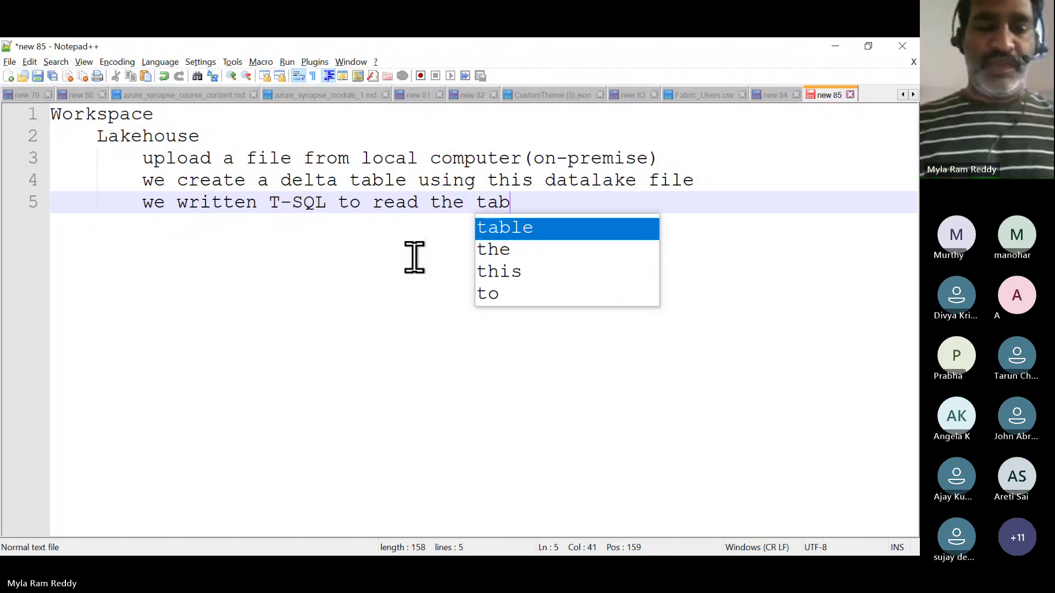
type("le and per")
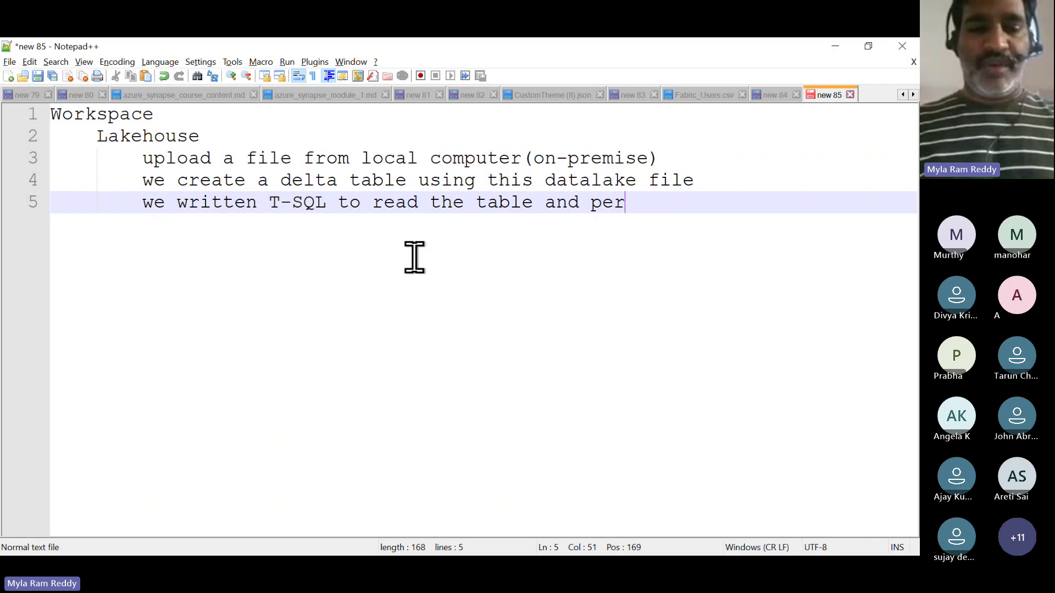
type("form EDA")
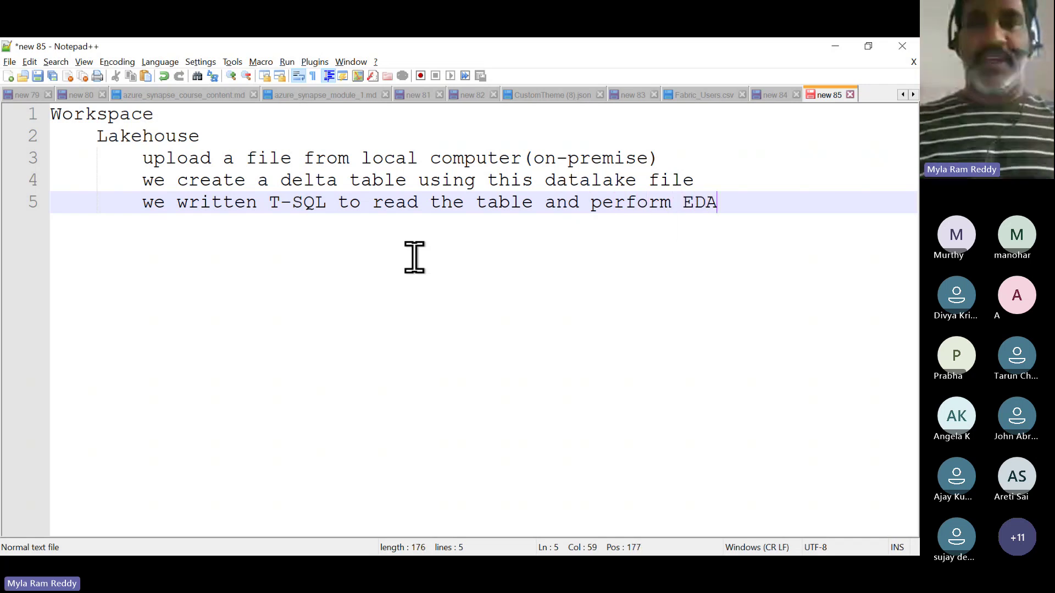
Append "(Exploratary Data Analysis)" directly after EDA in the T-SQL line and start a new line below it.
type("(Ex")
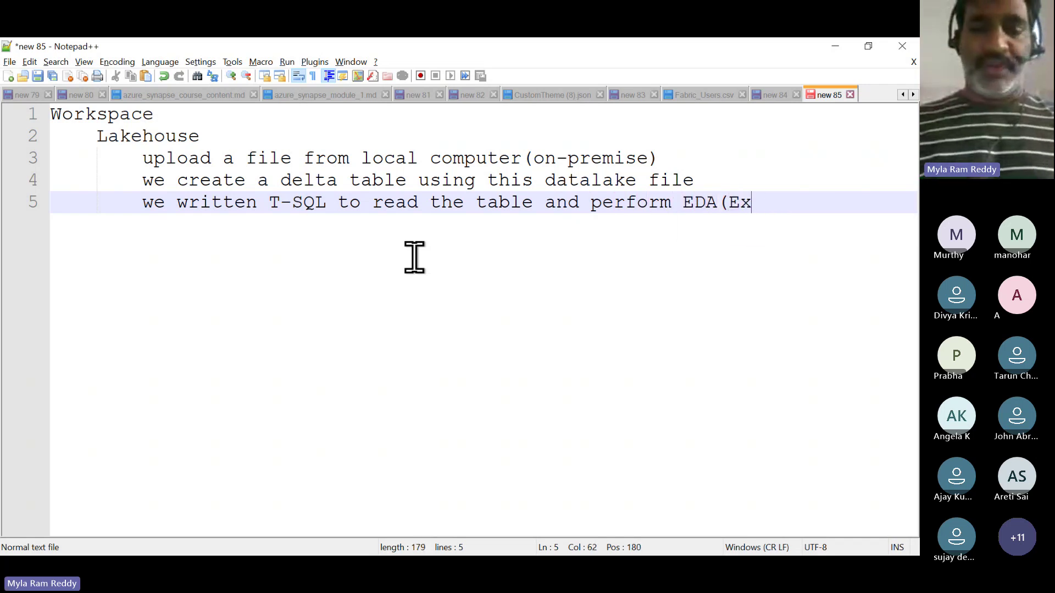
type("ploratary An")
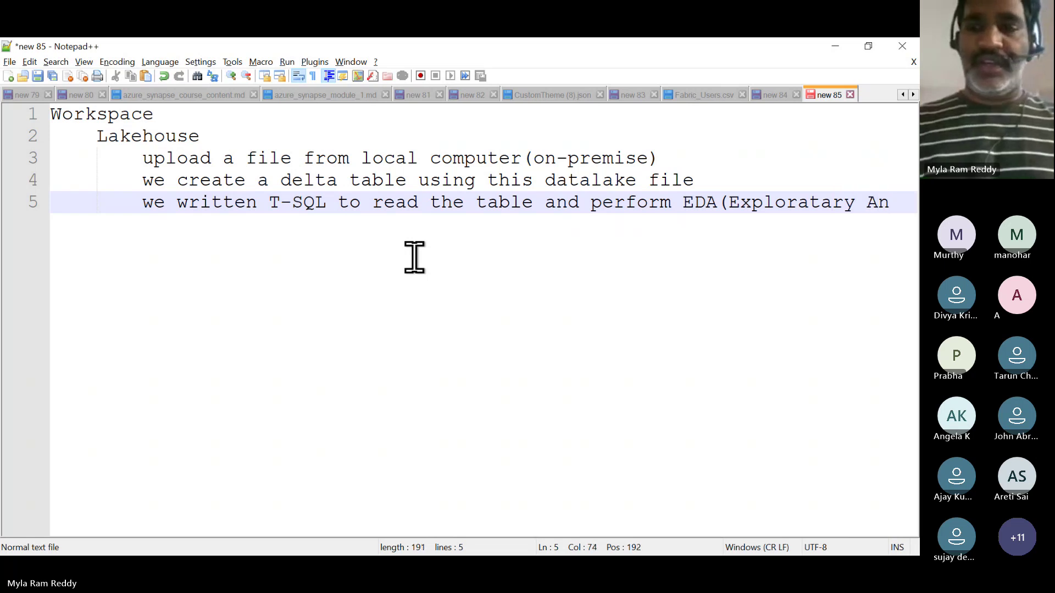
key("BackSpace")
key("BackSpace")
type("Data ")
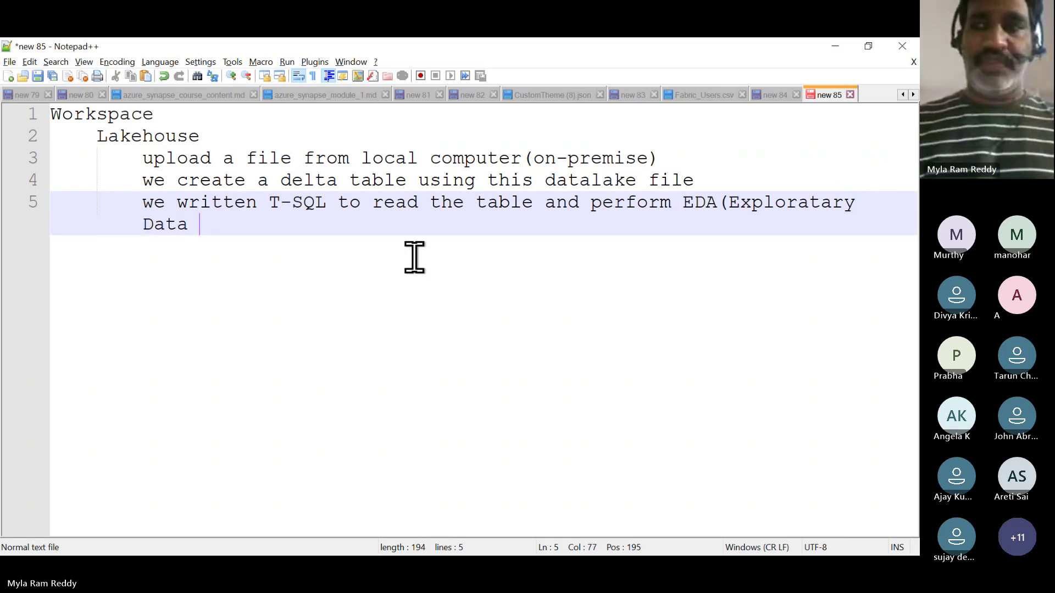
type("Analys")
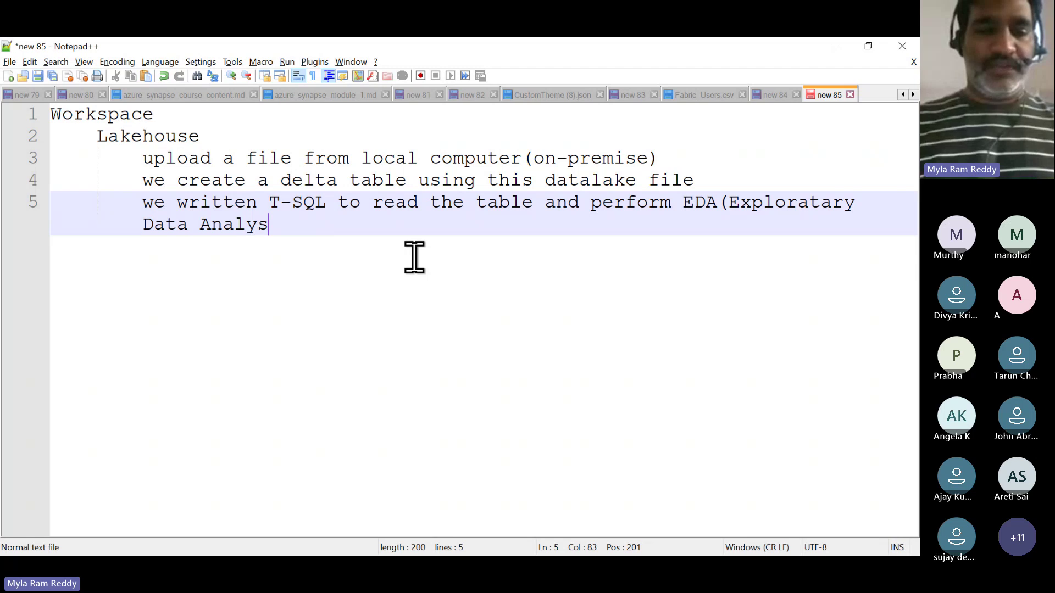
type("is)")
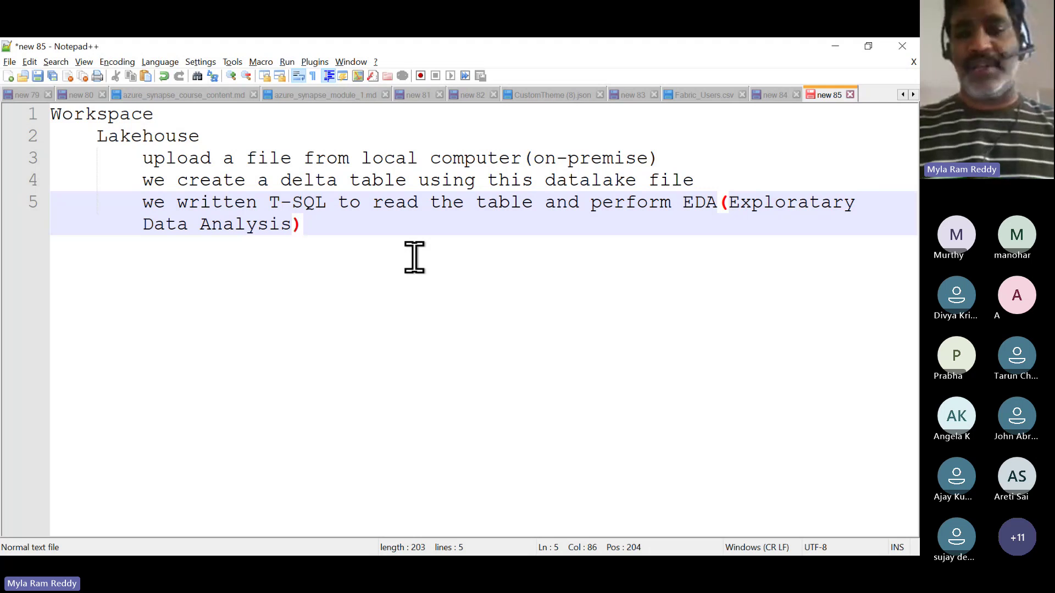
key("Return")
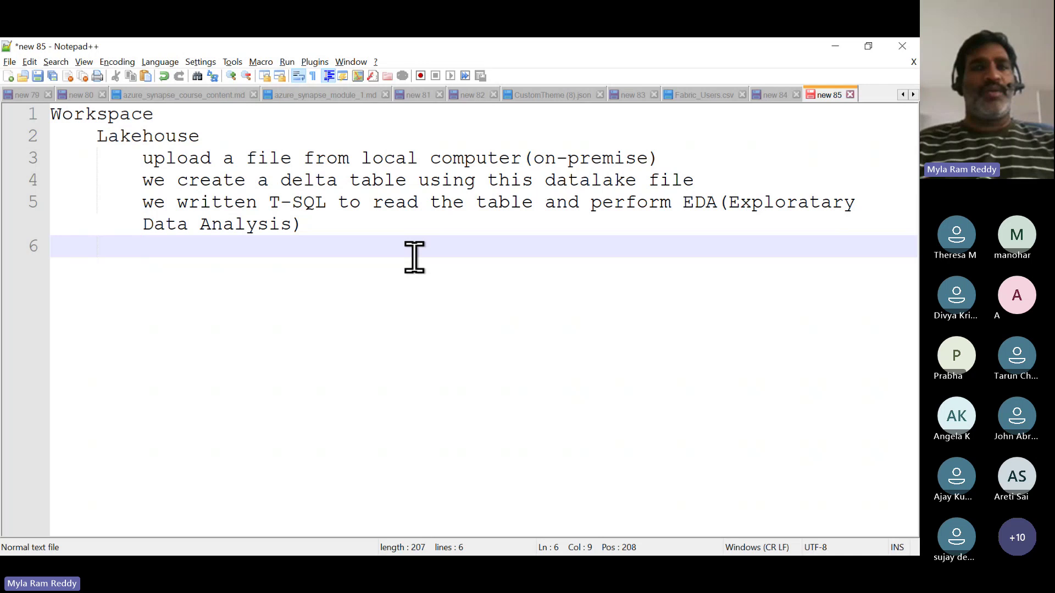
Add the unindented heading "What is Deta Table ?" on a new line directly below the EDA line.
double_click(315, 182)
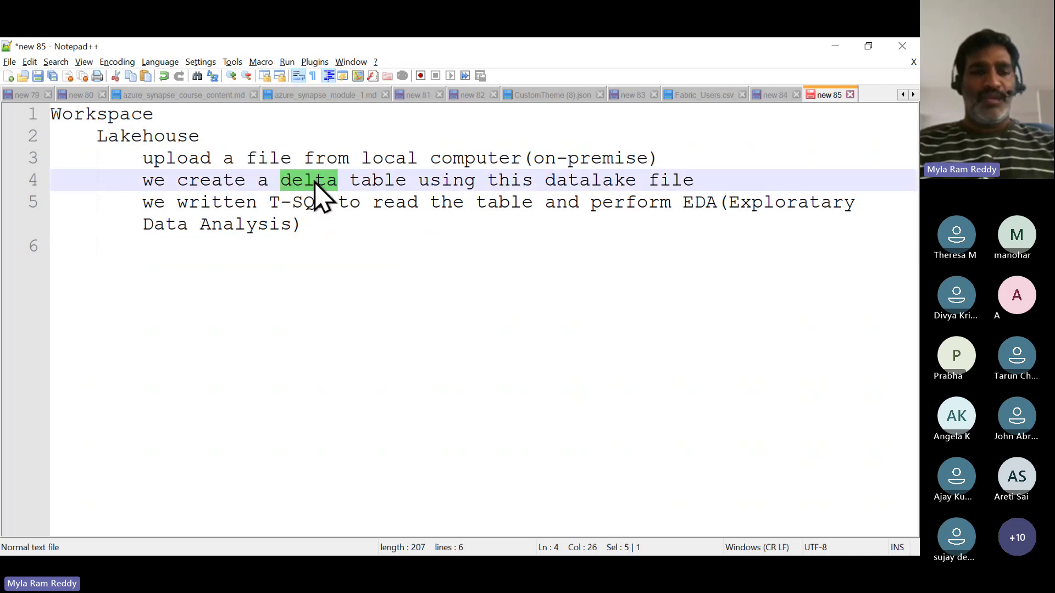
left_click(314, 233)
key("Return")
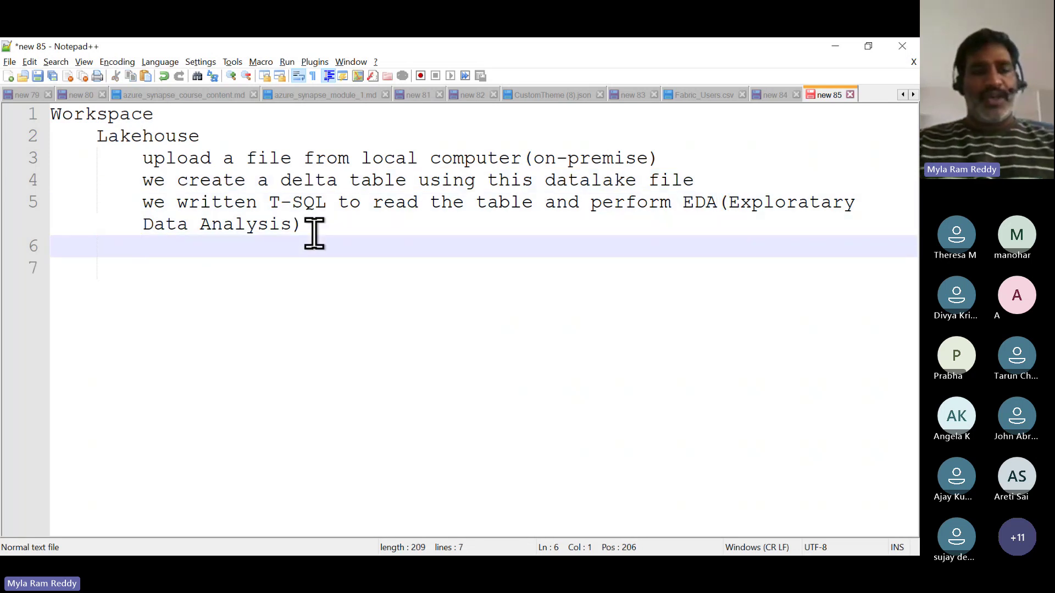
type("What i")
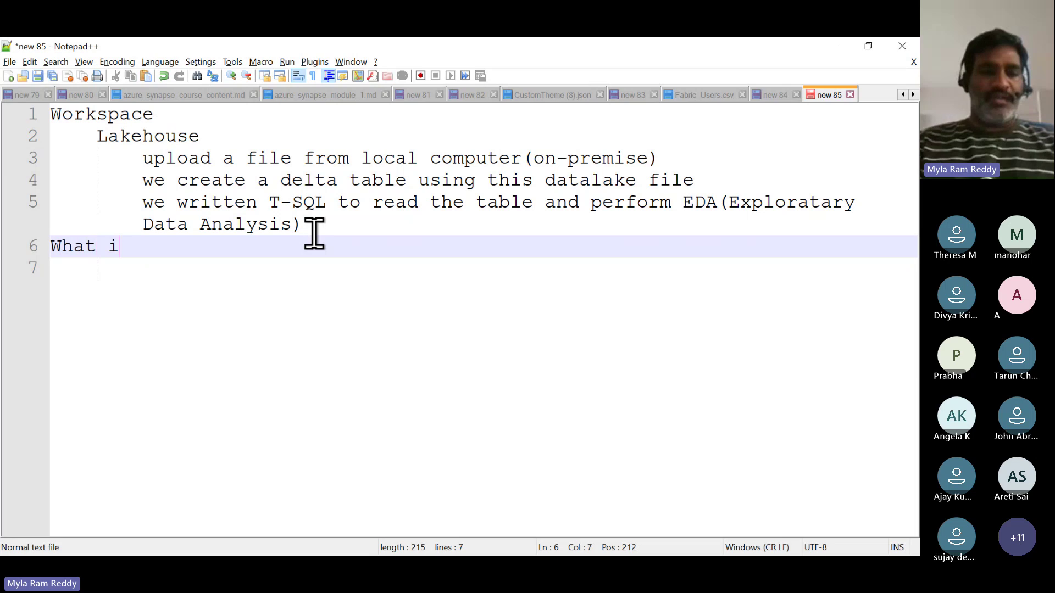
type("s Deta ")
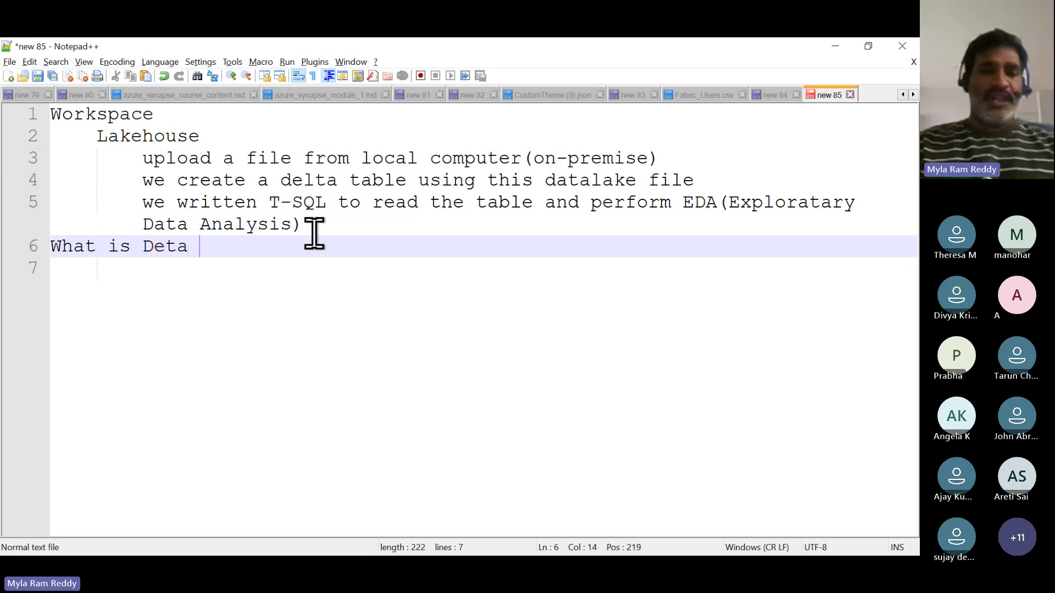
type("Table ")
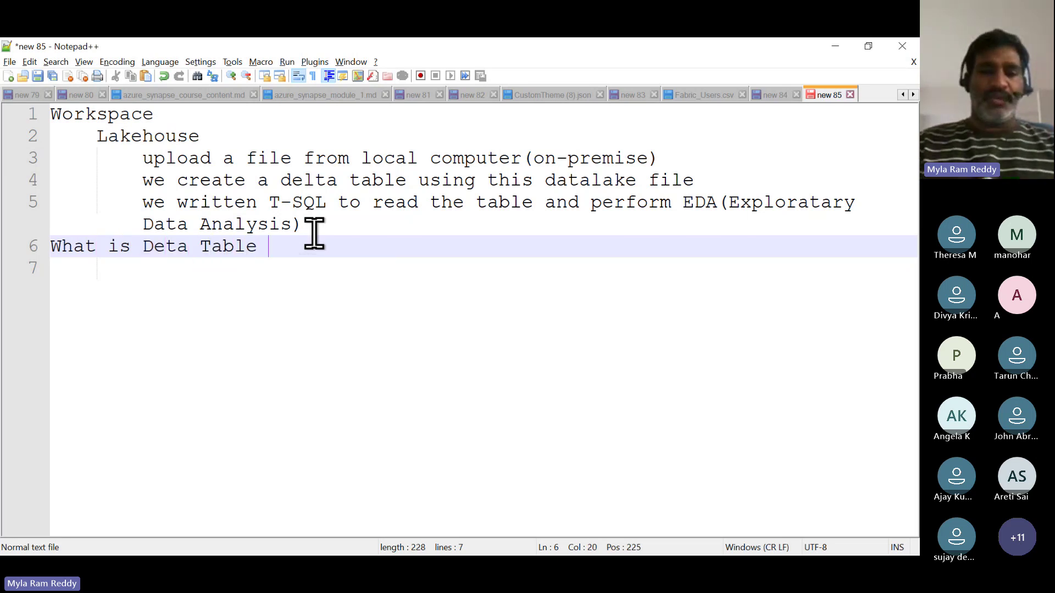
type("?")
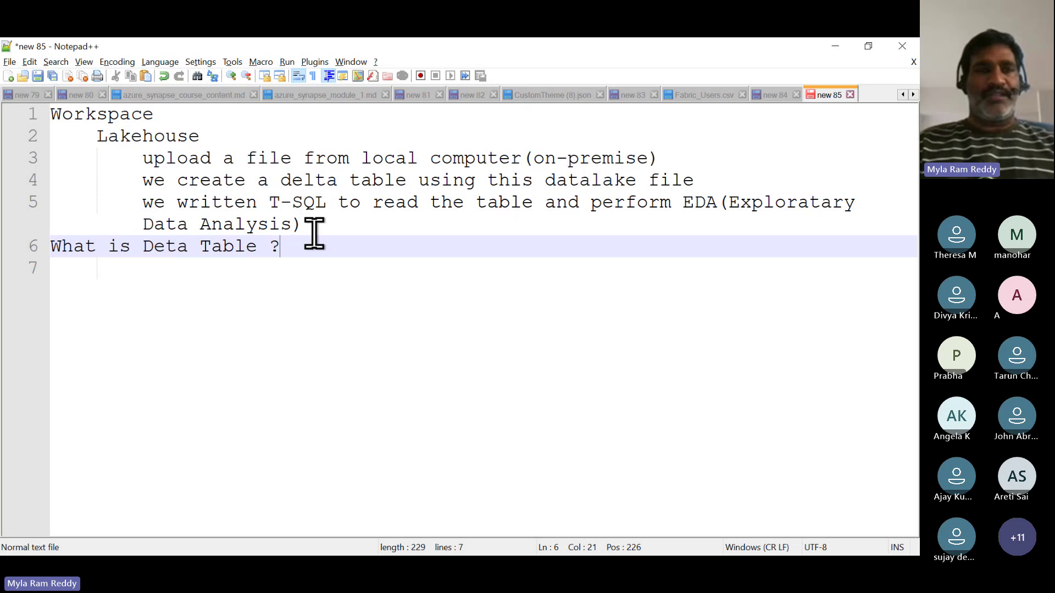
Add the line "ACID" indented one level beneath the table question.
key("Return")
key("Tab")
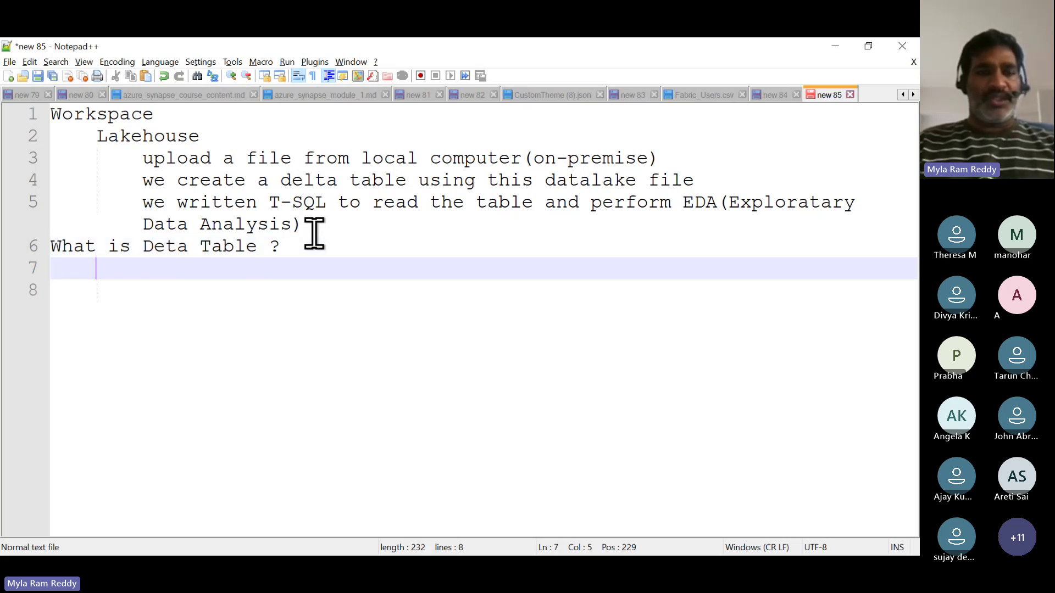
type("AC")
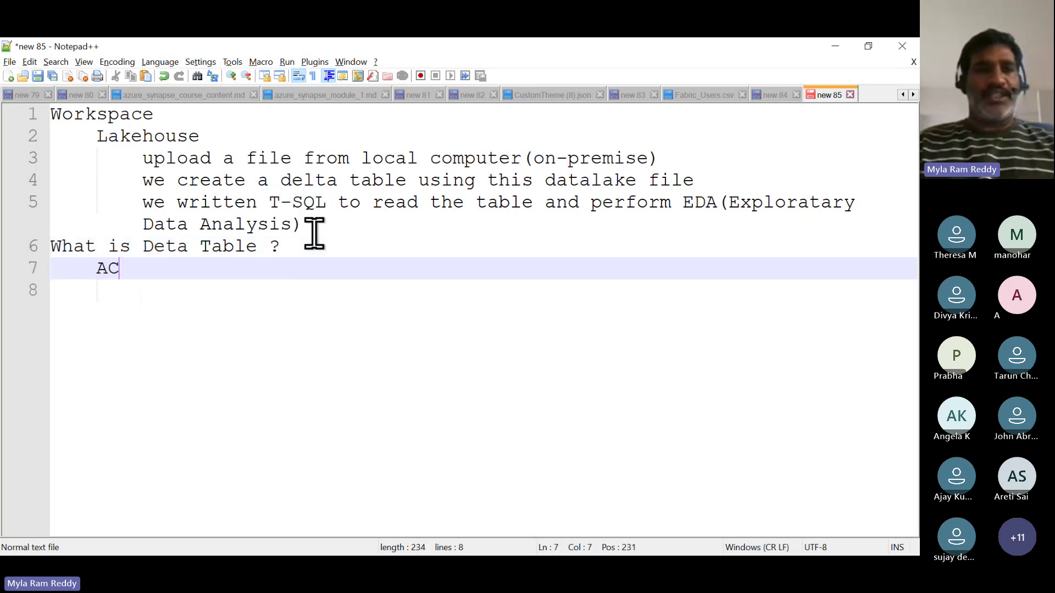
type("ID")
key("Return")
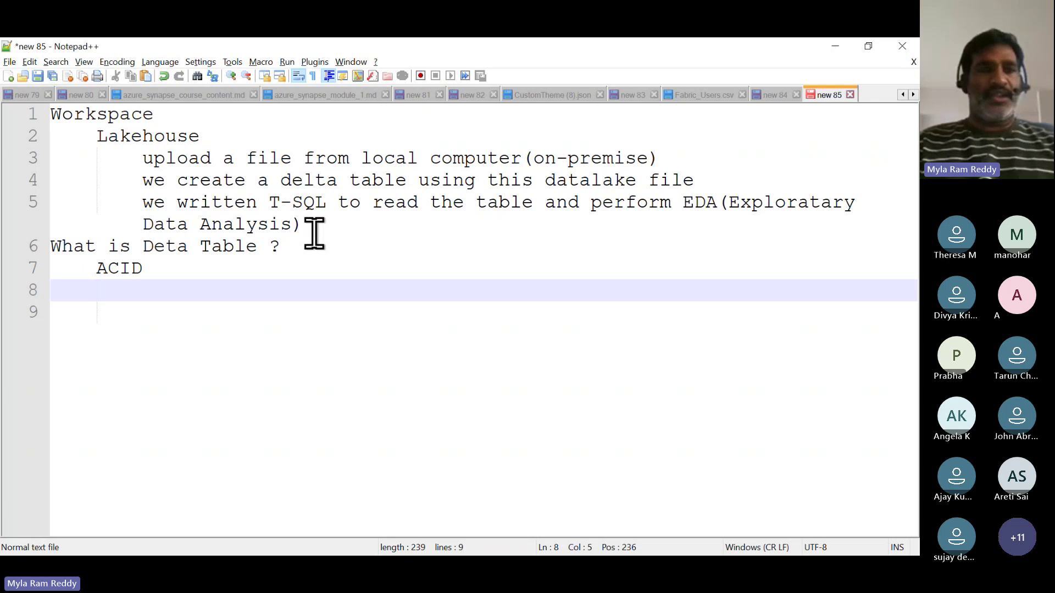
List the letters A, C, I and D on separate lines indented one level beneath ACID.
key("Tab")
type("ACID")
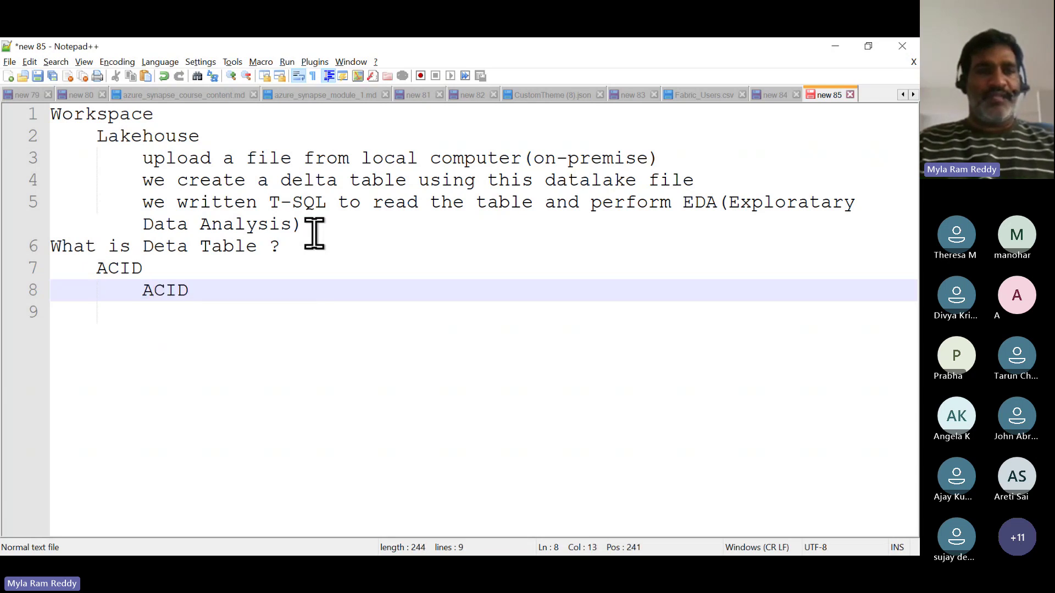
key("BackSpace")
key("BackSpace")
key("BackSpace")
key("Return")
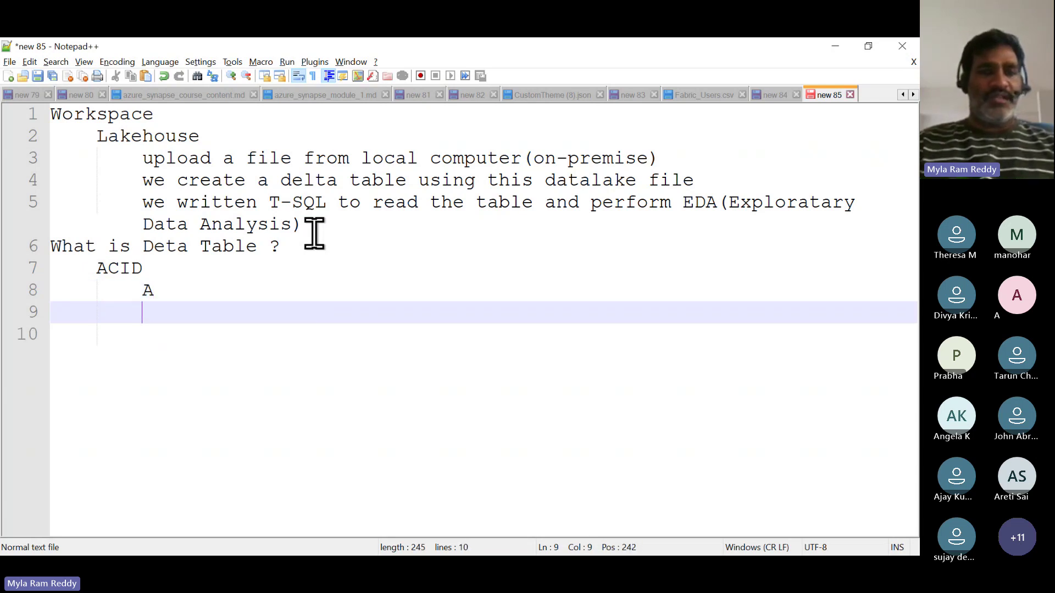
type("C")
key("Return")
type("I")
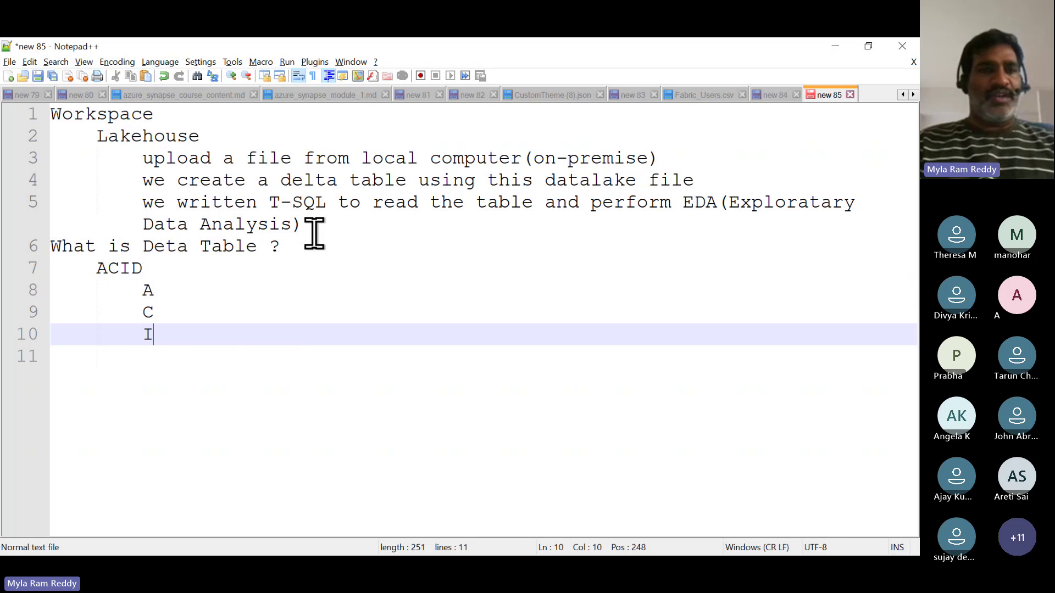
key("Return")
type("D")
key("Return")
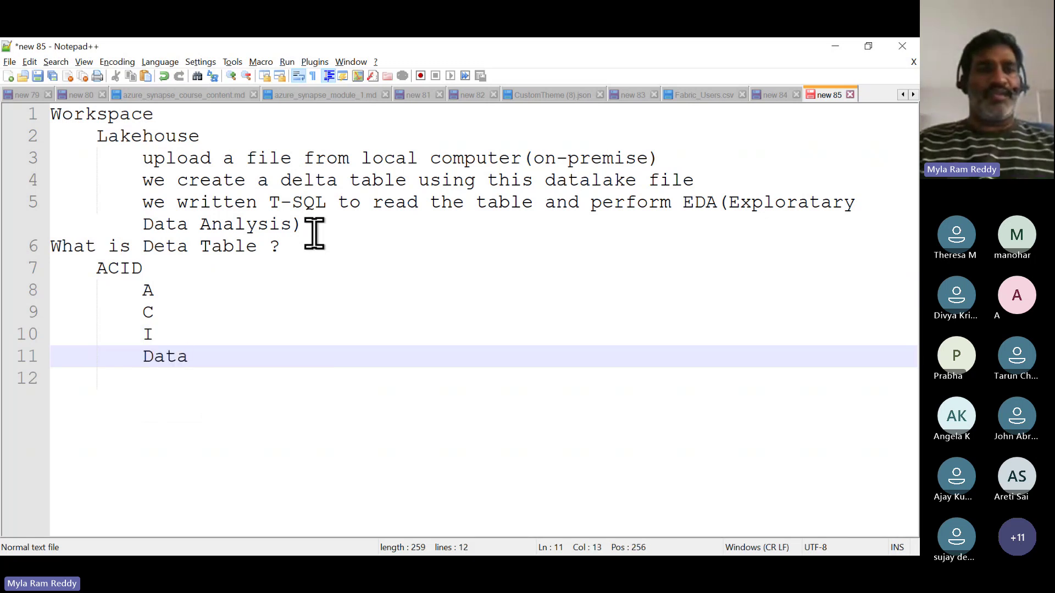
key("BackSpace")
key("BackSpace")
key("BackSpace")
key("Return")
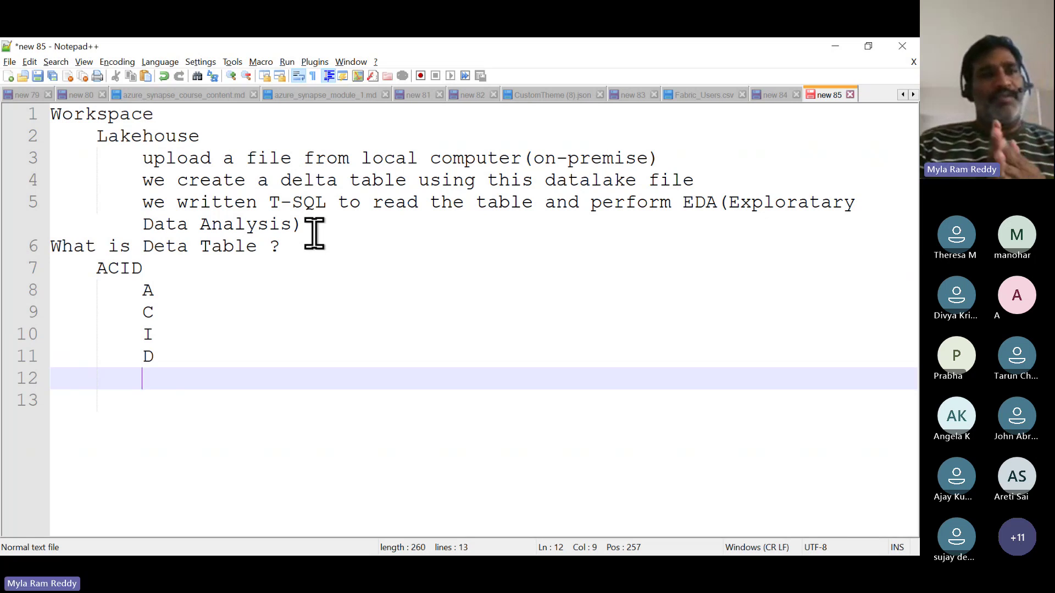
Correct "Deta" to "Delta" in the question heading and append " >>" after the letter A.
left_click(166, 246)
type("l")
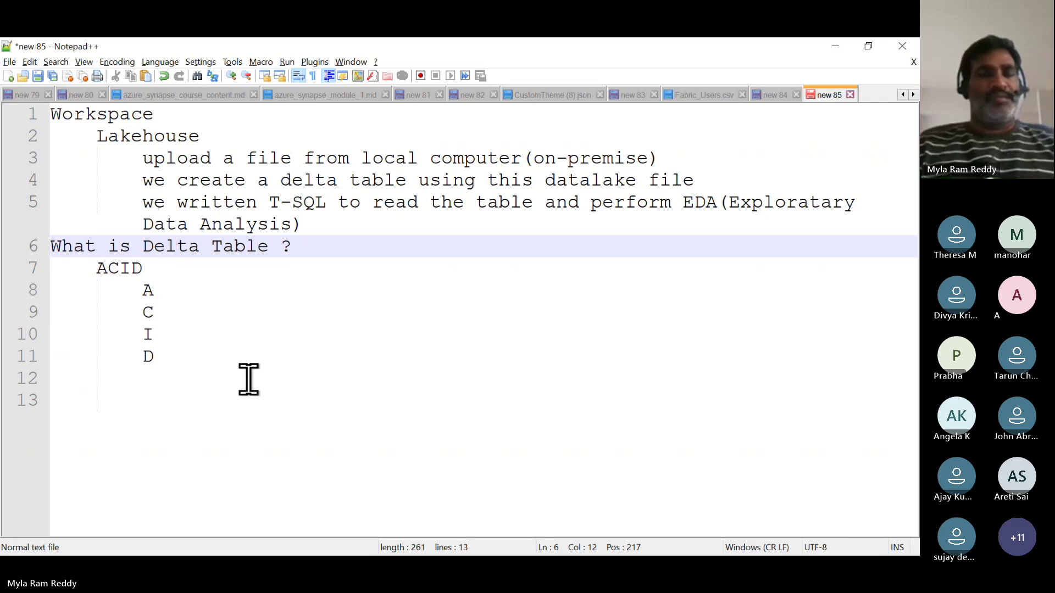
left_click(185, 285)
type(">>")
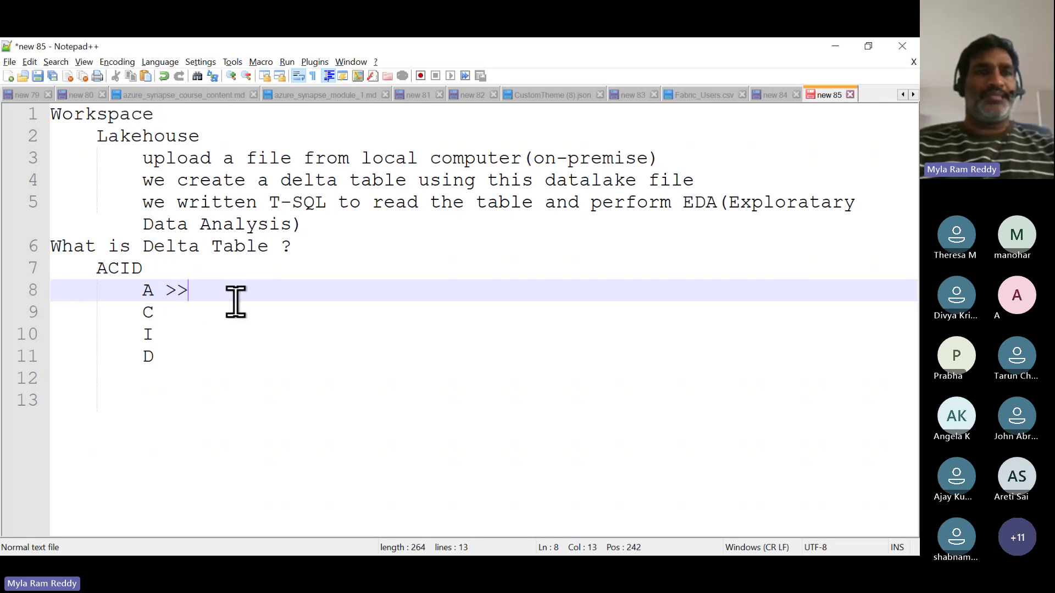
Below the EDA line, leave two blank lines and begin a flow line reading "File >> Dalatalke File >>" at the same indentation.
left_click(142, 158)
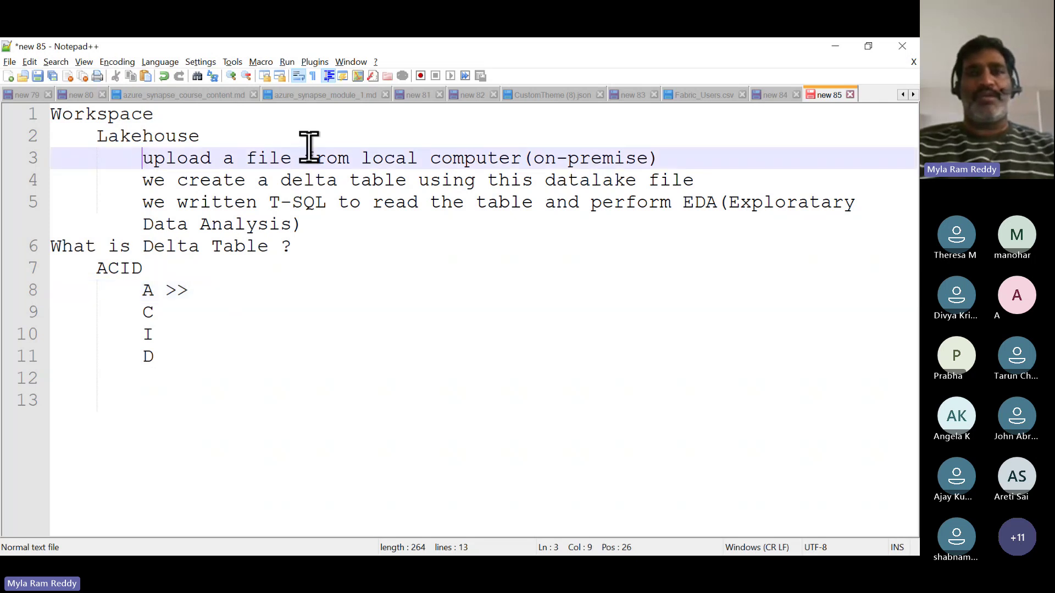
double_click(273, 159)
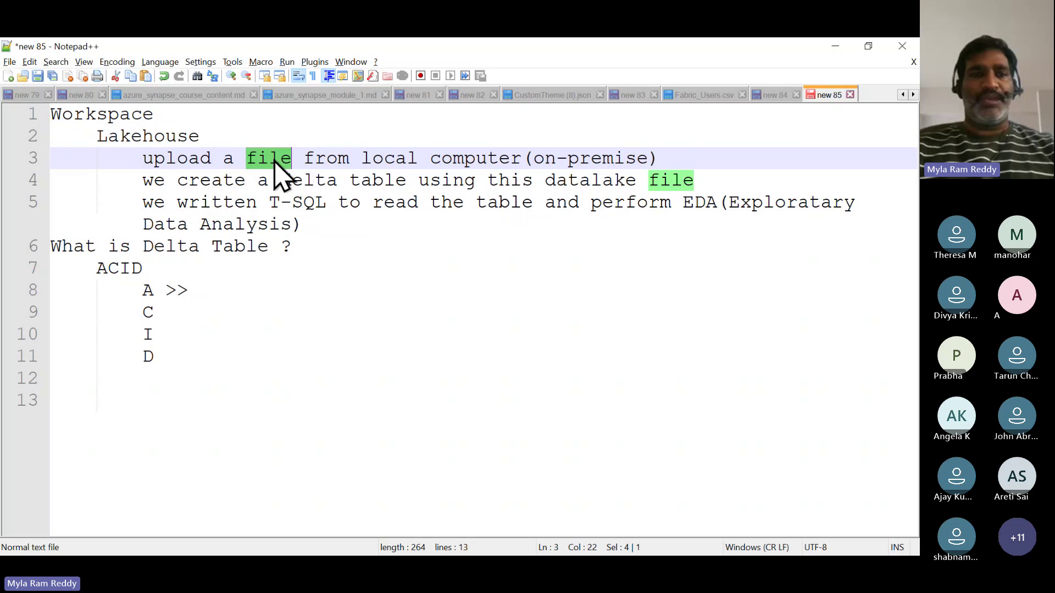
left_click(317, 222)
key("Return")
key("Return")
key("Return")
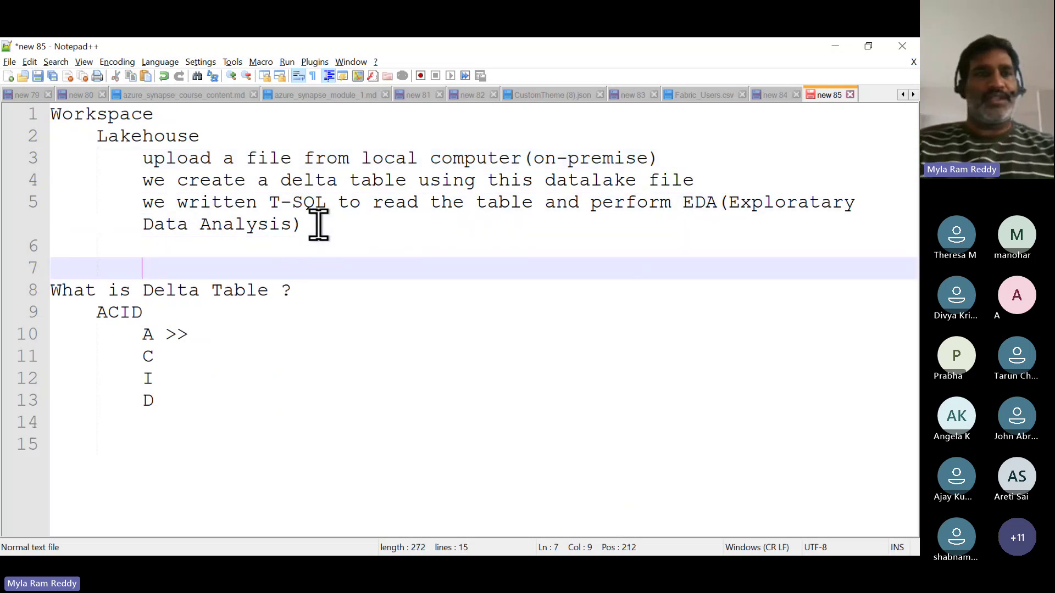
type("Fil")
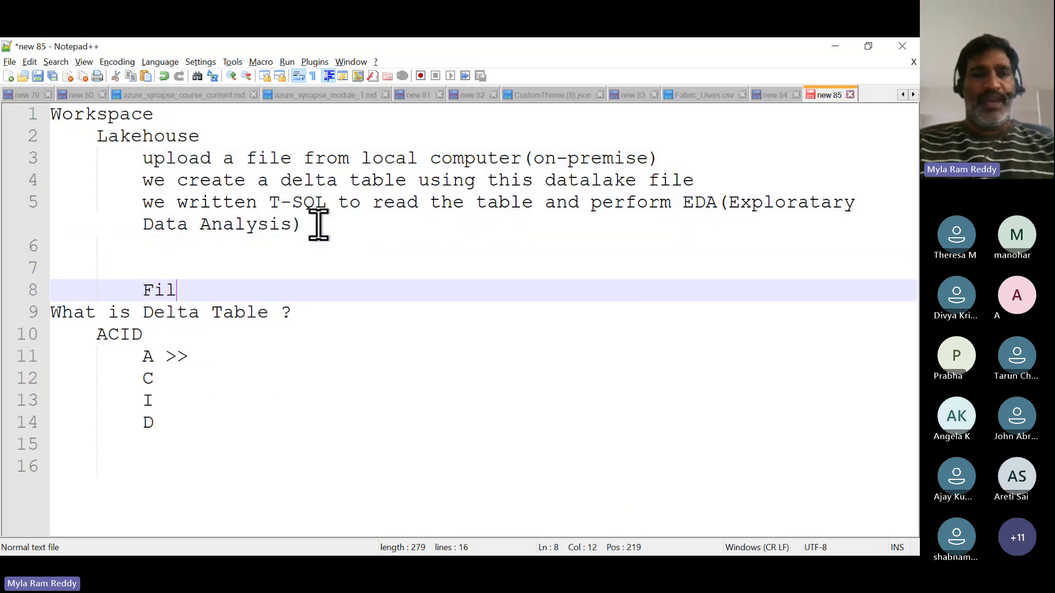
type("e  > Da")
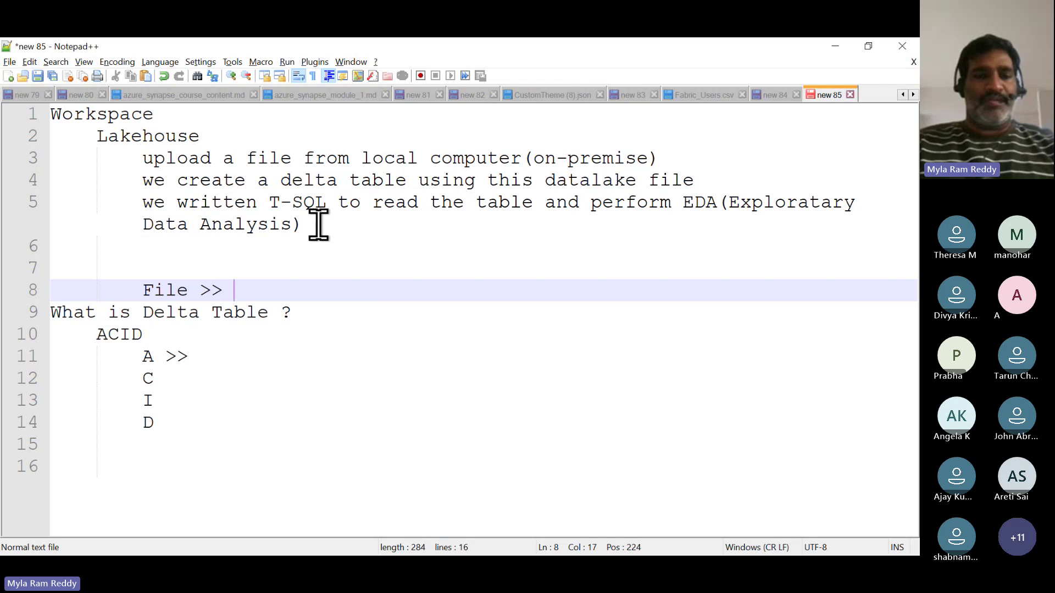
type("lata")
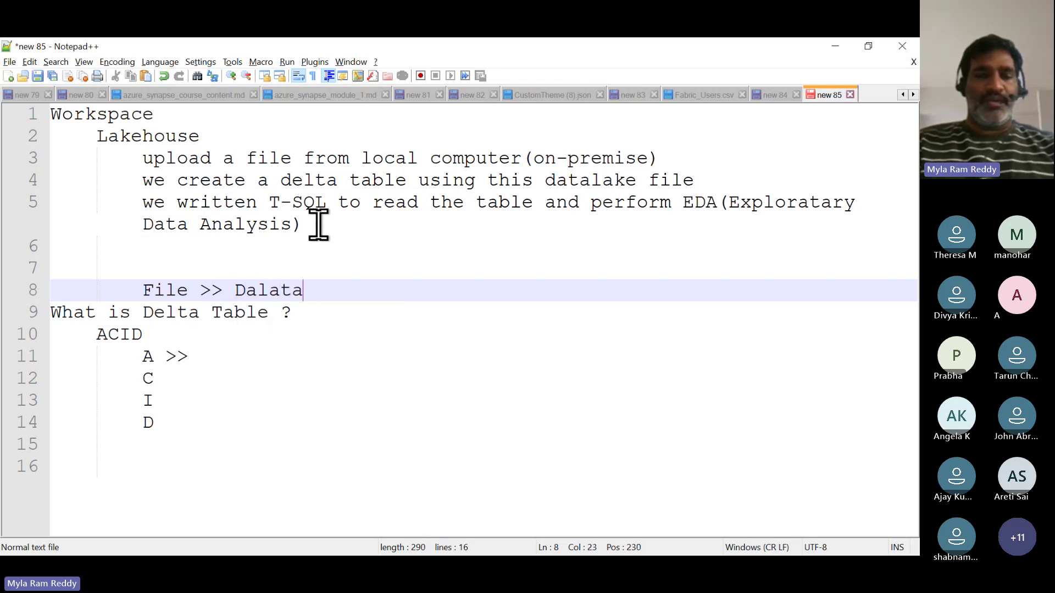
type("lke F")
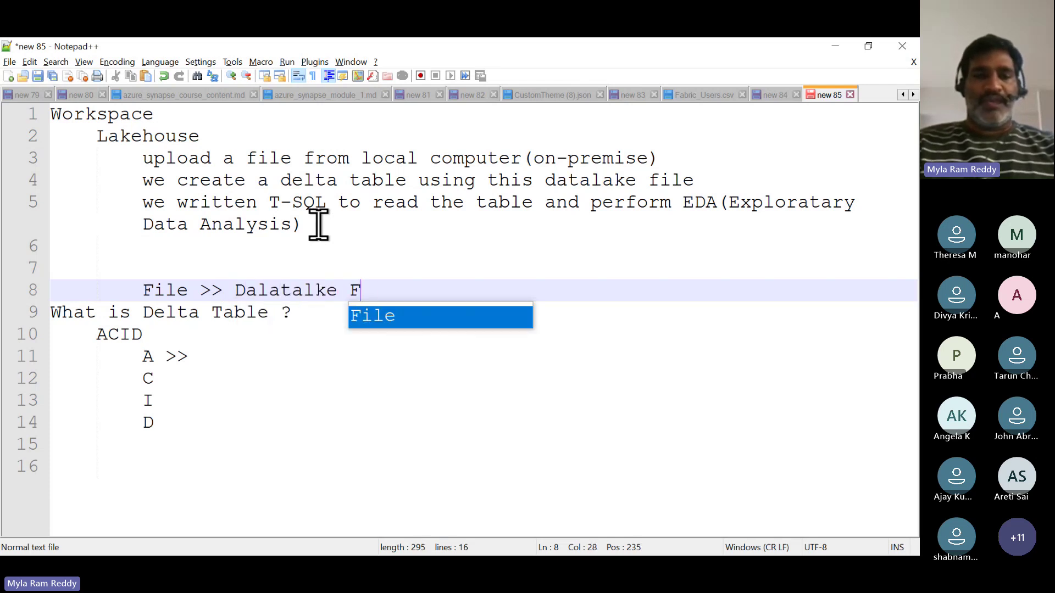
type("ile >>")
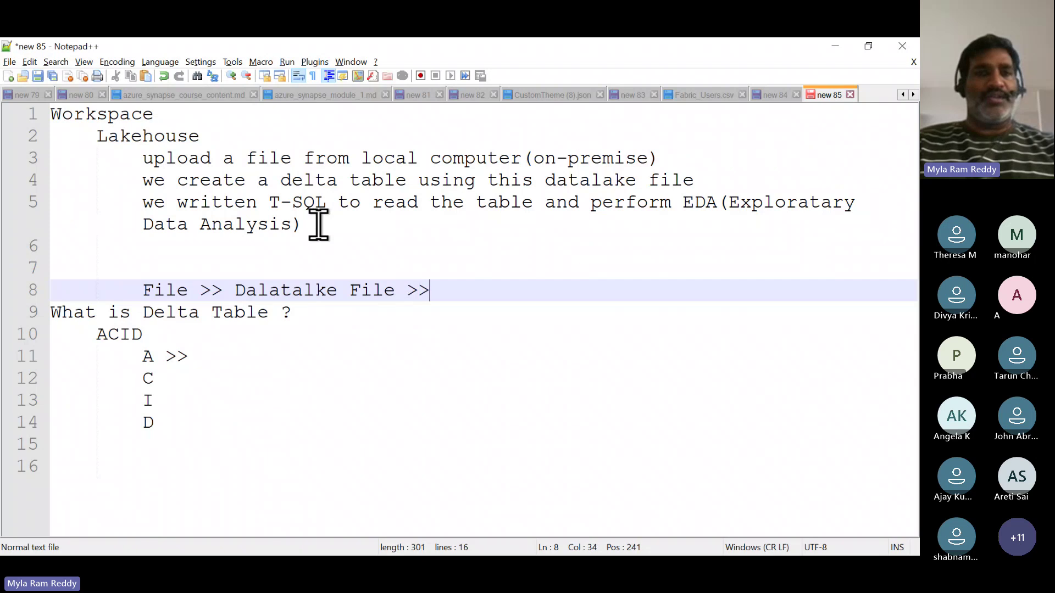
Extend the flow line after the second ">>" with "Delta Table > we did EDA".
type(" T")
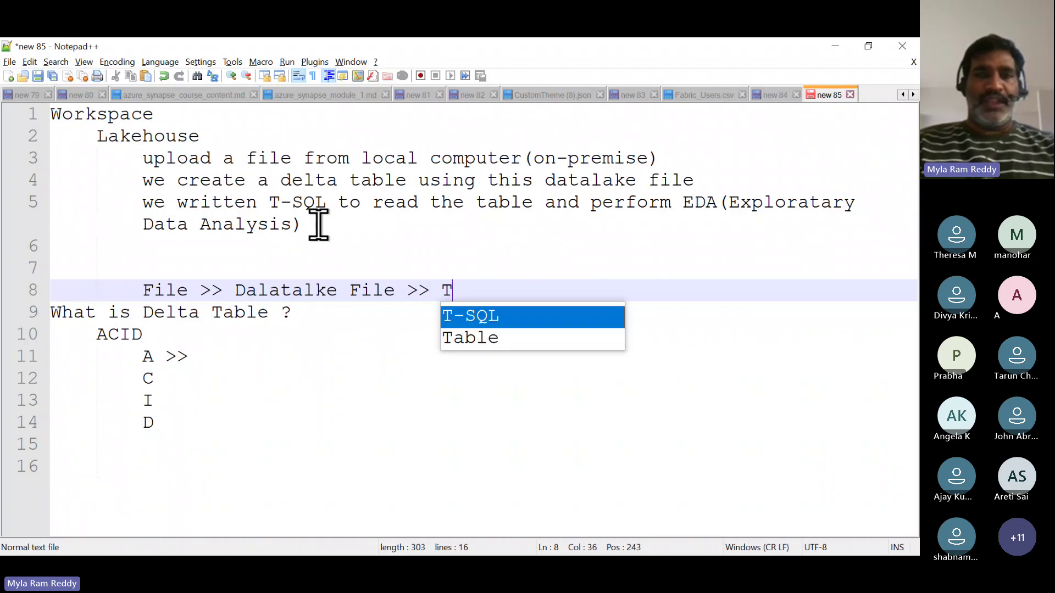
key("BackSpace")
type("Delta ")
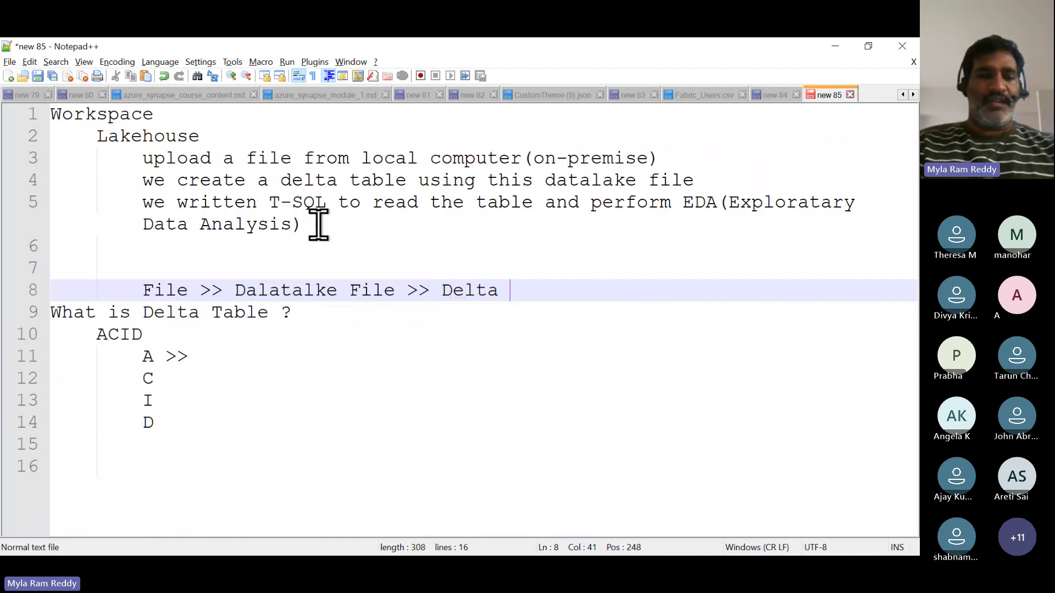
type("Table ")
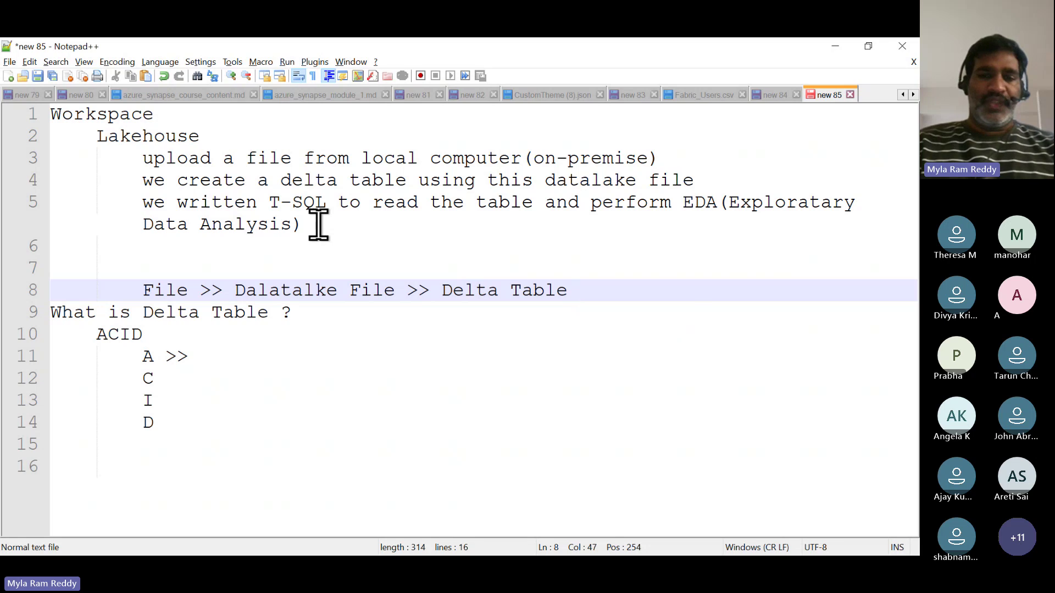
type("> ")
type("we")
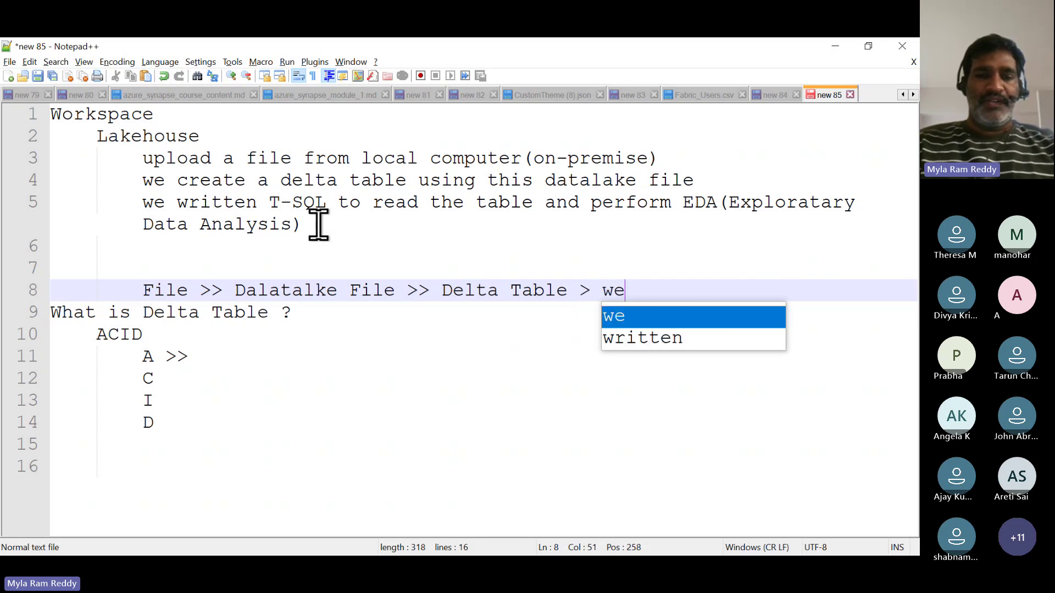
type(" did EDA")
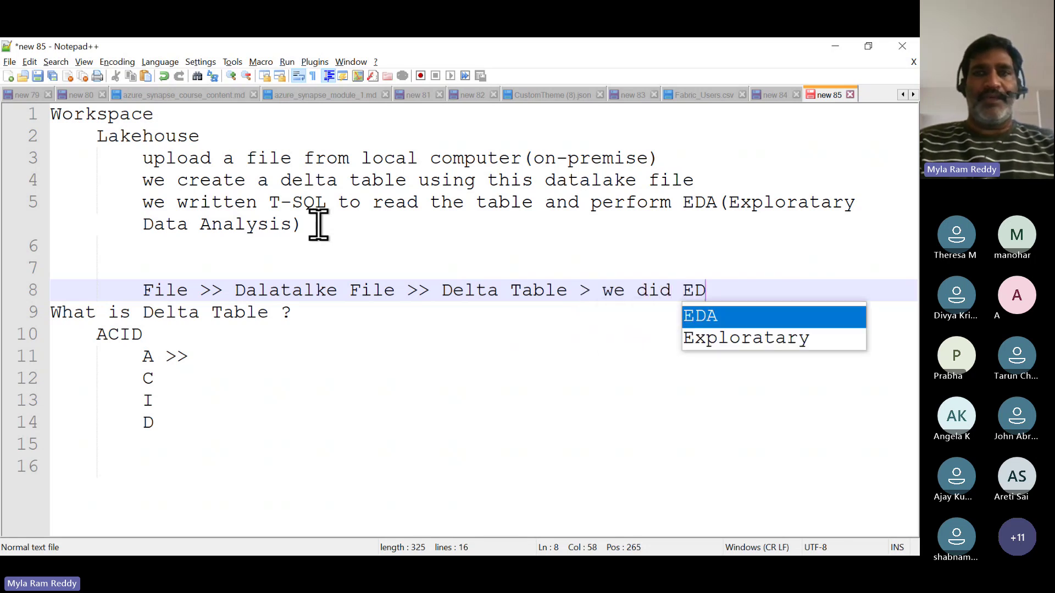
Add an unindented "Today:" heading below the File-to-EDA flow line, leaving one blank line between them.
key("Left")
key("Left")
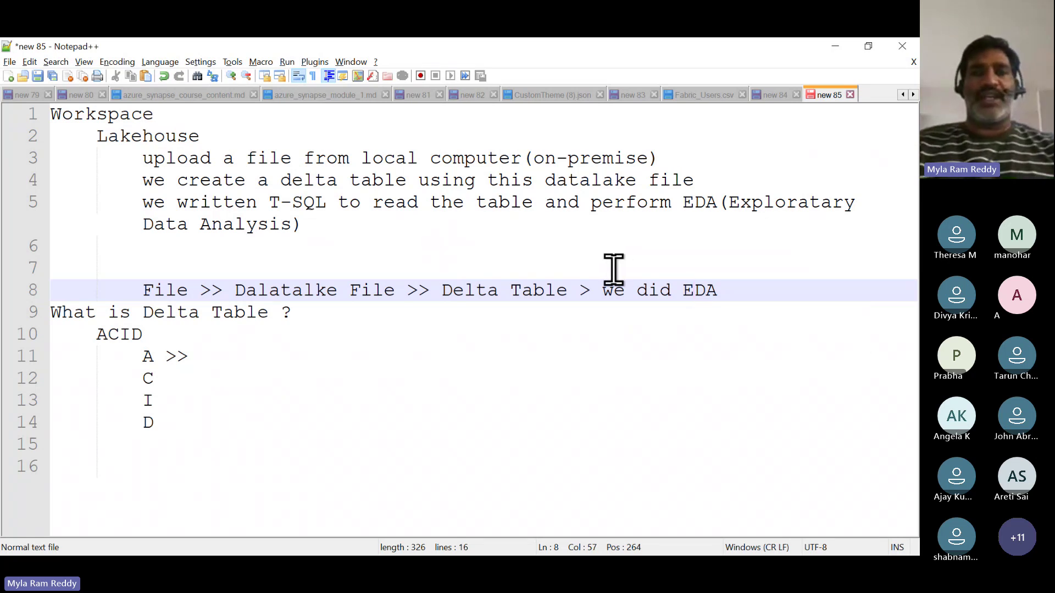
left_click(736, 286)
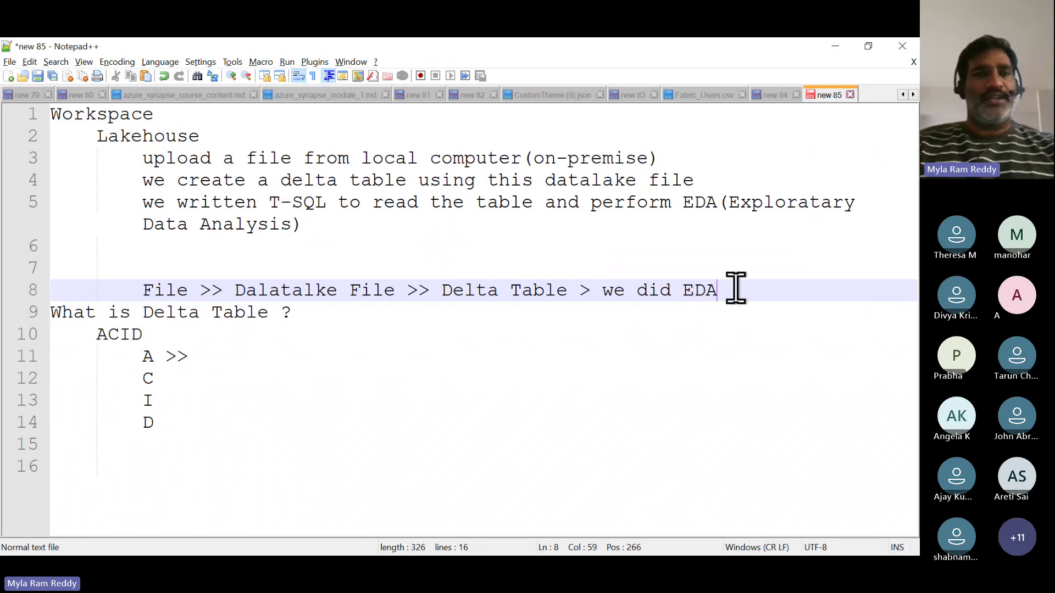
key("Return")
key("Return")
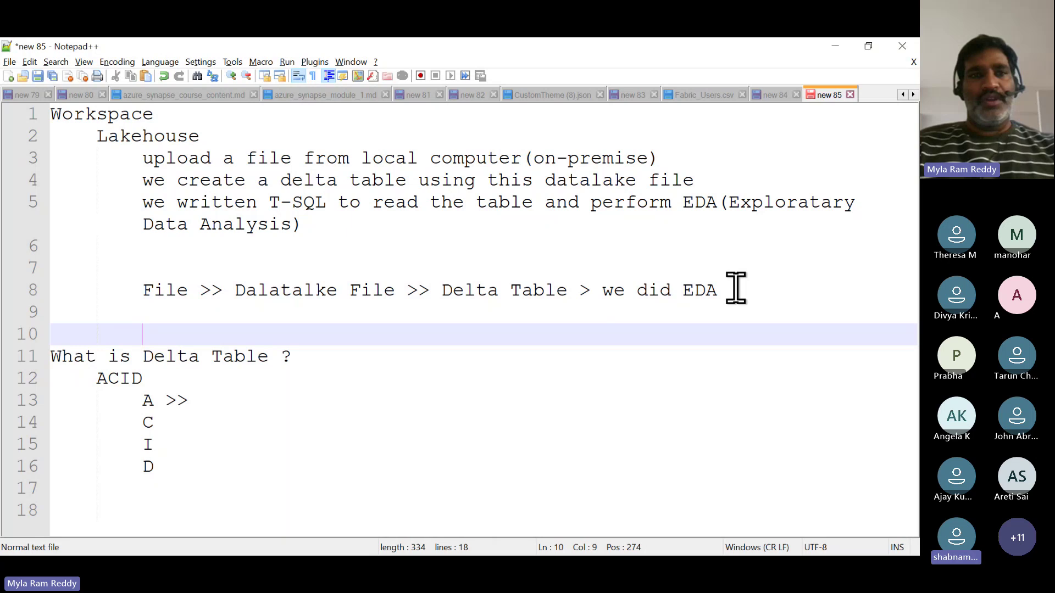
key("Up")
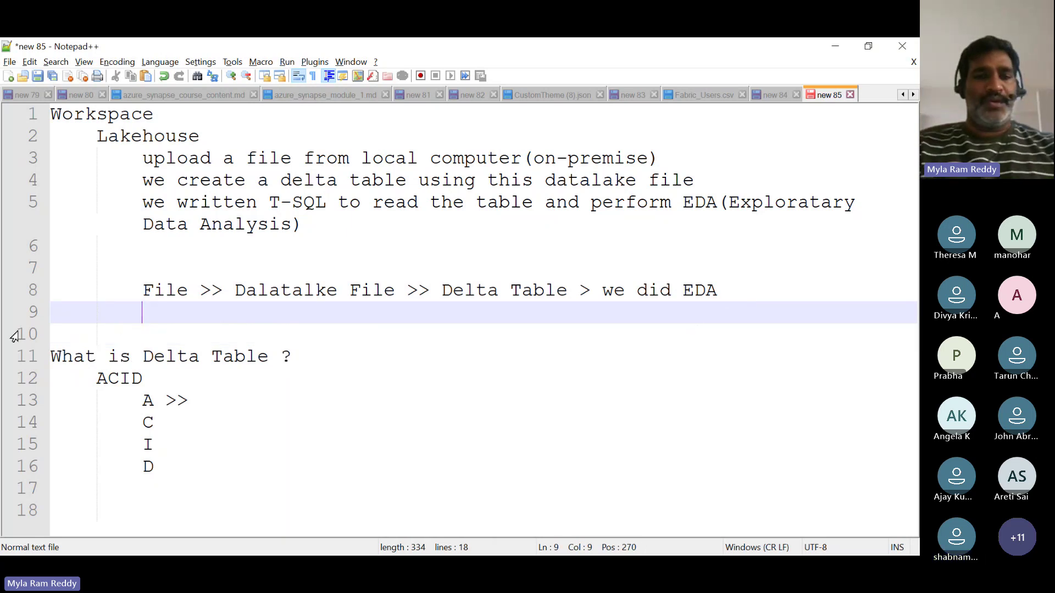
left_click(62, 333)
type("Today:")
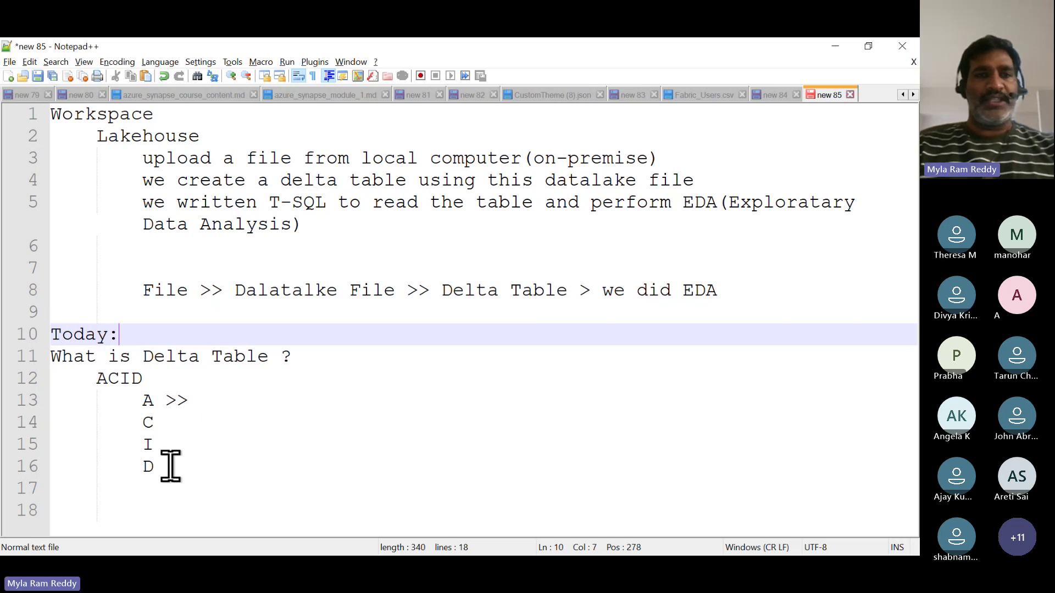
Delete the Delta Table question and its whole ACID list beneath "Today:" and start an empty line there.
left_click(171, 466, "shift")
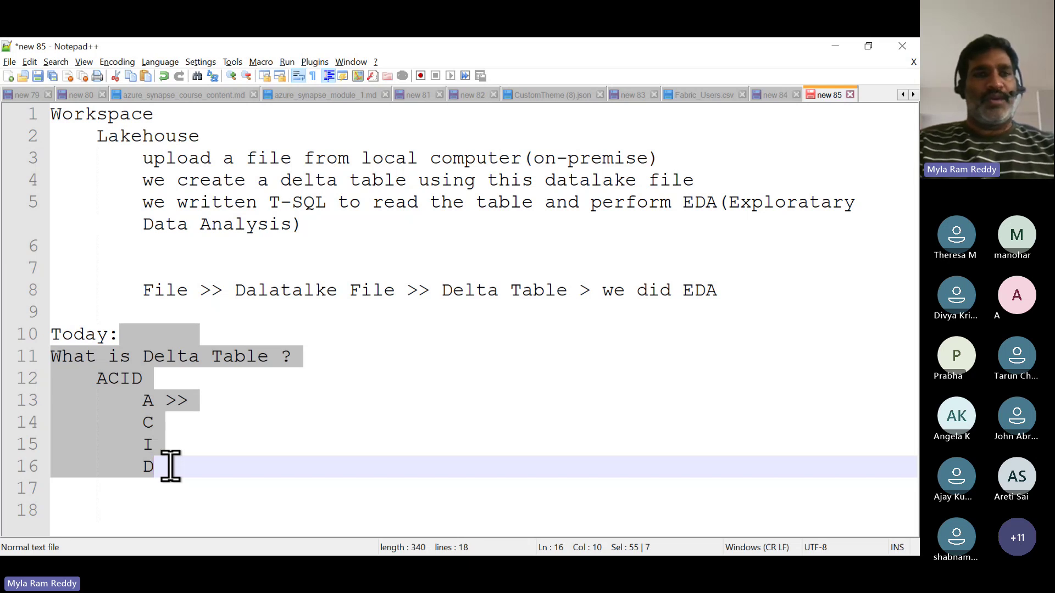
key("BackSpace")
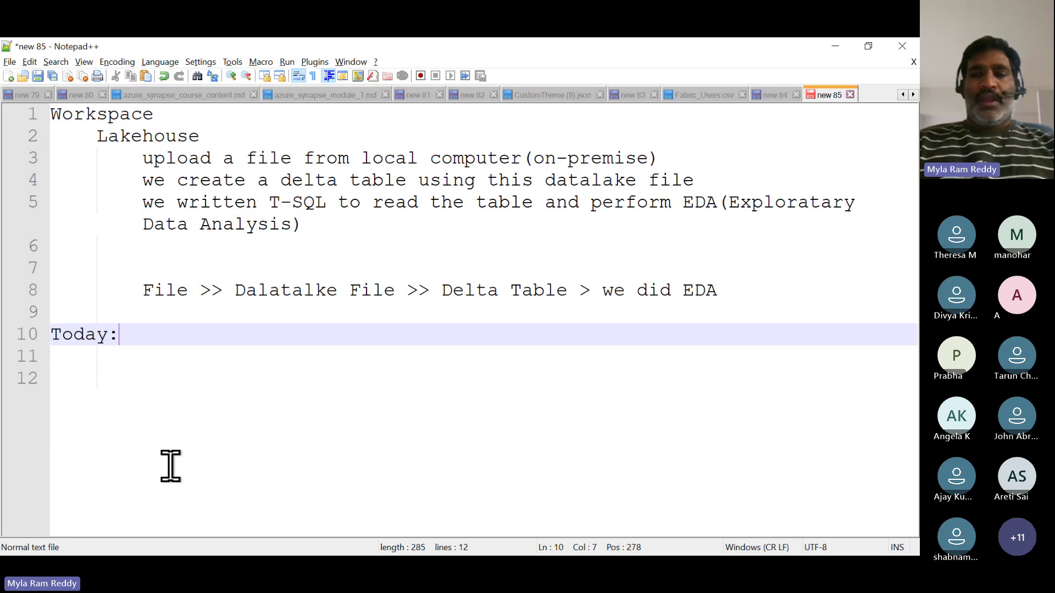
key("Return")
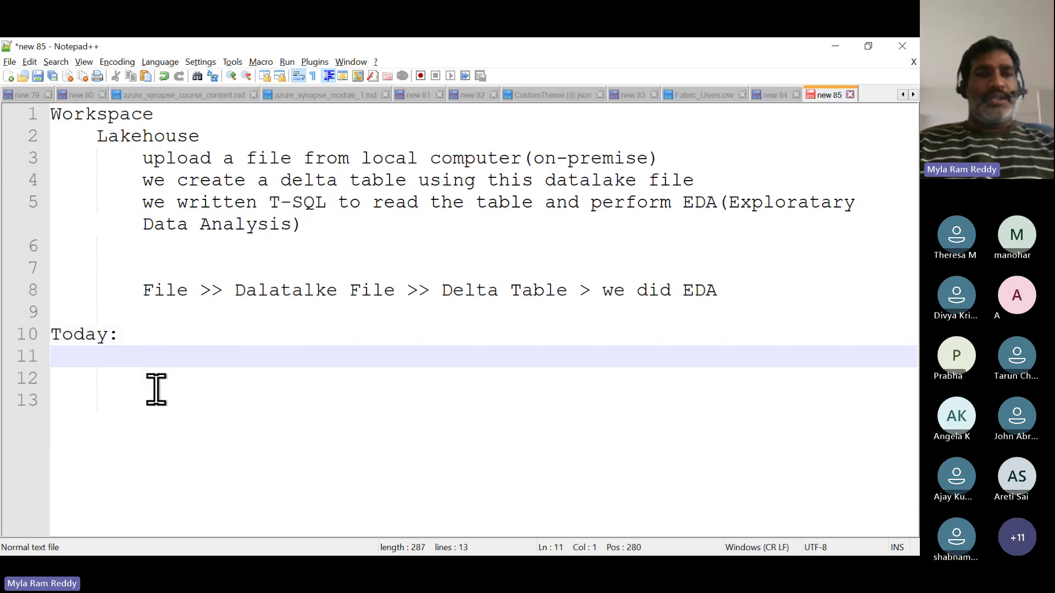
Copy the File-to-EDA flow line to below "Today:", after one blank line and indented one level.
left_click(145, 290)
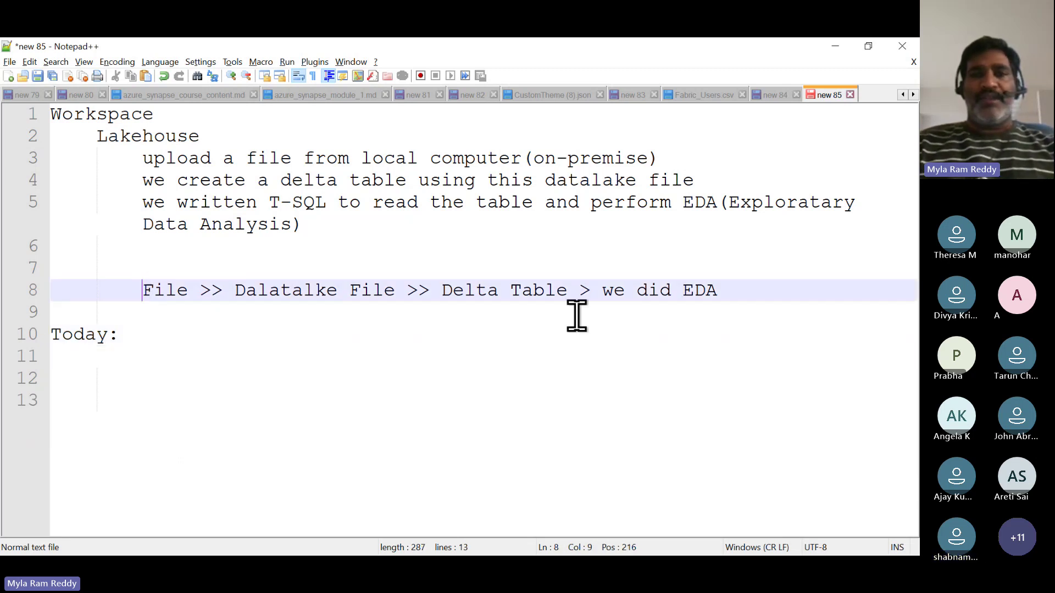
left_click(721, 289, "shift")
key("ctrl+c")
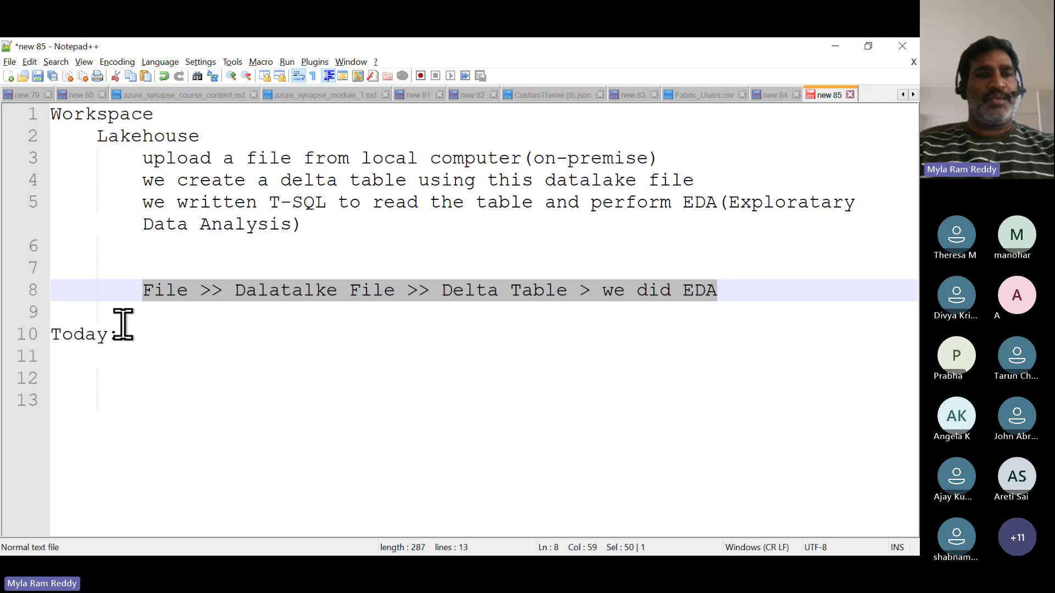
left_click(142, 335)
key("Return")
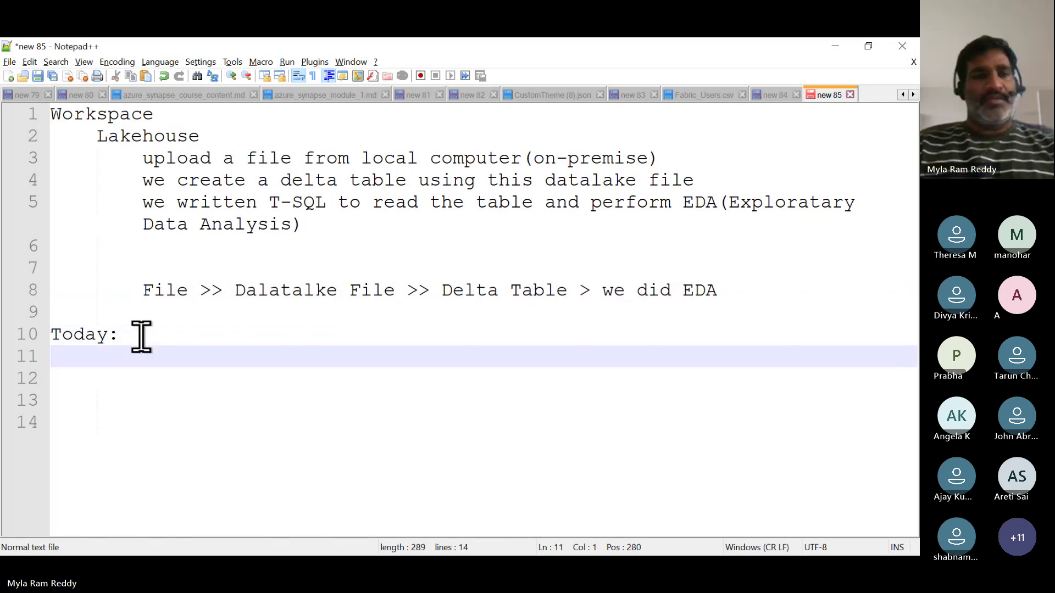
key("Return")
key("Tab")
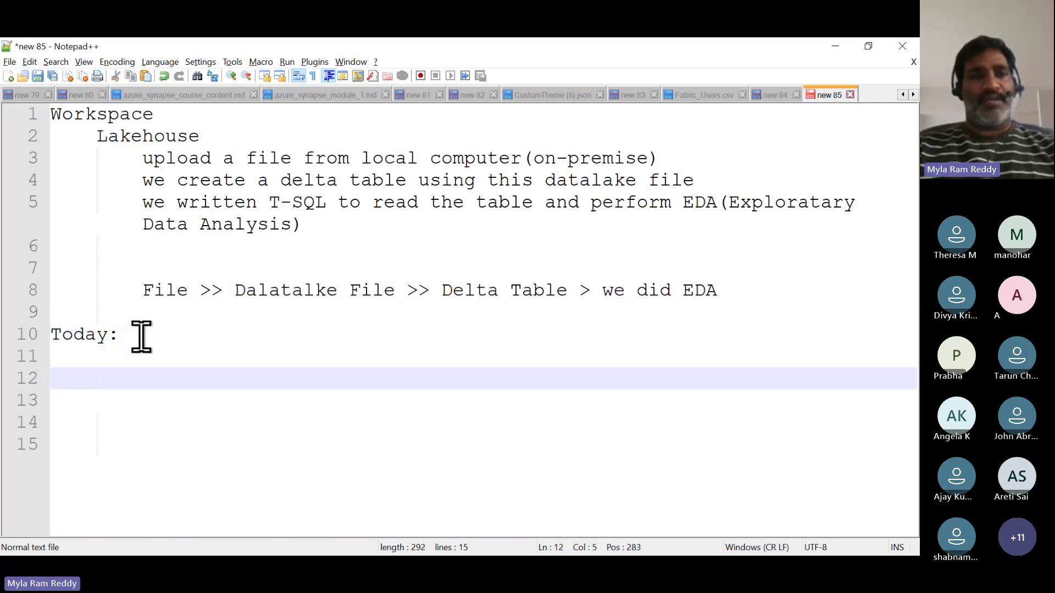
key("ctrl+v")
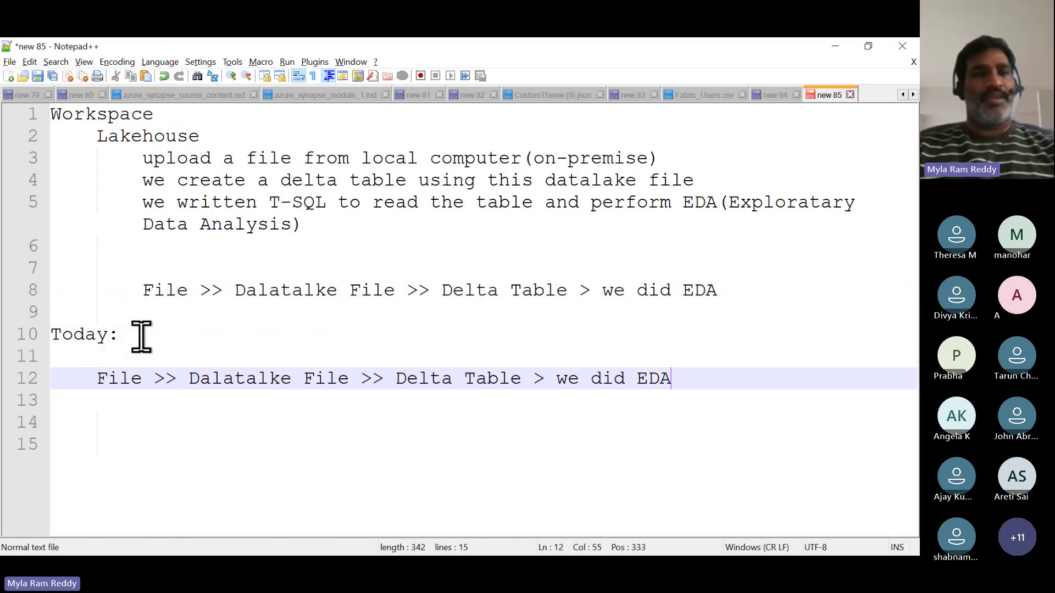
Replace the first word "File" in the flow line under "Today:" with "Cloud(web)".
double_click(126, 383)
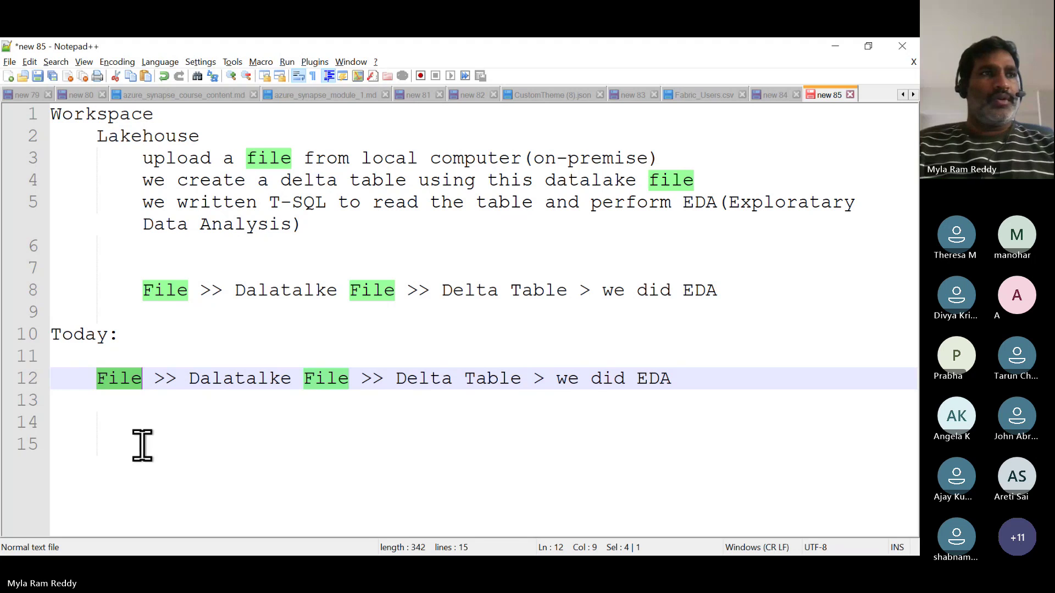
type("Cloud")
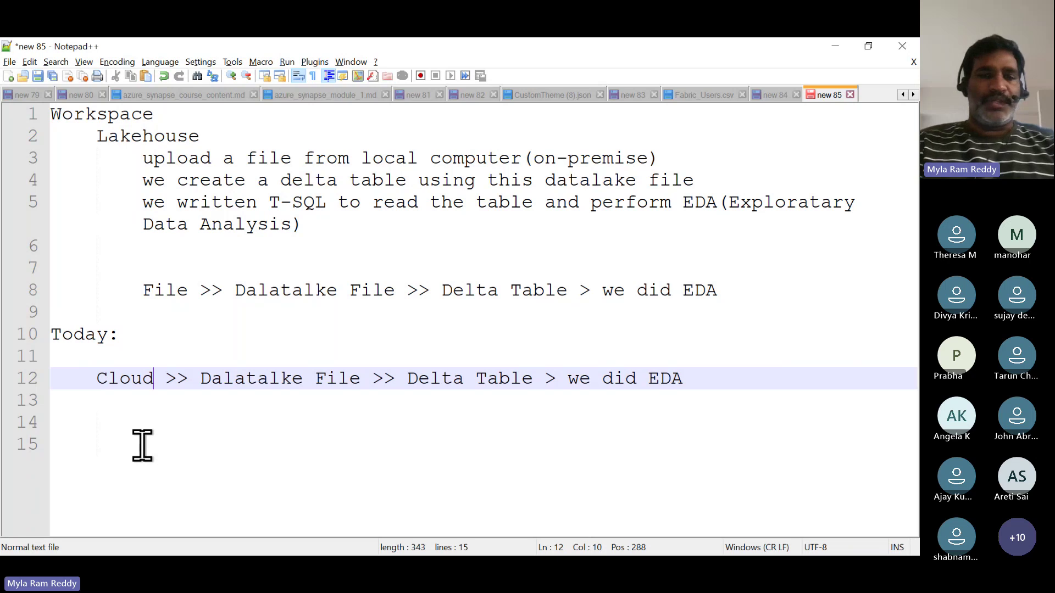
type("(web)")
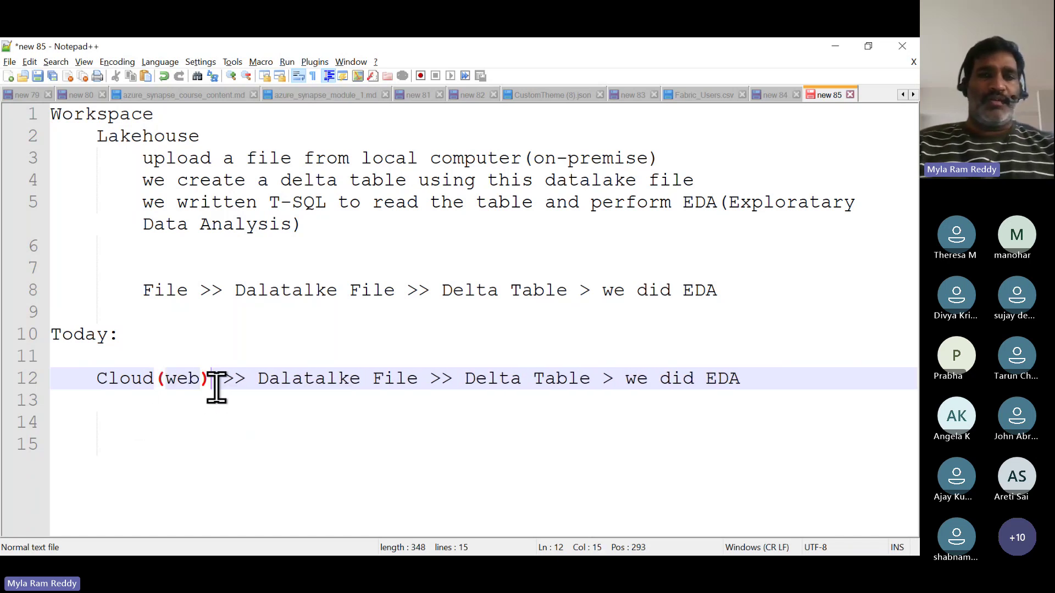
key("BackSpace")
type(")")
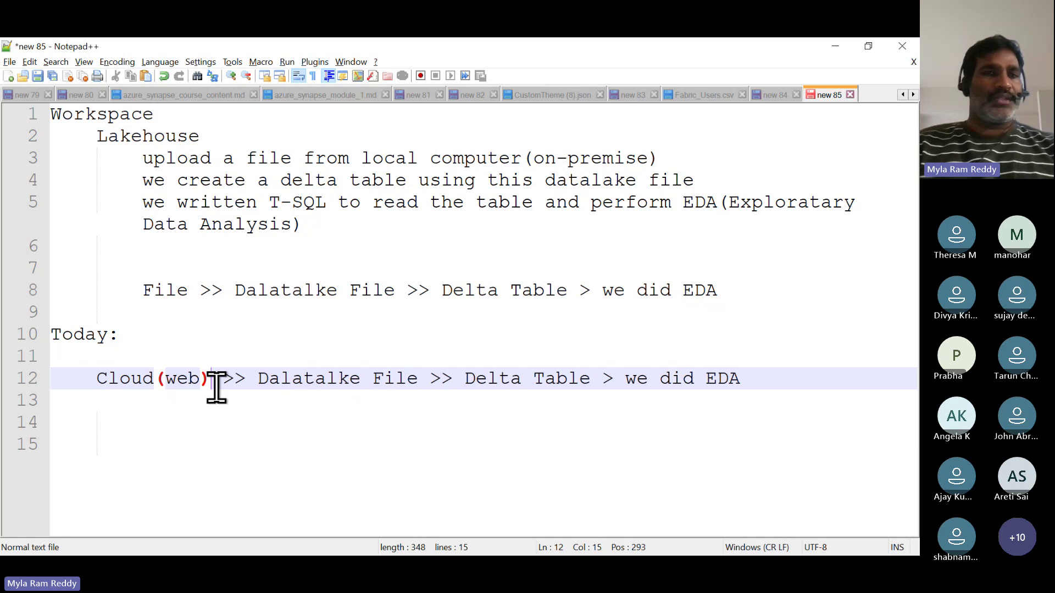
Replace "Dalatalke File" with "Dataflow Gen 2" in the flow line under "Today:".
left_click(263, 385)
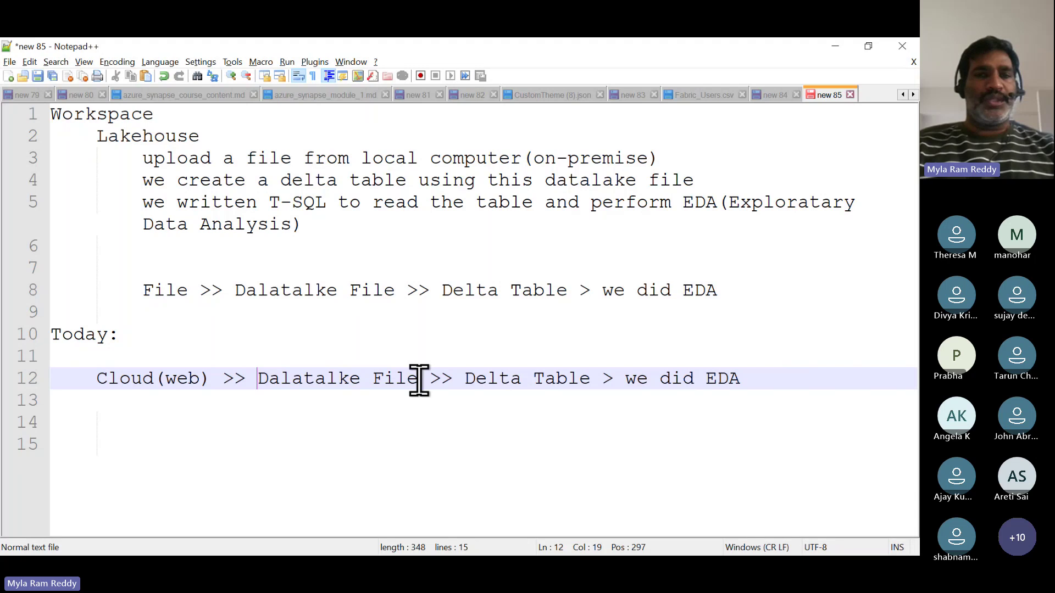
left_click(419, 379, "shift")
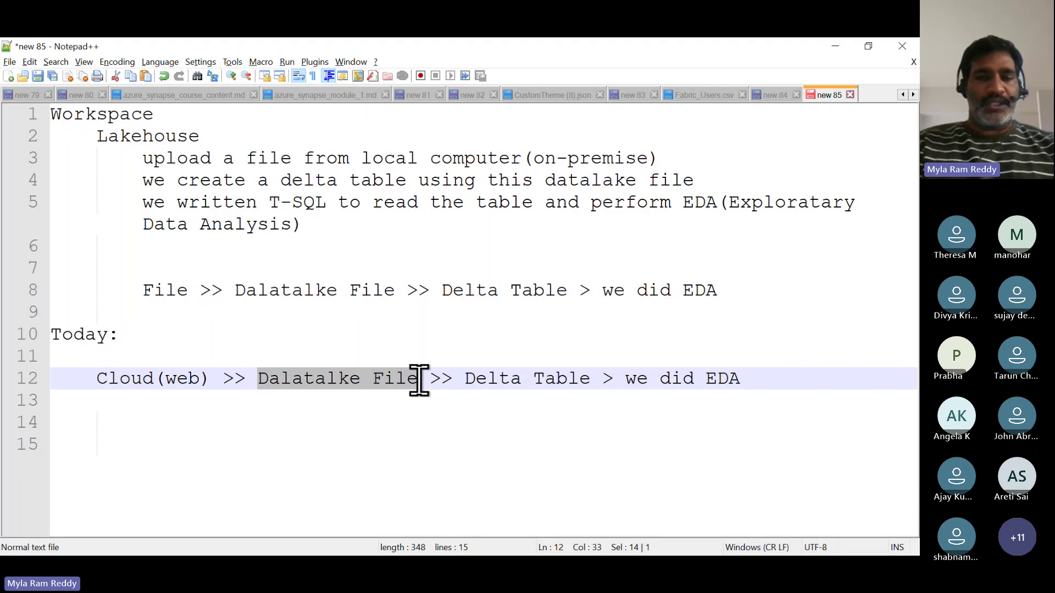
type("Dataflow")
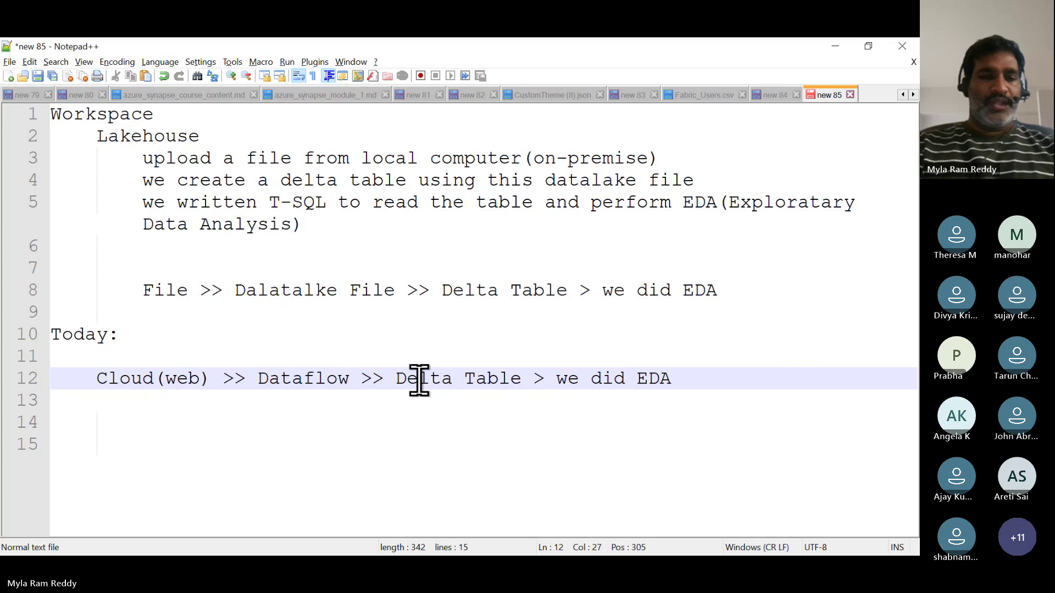
type(" Gen 2")
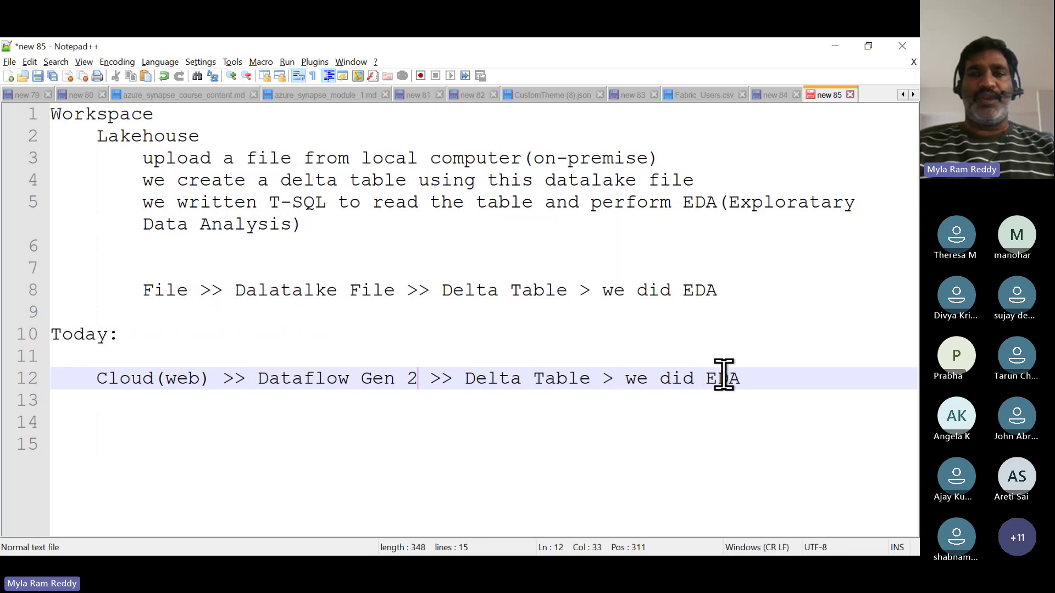
Change "did" to "do" in the flow line under "Today:" and select "Dataflow Gen 2" to highlight it.
left_click(660, 385)
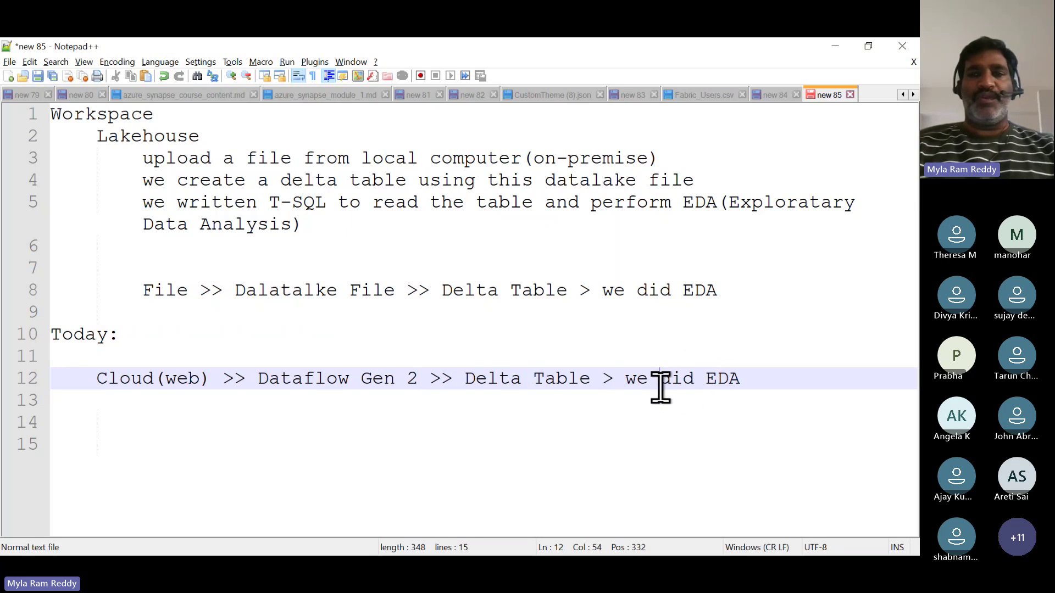
double_click(697, 380)
type("do")
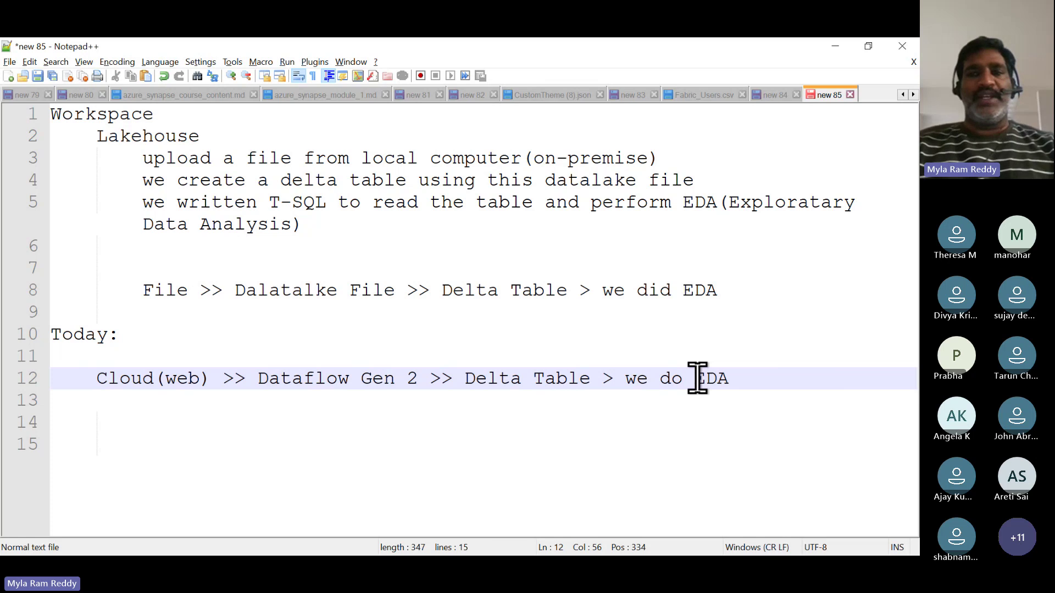
left_click(745, 387)
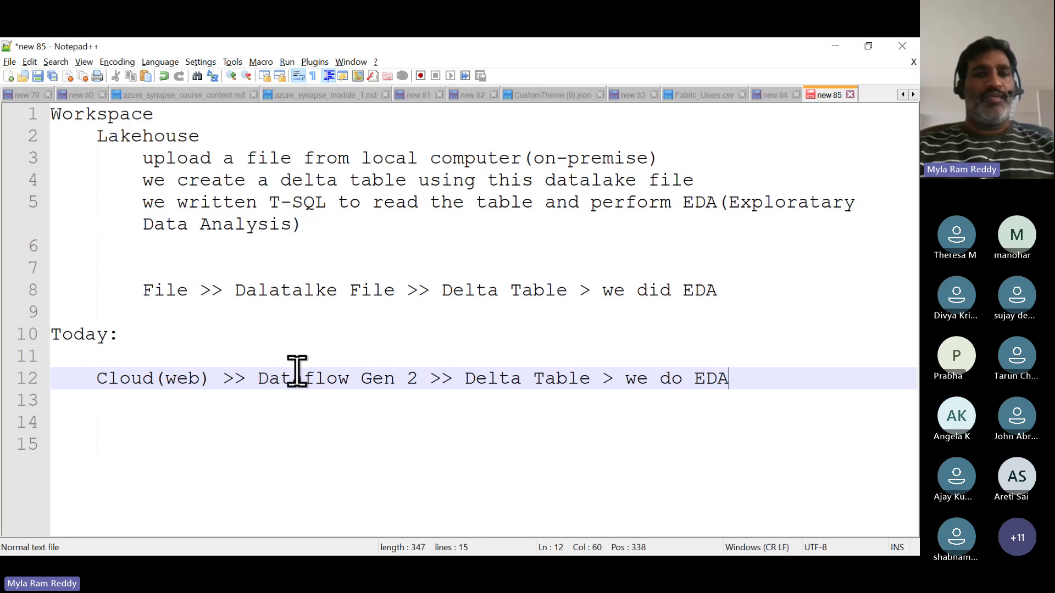
left_click(261, 379)
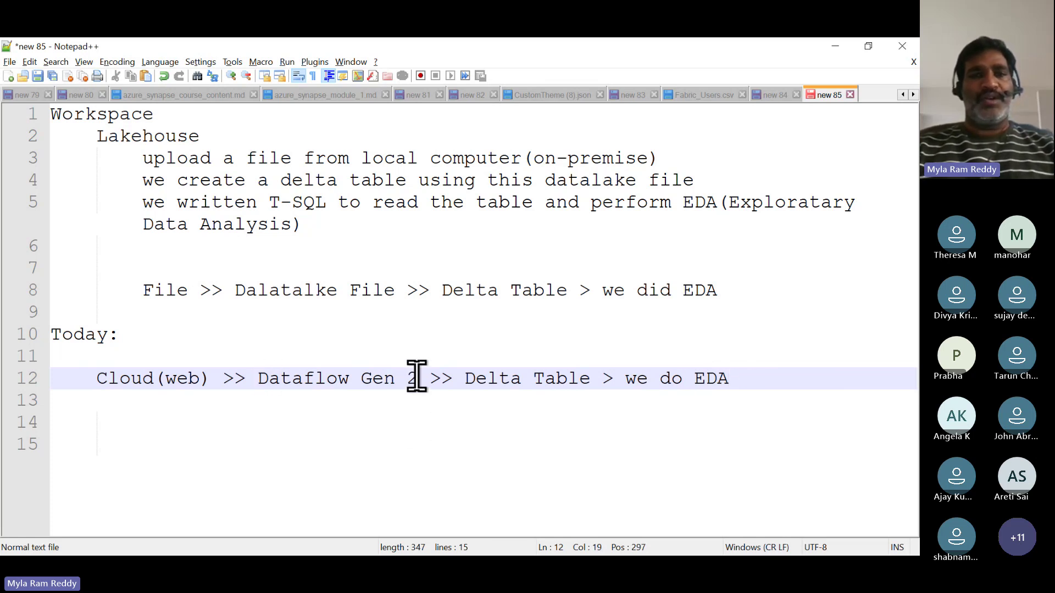
left_click(418, 379, "shift")
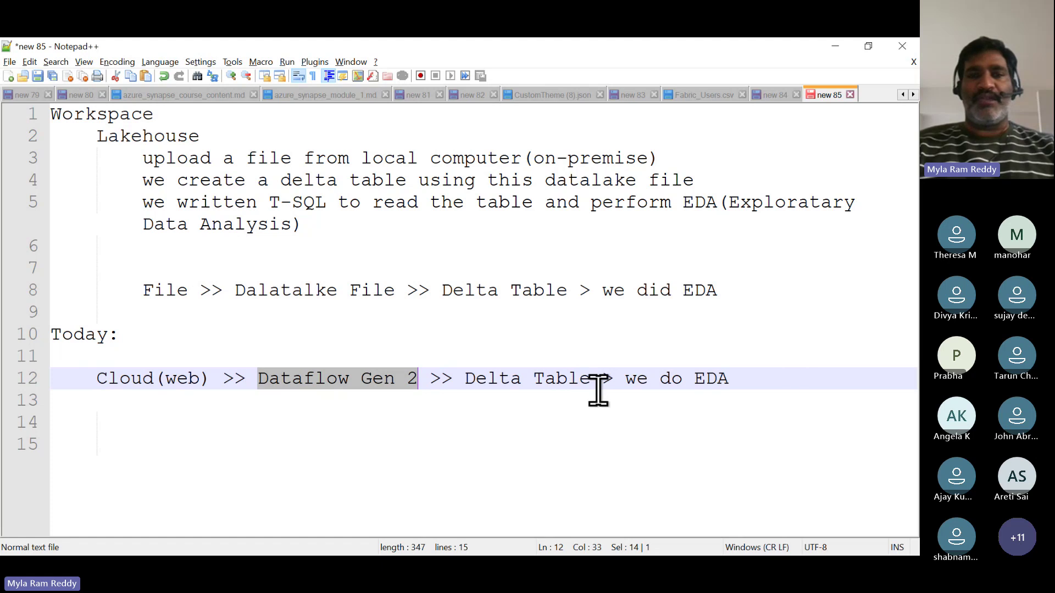
After one blank line below today's flow, add the unindented heading "What is dataflowGen2" followed by empty lines.
left_click(751, 381)
key("Return")
key("Return")
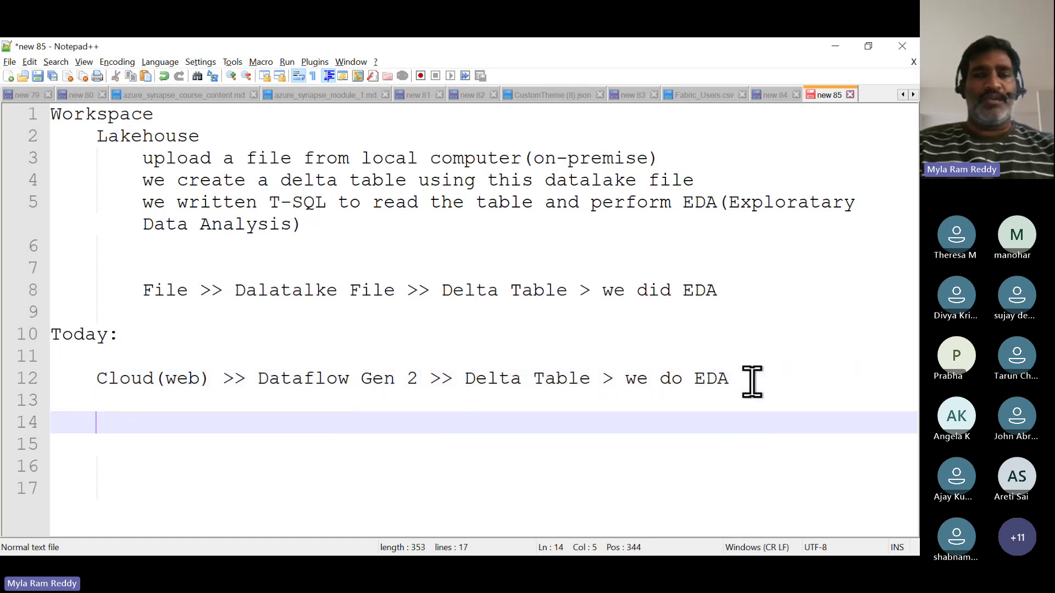
type("Wht")
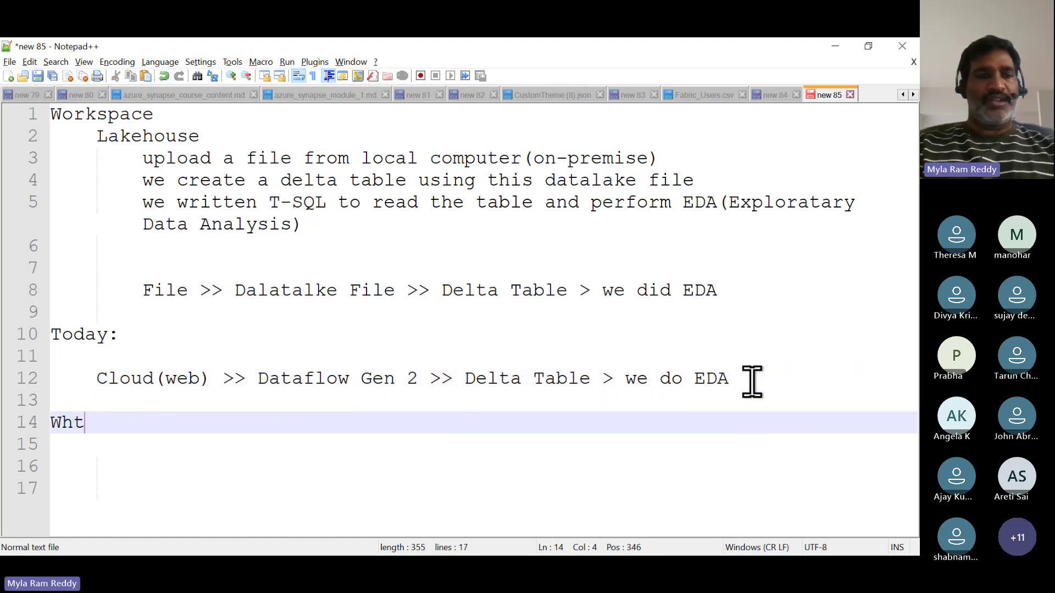
key("BackSpace")
type("at ")
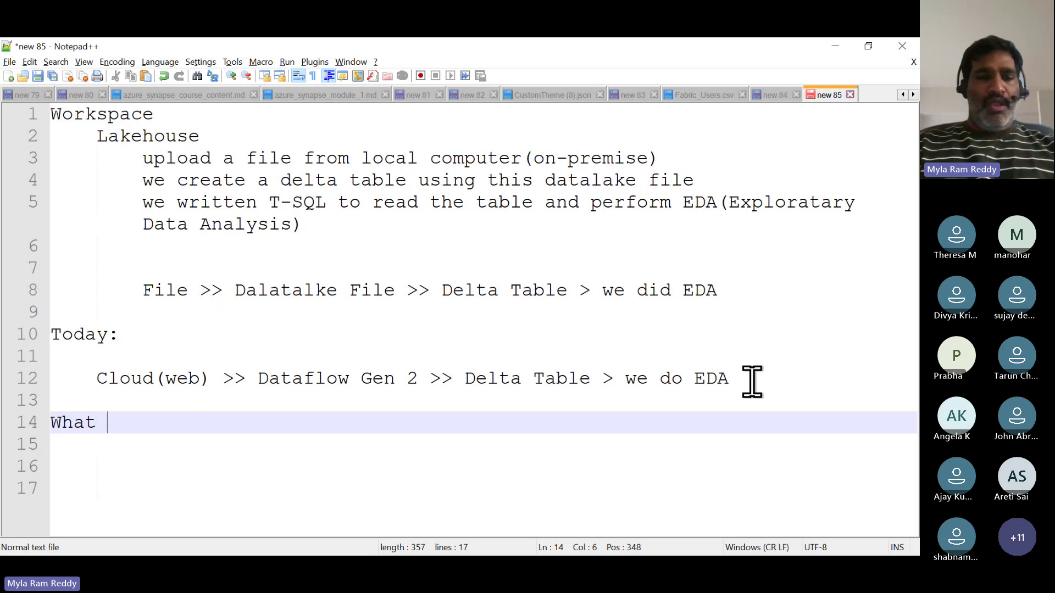
type("is data")
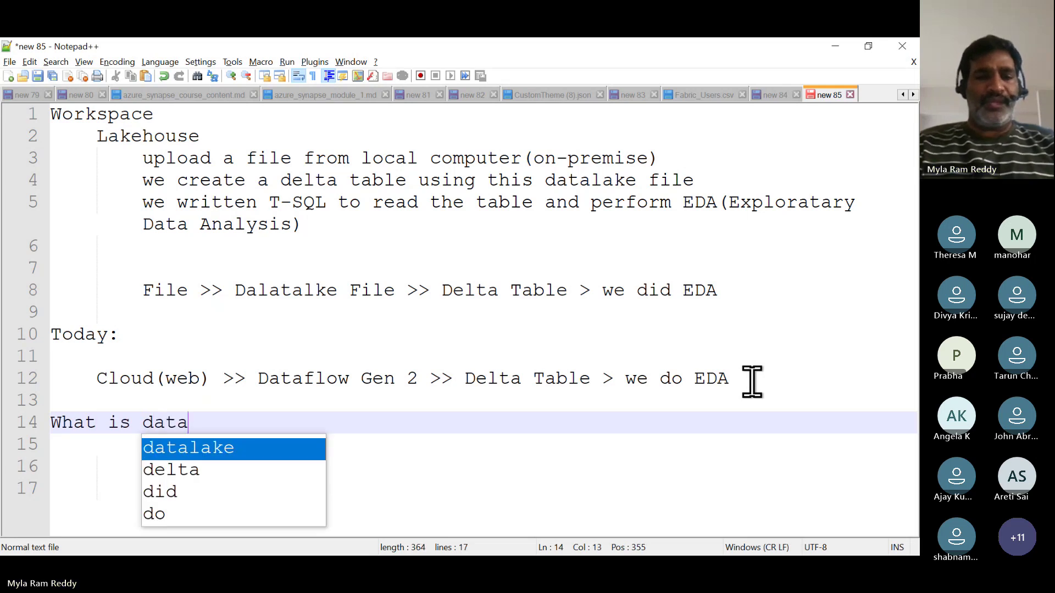
type("flowGen2")
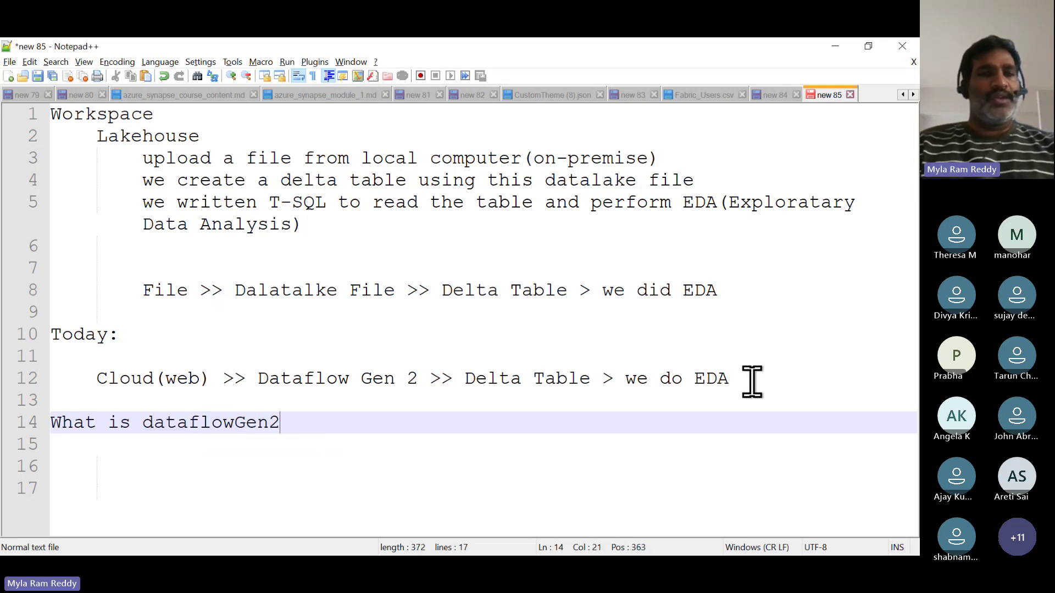
key("Return")
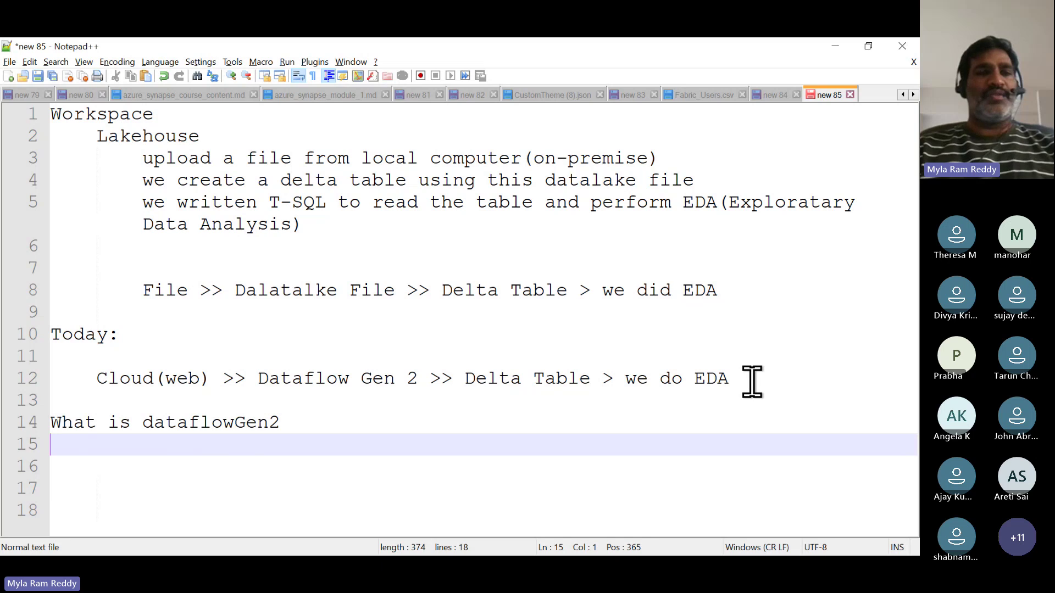
key("Return")
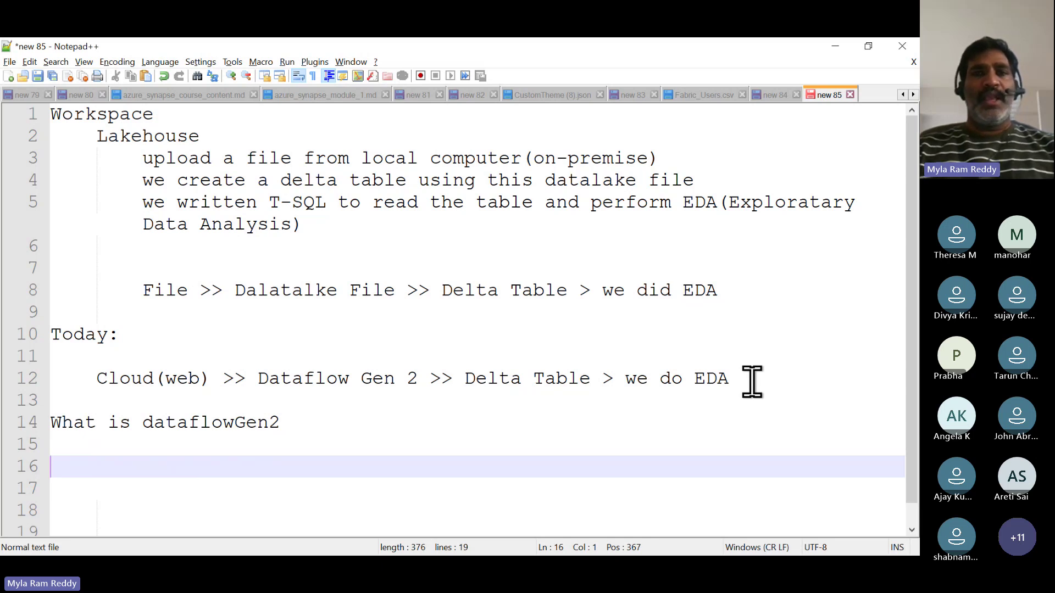
Switch to the Microsoft Fabric home page open in Microsoft Edge.
key("alt+Tab")
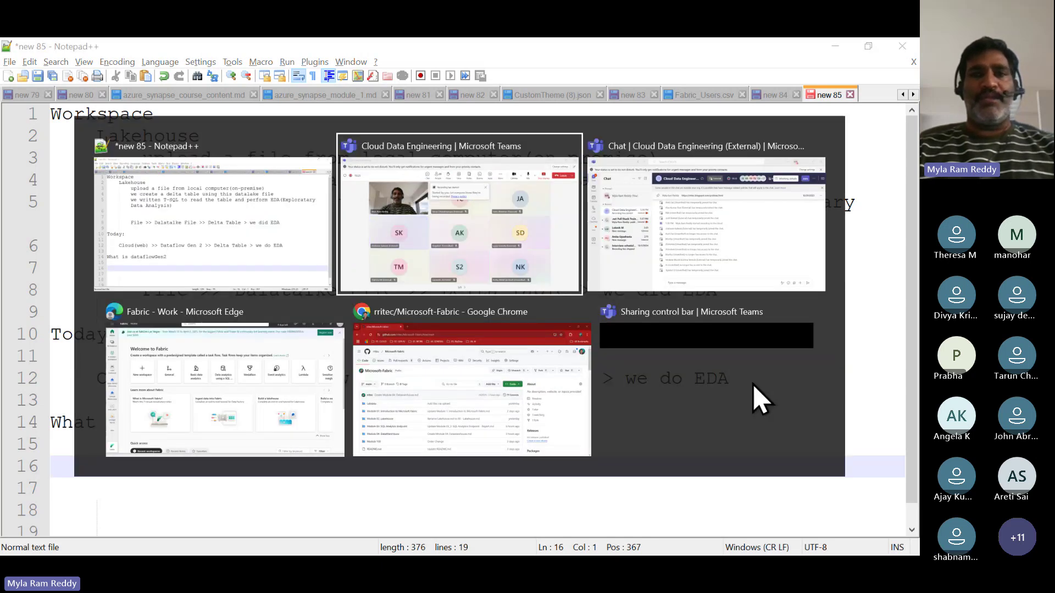
key("alt+Tab")
key("alt+Tab")
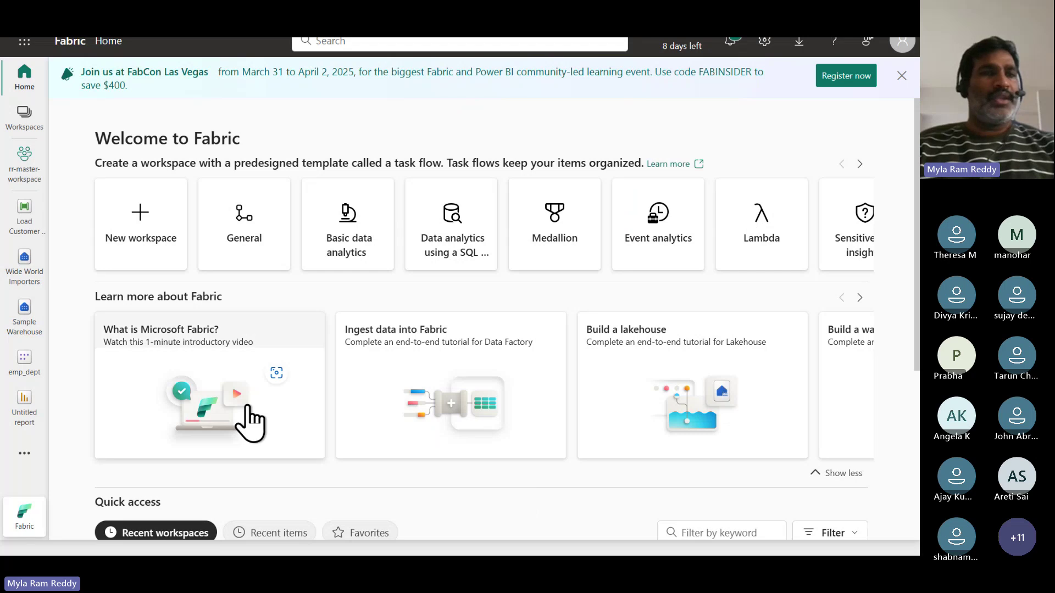
Search the workspaces for "demo", open rritec-fabric-demo-workspace and widen the Type column of its item list.
left_click(27, 127)
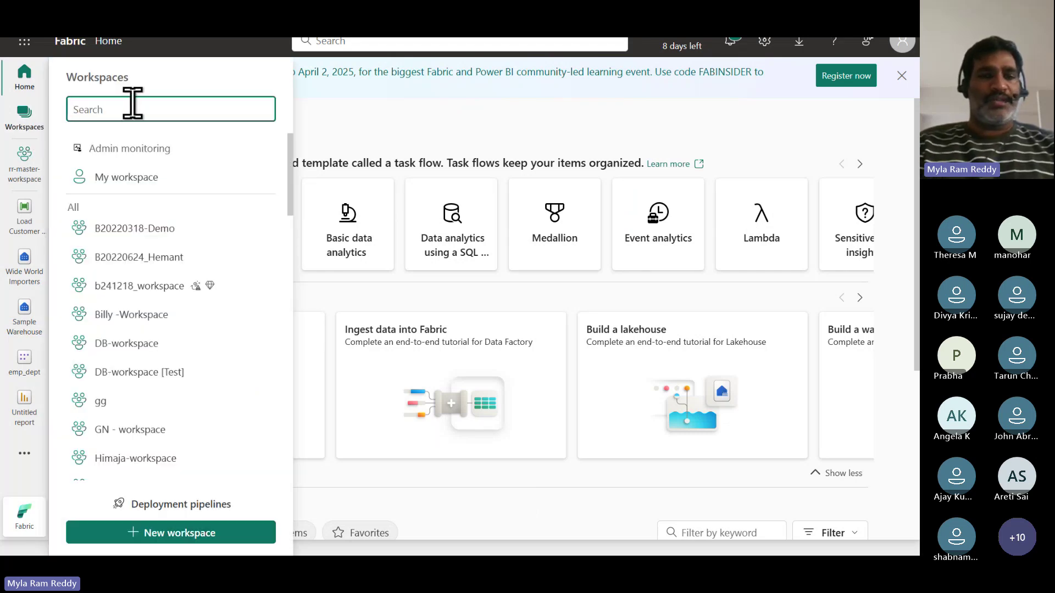
type("demo")
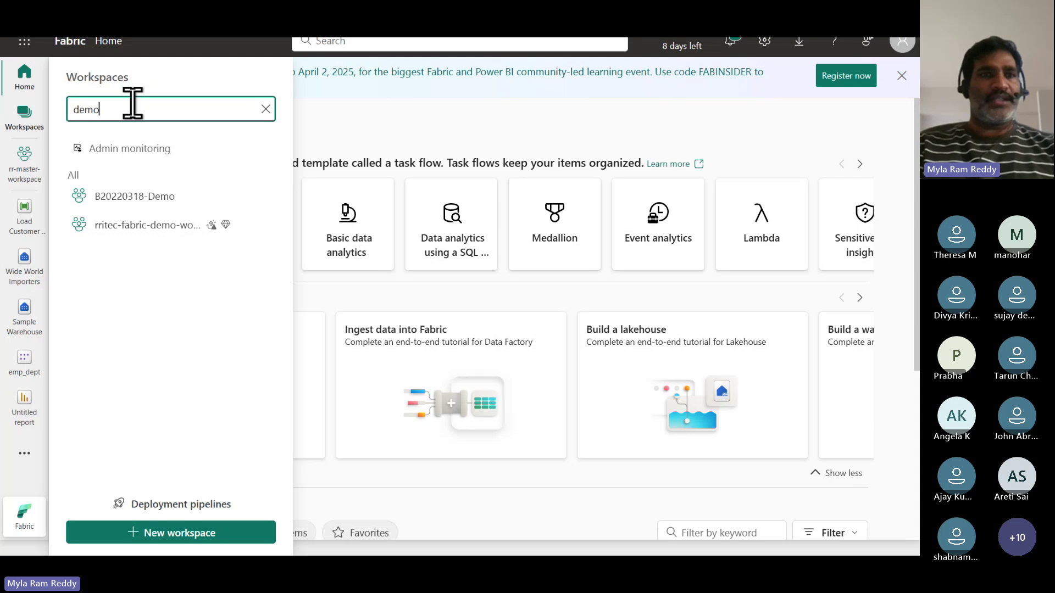
left_click(147, 225)
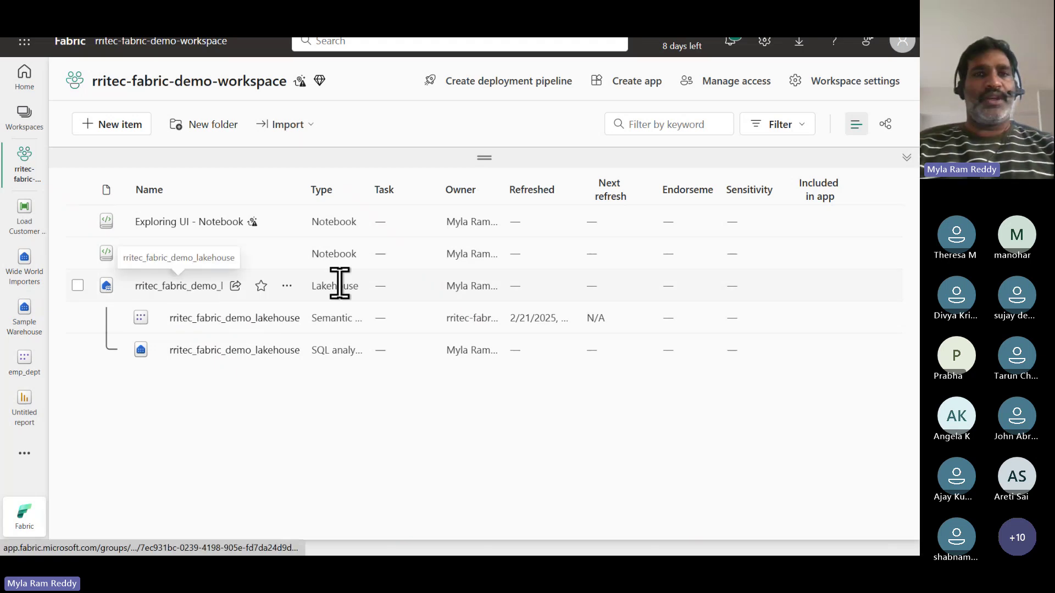
left_click_drag(364, 184, 478, 212)
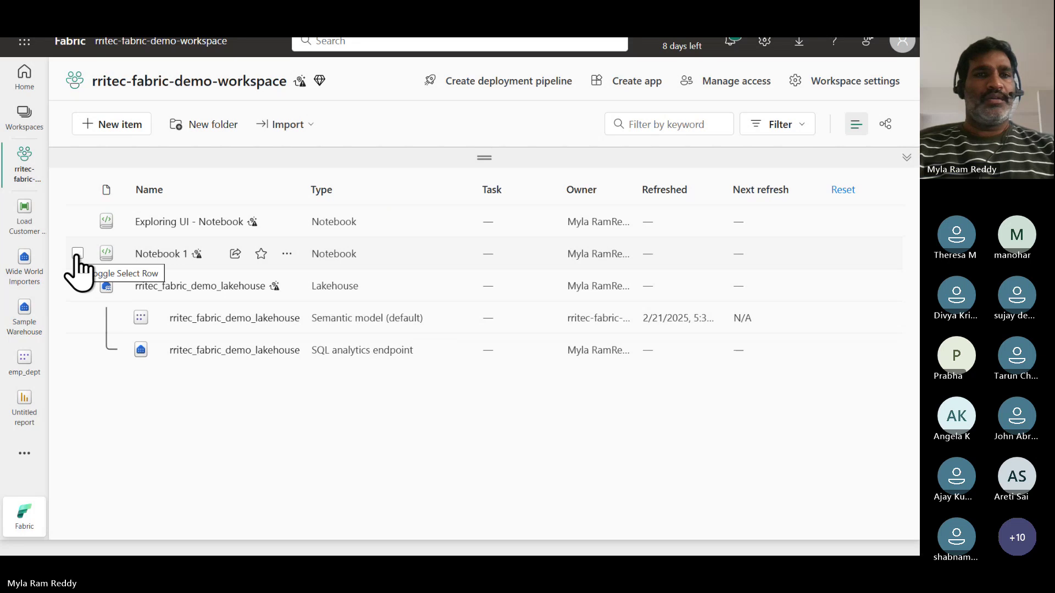
Delete the notebook "Notebook 1" from the workspace and confirm the deletion.
left_click(286, 254)
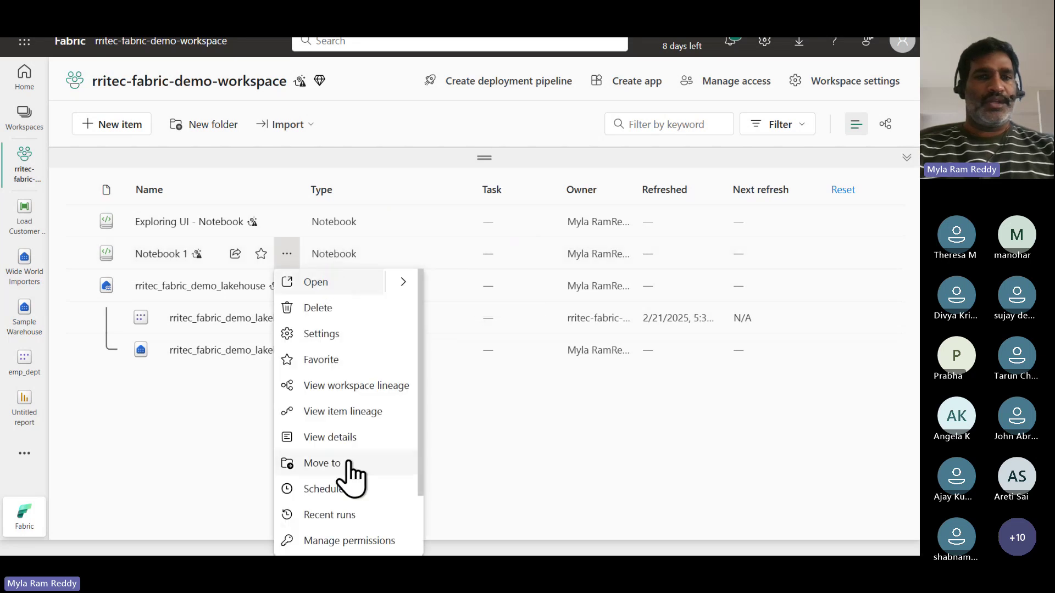
scroll(369, 522, "down", 1)
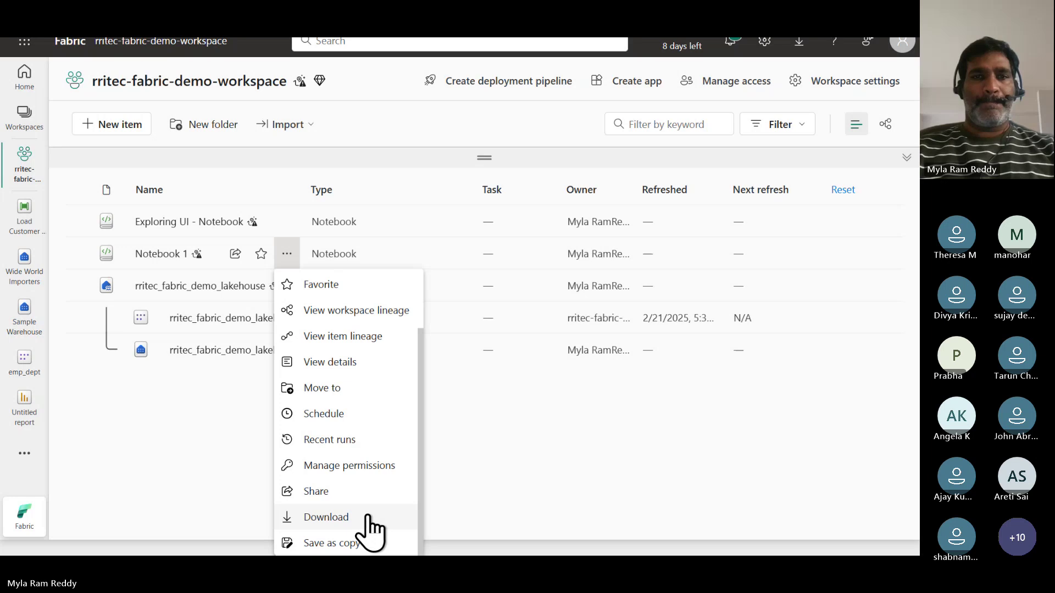
scroll(370, 412, "up", 1)
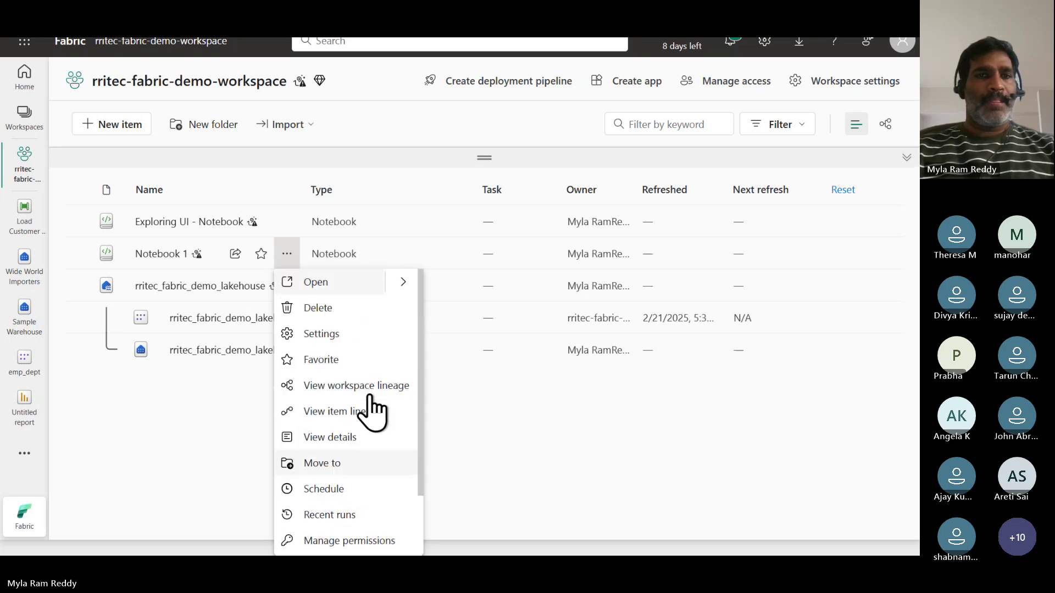
left_click(316, 308)
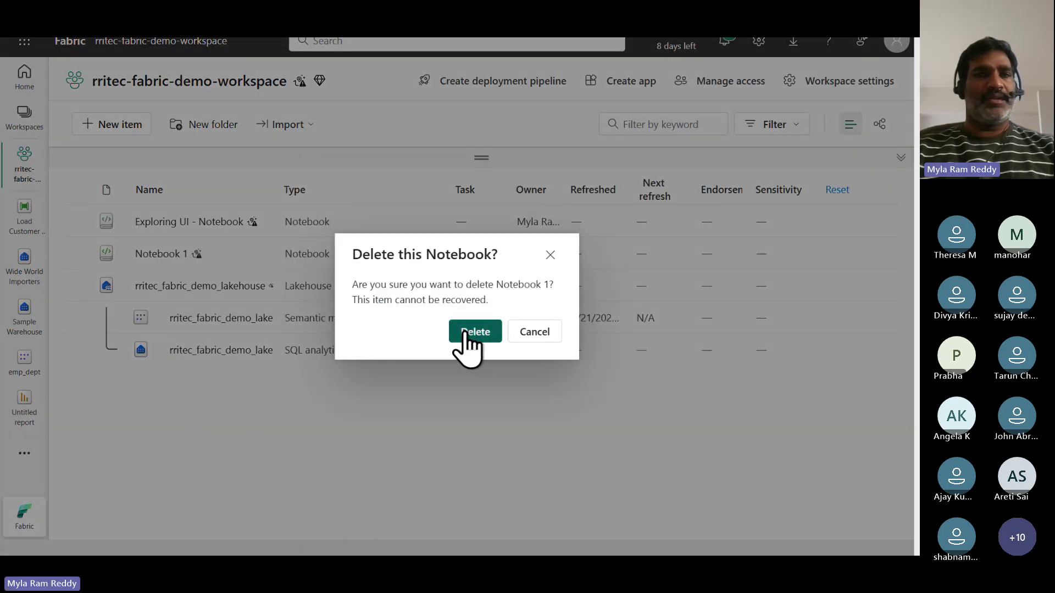
left_click(464, 335)
Delete the notebook "Exploring UI - Notebook" from the workspace and confirm the deletion.
left_click(262, 222)
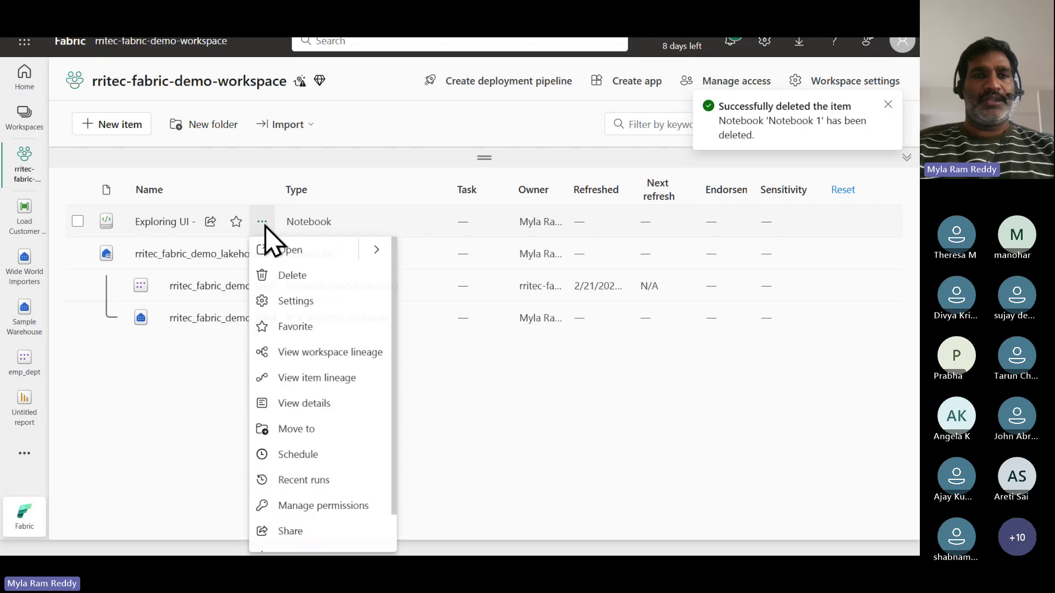
left_click(292, 275)
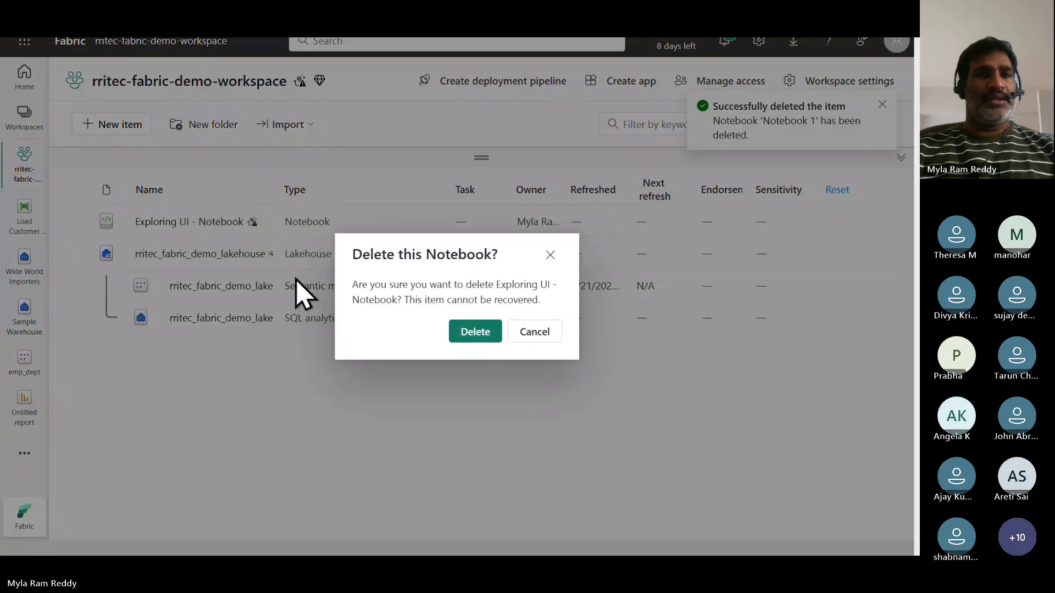
left_click(475, 332)
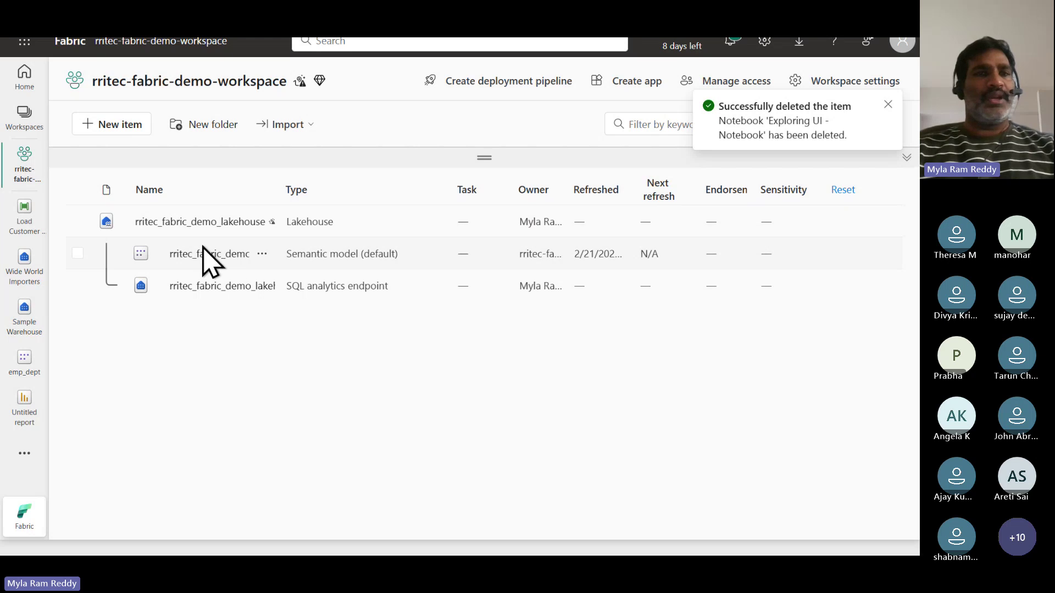
Open the lakehouse rritec_fabric_demo_lakehouse and display the contents of the data folder under Files.
left_click(183, 225)
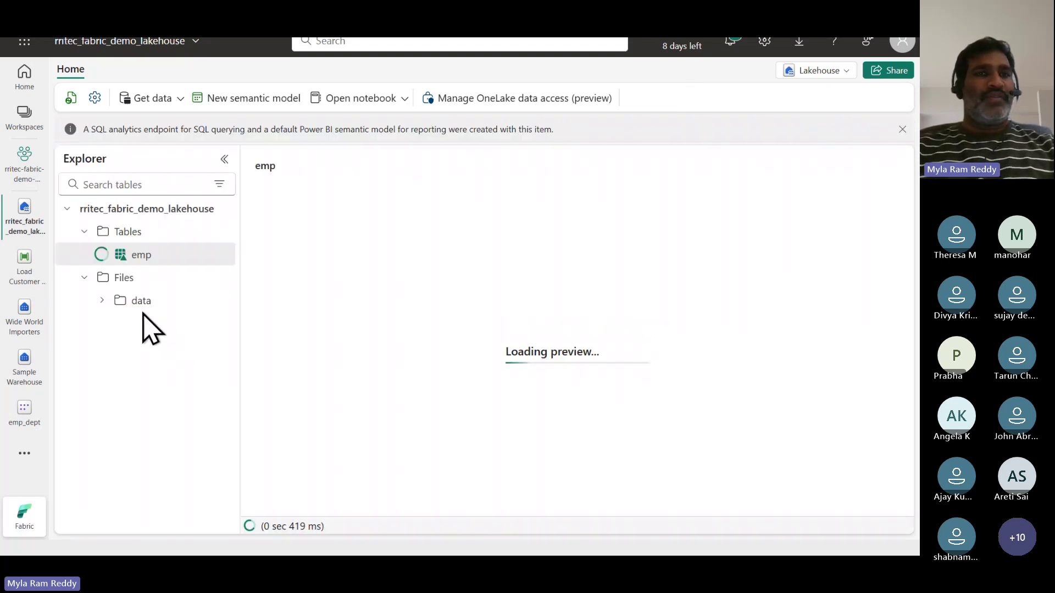
left_click(102, 301)
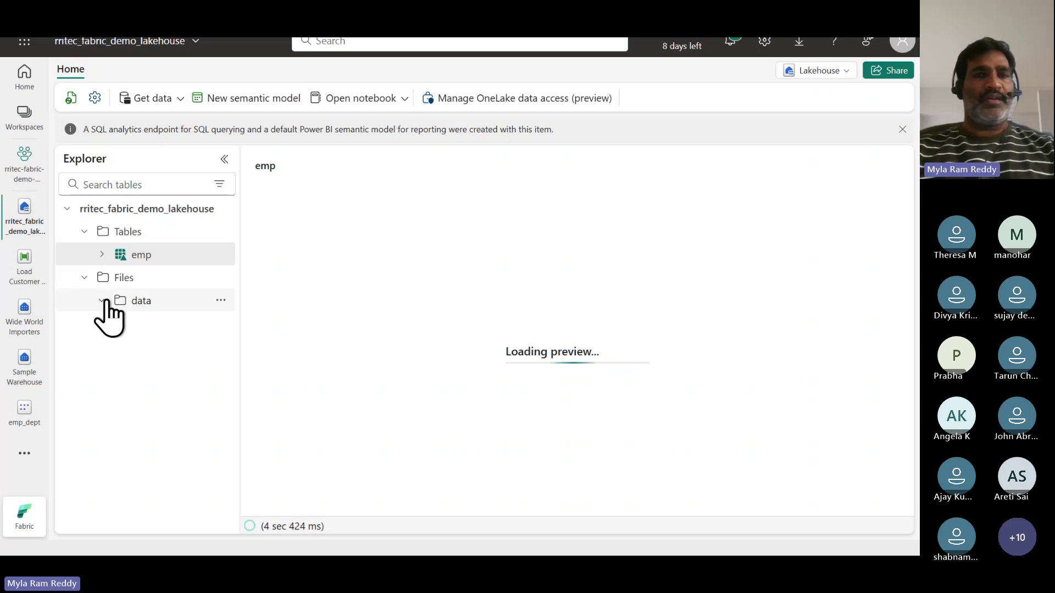
left_click(132, 304)
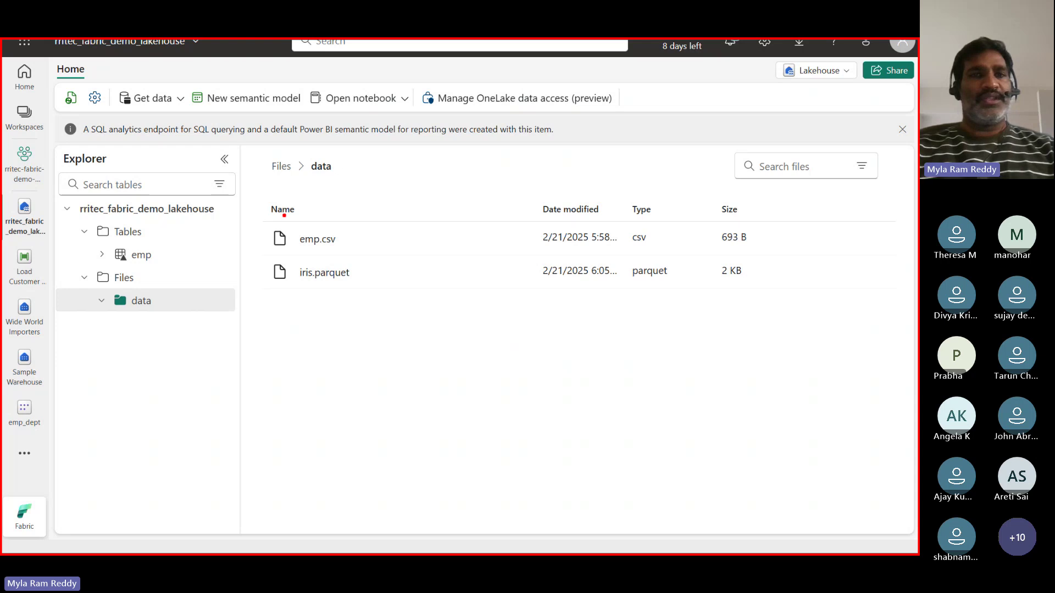
Mark the emp.csv file and the emp table with red rectangles on screen, and clear the markings.
left_click_drag(268, 220, 352, 253)
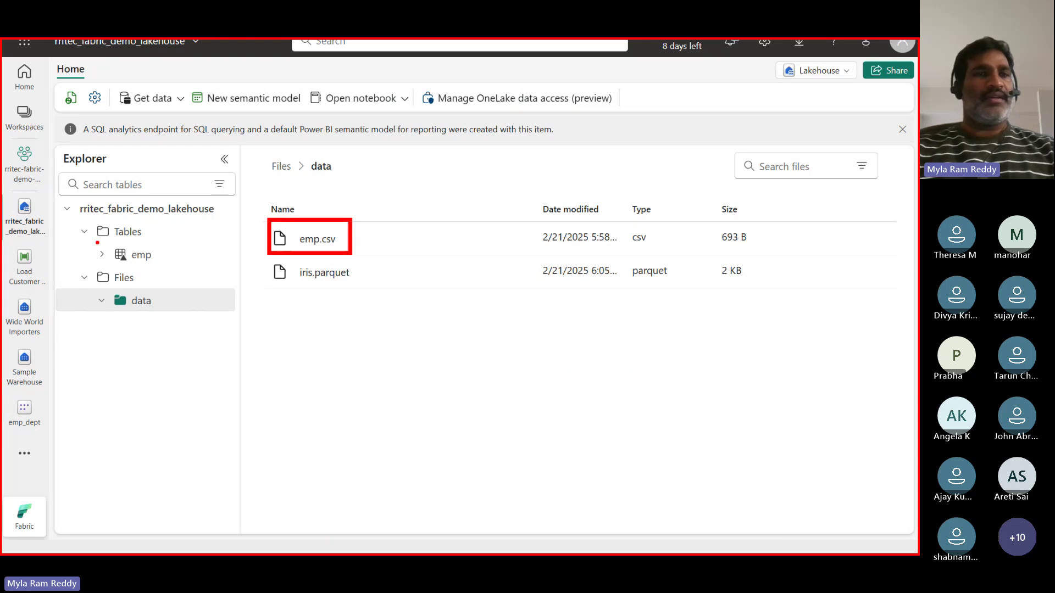
left_click_drag(91, 239, 166, 268)
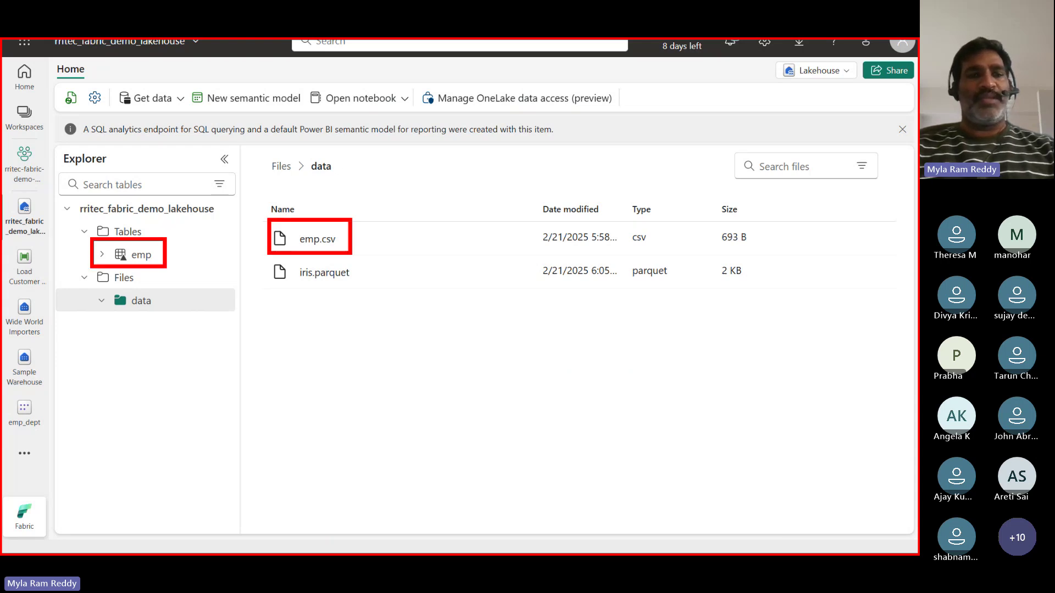
key("Escape")
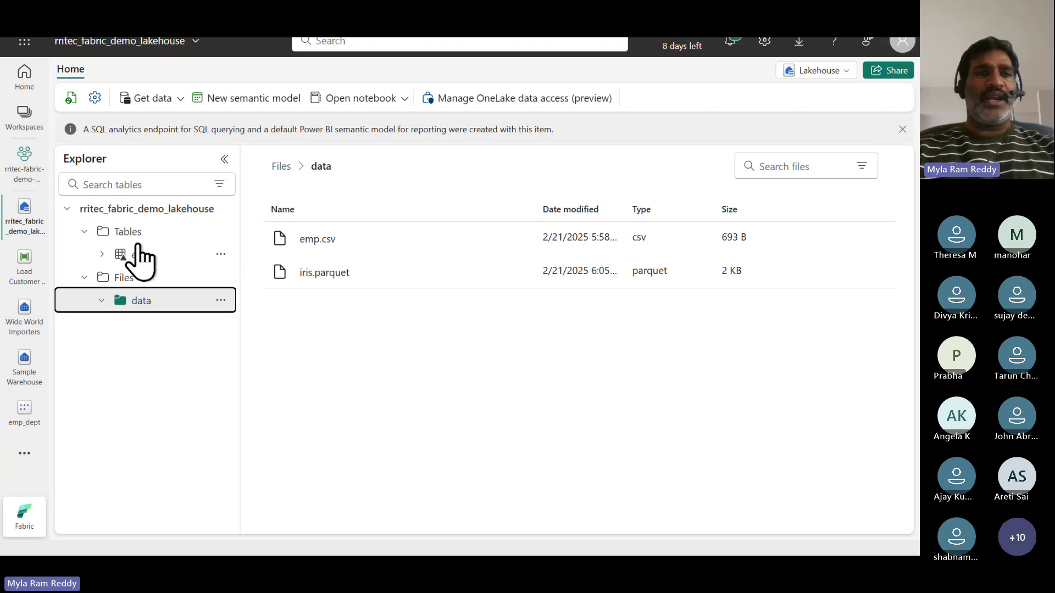
Preview the emp table and examine its properties, highlighting the Format and Type values.
left_click(145, 255)
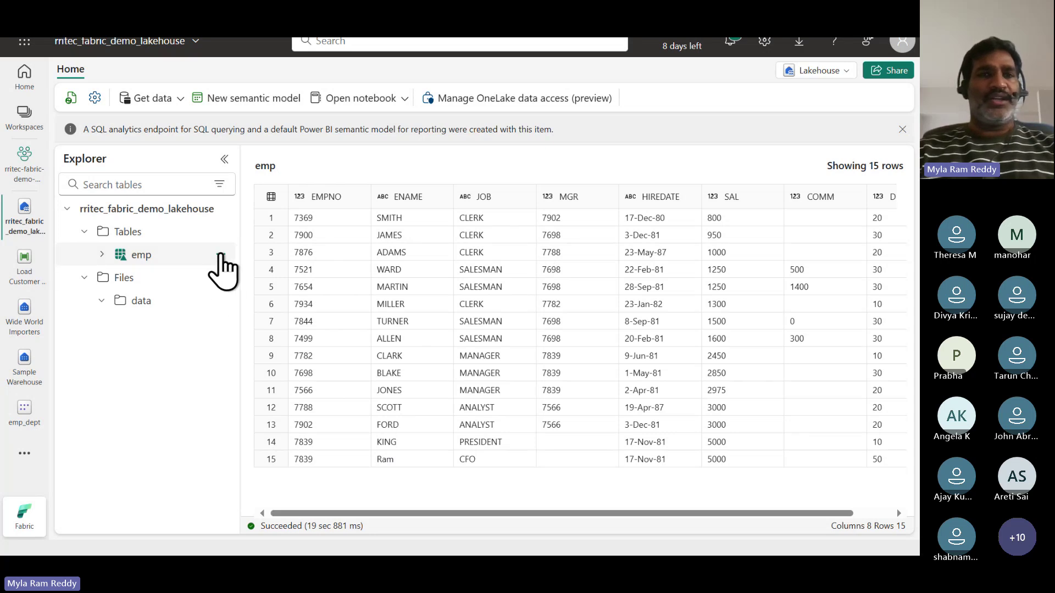
left_click(222, 255)
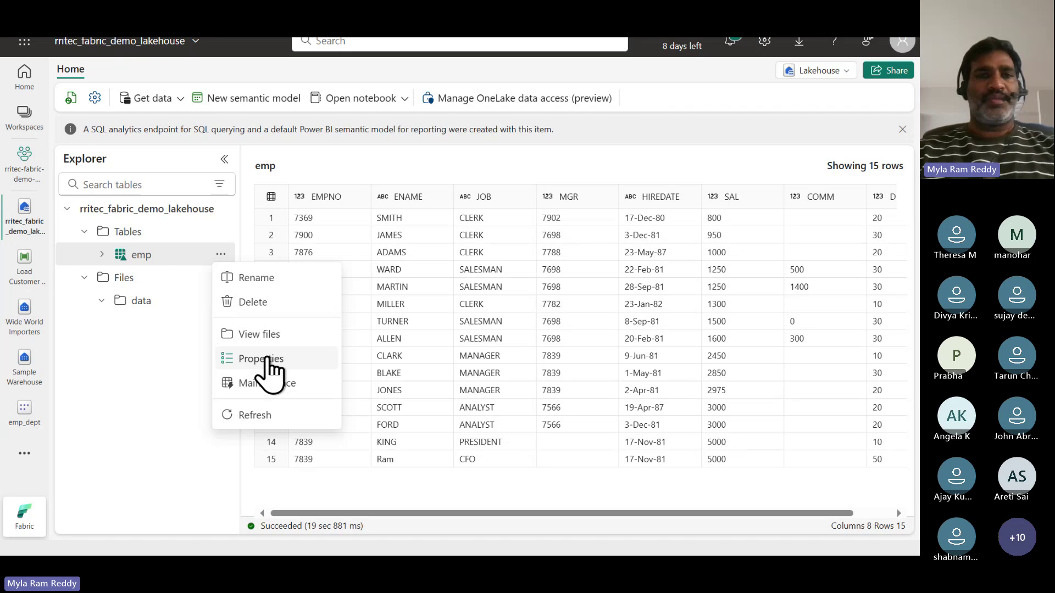
left_click(267, 360)
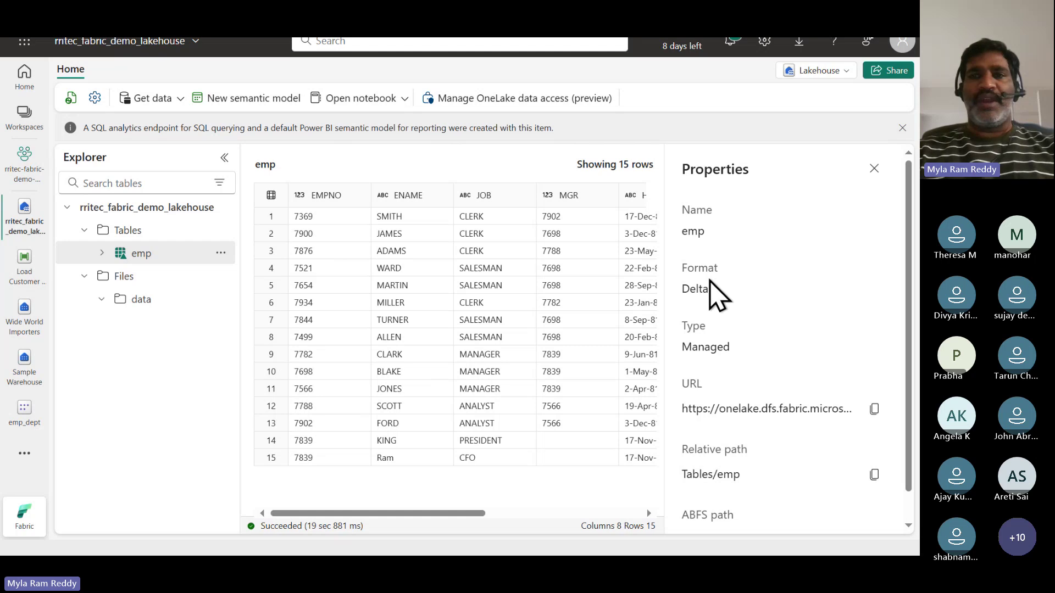
double_click(695, 287)
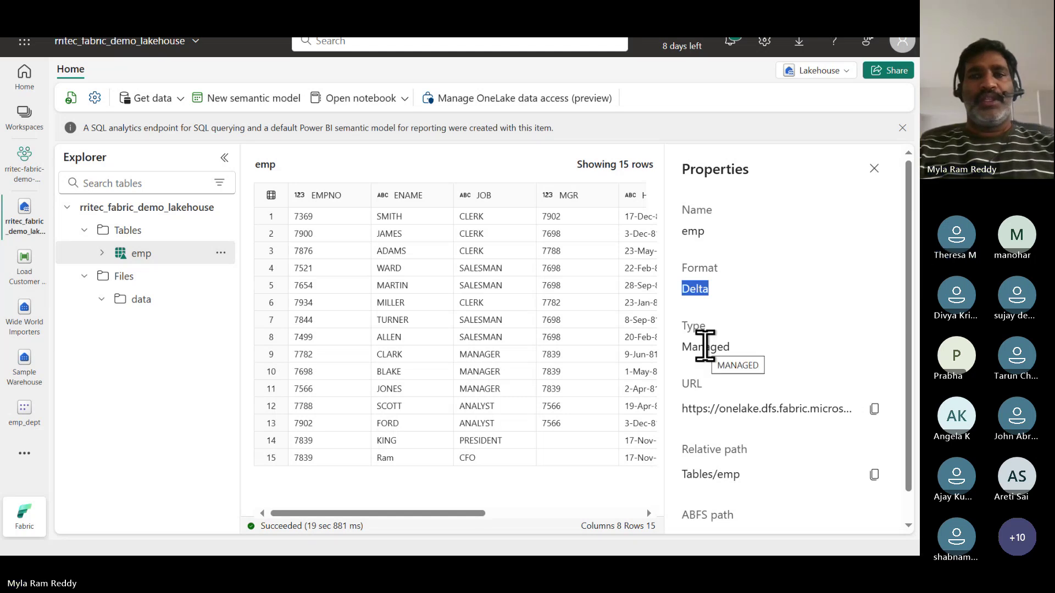
double_click(705, 346)
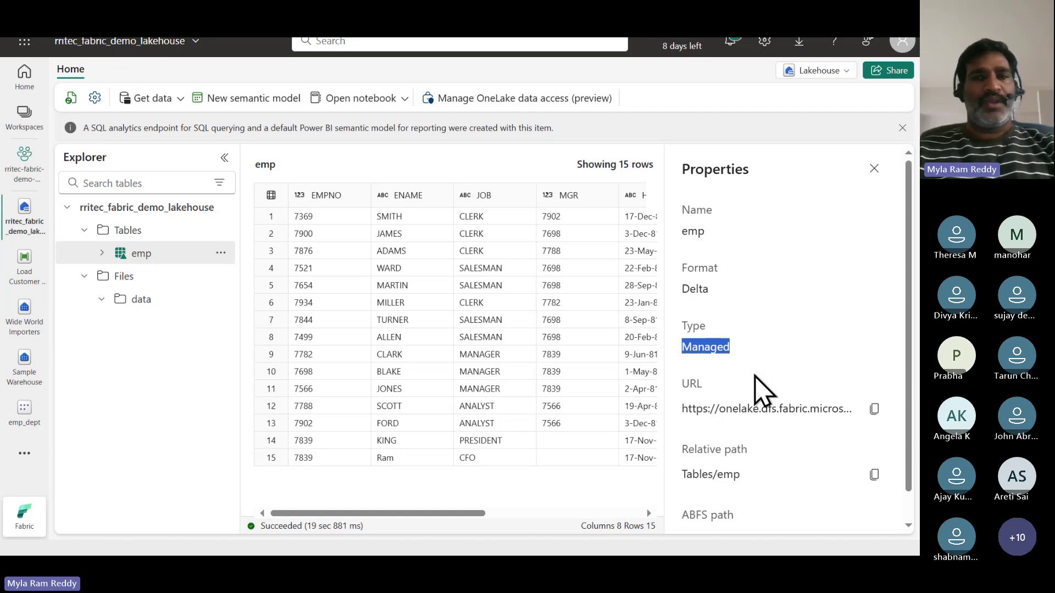
Switch to the Notepad++ notes and add the unindented line "Managed (data + Metadata)" after one blank line below the previous workflow line.
key("alt+Tab")
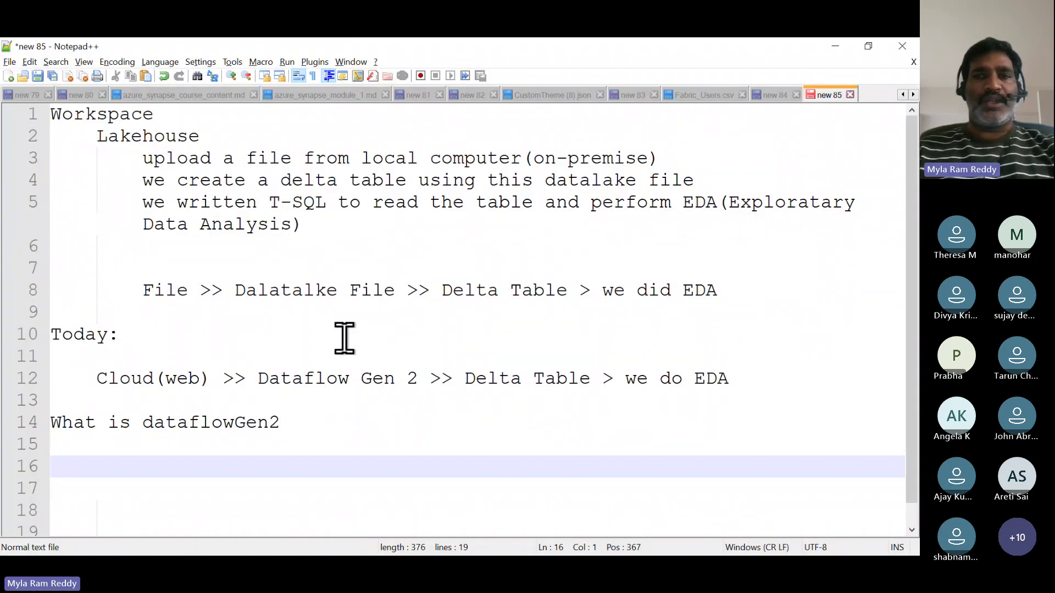
left_click(730, 289)
key("Return")
key("Return")
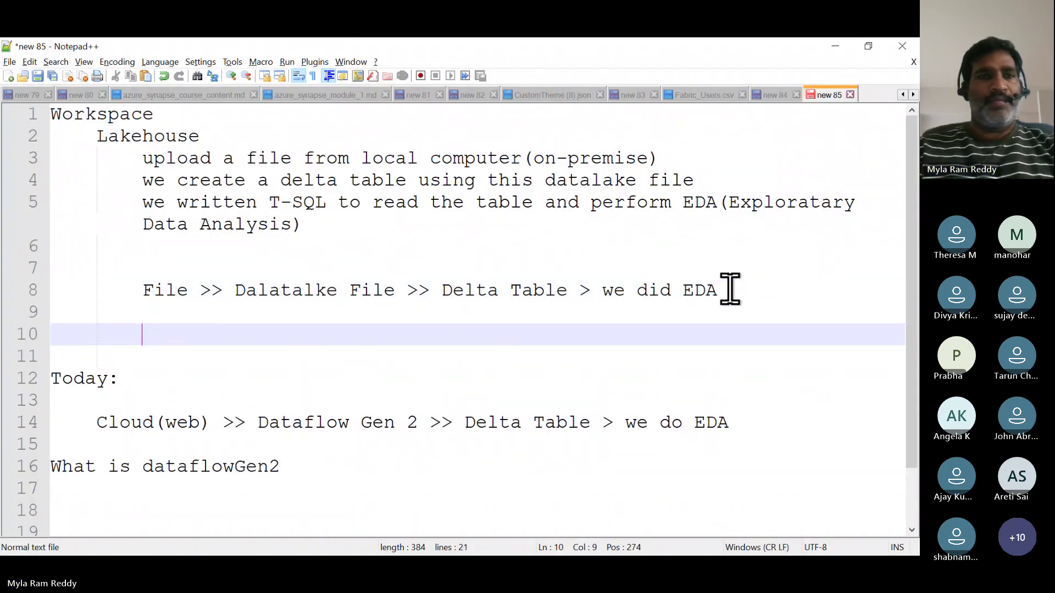
key("BackSpace")
key("BackSpace")
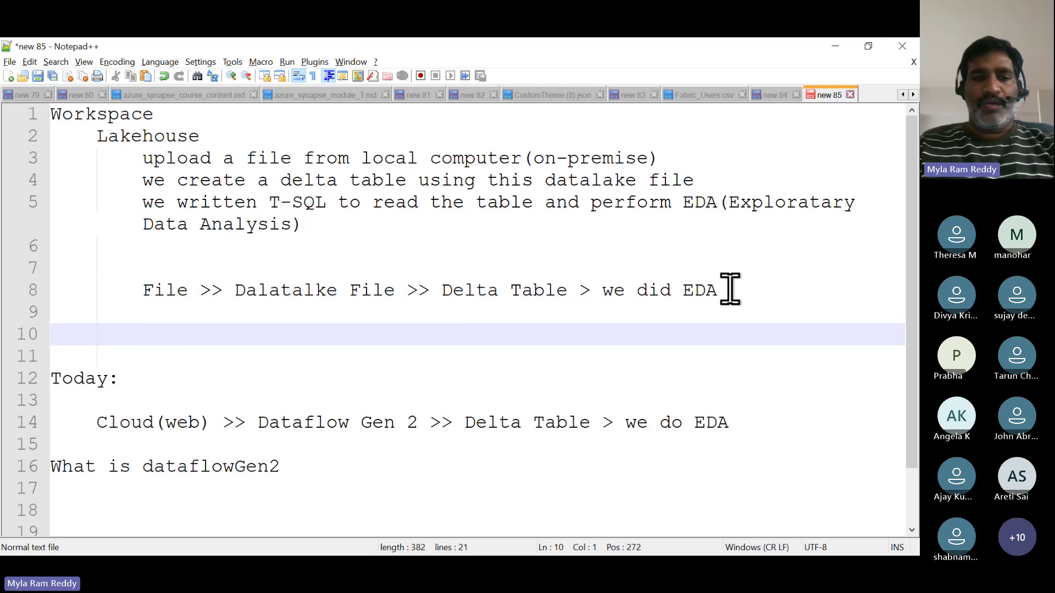
type("Managed")
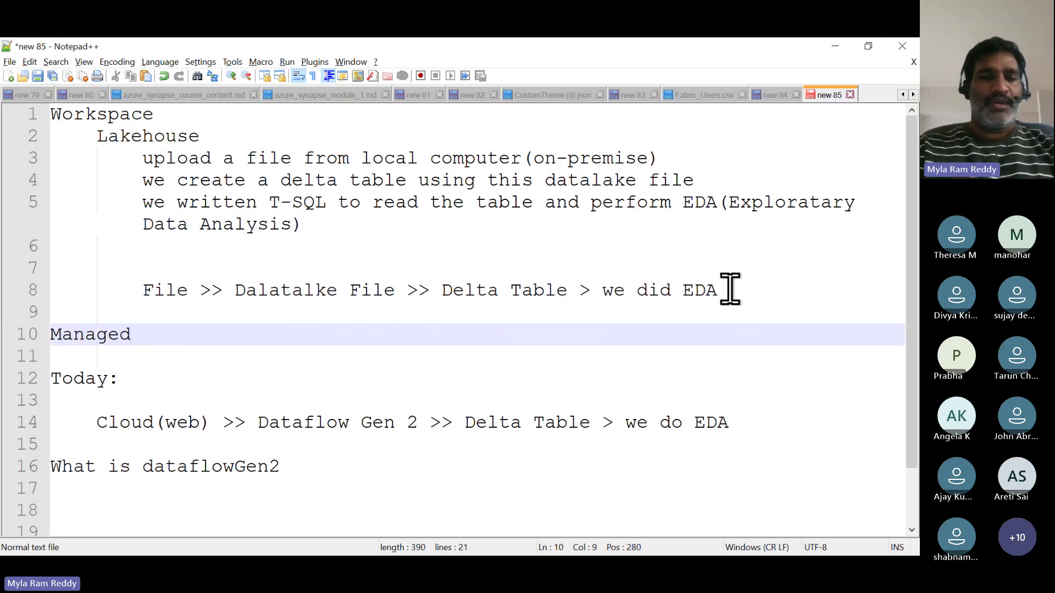
type(" (data ")
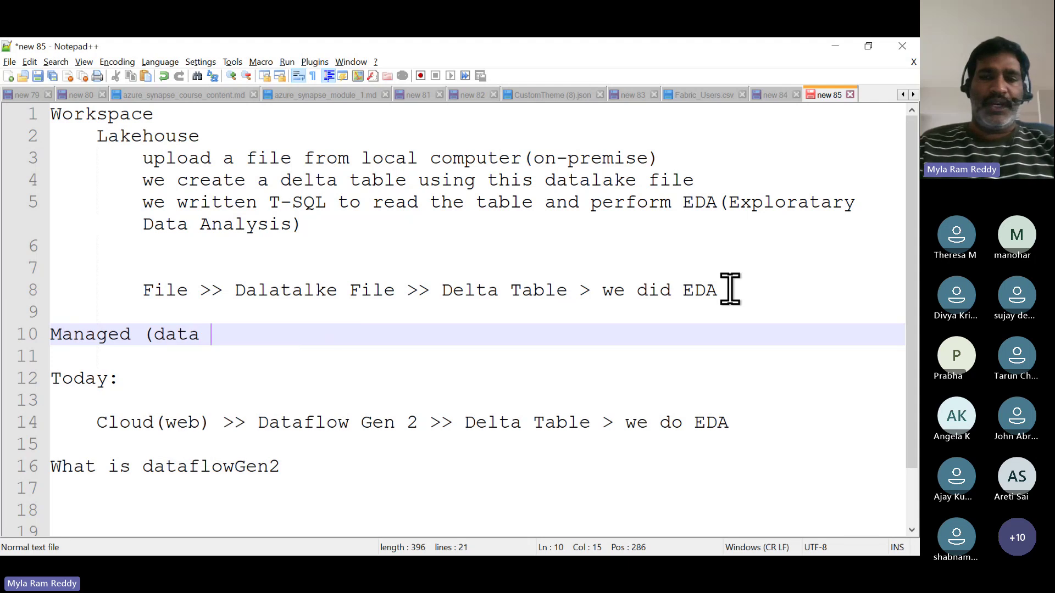
type("+ Met")
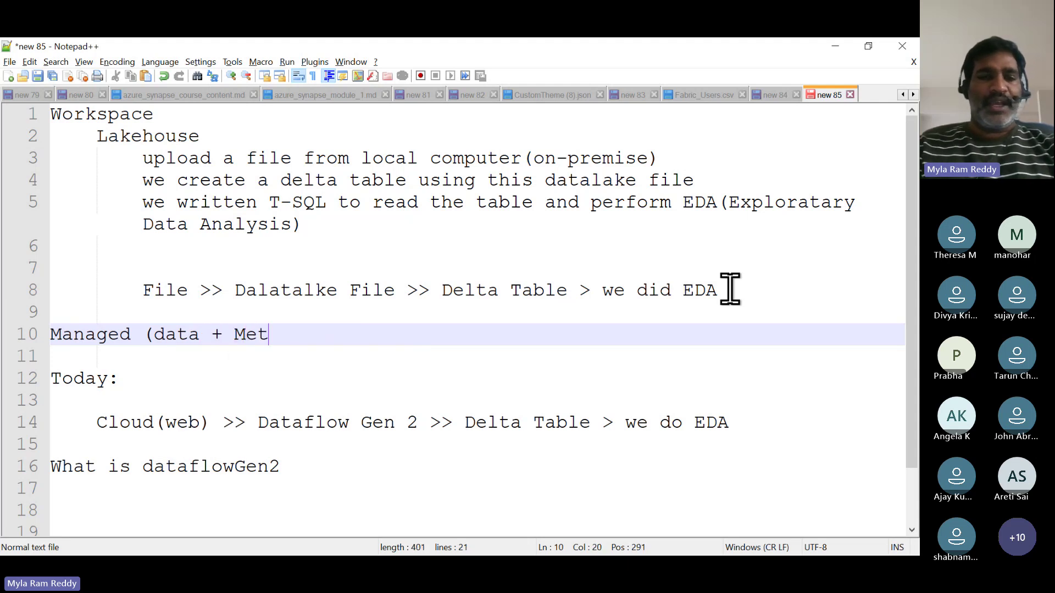
type("adata)")
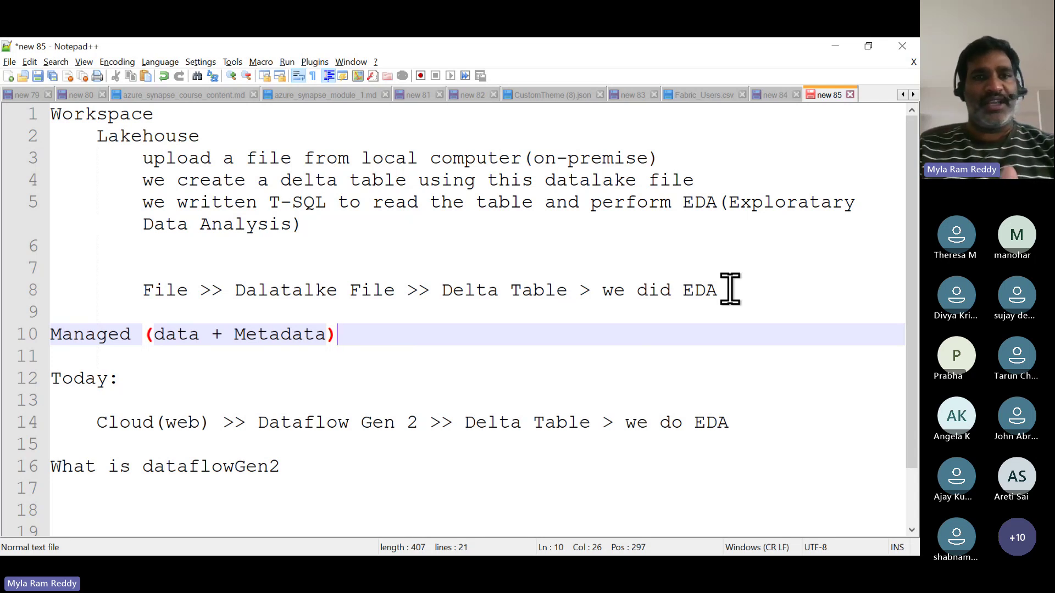
key("Return")
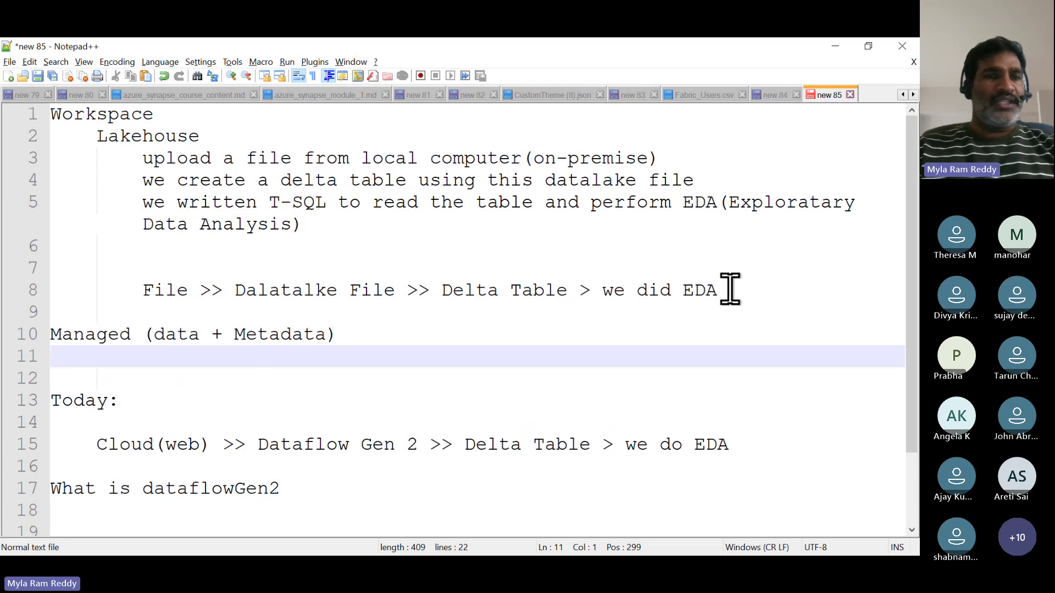
Insert "or Internal" between "Managed" and "(data + Metadata)" in the new line.
left_click(140, 334)
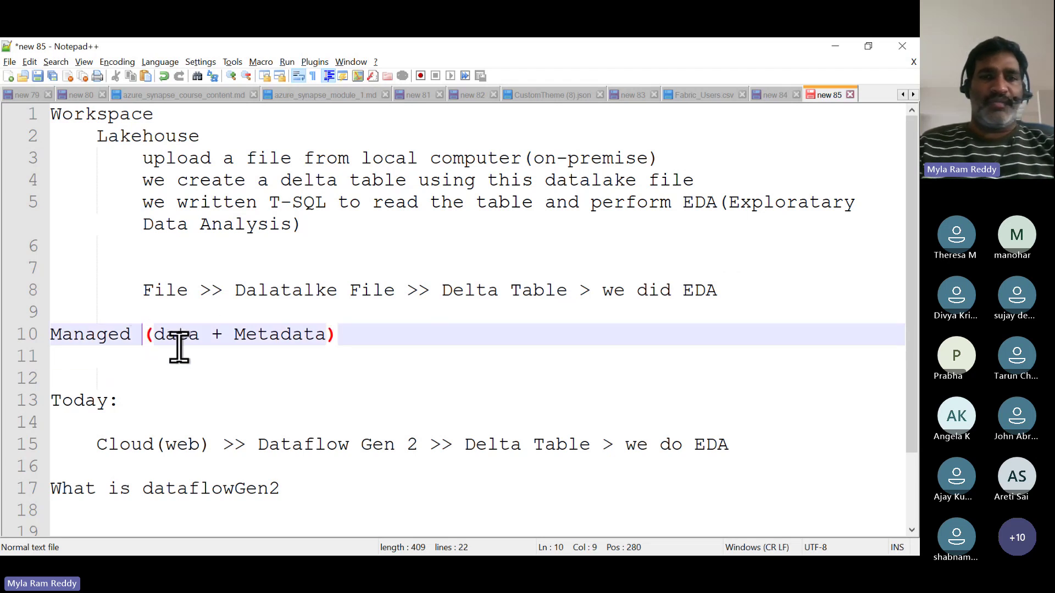
type("or Int")
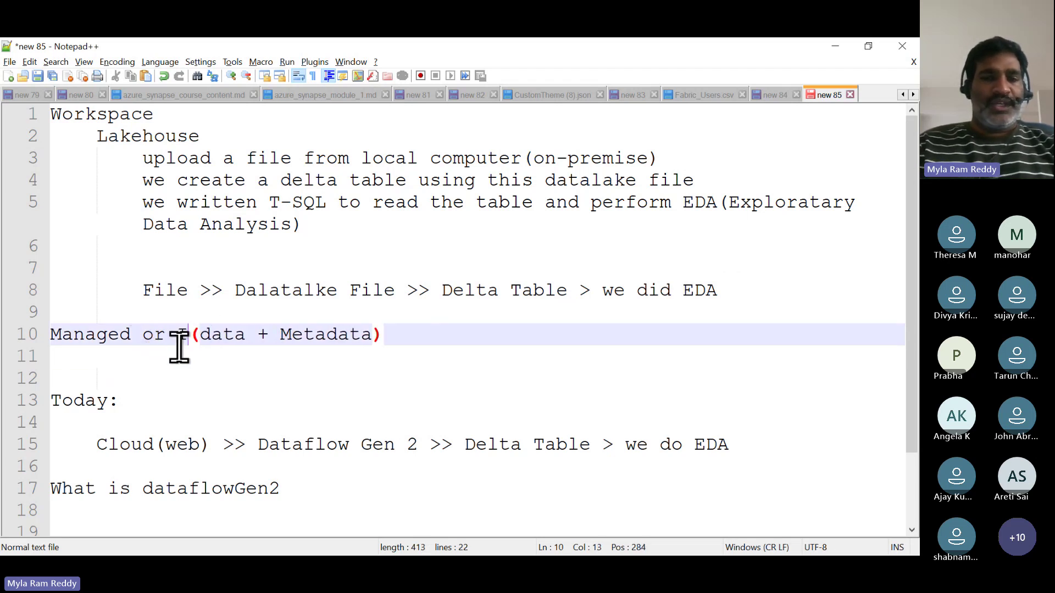
type("ernal")
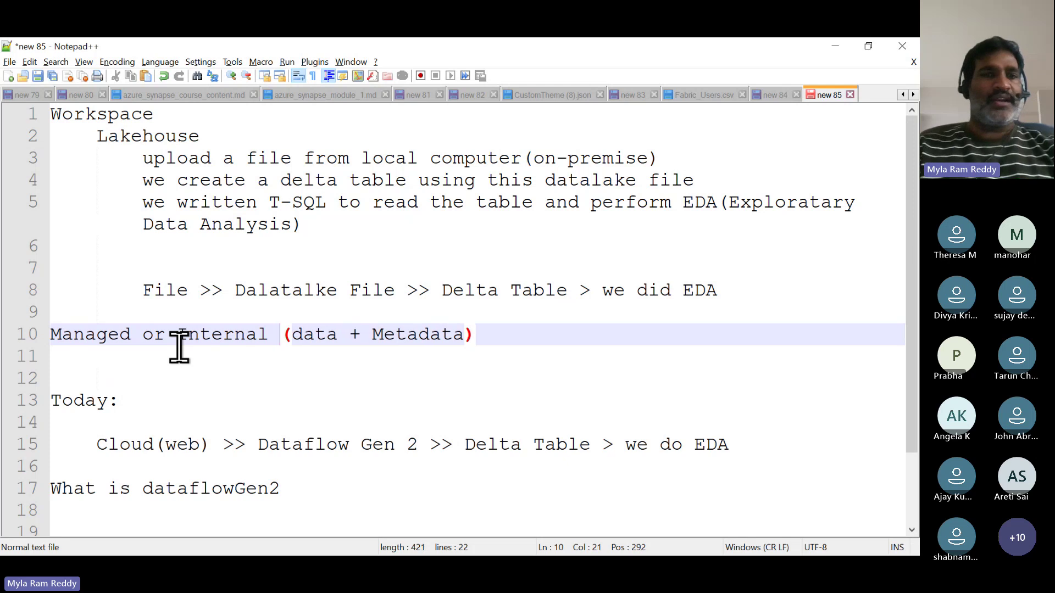
Add the line "Non Manged or External (Metadata)" after one blank line below the managed/internal line in the notes.
left_click(485, 341)
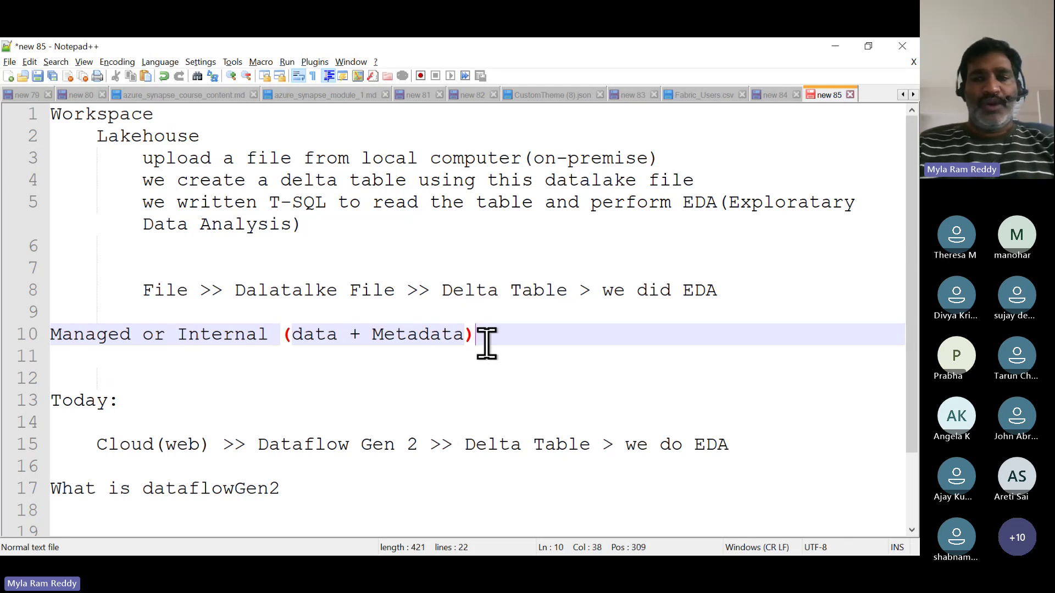
key("Return")
key("Return")
type("Non")
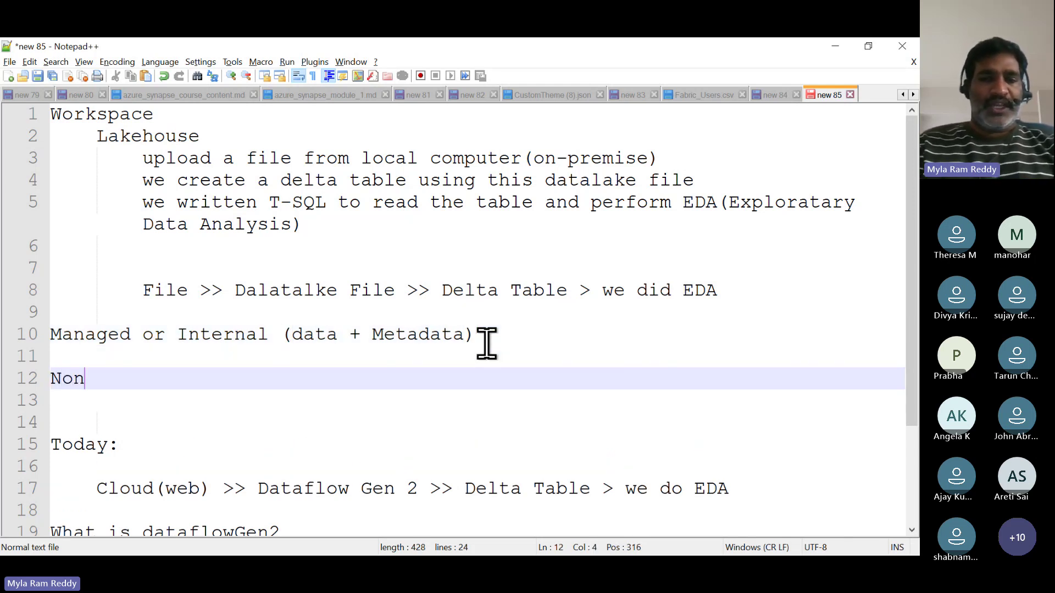
type(" Mange")
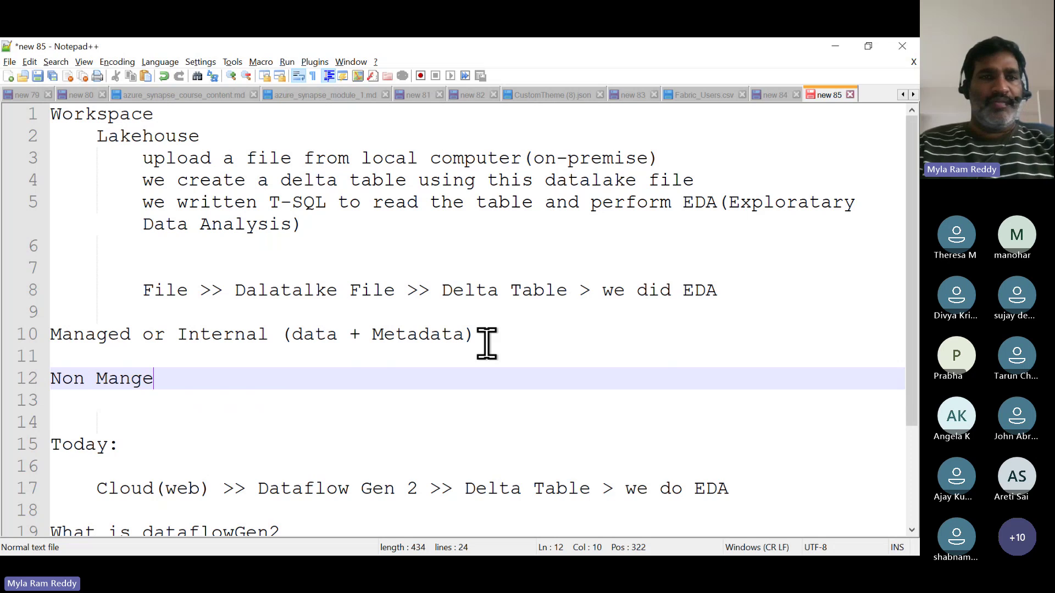
type("d or Ex")
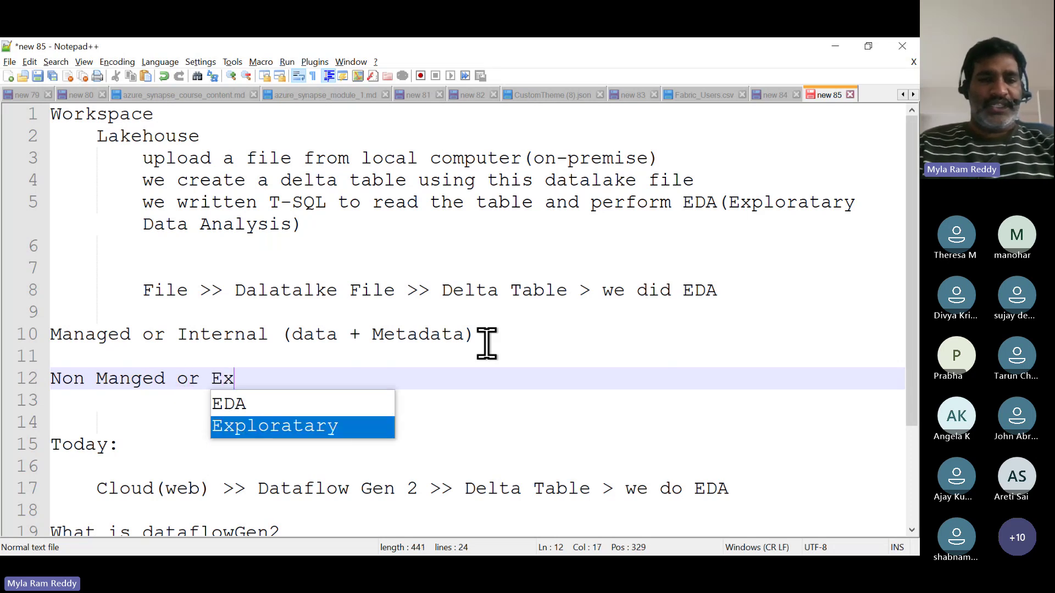
type("ternal ")
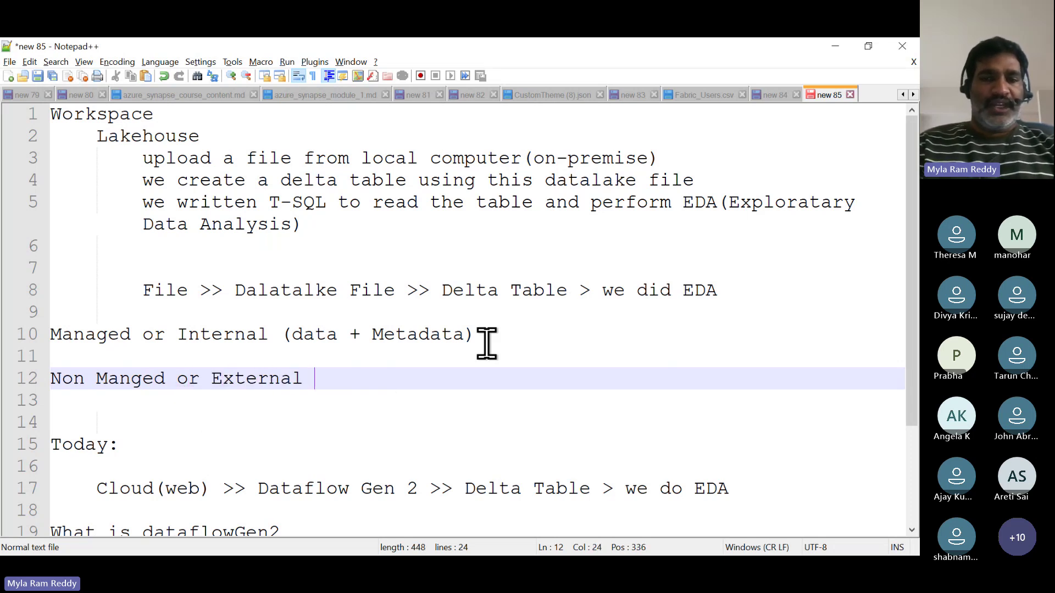
type("(Met")
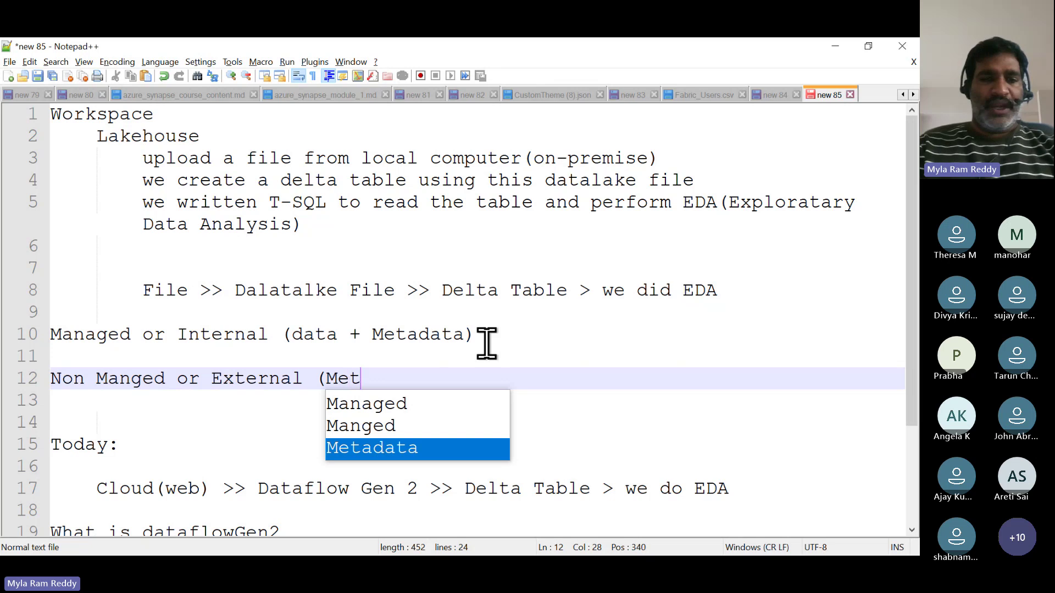
type("adata)")
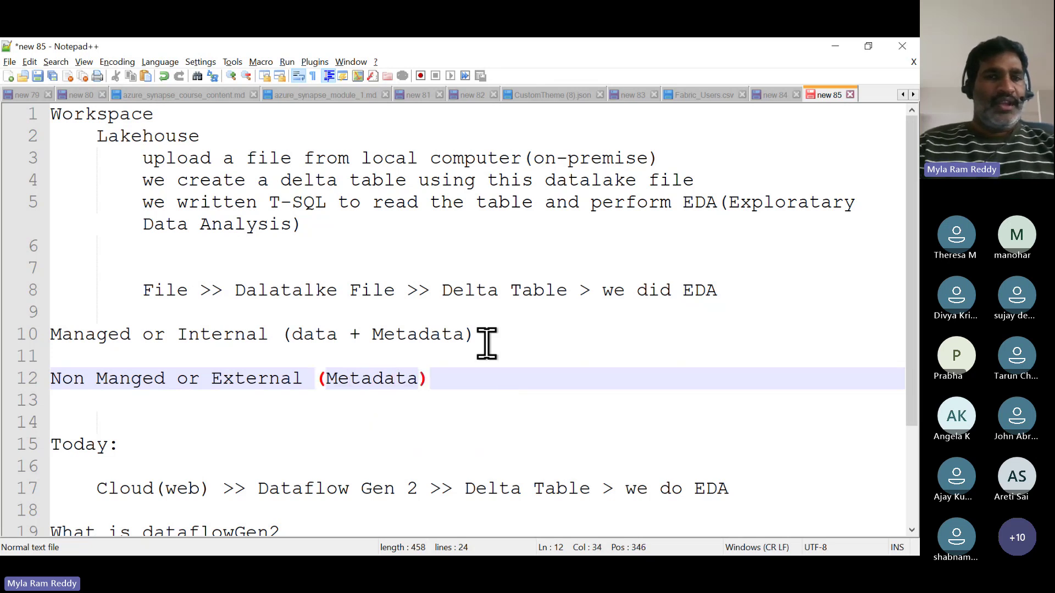
Add the slightly indented line "data located somewhere else" directly below the non-managed table line.
key("Return")
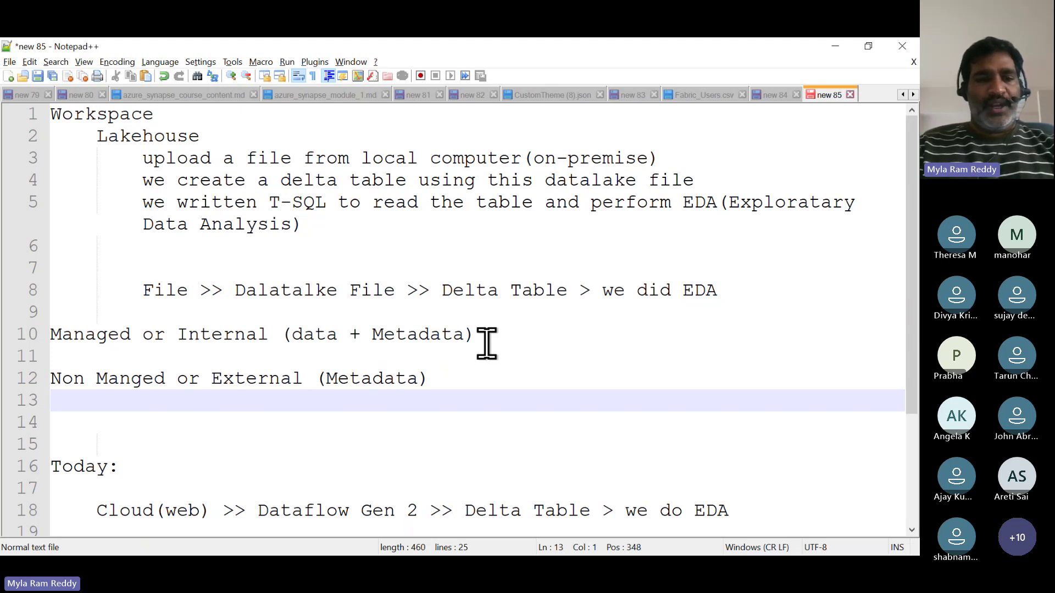
type("data lo")
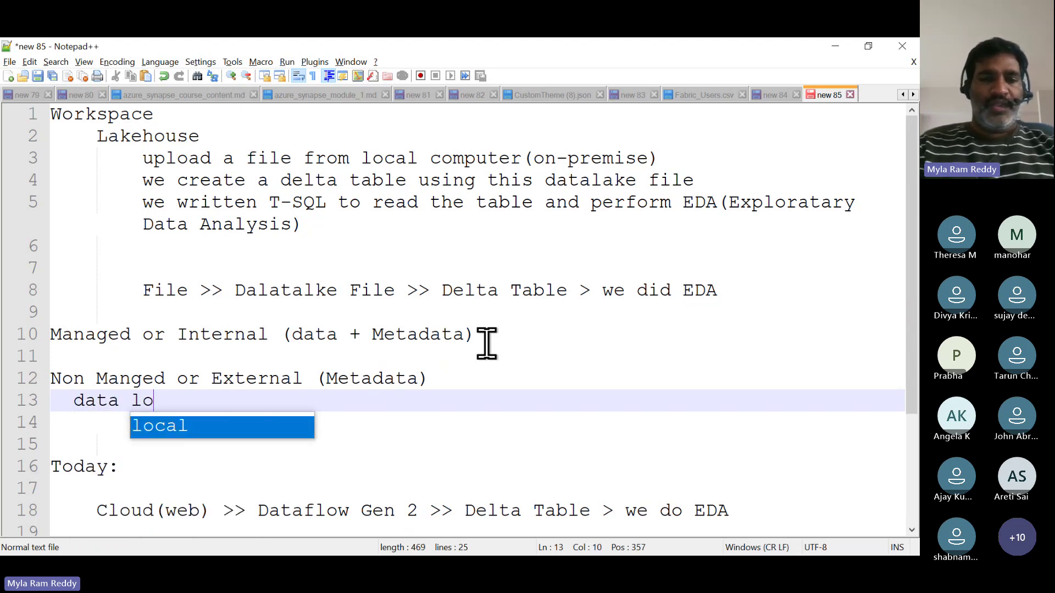
type("cated s")
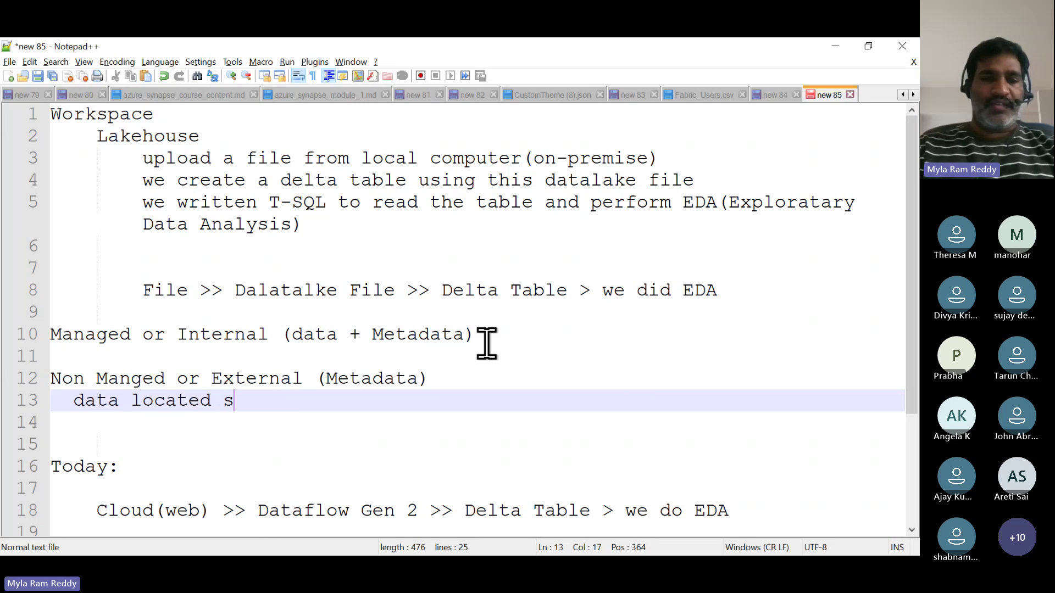
type("omewhere ")
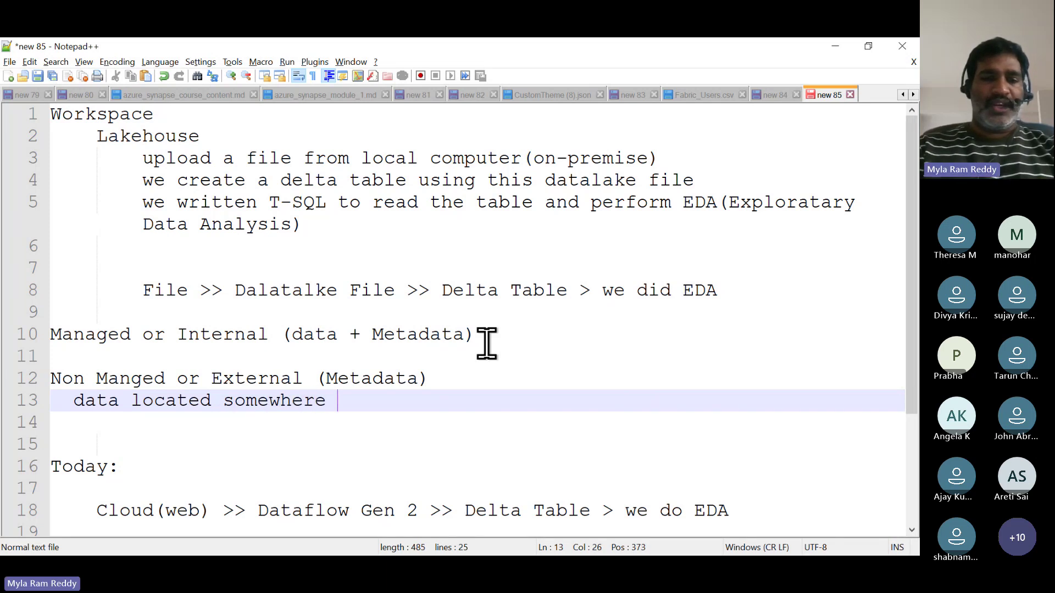
type("else")
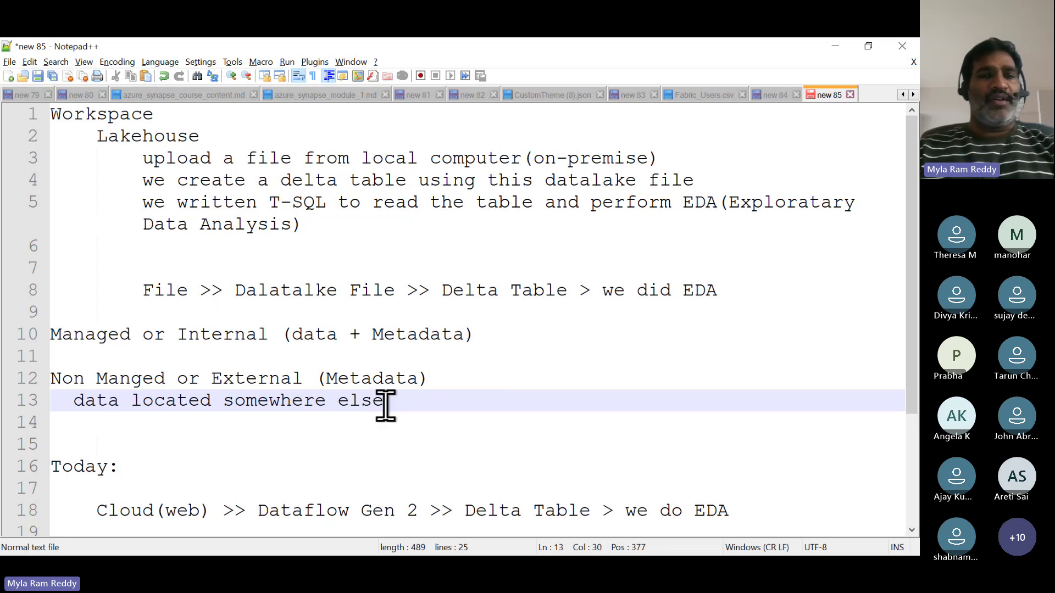
Highlight the two non-managed table lines and the "Managed or Internal (data + Metadata)" line in turn, and clear the selection.
left_click(51, 378, "shift")
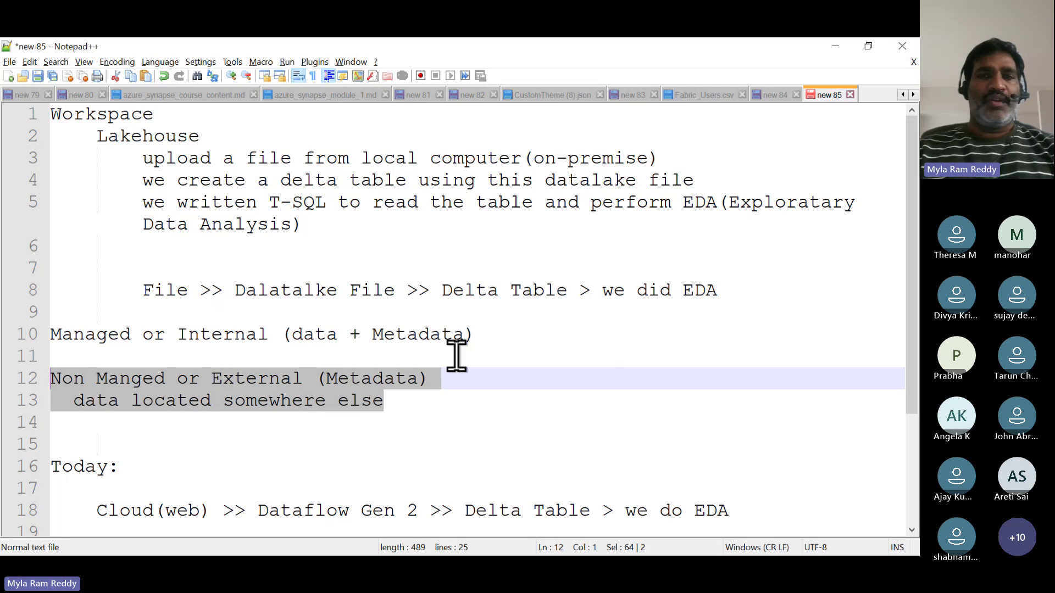
left_click(482, 334)
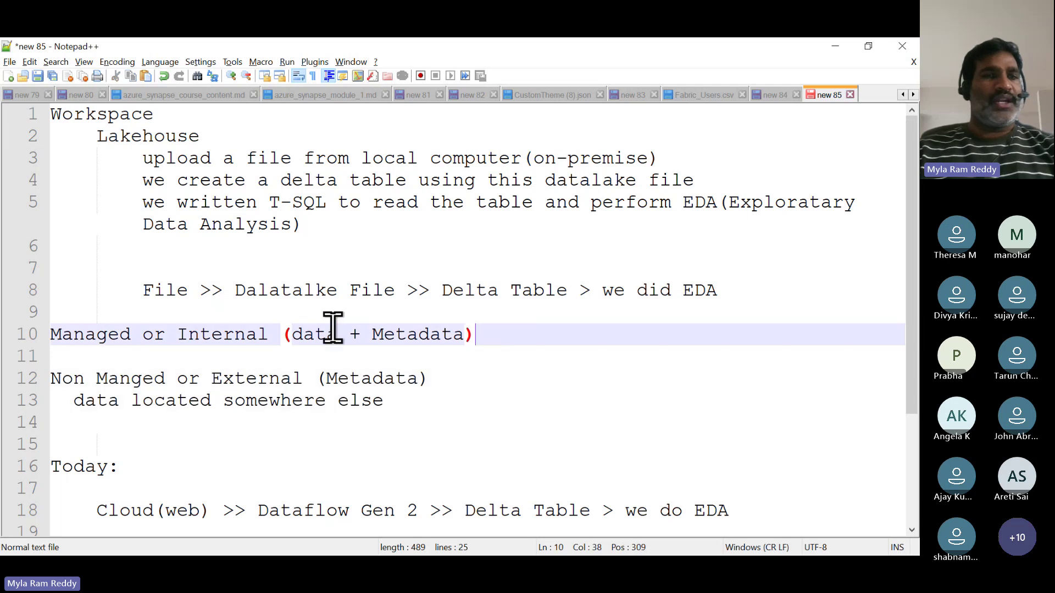
left_click(50, 334, "shift")
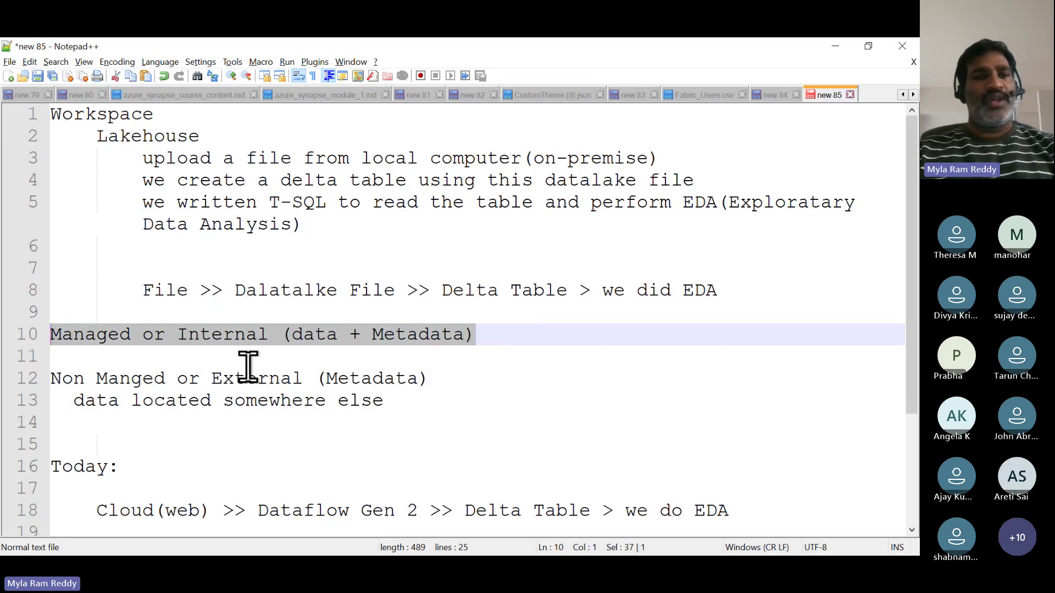
left_click(54, 335)
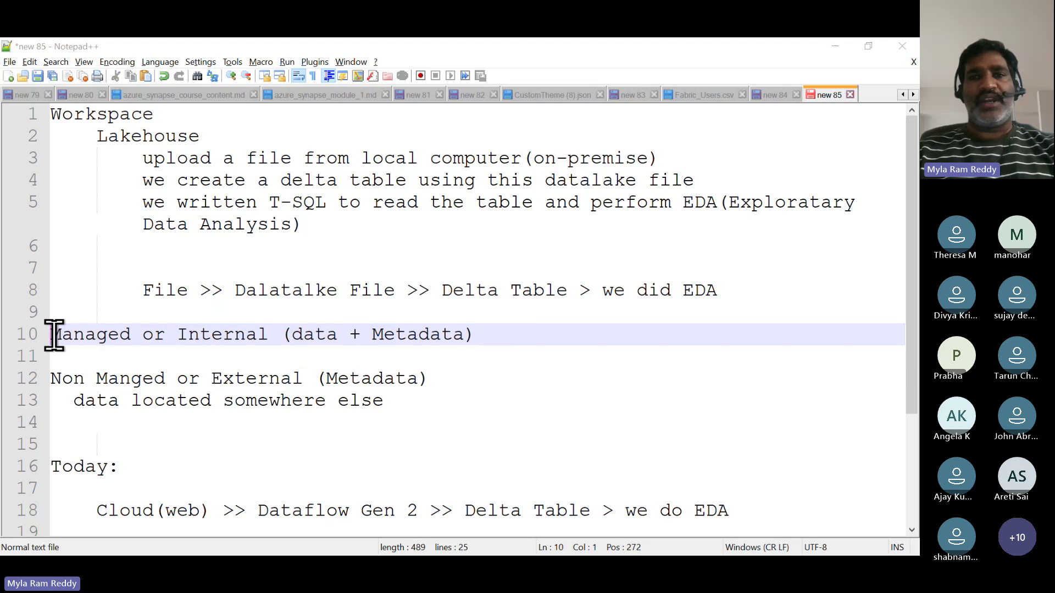
Copy the emp table's URL from its properties in Microsoft Fabric into the Notepad++ notes above "Today:", followed by blank lines.
key("alt+Tab")
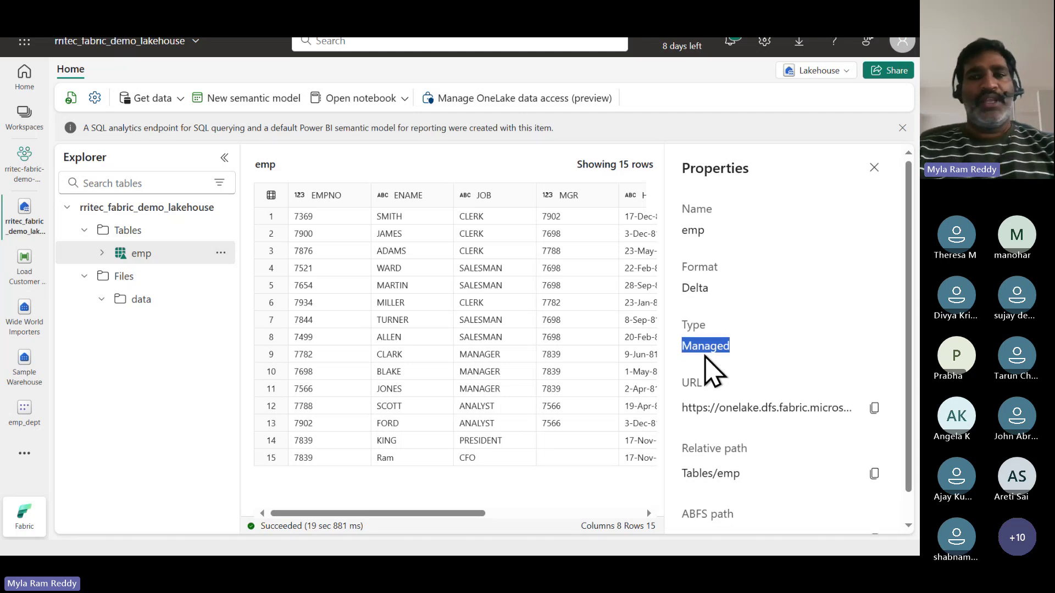
scroll(709, 369, "down", 1)
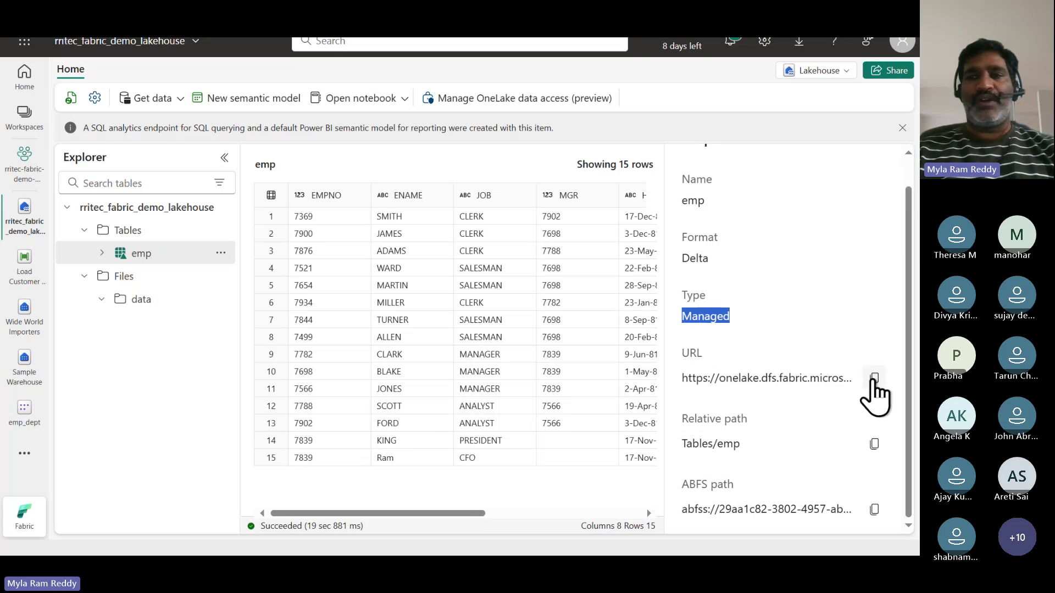
key("alt+Tab")
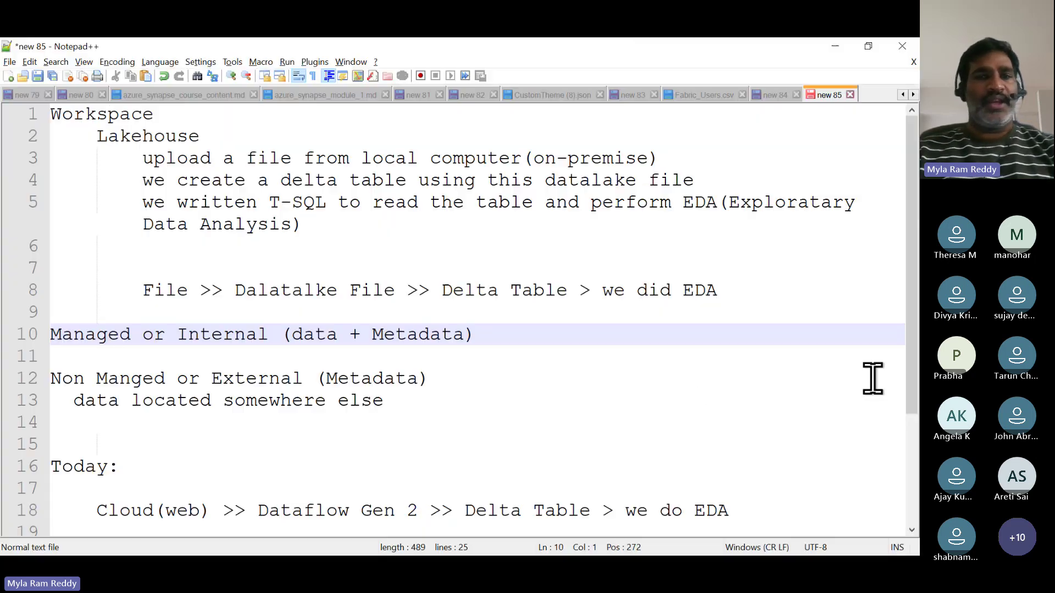
scroll(451, 357, "down", 2)
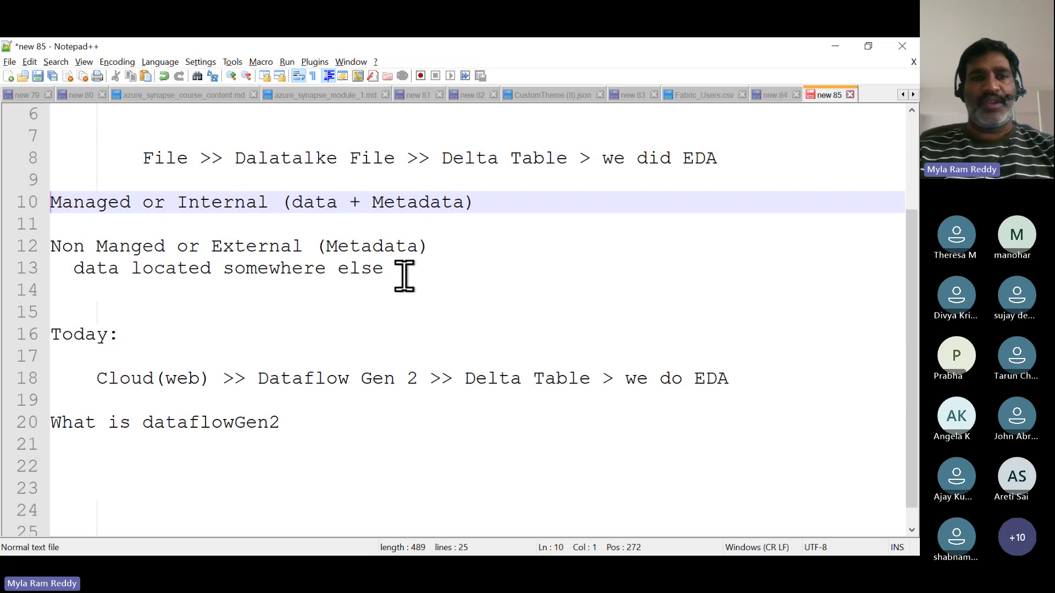
left_click(57, 309)
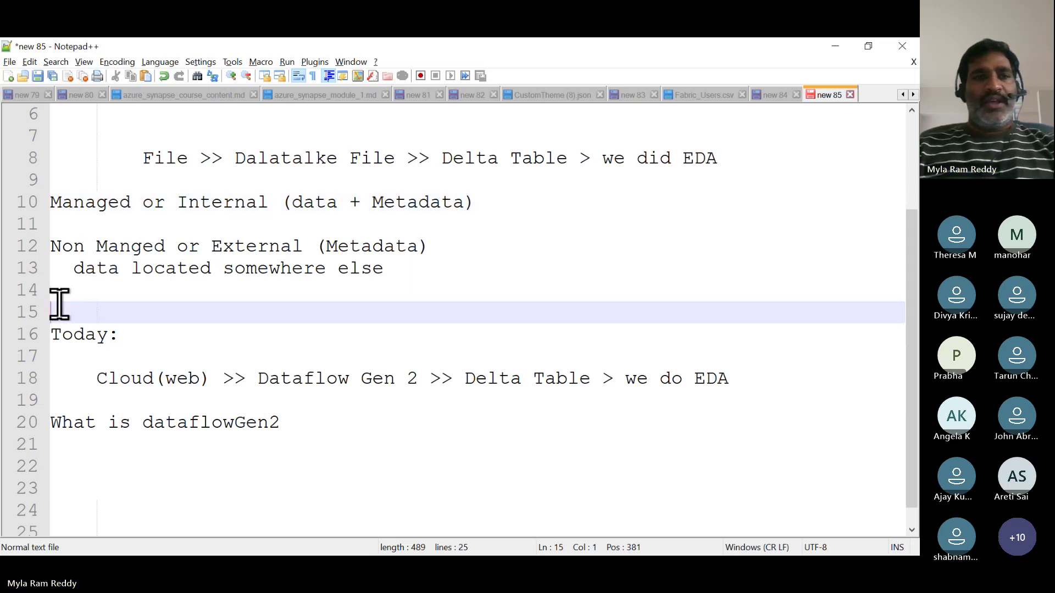
key("ctrl+v")
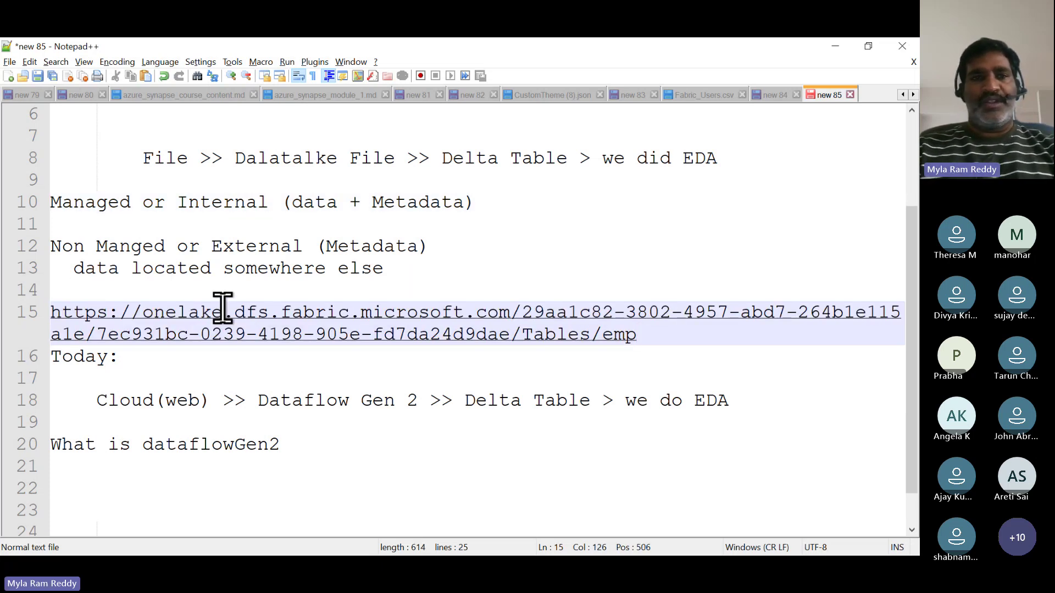
key("Return")
key("Return")
key("Return")
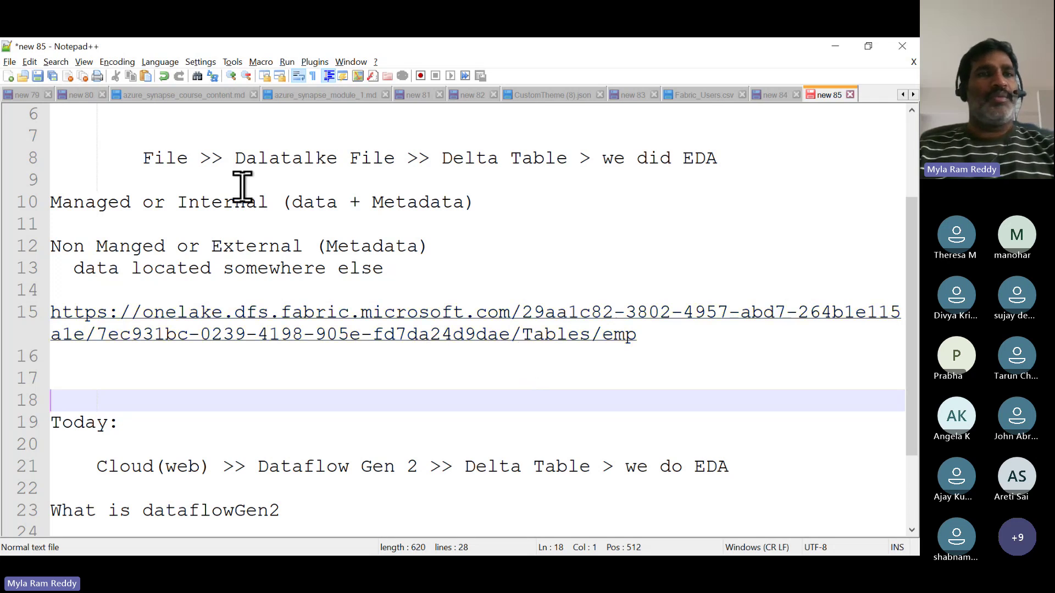
Highlight the words "Workspace" and "Lakehouse" in turn at the start of the notes.
scroll(243, 184, "up", 2)
double_click(106, 118)
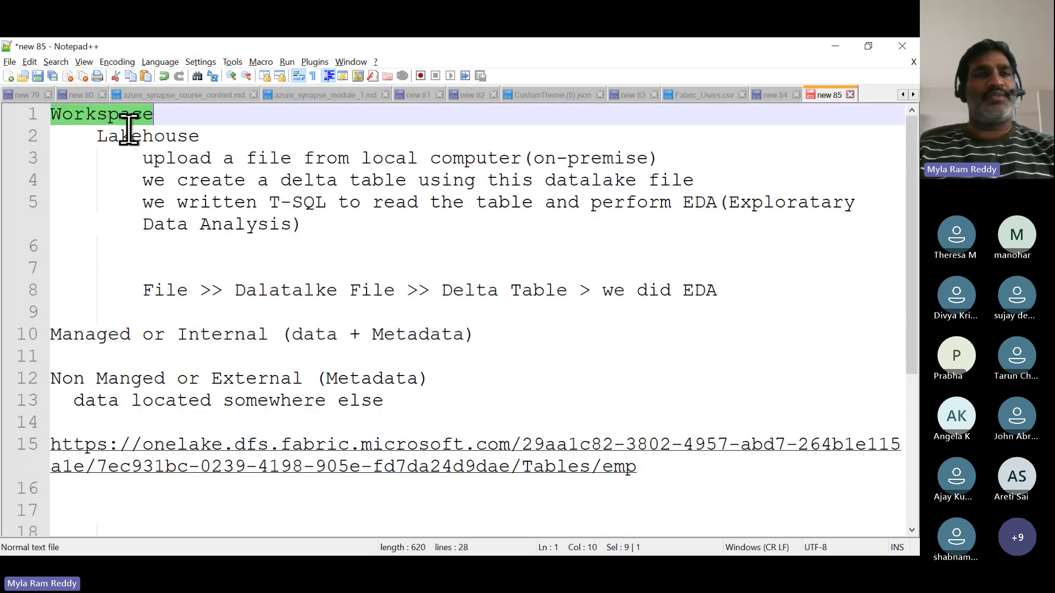
double_click(137, 136)
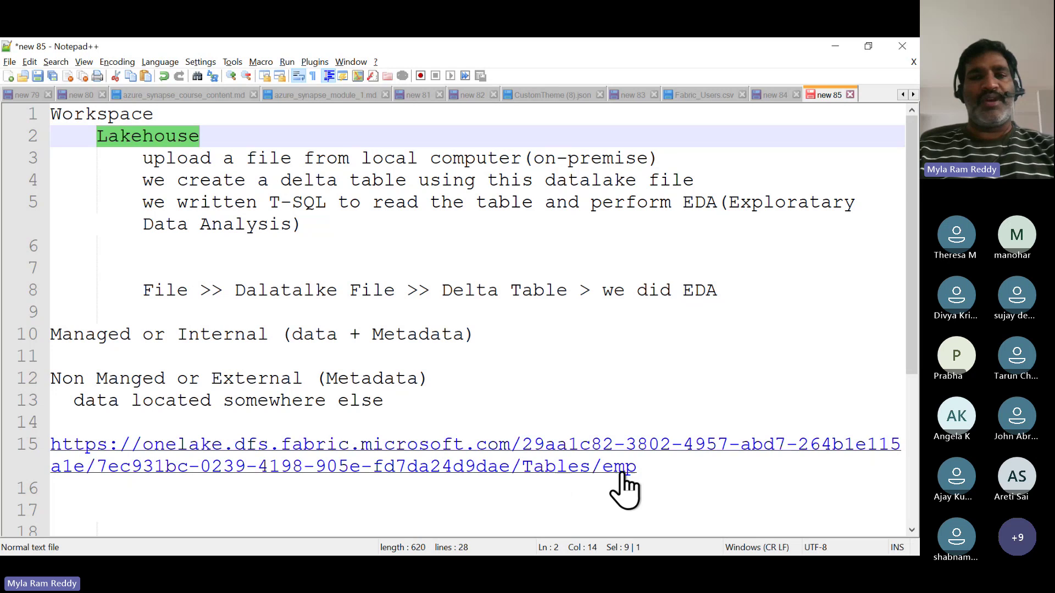
Switch to Microsoft Fabric, examine the lakehouse's name and workspace location in its details, and close them.
key("alt+Tab")
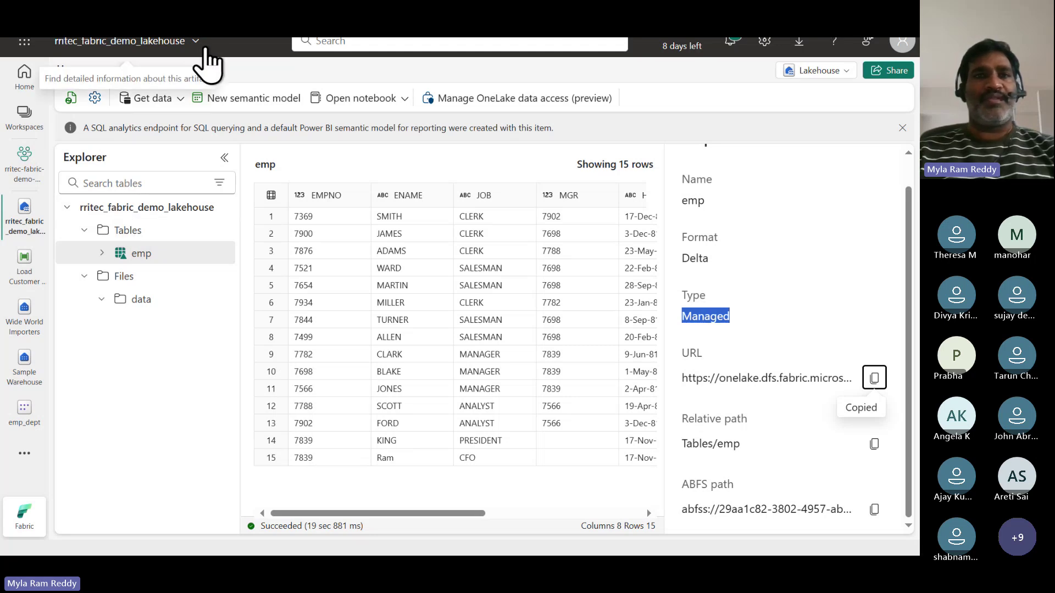
left_click(196, 44)
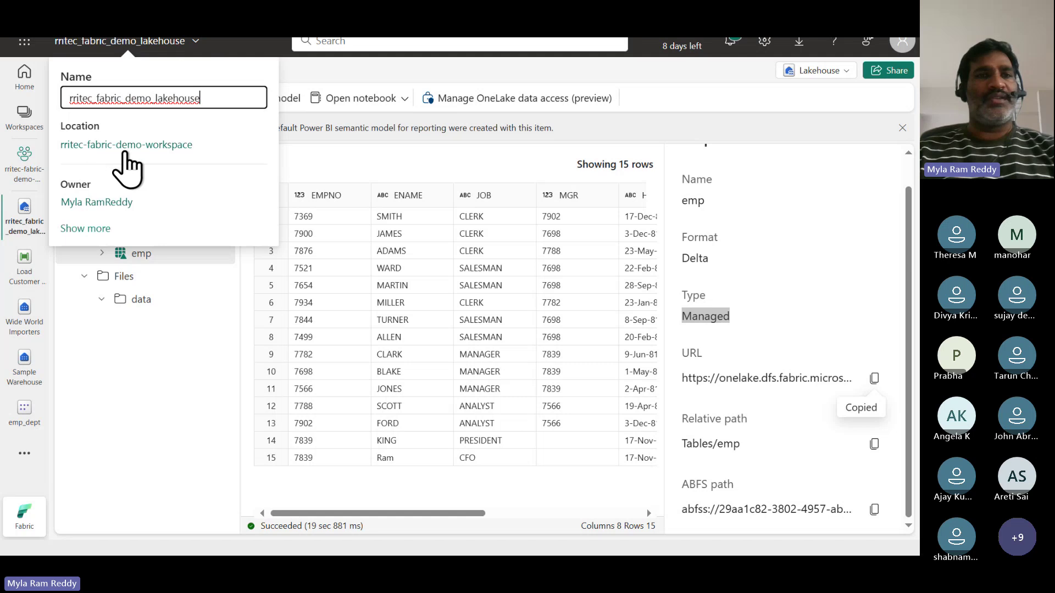
left_click(119, 99)
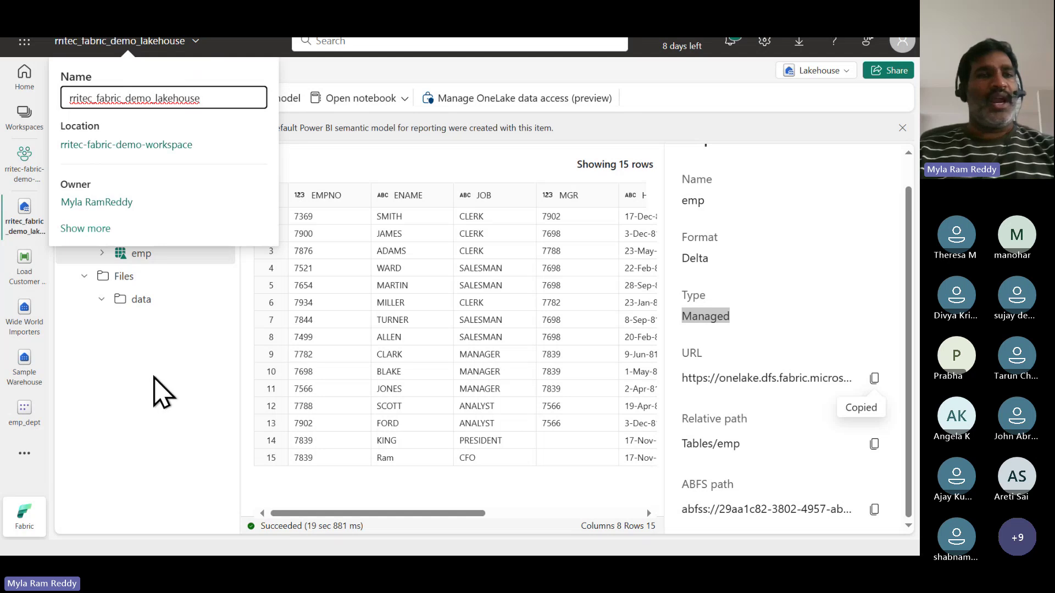
key("Escape")
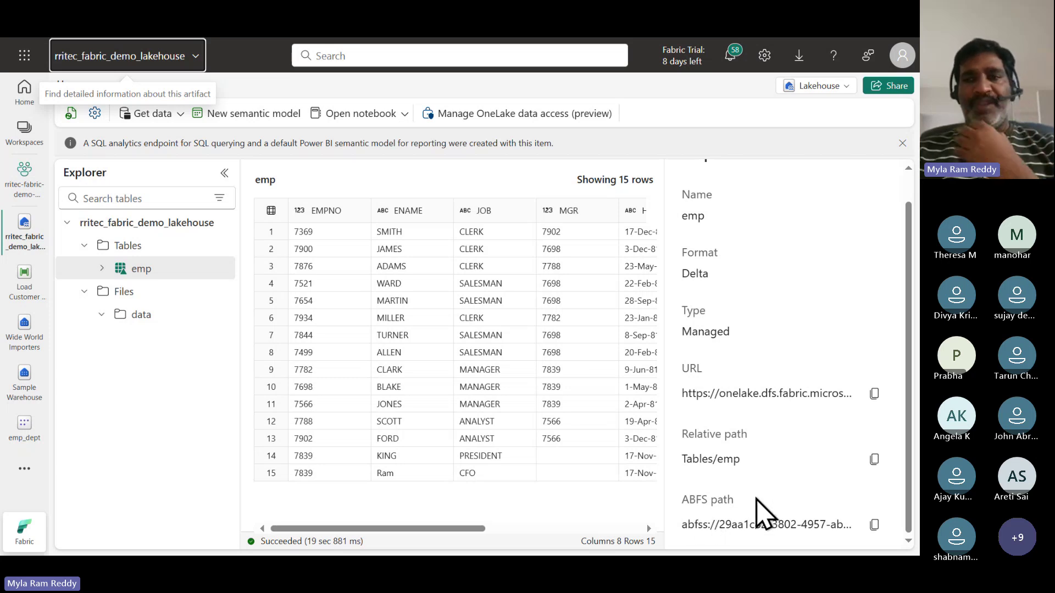
Copy the emp table's ABFS path and paste it into the Notepad++ notes, leaving one blank line below the URL.
left_click(874, 525)
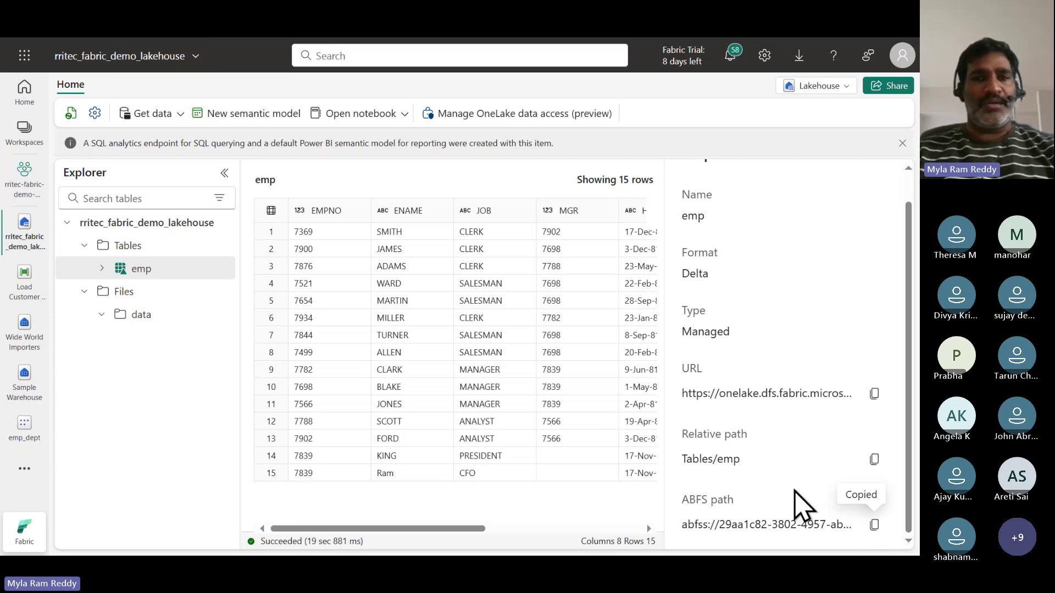
key("alt+Tab")
left_click(654, 465)
key("Return")
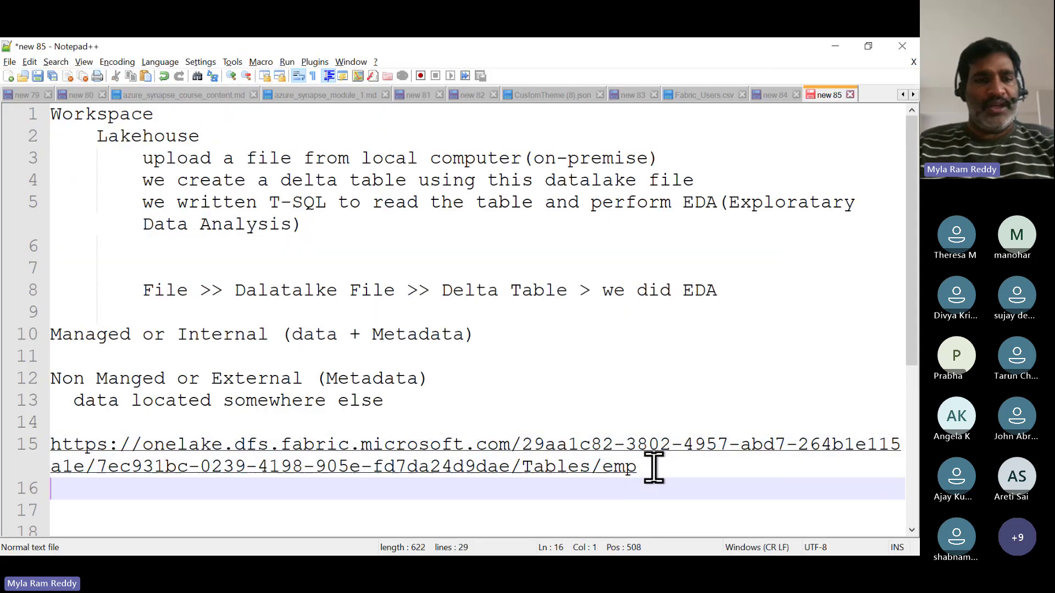
key("Return")
key("ctrl+v")
scroll(654, 469, "down", 3)
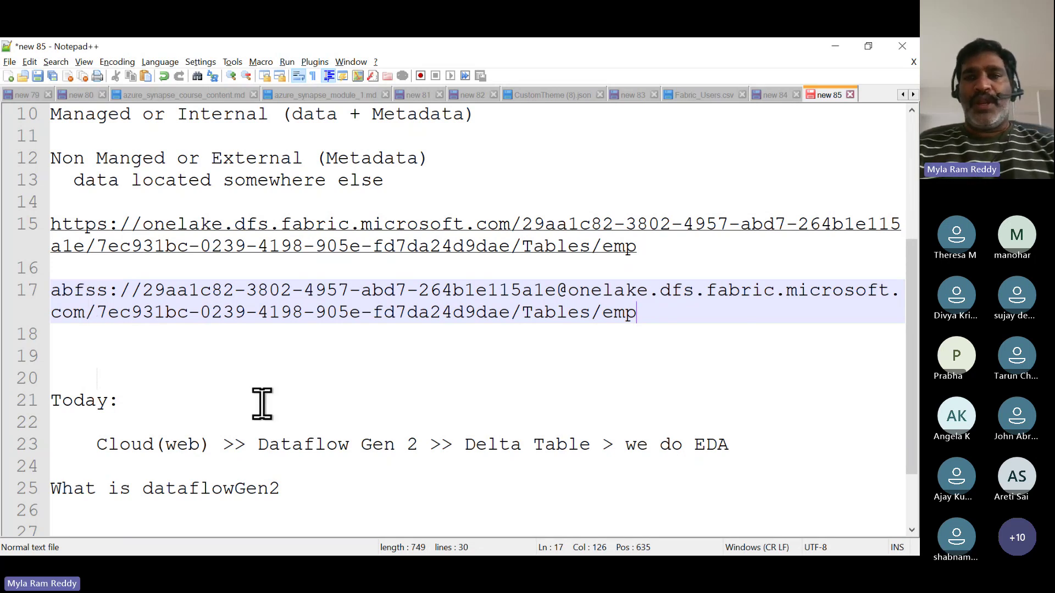
Switch back to Microsoft Fabric and close the emp table's properties.
key("alt+Tab")
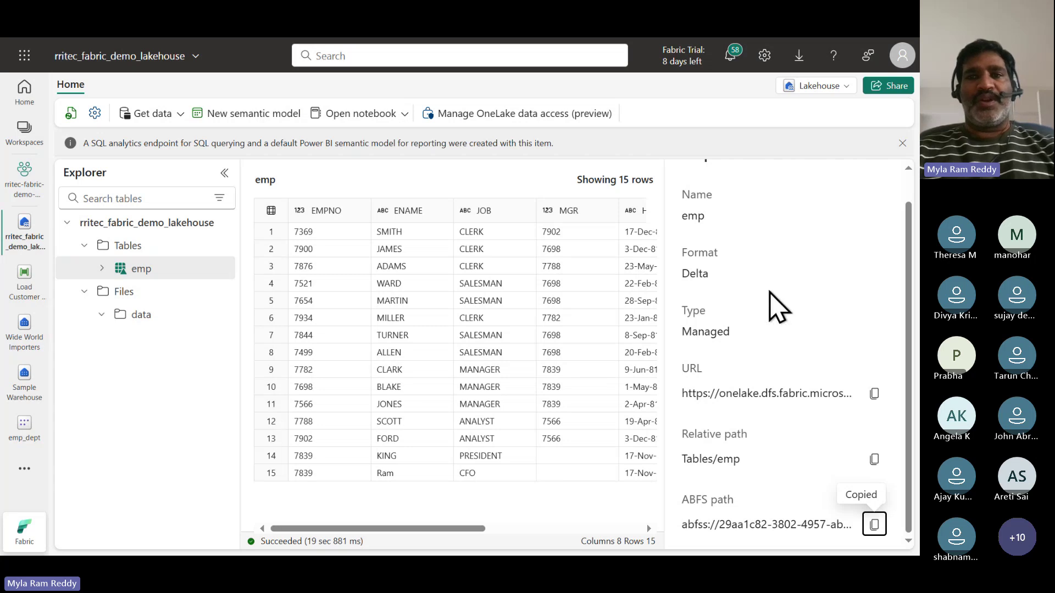
scroll(775, 301, "up", 1)
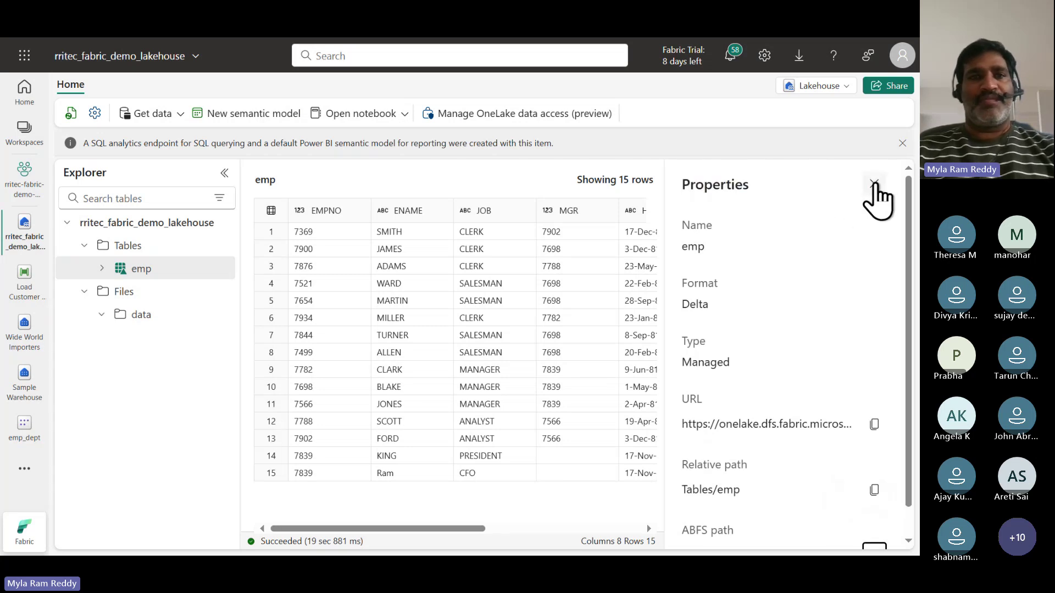
left_click(875, 185)
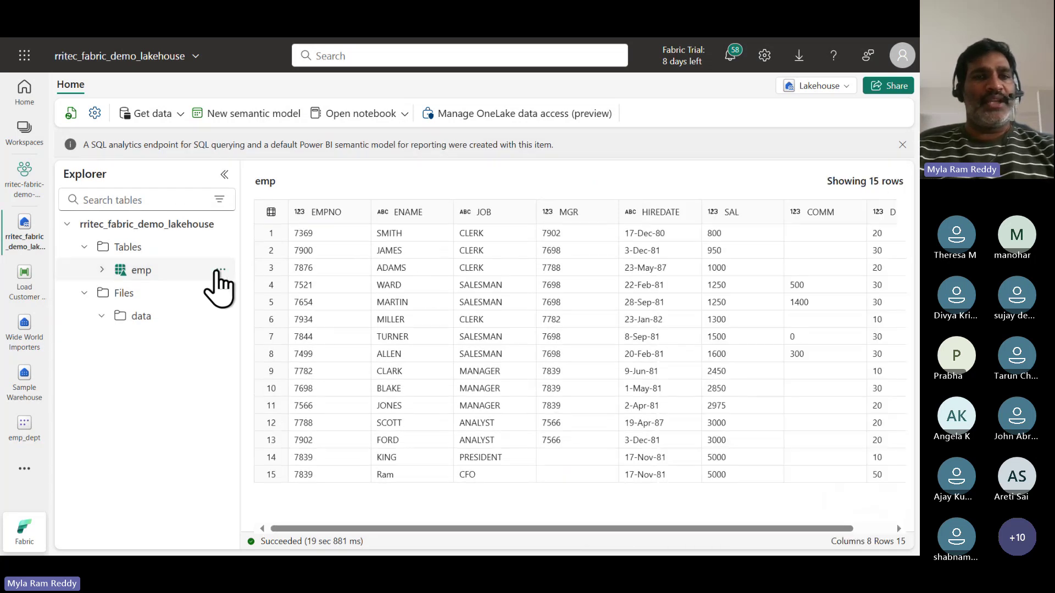
View the emp table's underlying files and widen the Name column to read the full parquet file name.
left_click(220, 270)
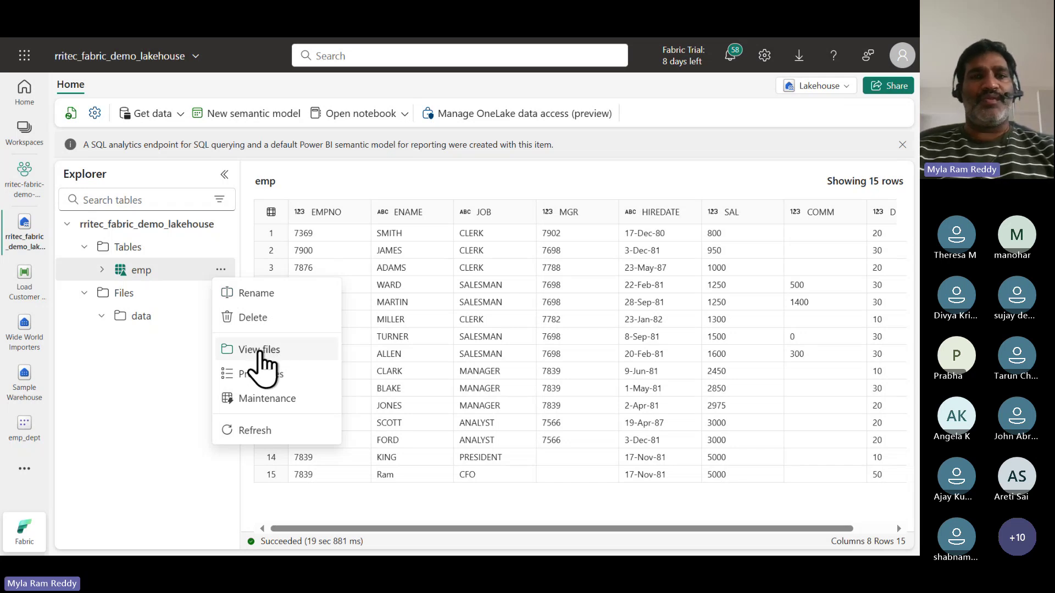
left_click(264, 351)
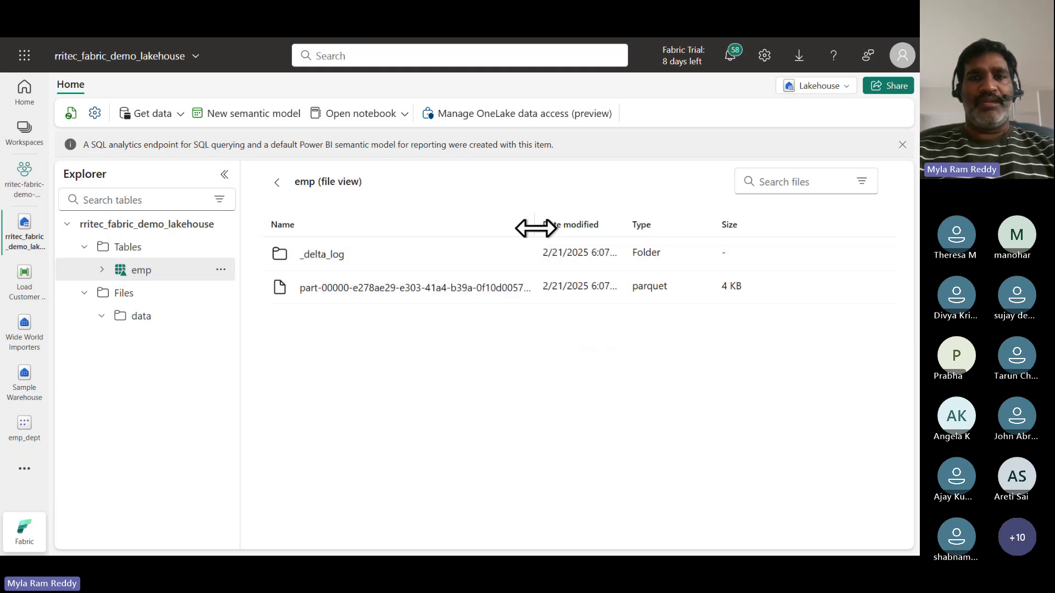
left_click_drag(536, 226, 670, 236)
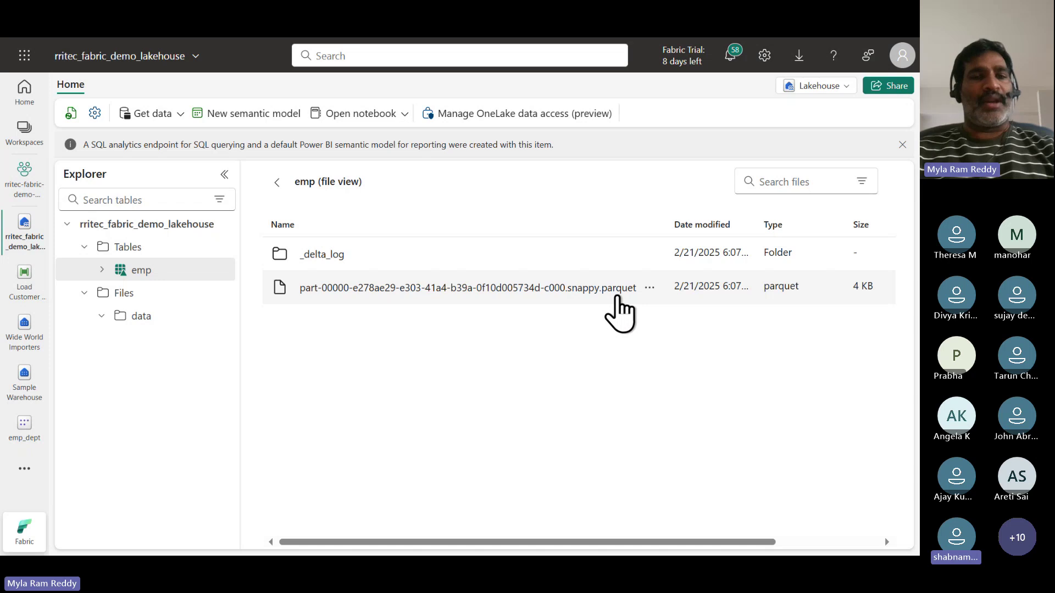
Switch to Notepad++ and add the line "CSV Vs Parquet" between the emp paths and the "Today:" heading.
key("alt+Tab")
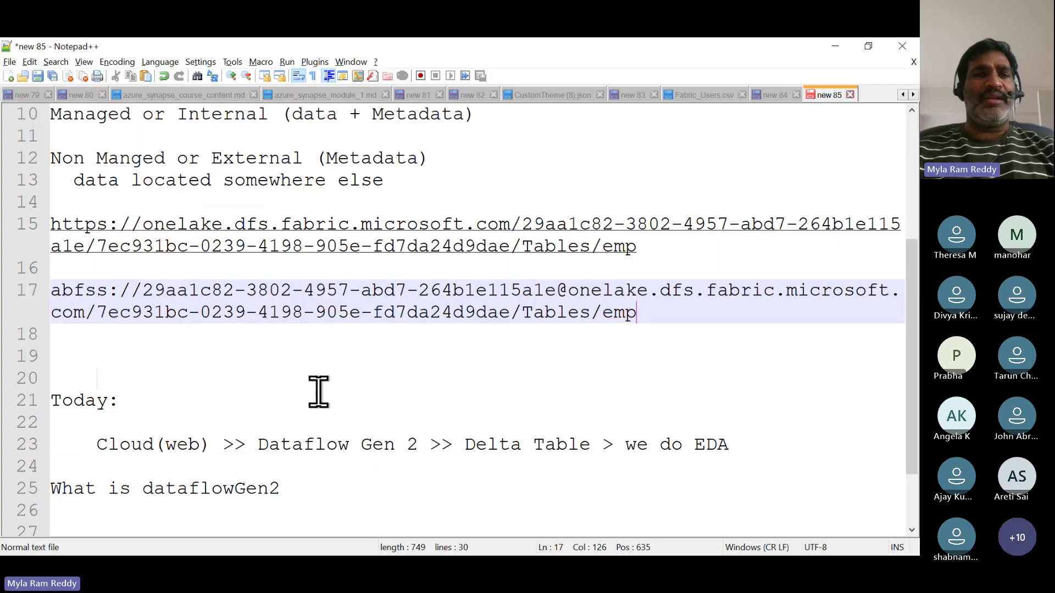
left_click(74, 354)
type("csv")
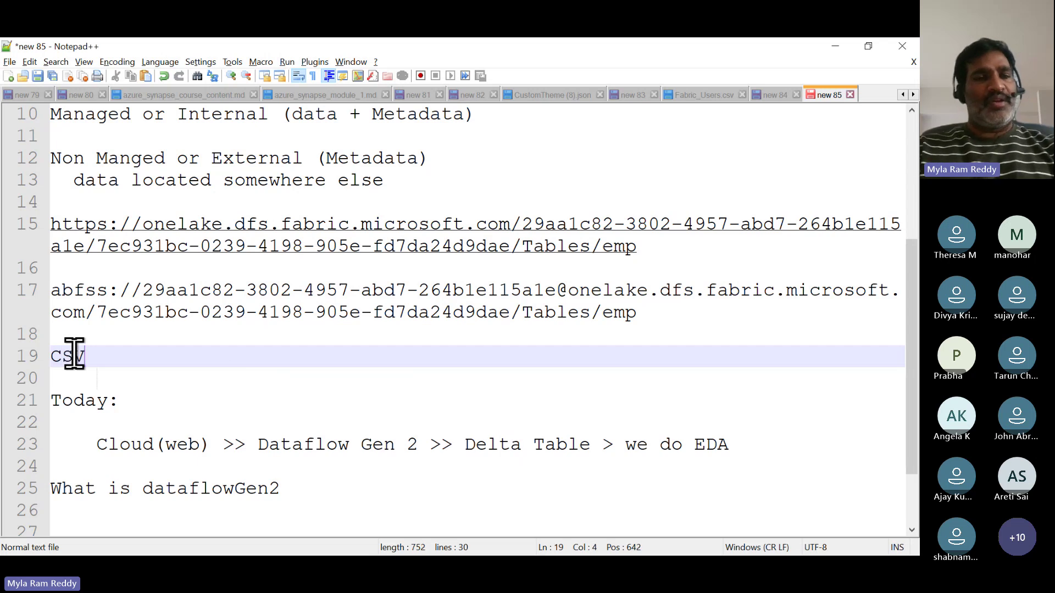
type("/")
key("BackSpace")
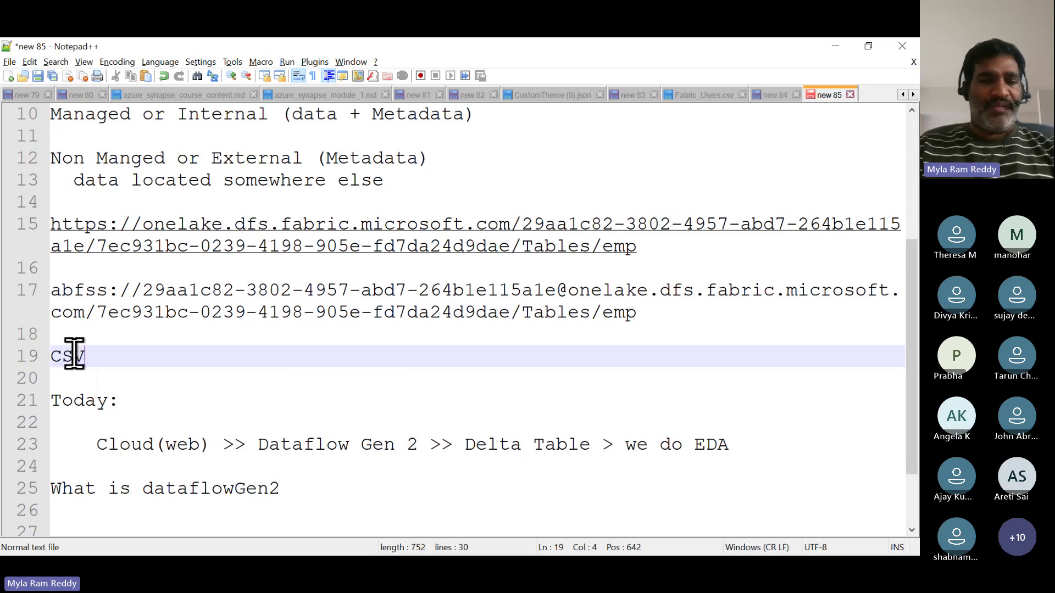
type("Vs")
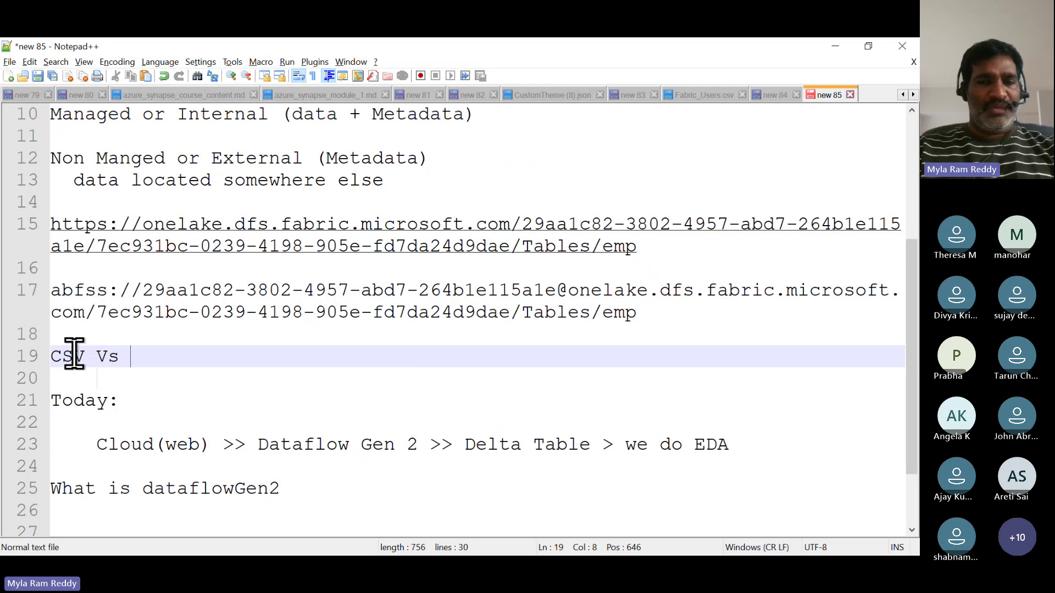
type(" Parq")
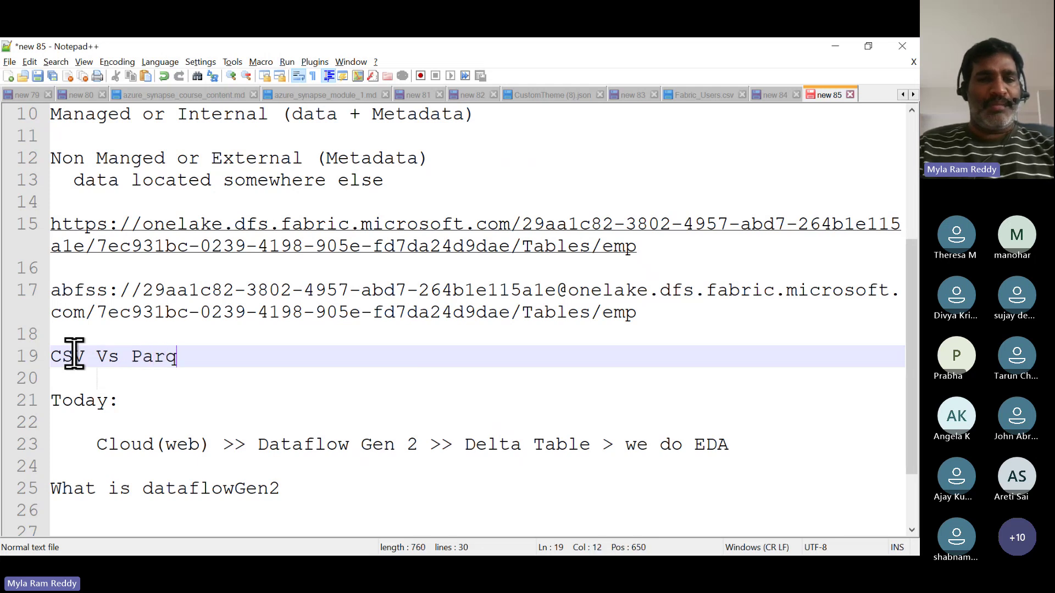
type("uet")
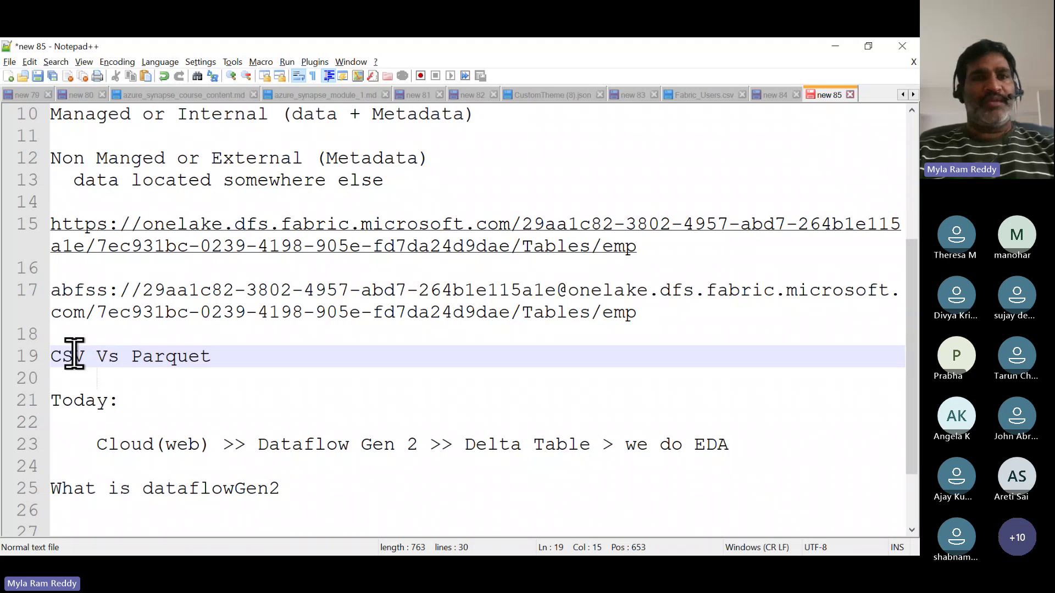
Switch back to the browser, open Fabric in a new tab, and sign in with the account email and password.
key("alt+Tab")
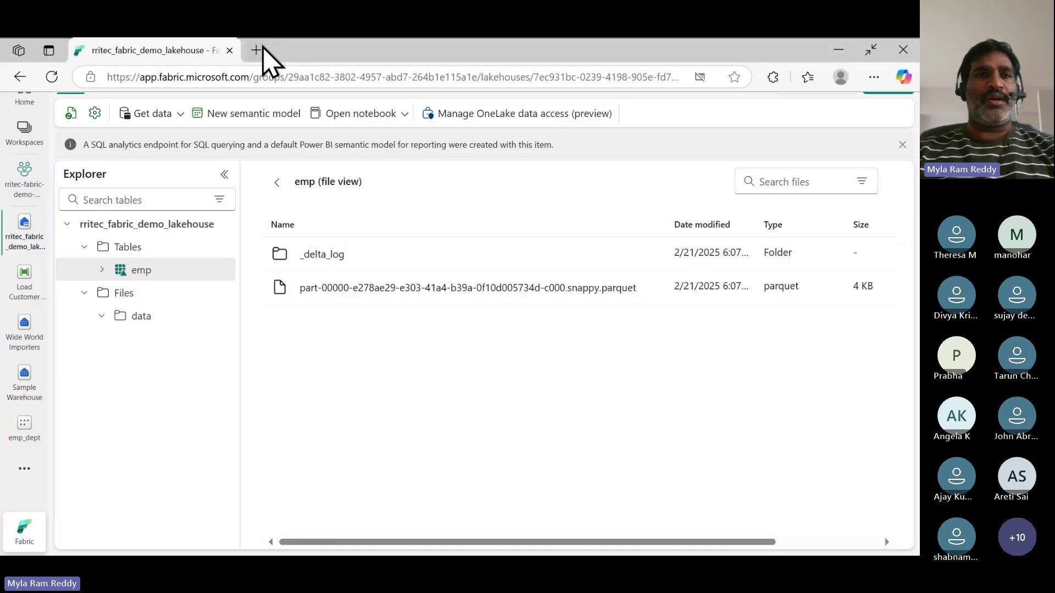
left_click(258, 51)
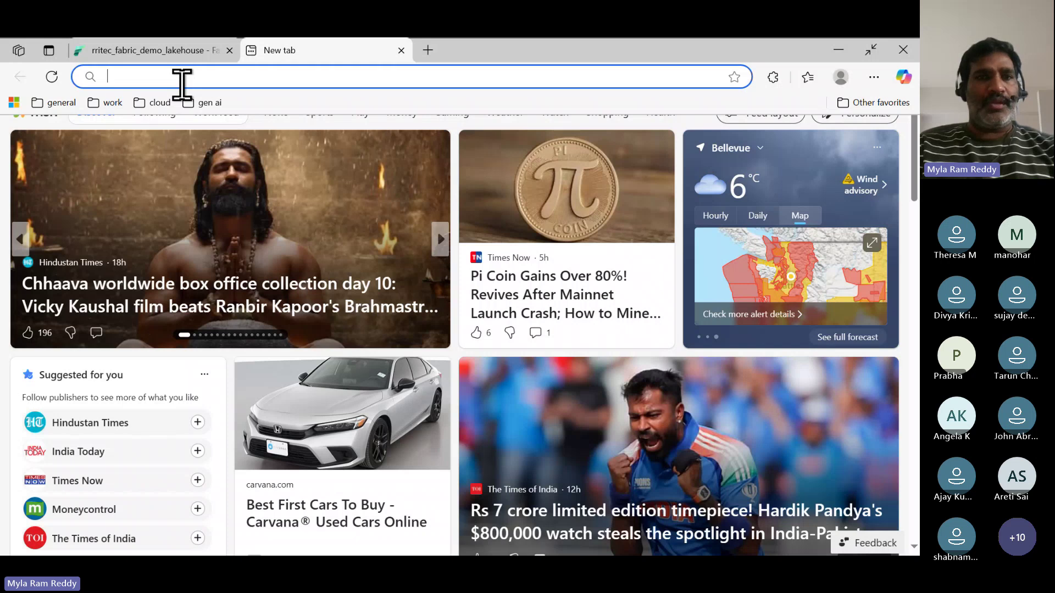
type("fabric")
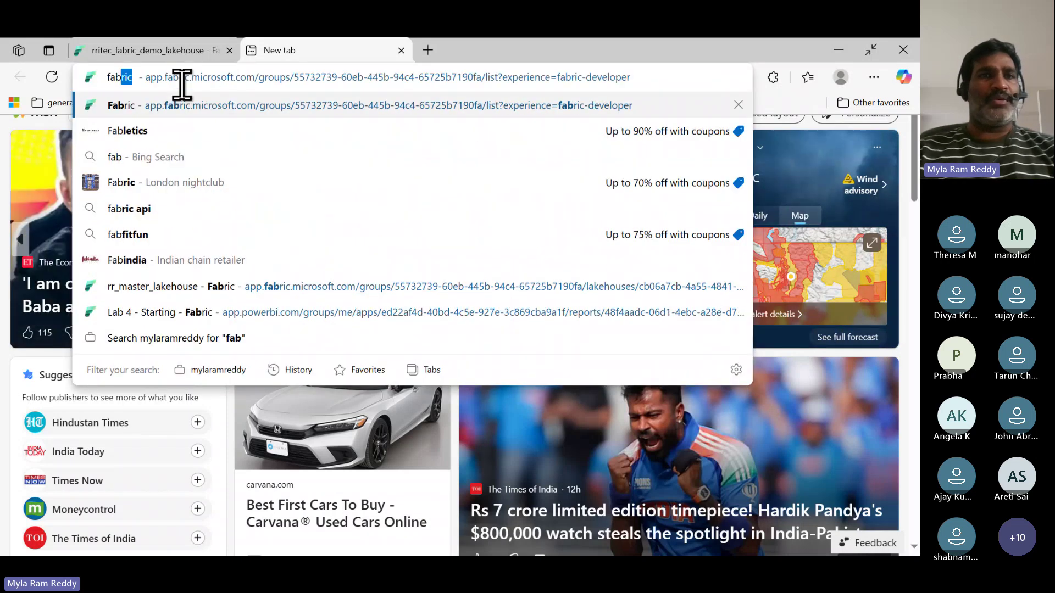
key("Return")
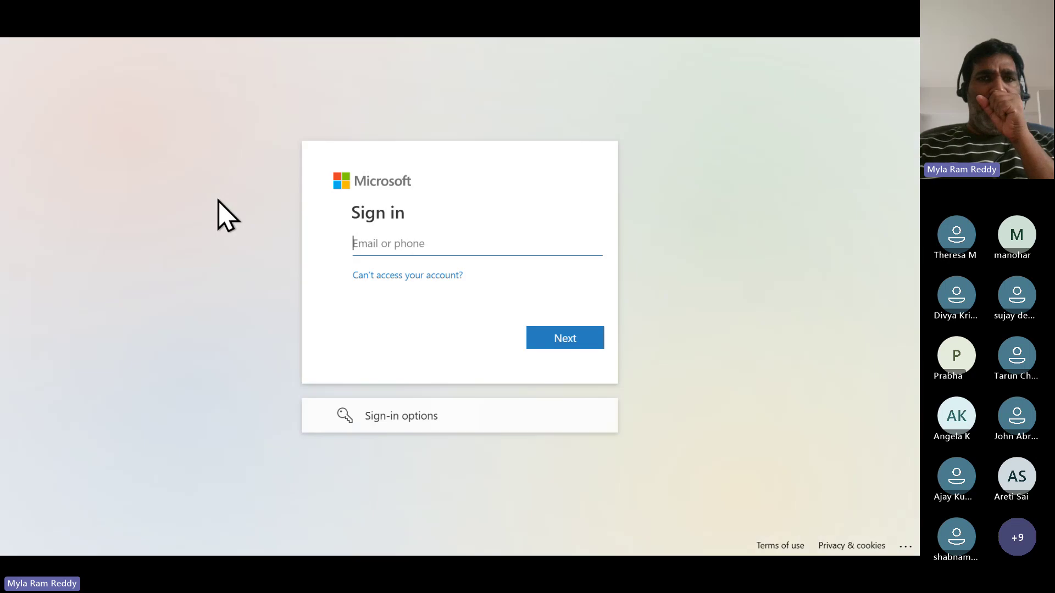
left_click(530, 342)
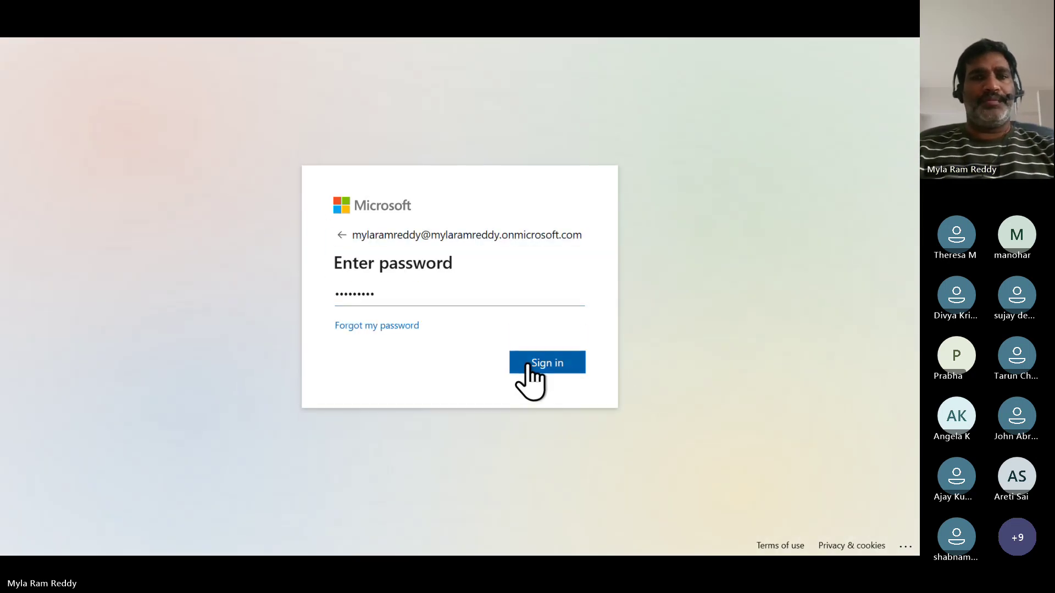
left_click(525, 365)
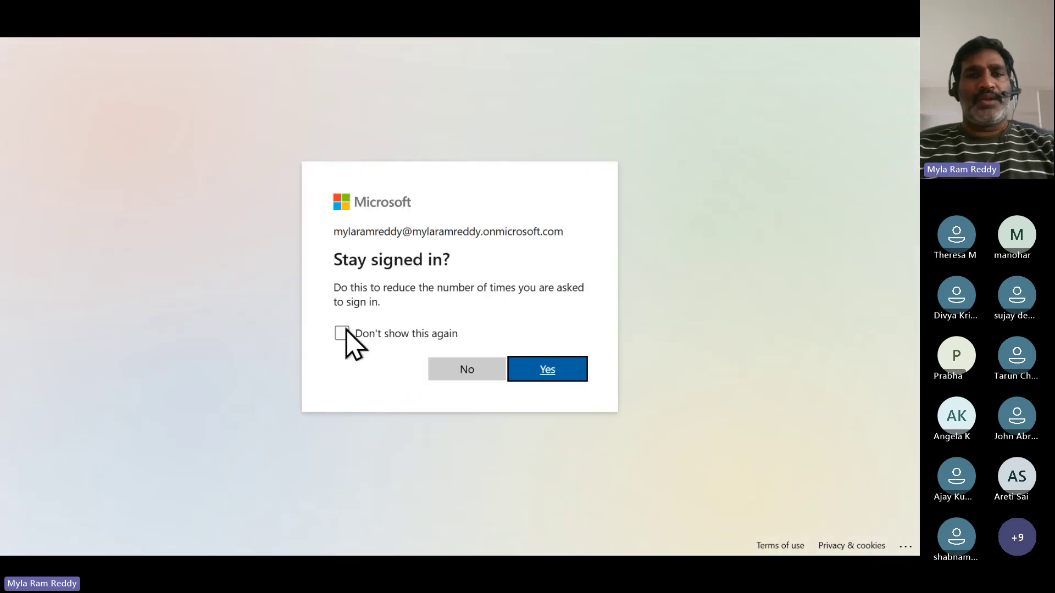
Choose to stay signed in without being asked again, then acknowledge the trial expiry data-loss risk and close that notice.
left_click(344, 332)
left_click(551, 378)
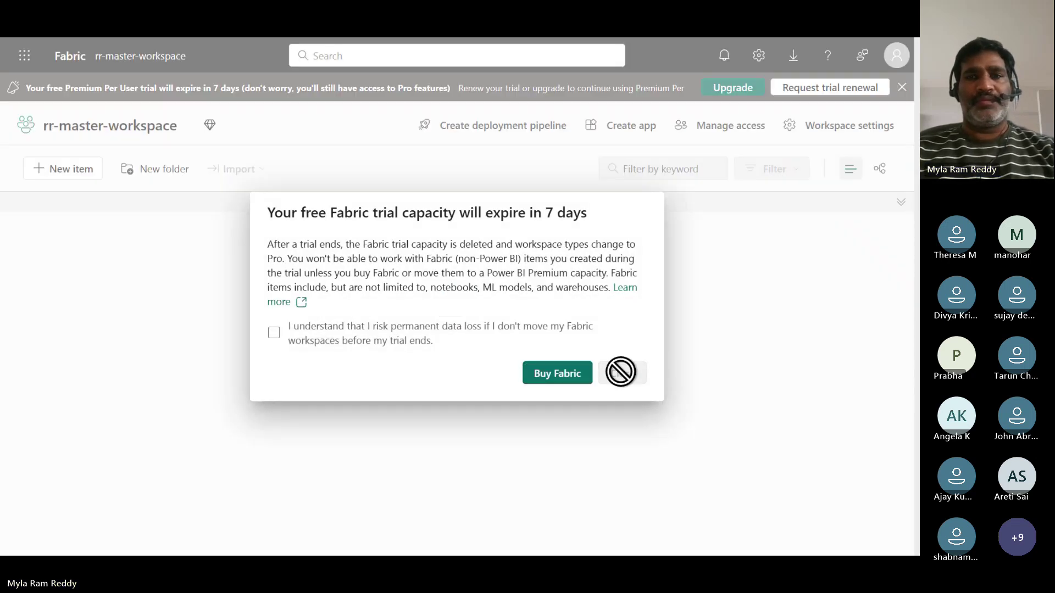
left_click(273, 333)
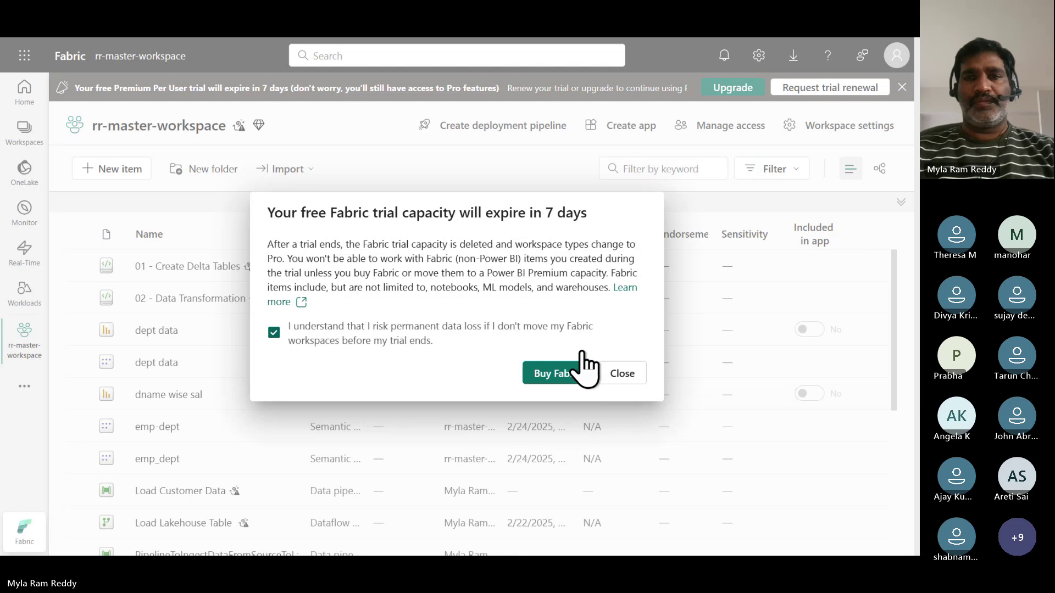
left_click(623, 375)
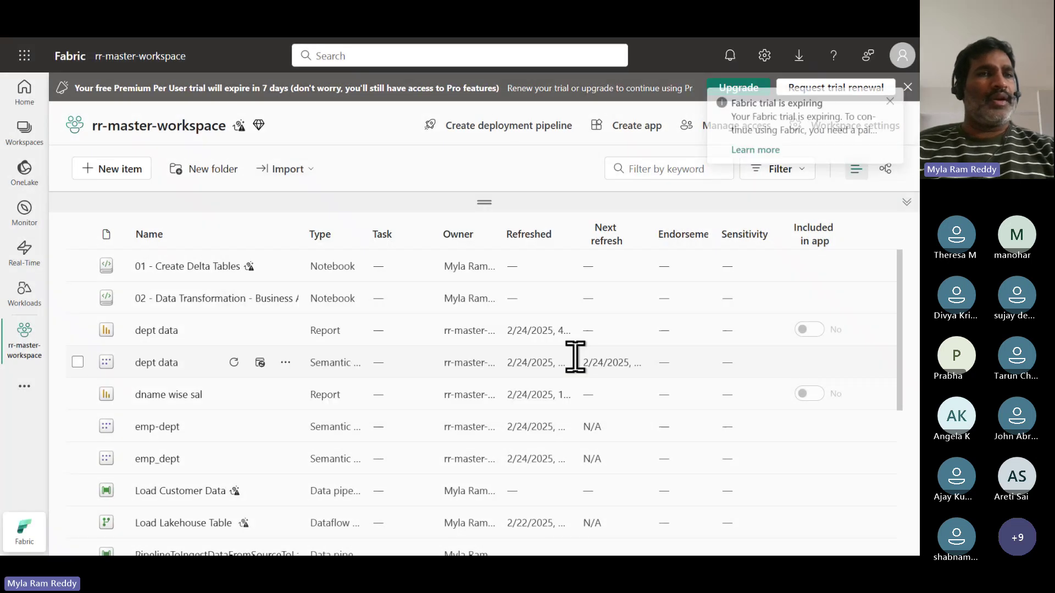
Search the workspaces for "master", open rr_master_lakehouse in rr-master-workspace, and dismiss the trial banner.
left_click(30, 137)
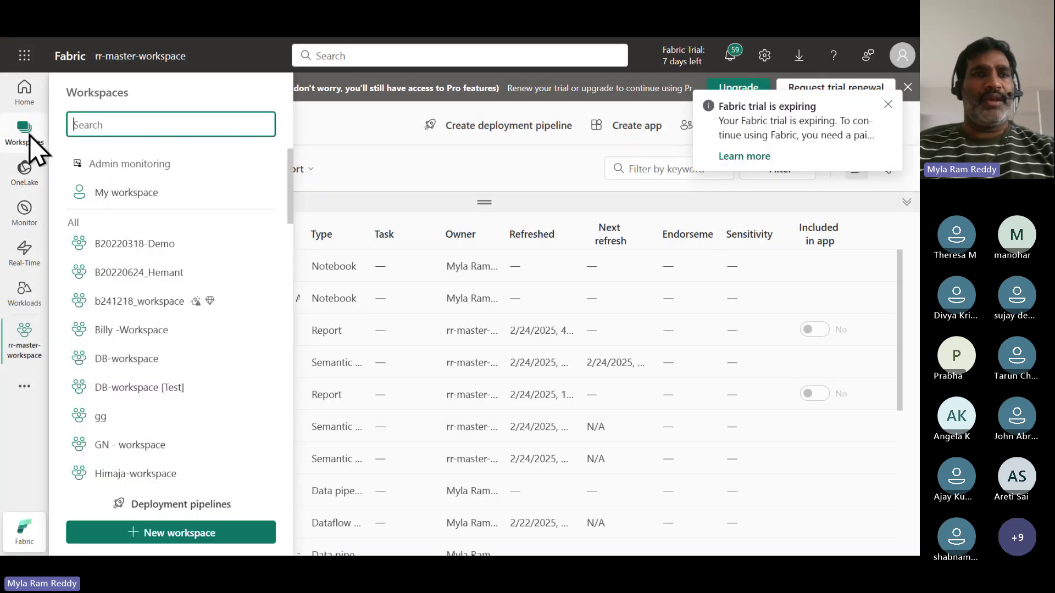
type("master")
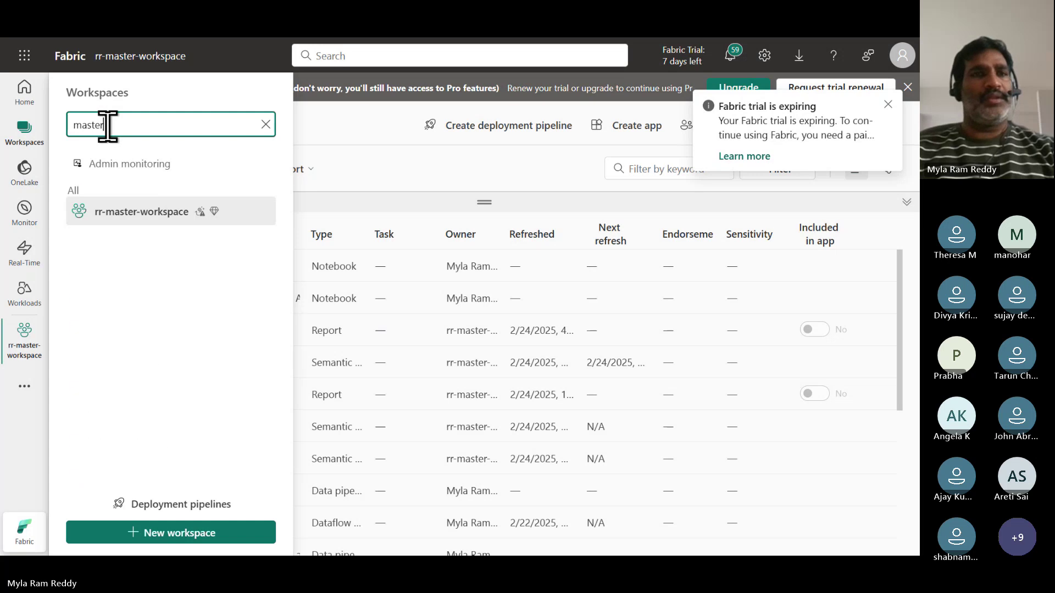
left_click(144, 214)
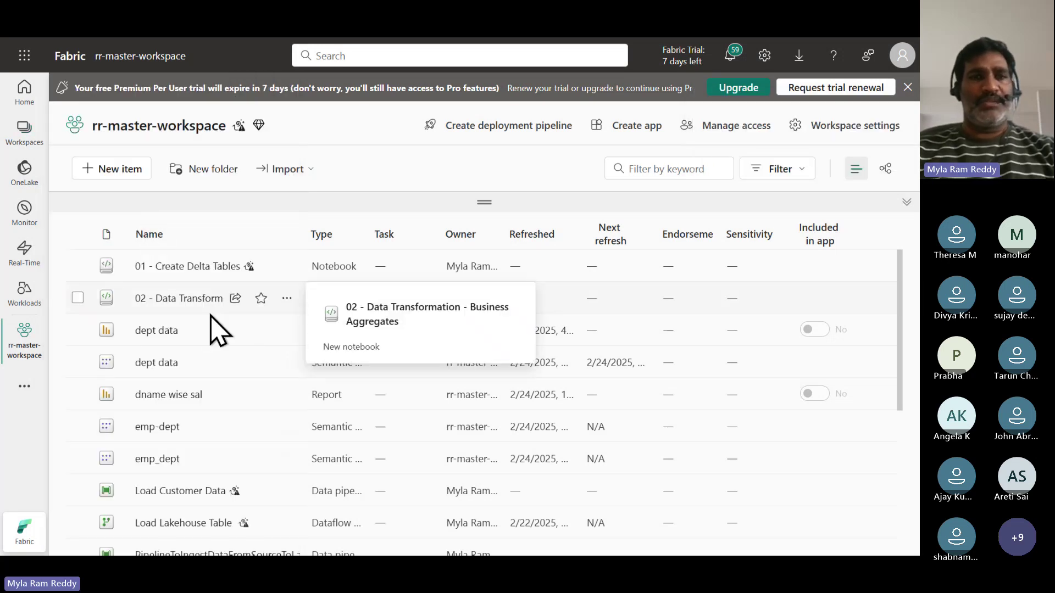
scroll(172, 396, "down", 5)
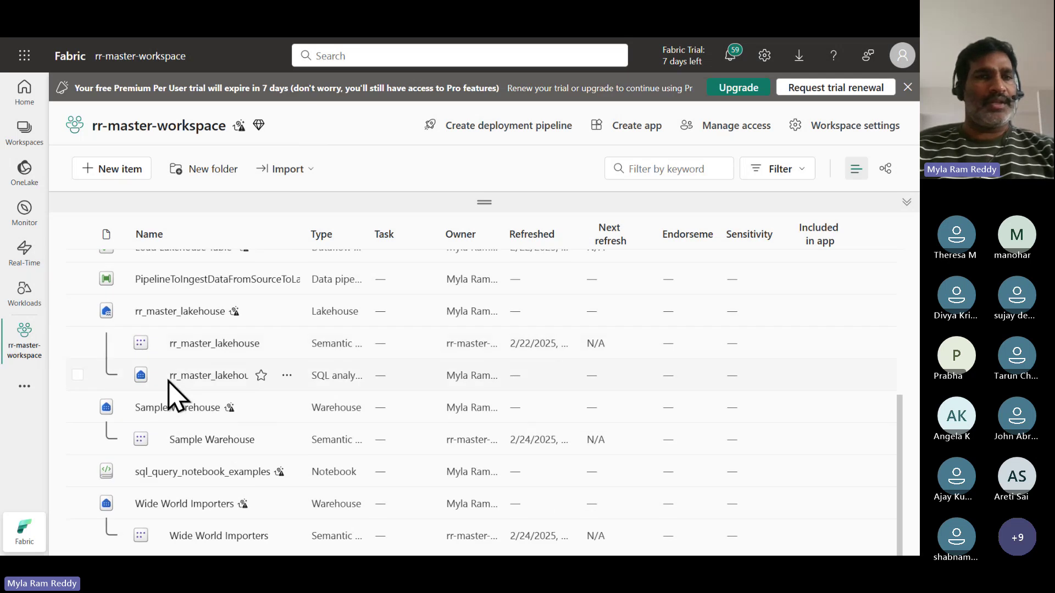
left_click(193, 312)
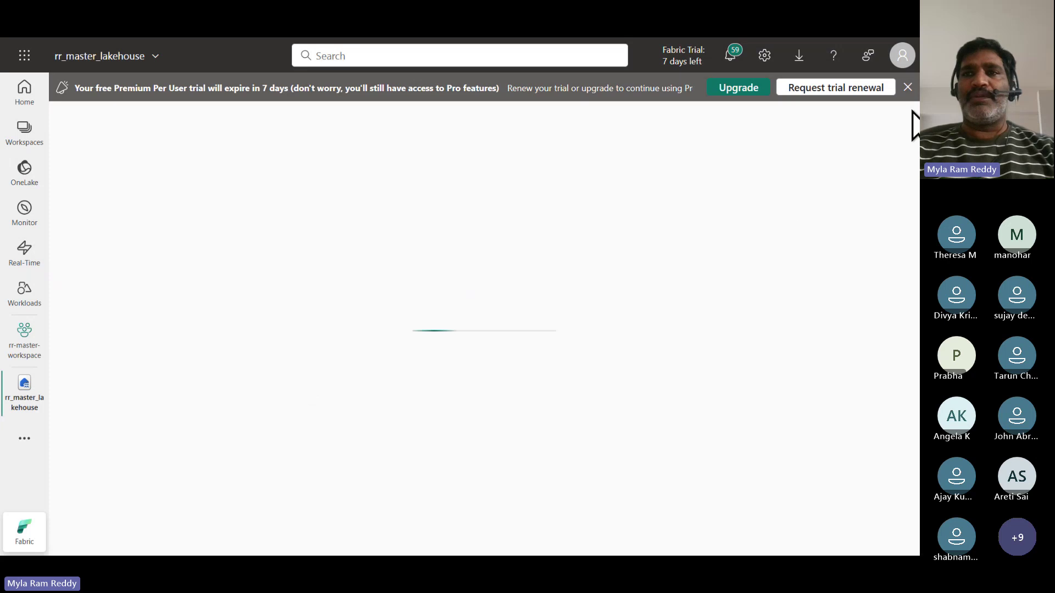
left_click(907, 87)
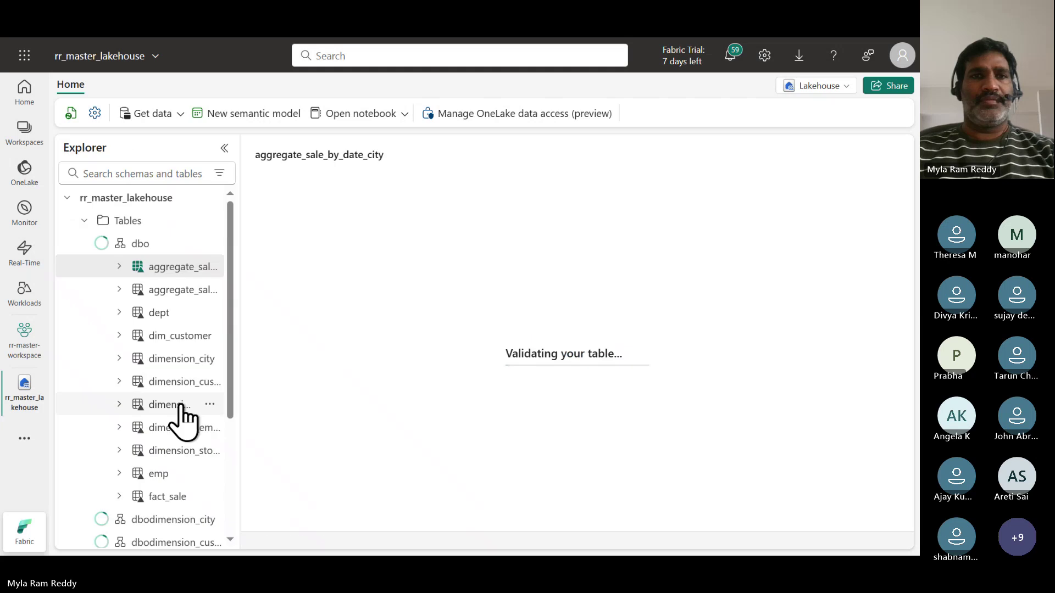
Collapse Tables, expand the data folder under Files down to WideWorldImportersDW, and widen the explorer to show full folder names.
left_click(84, 221)
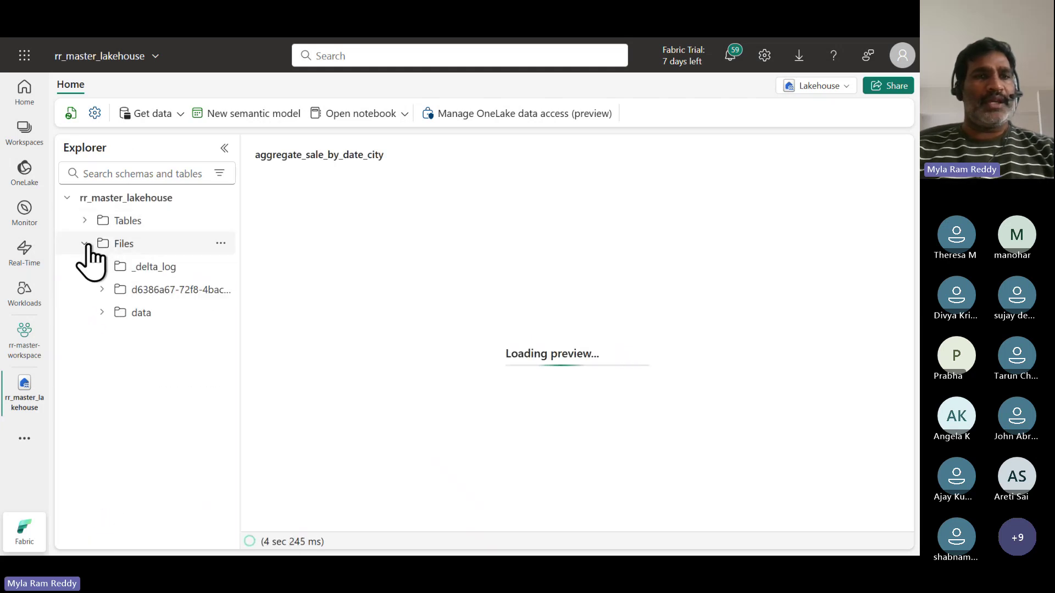
left_click(102, 312)
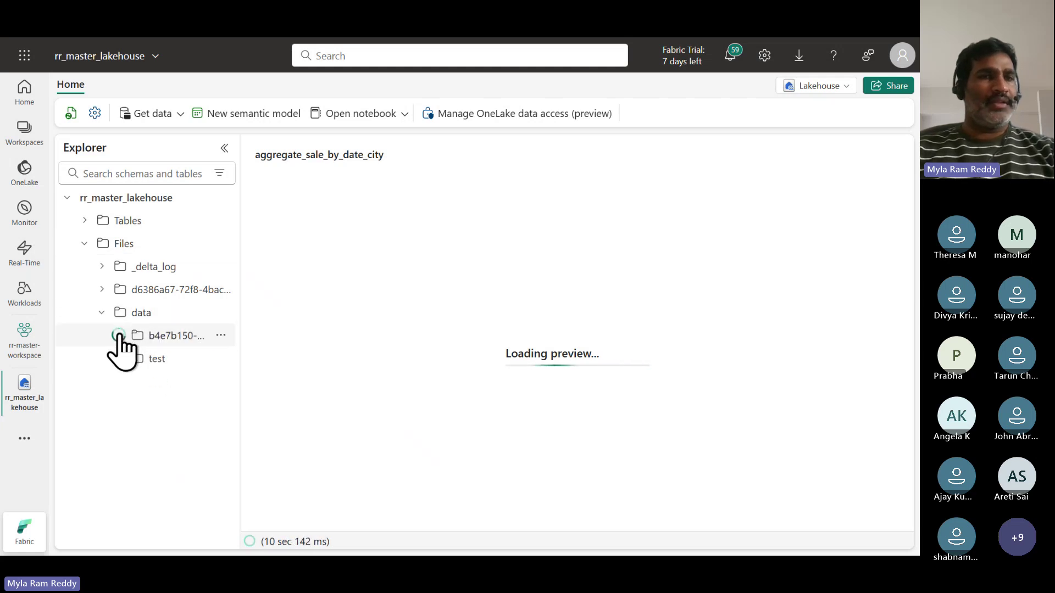
left_click(119, 335)
left_click_drag(239, 352, 372, 349)
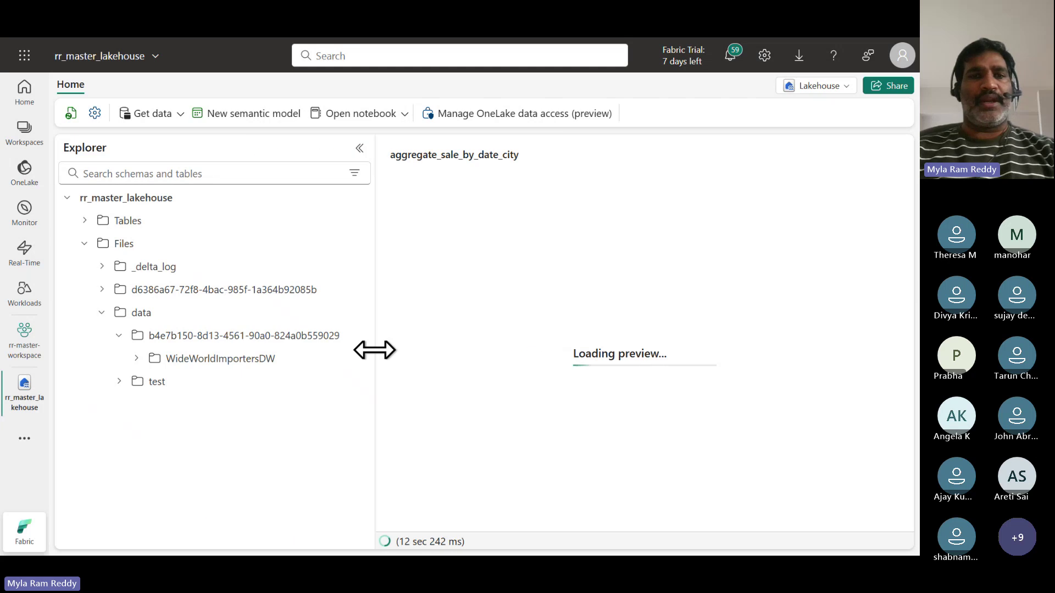
left_click(137, 358)
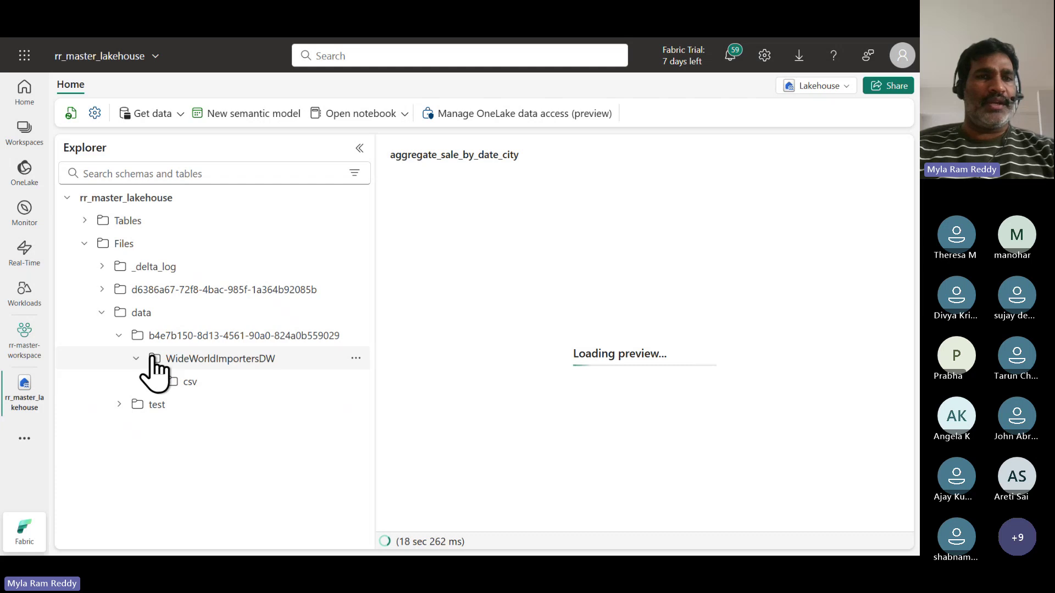
Expand the d6386a67 folder's WideWorldImportersDW data and view the CSV files in csv/full/fact_sale.
left_click(102, 289)
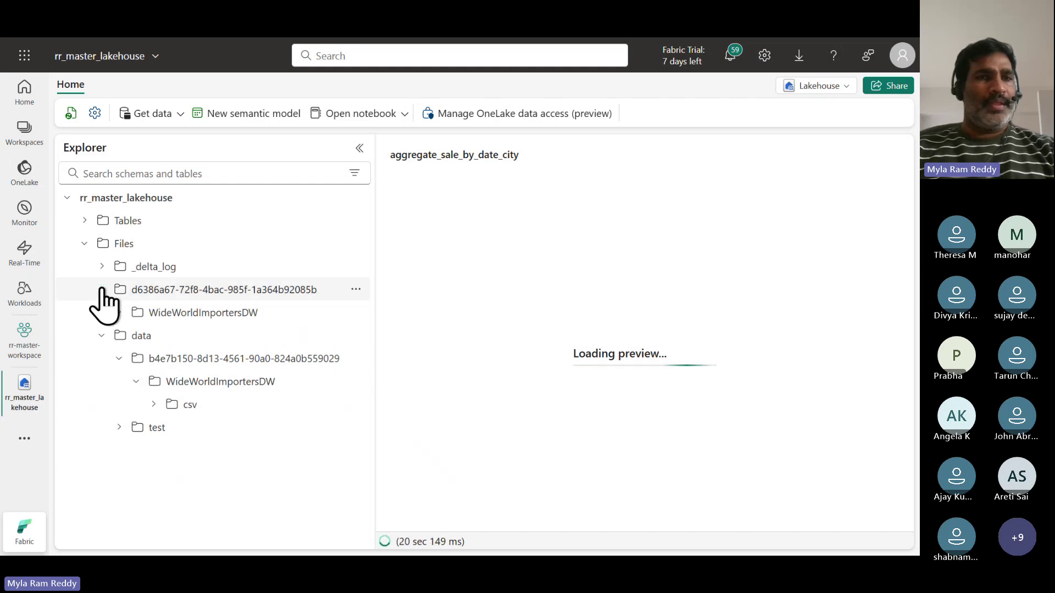
left_click(119, 313)
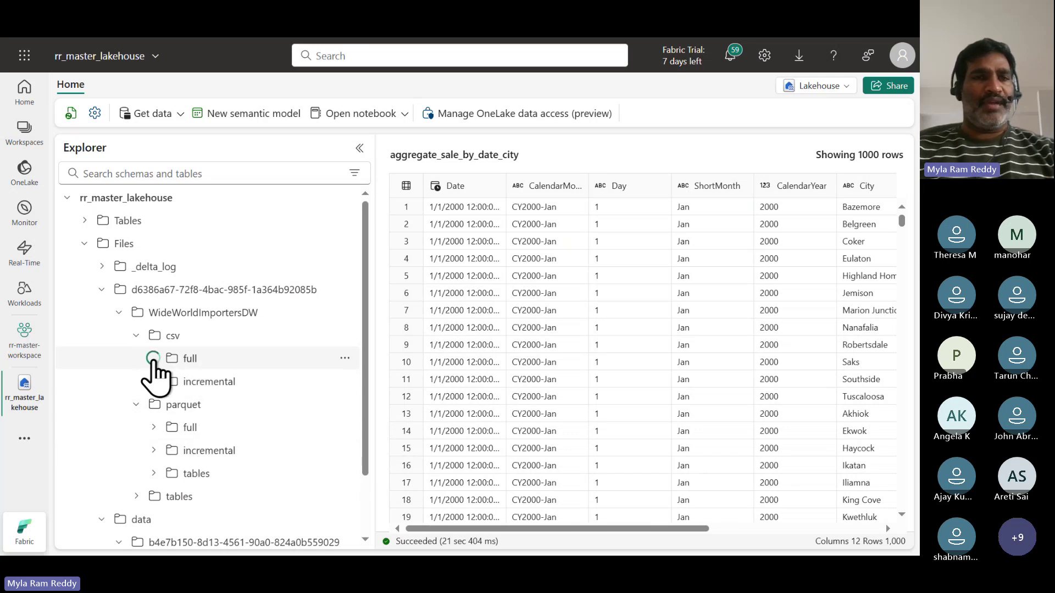
left_click(154, 358)
scroll(254, 393, "down", 2)
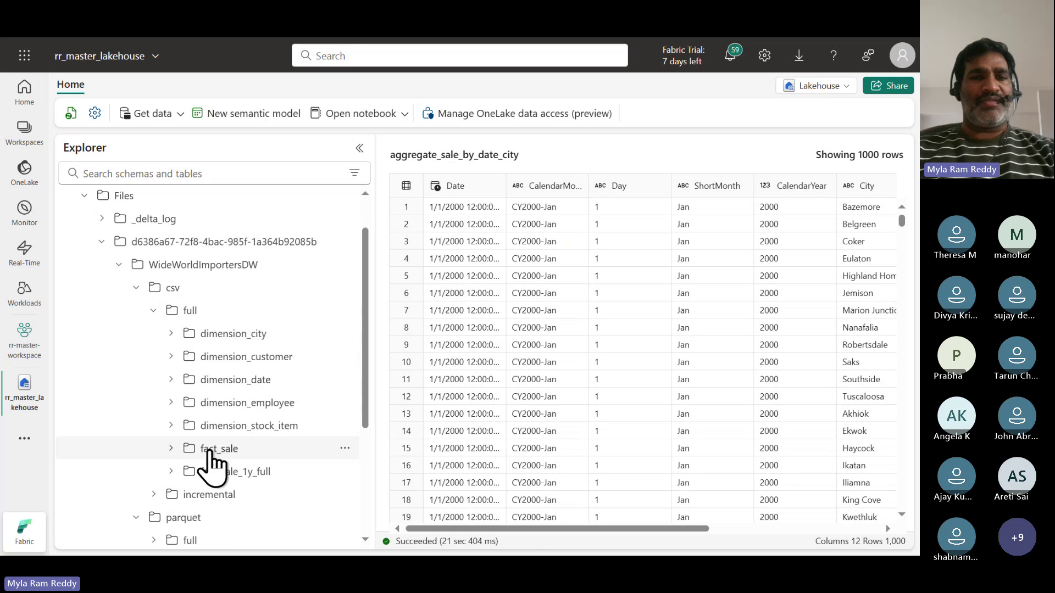
left_click(224, 449)
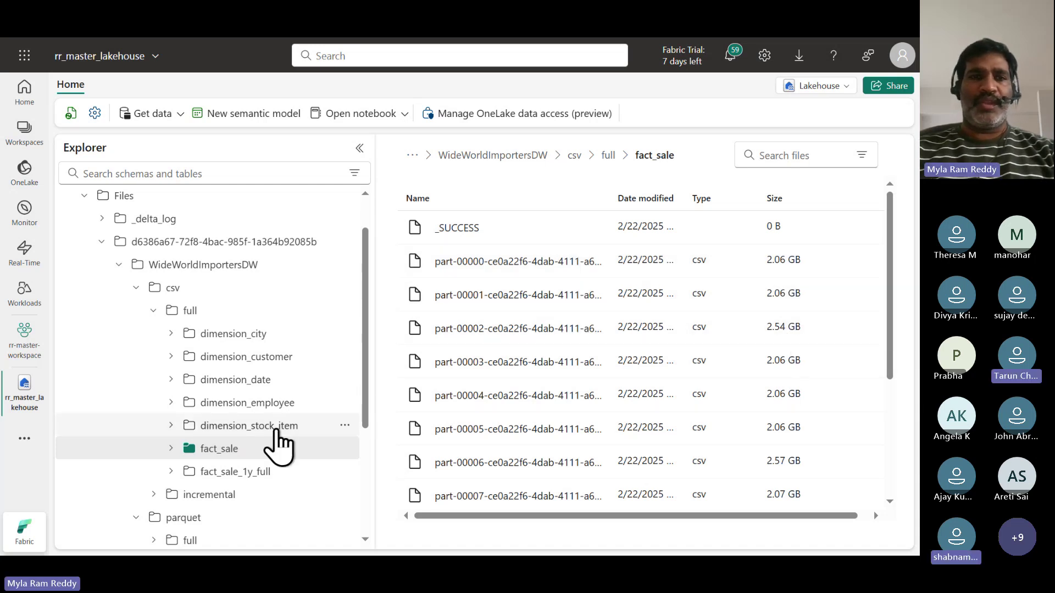
Open the fact_sale folder under parquet/full and examine its file sizes for comparison with CSV.
scroll(282, 442, "down", 3)
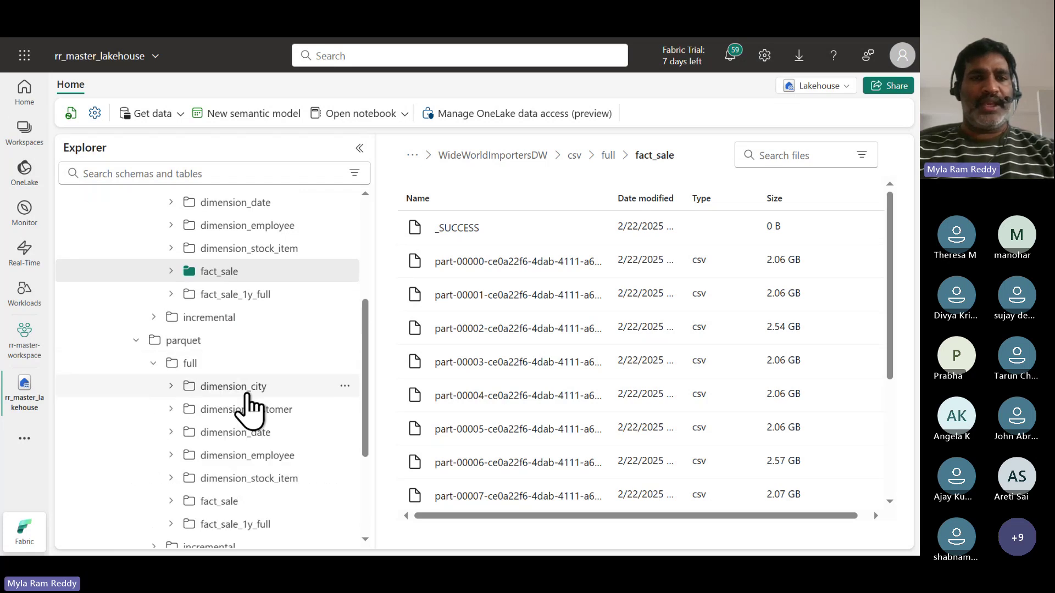
scroll(247, 412, "down", 1)
left_click(228, 458)
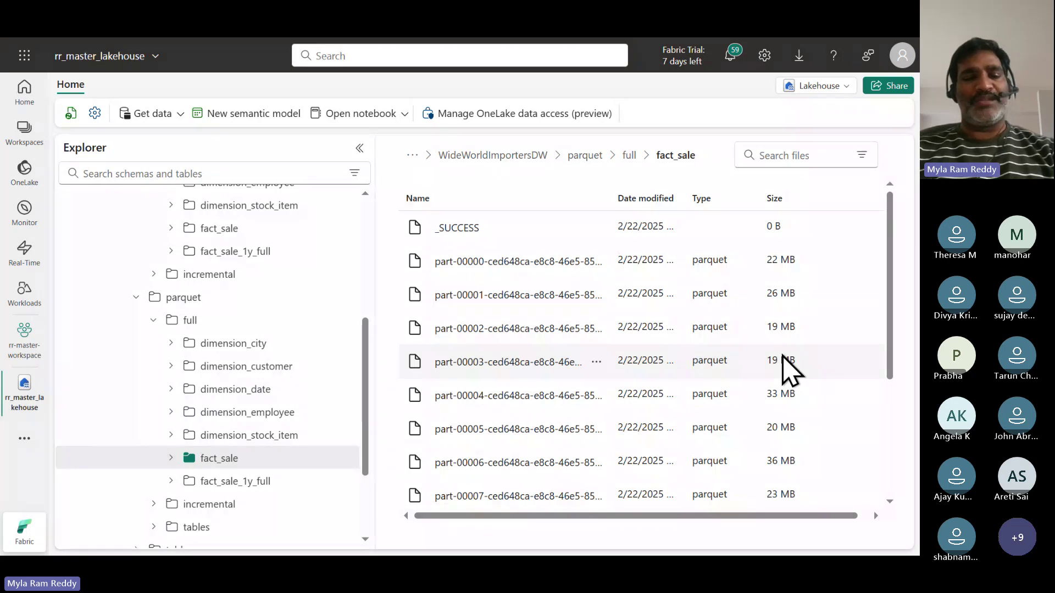
Switch to the Notepad++ notes and add the line "row wise scaning" below "CSV Vs Parquet".
key("alt+Tab")
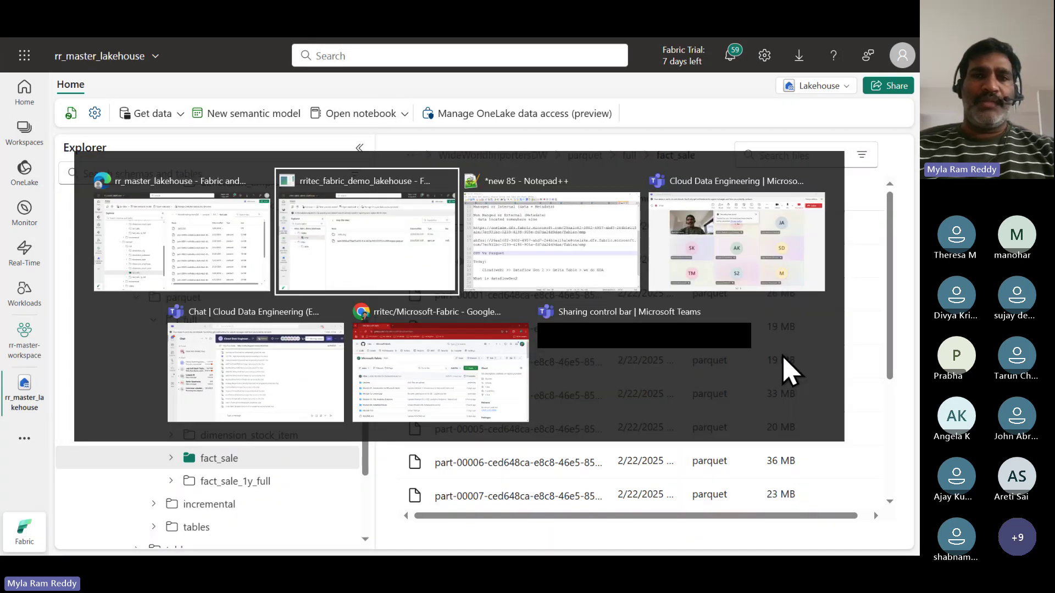
key("alt+Tab")
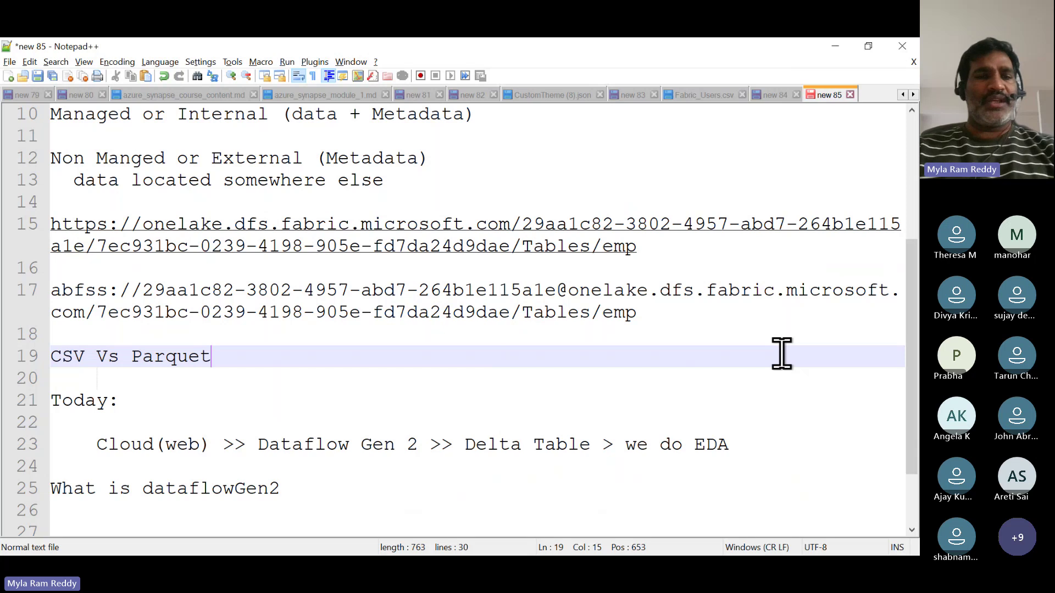
key("Return")
key("Return")
type("row ")
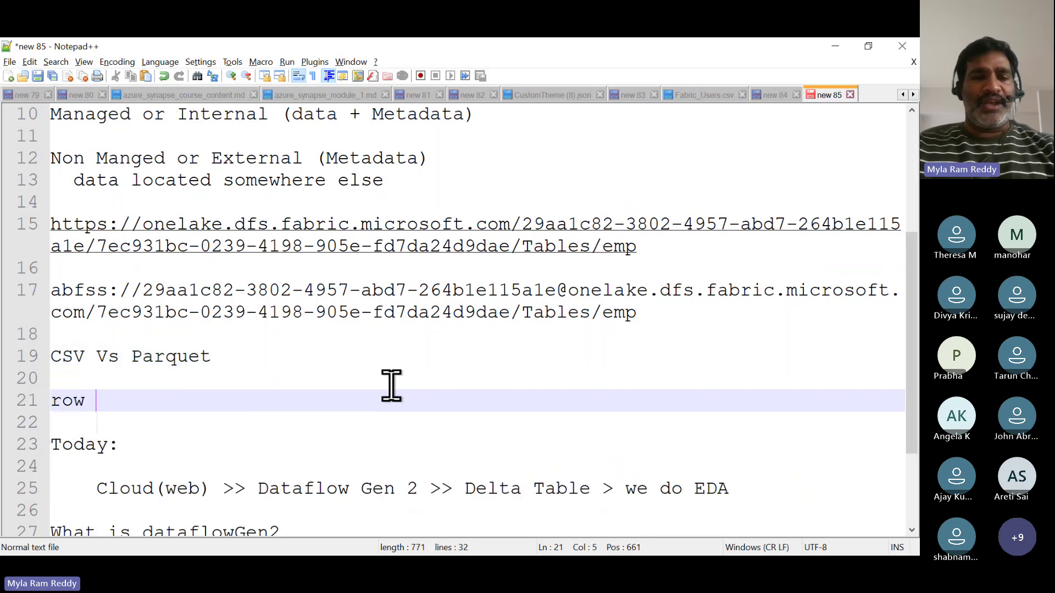
type("wise s")
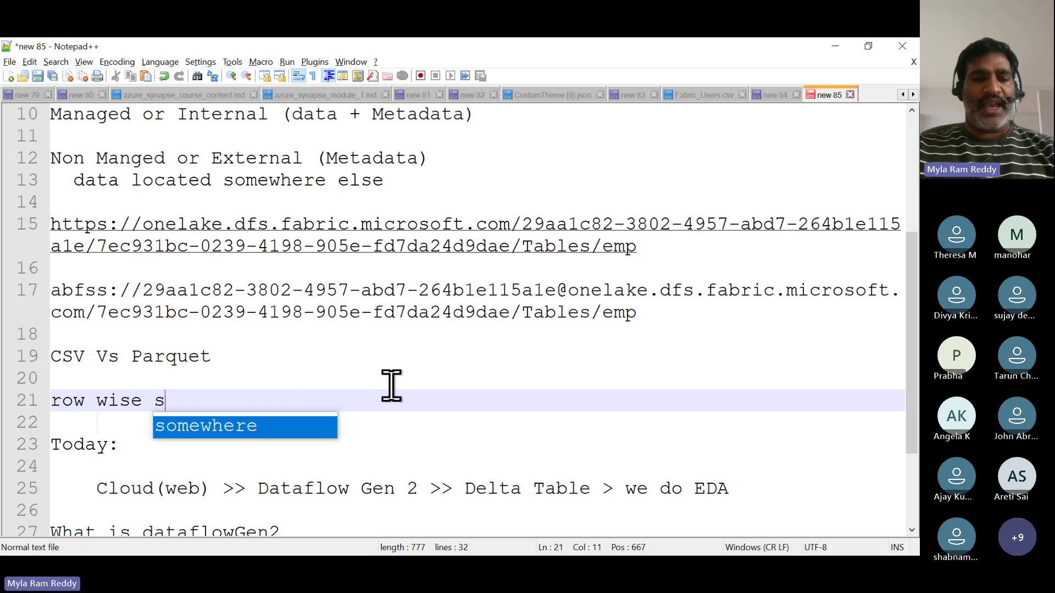
type("caning")
key("Return")
key("Return")
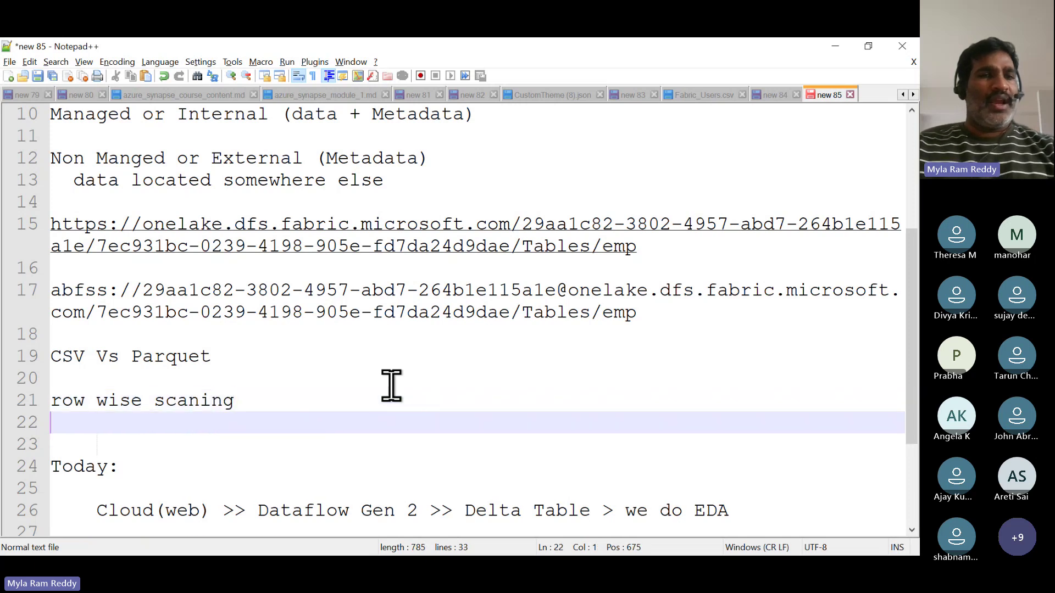
Add the line "column wise scaning" below the row wise scanning note.
type("colum")
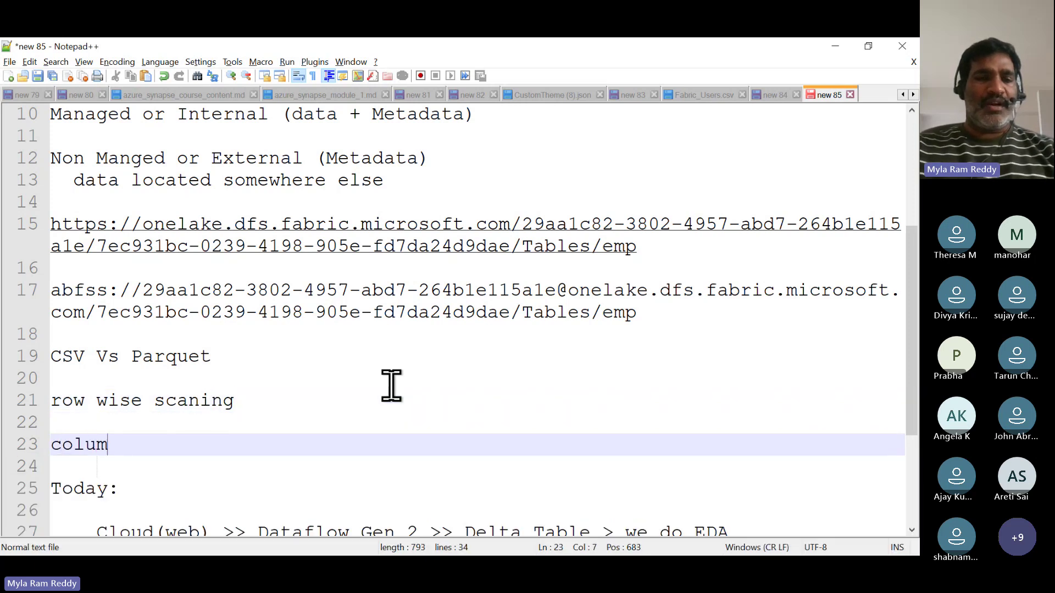
type("n wise sca")
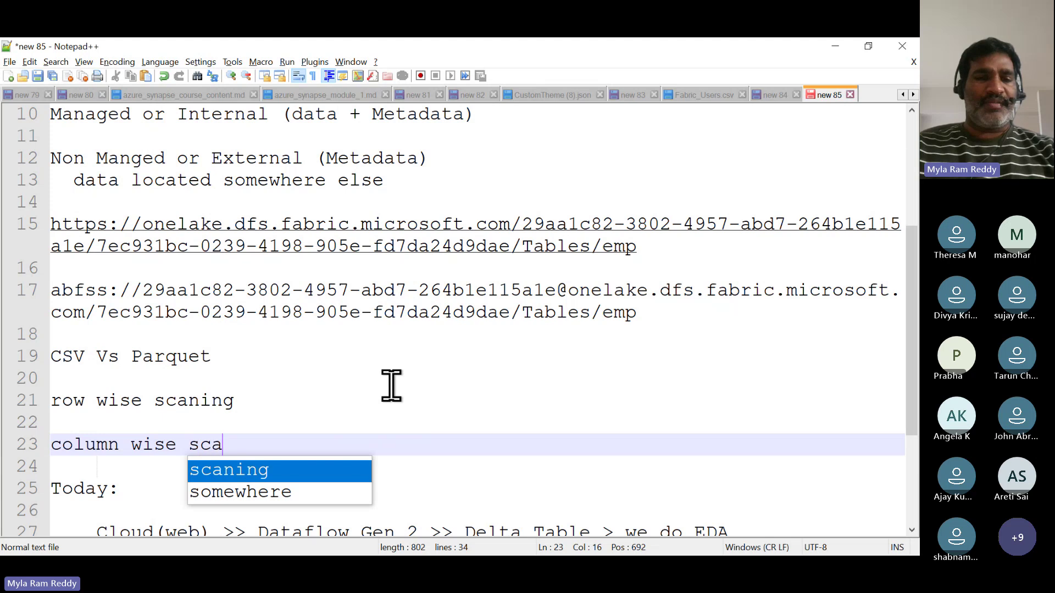
type("ning")
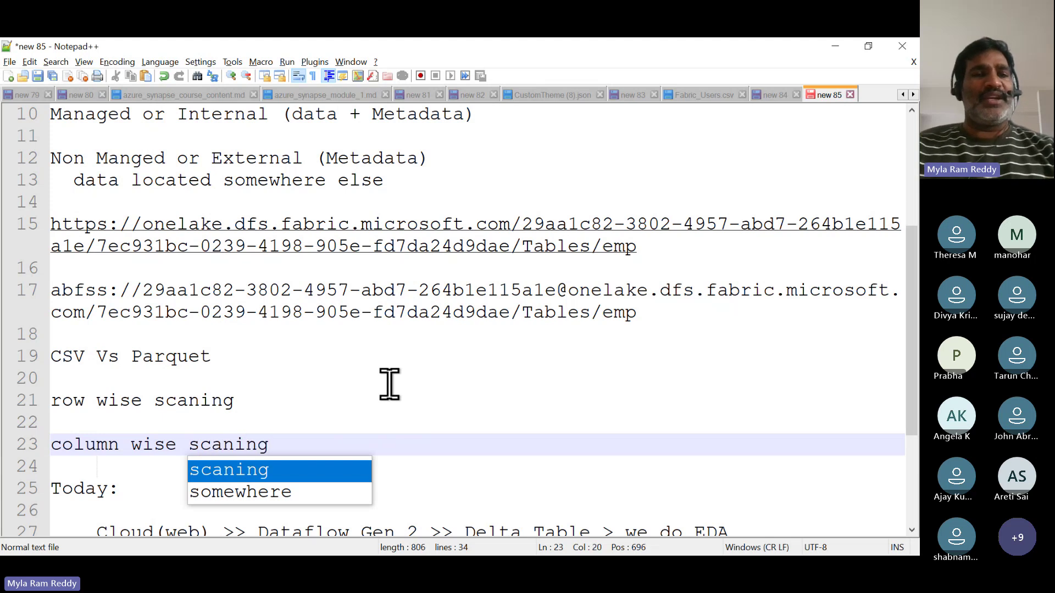
key("Escape")
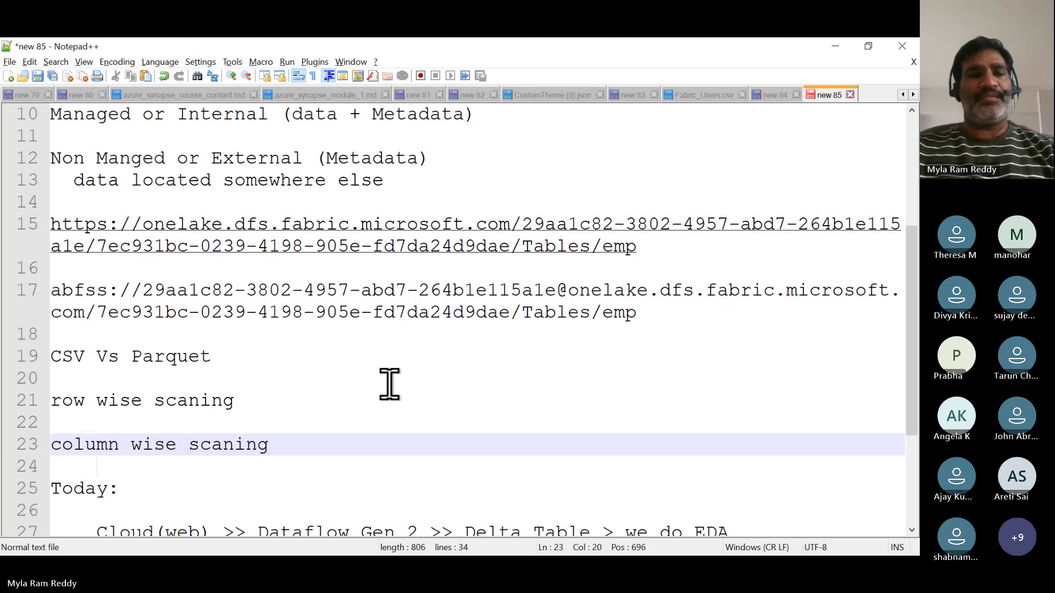
Append "(row wsie store)" to the row wise line and "( column wise storeing)" to the column wise line.
left_click(266, 397)
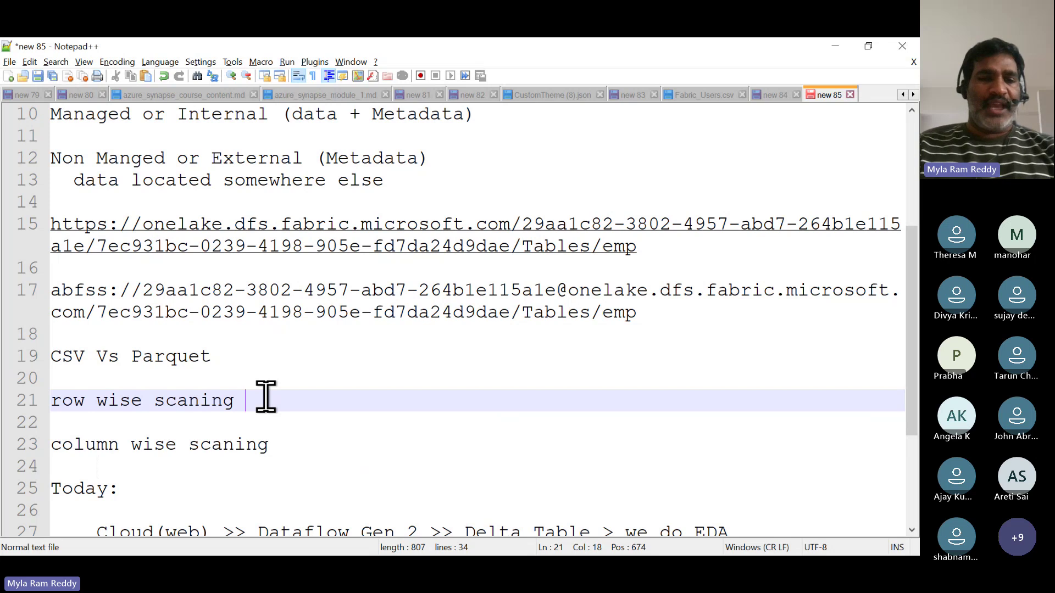
type("(row w")
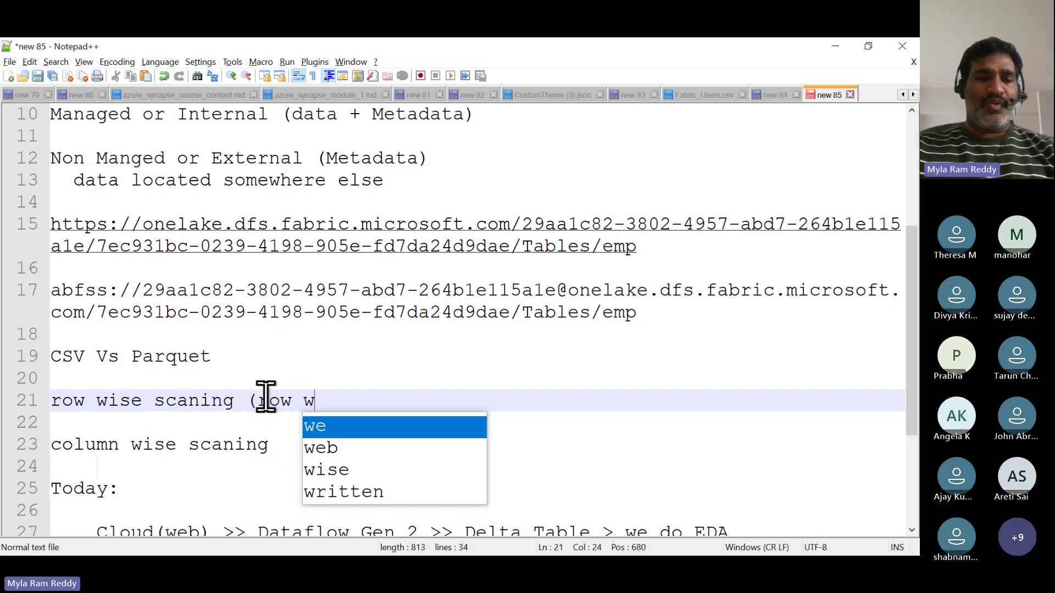
type("sie store)")
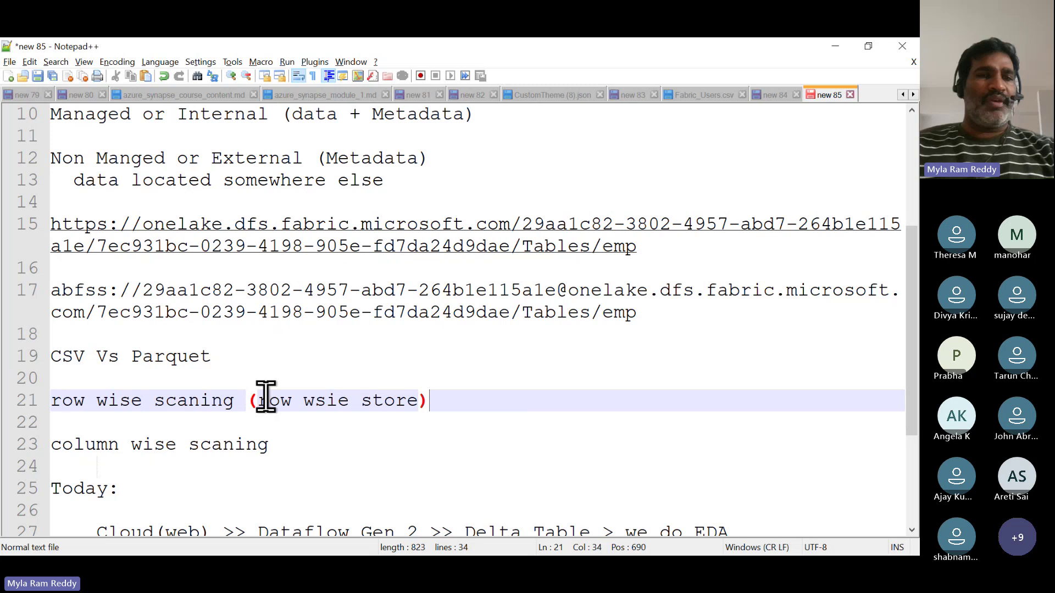
left_click(300, 446)
type("( colum")
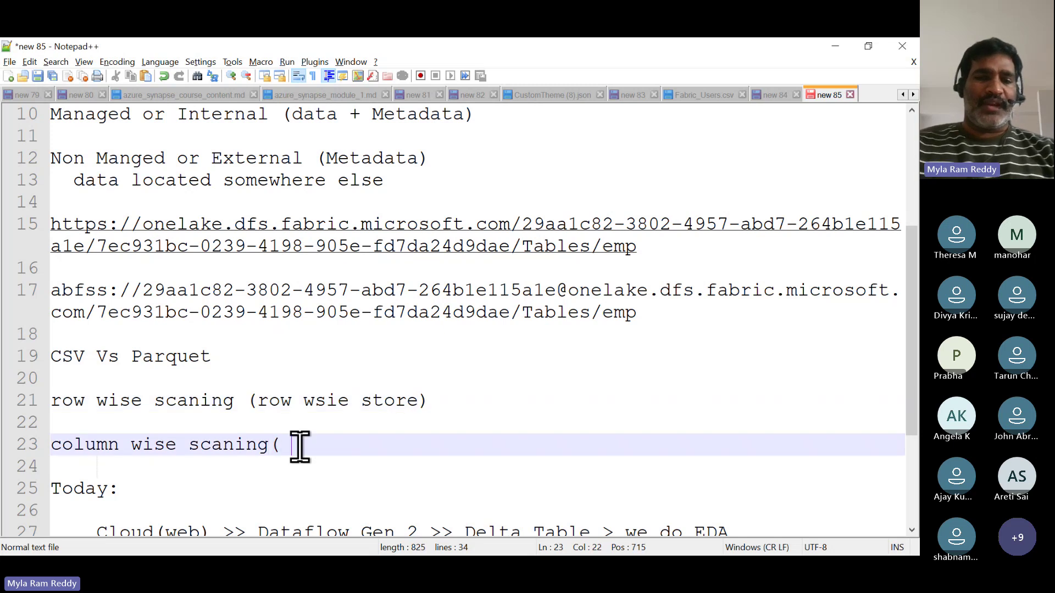
type("n wise s")
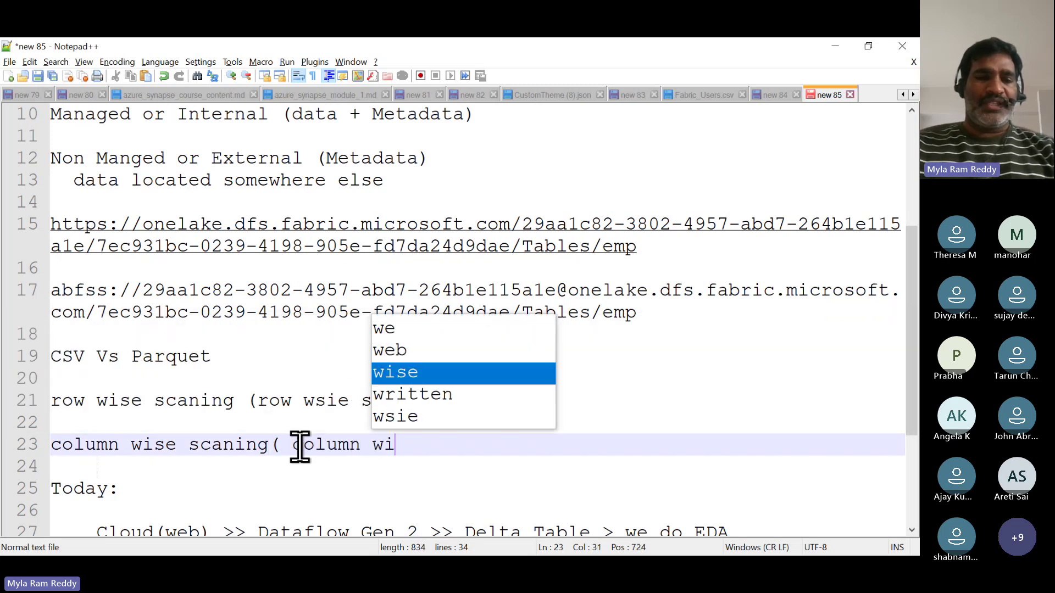
type("tore")
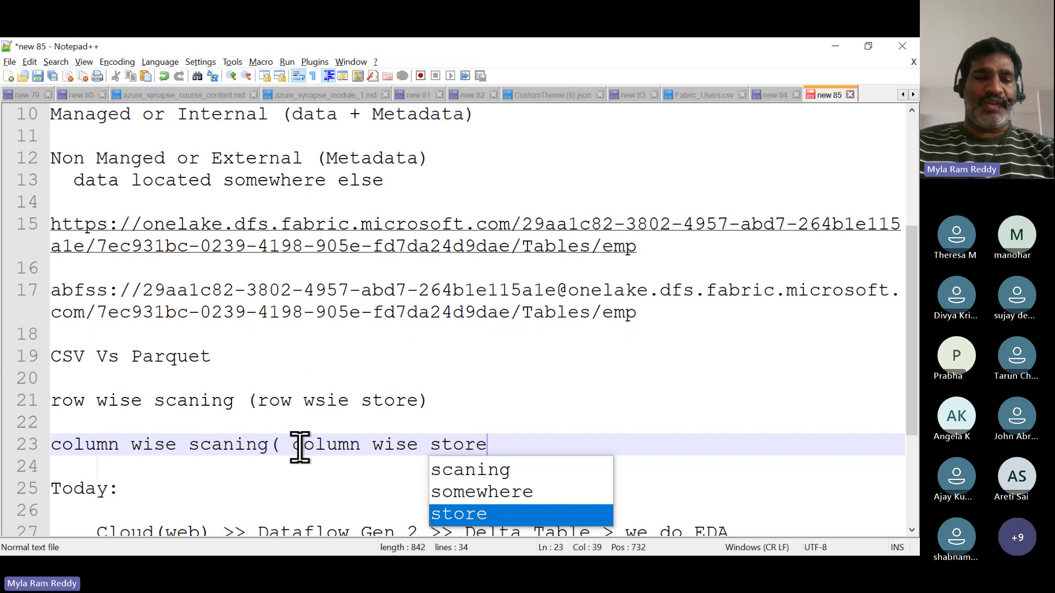
type("ing)")
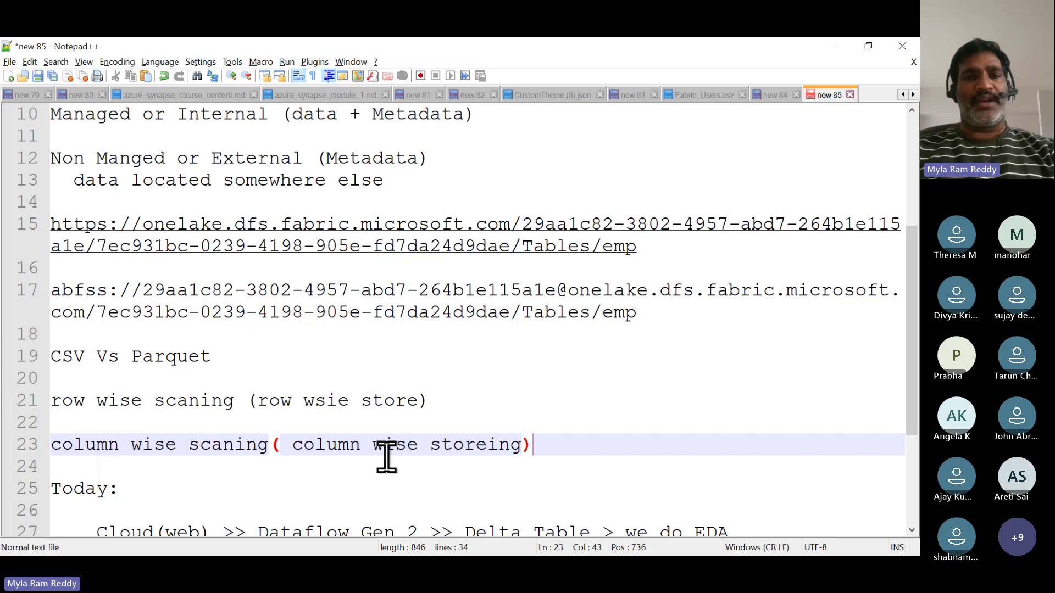
scroll(476, 448, "down", 1)
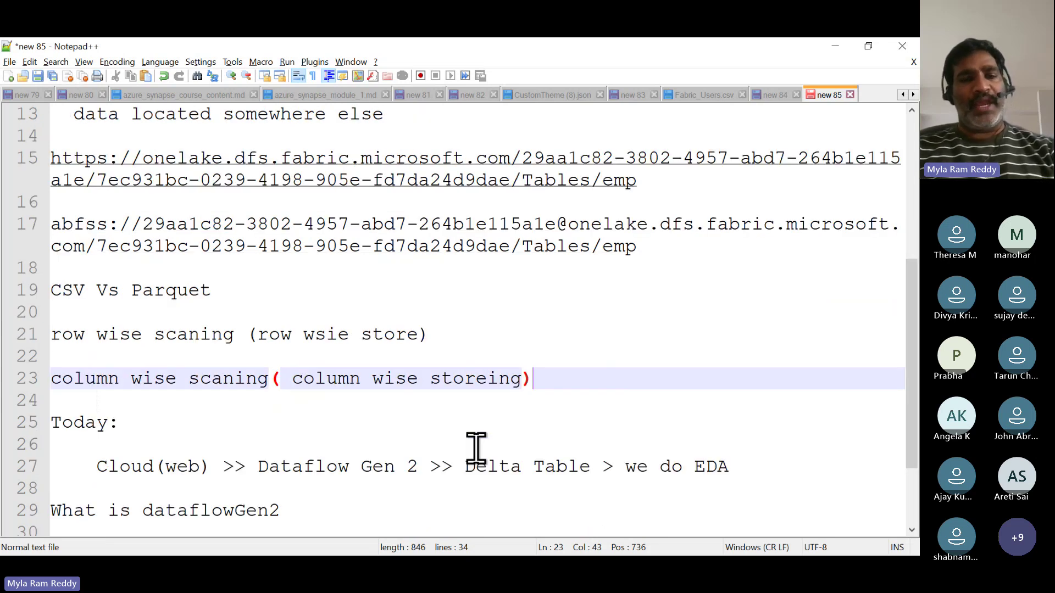
Switch to rritec_fabric_demo_lakehouse in Fabric, open the emp table's _delta_log folder, and check its _commits subfolder.
key("alt+Tab")
key("alt+Tab")
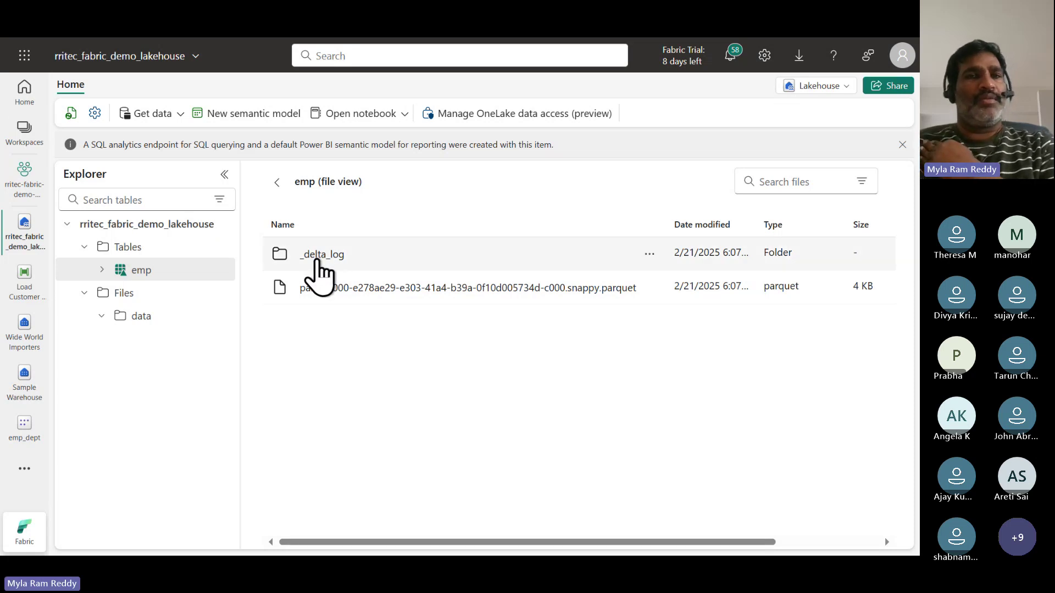
left_click(323, 256)
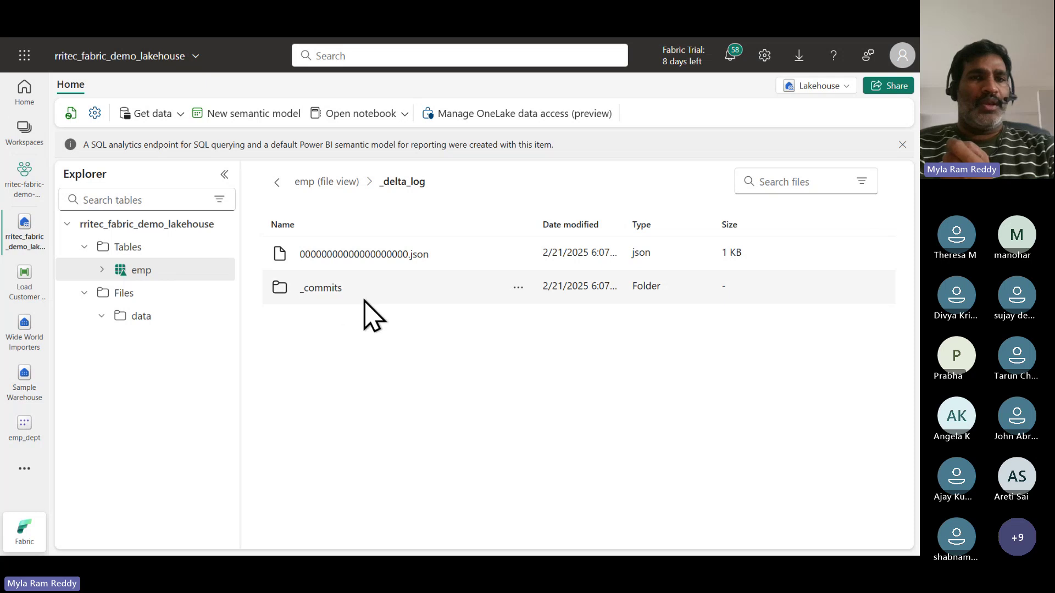
left_click(327, 288)
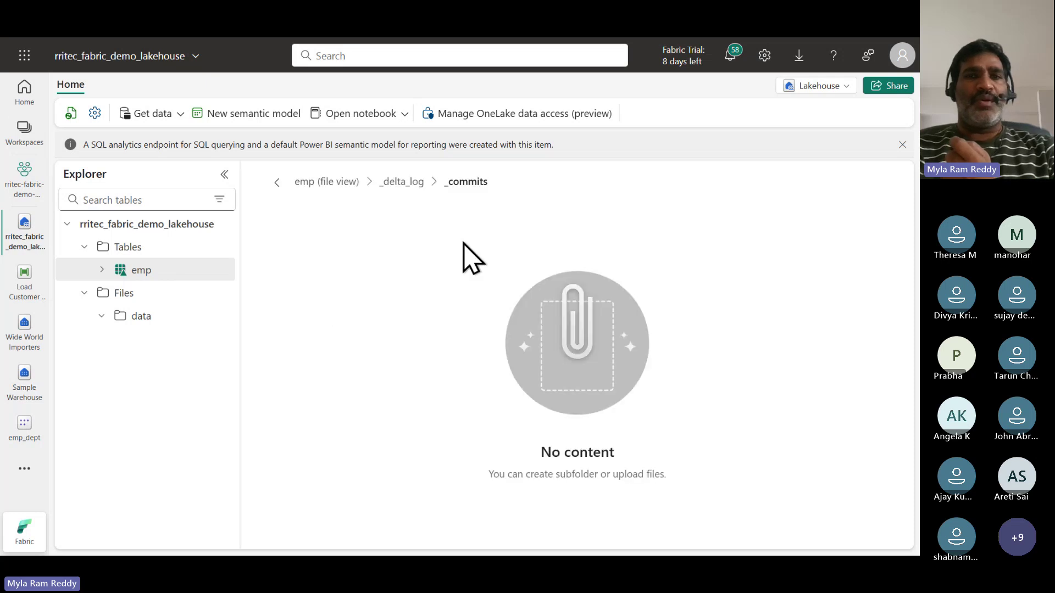
left_click(404, 183)
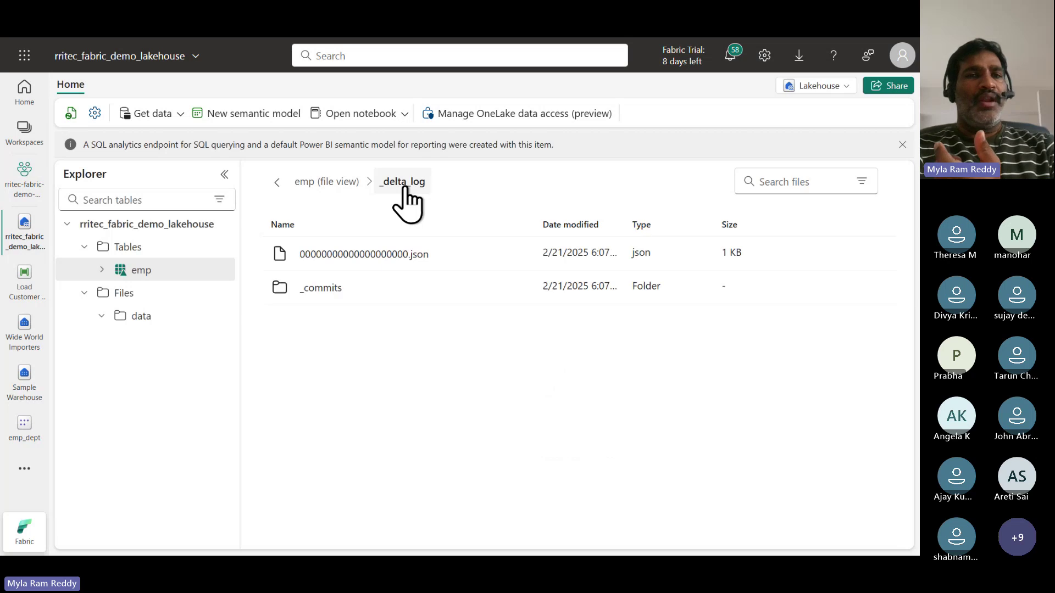
Open the JSON file in _delta_log and examine the commitInfo timestamp, operation, mode and isolation level.
left_click(390, 256)
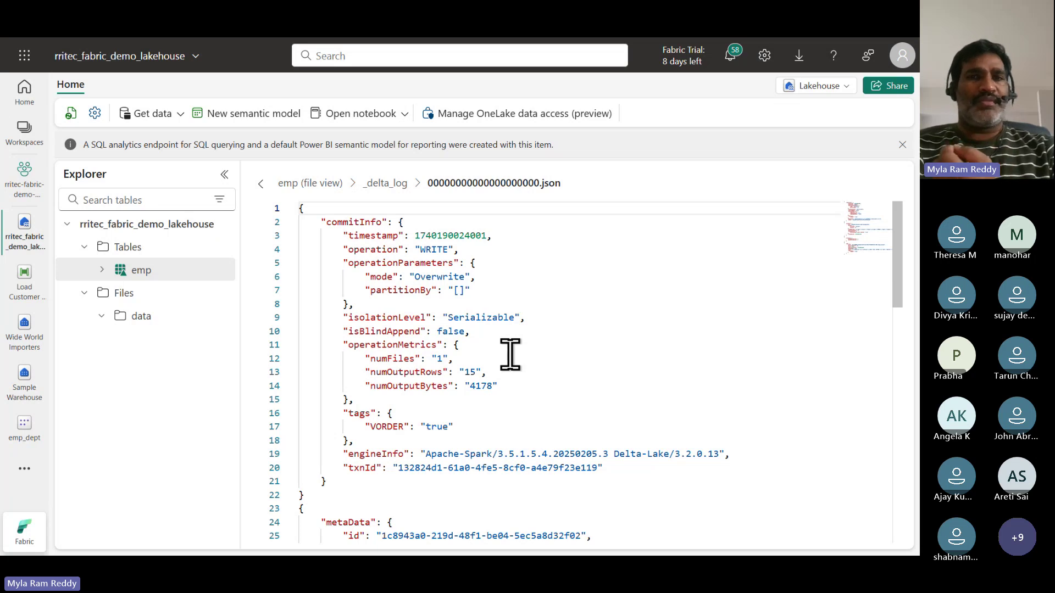
left_click(379, 237)
double_click(378, 236)
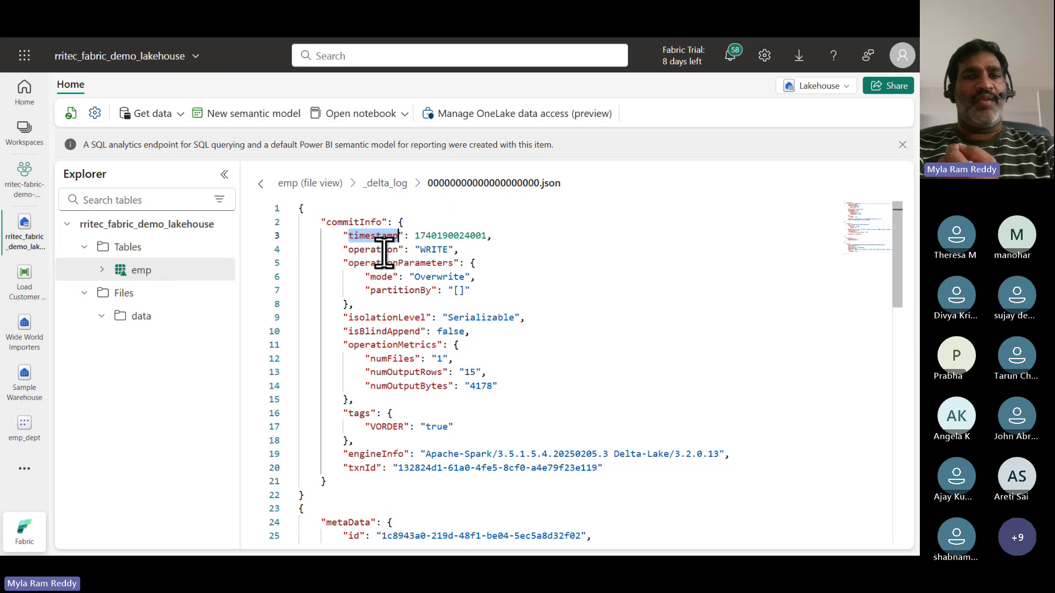
double_click(435, 250)
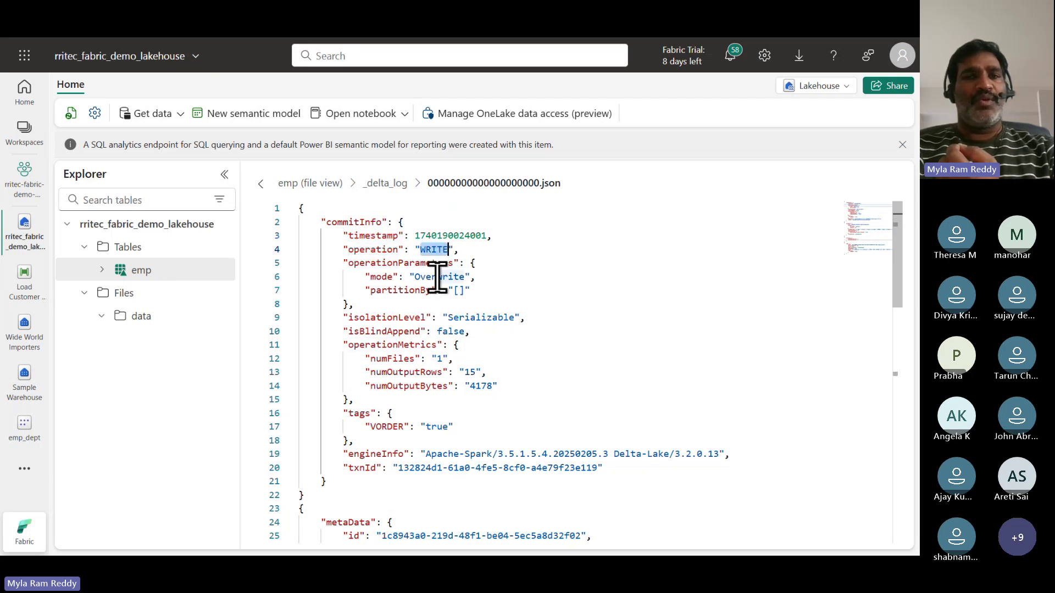
double_click(437, 277)
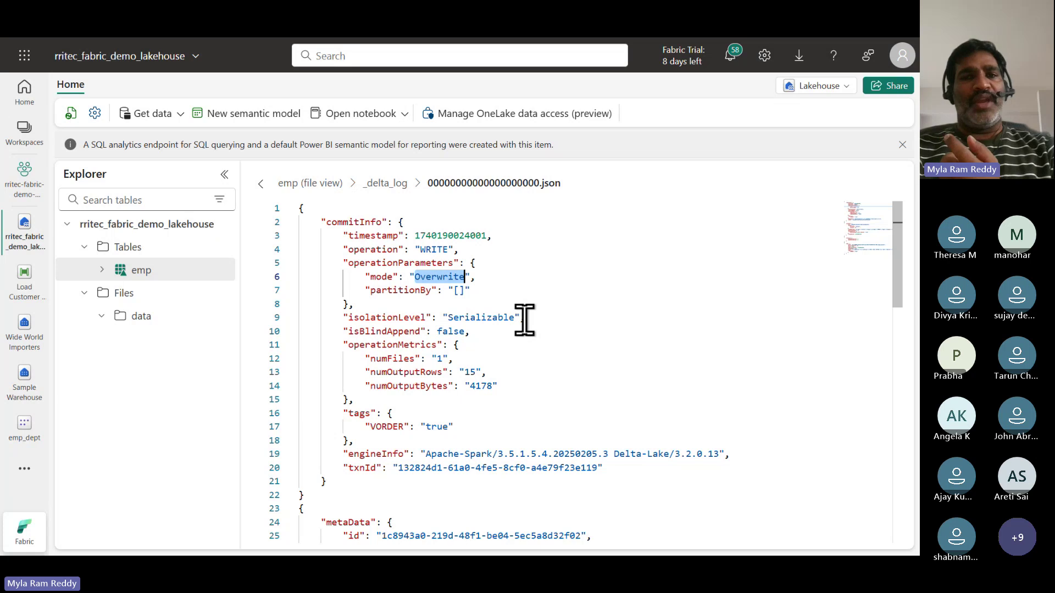
double_click(478, 317)
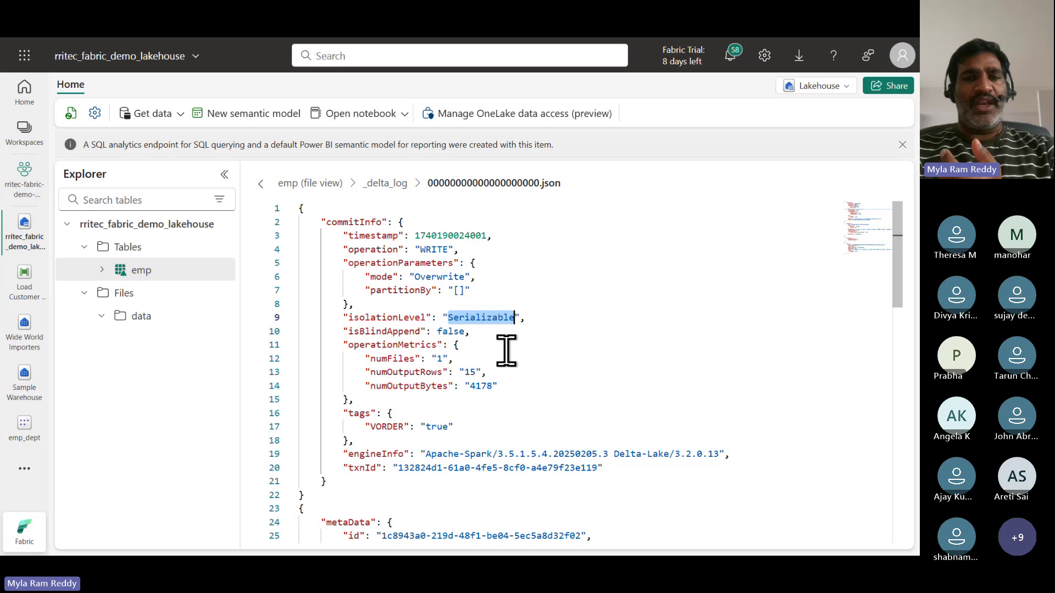
Examine the metaData section of the JSON log: format provider, delta.parquet.vorder.enabled setting and partitionColumns.
scroll(506, 350, "down", 6)
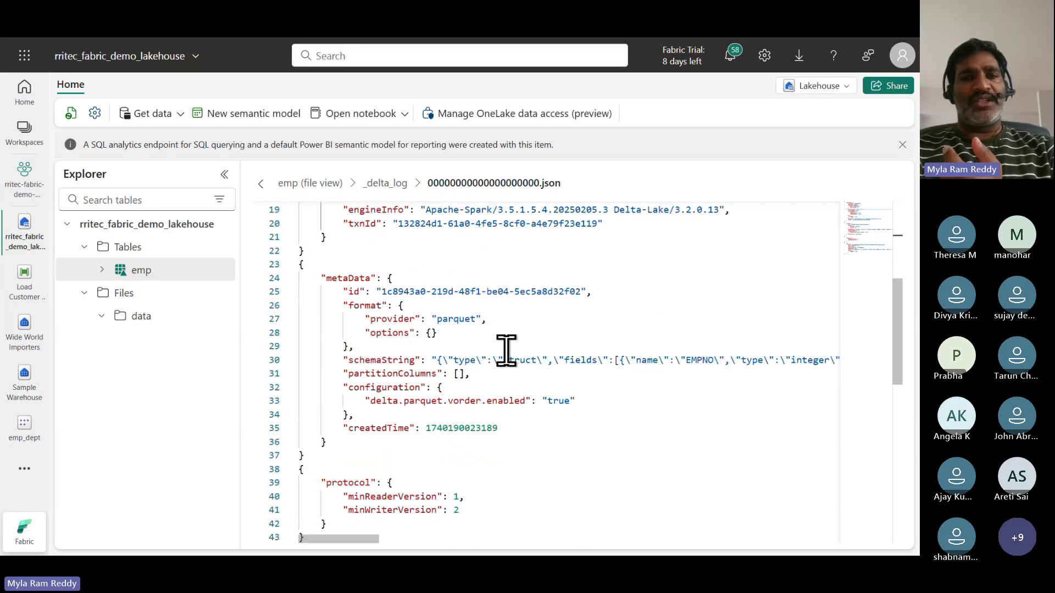
double_click(393, 320)
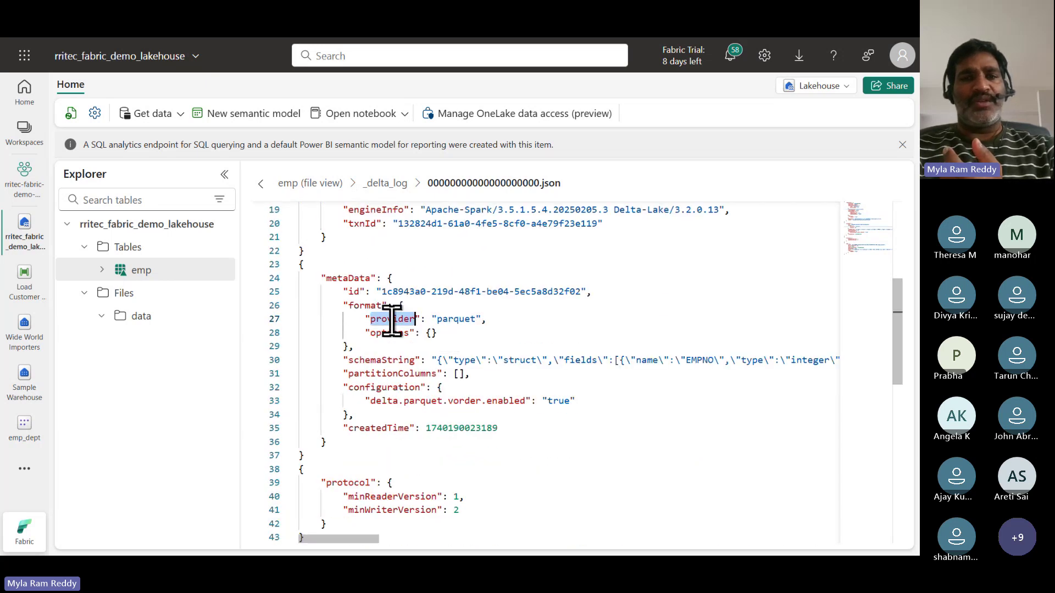
double_click(452, 319)
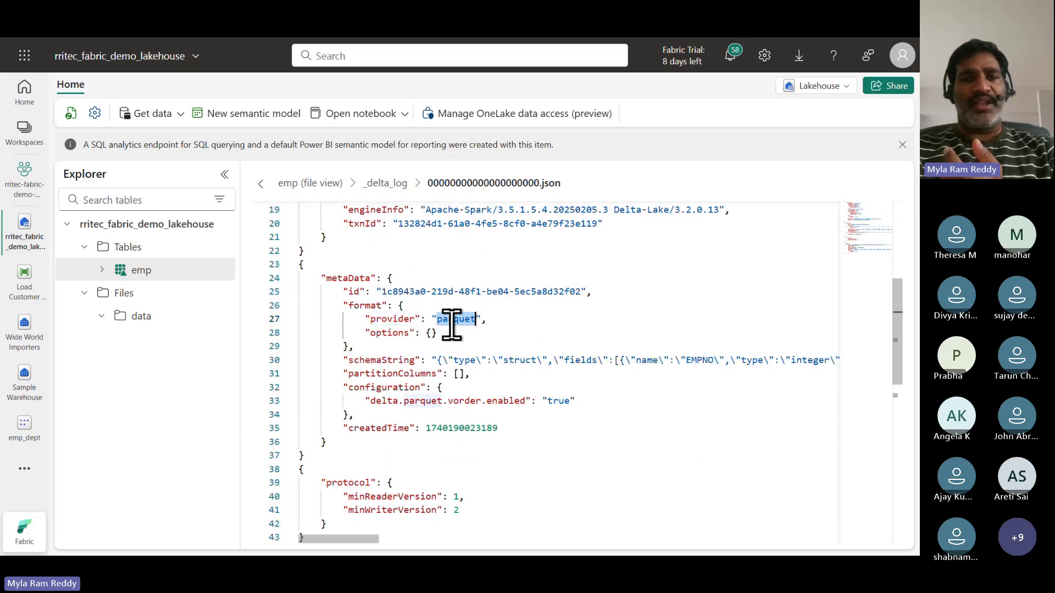
double_click(464, 401)
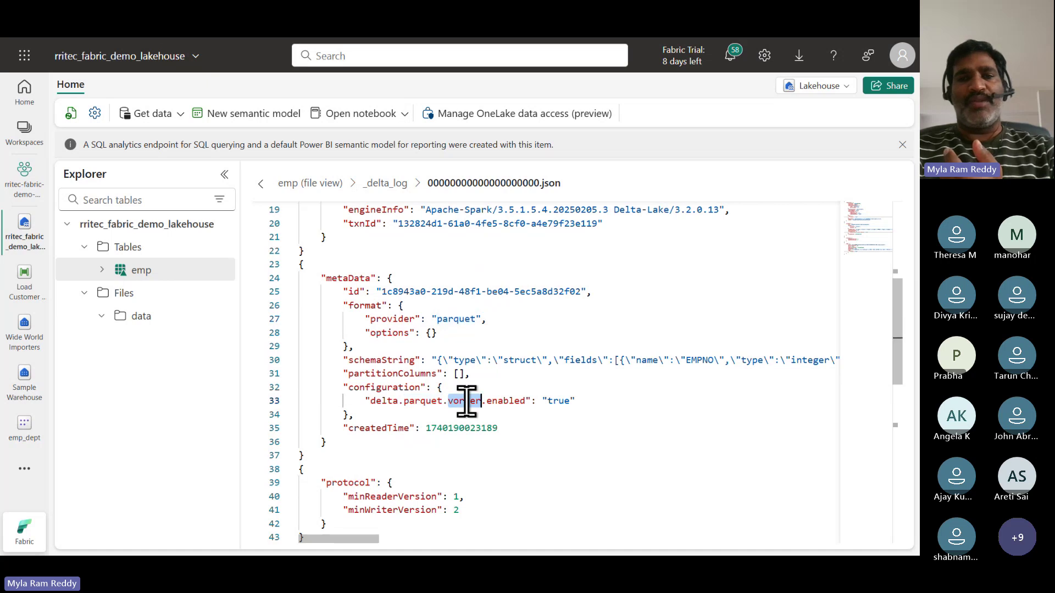
double_click(560, 401)
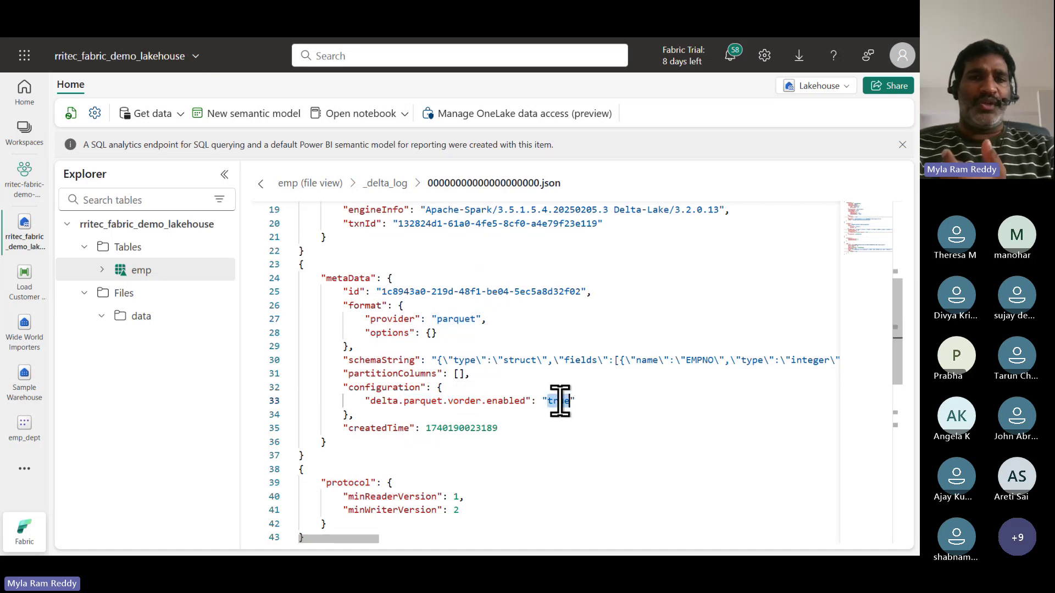
double_click(401, 373)
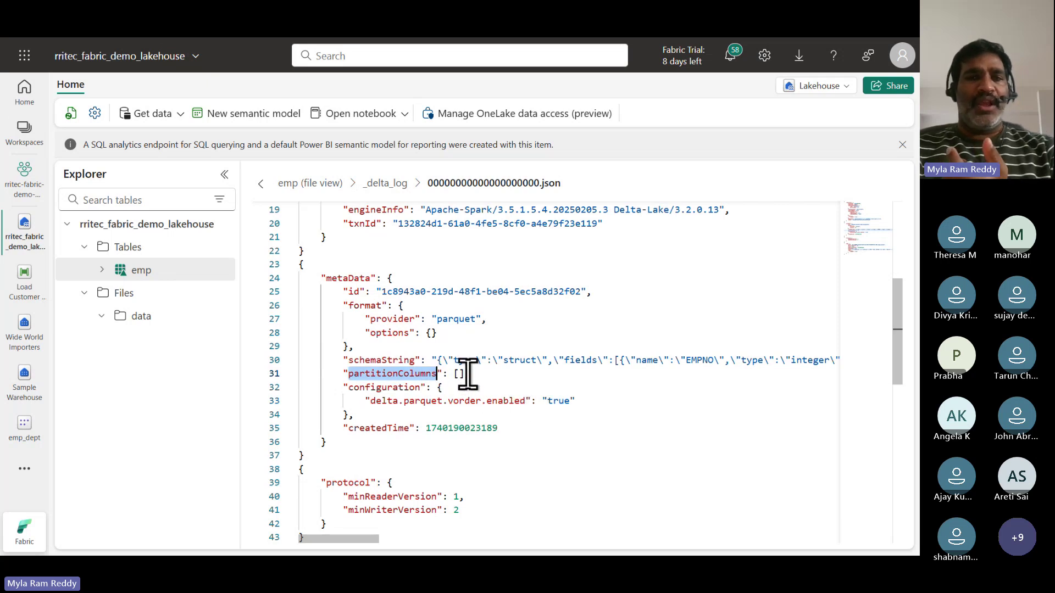
Examine the stats entry in the log's add section, covering numRecords and the MGR minimum value.
scroll(467, 375, "down", 3)
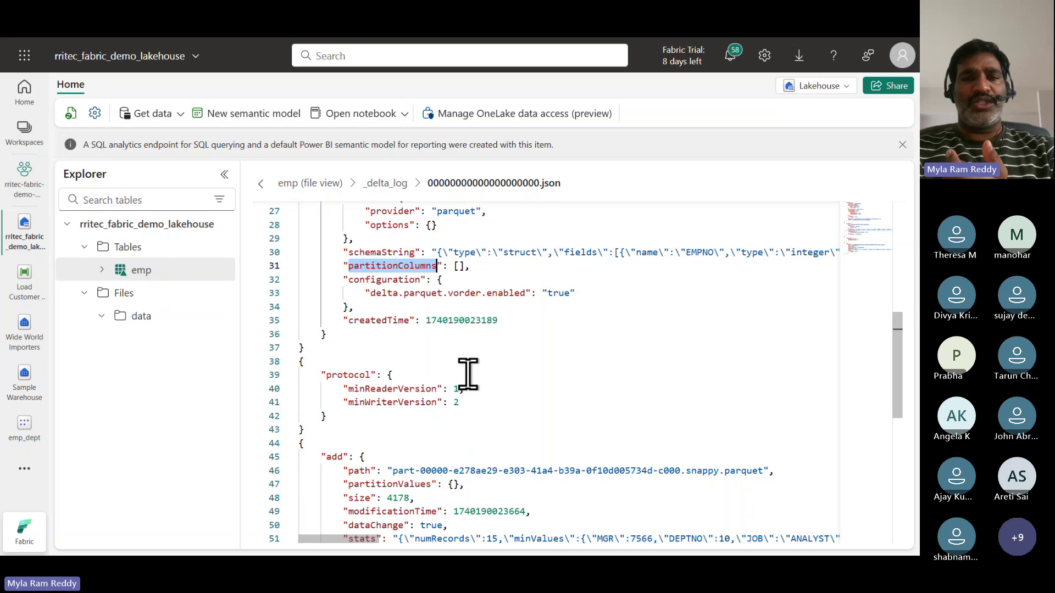
scroll(468, 375, "down", 4)
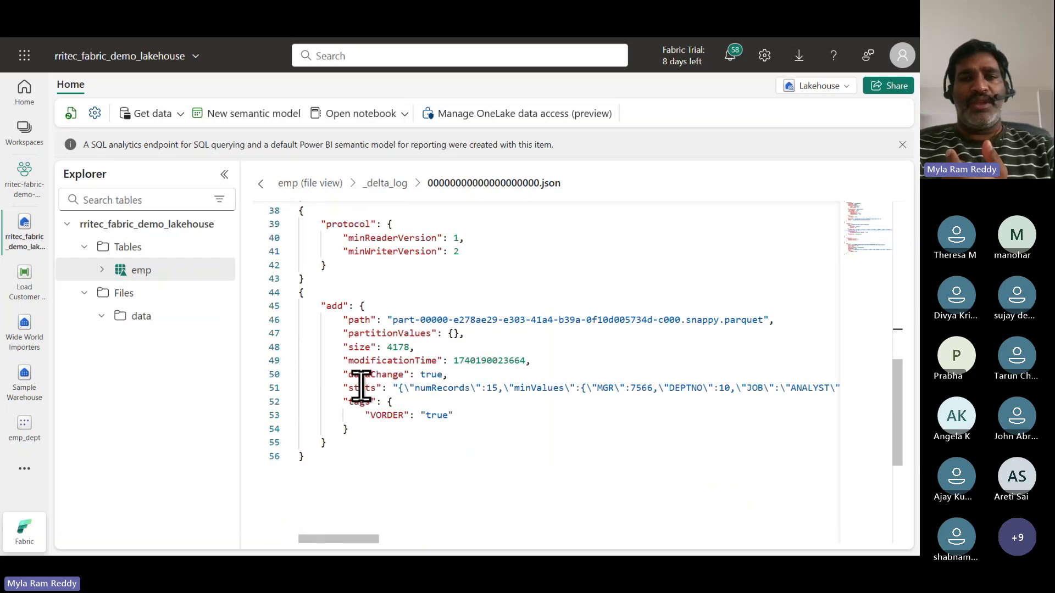
double_click(442, 388)
double_click(605, 387)
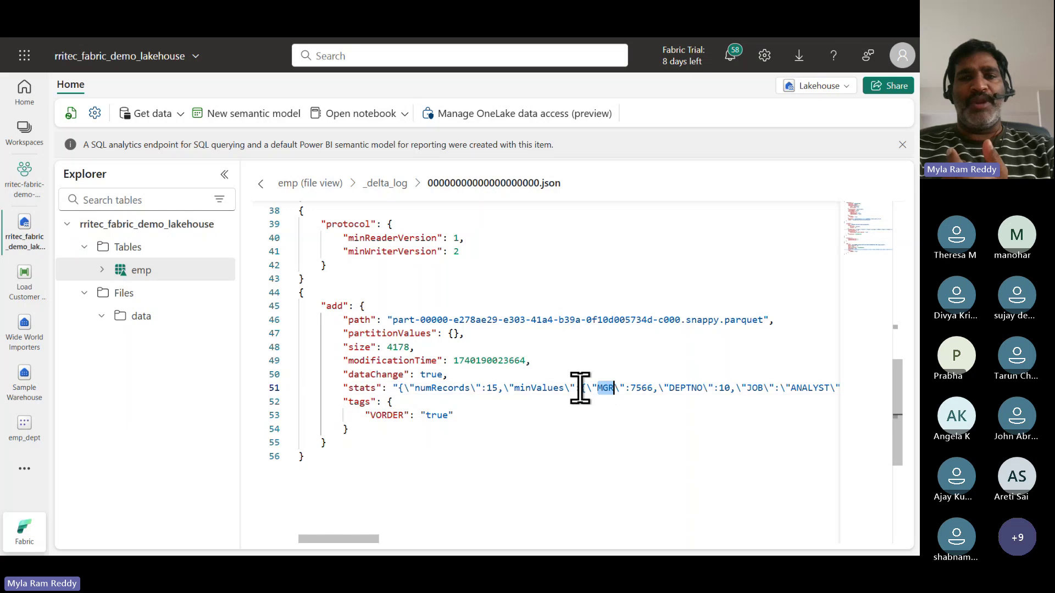
Examine the minValues for MGR, DEPTNO and JOB in the add section's stats, plus its size and VORDER tag.
double_click(530, 388)
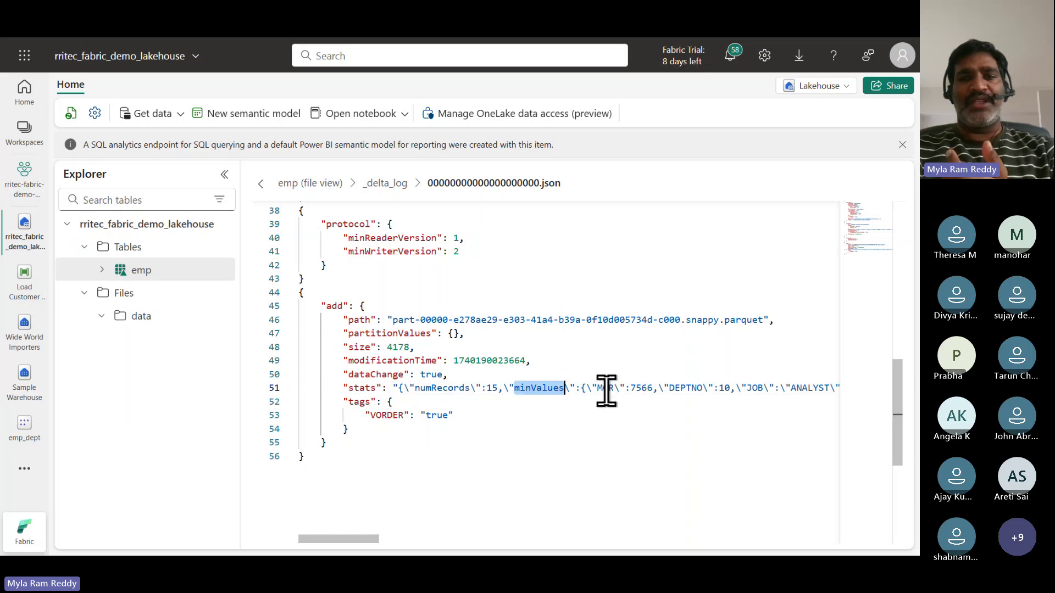
double_click(605, 388)
double_click(640, 388)
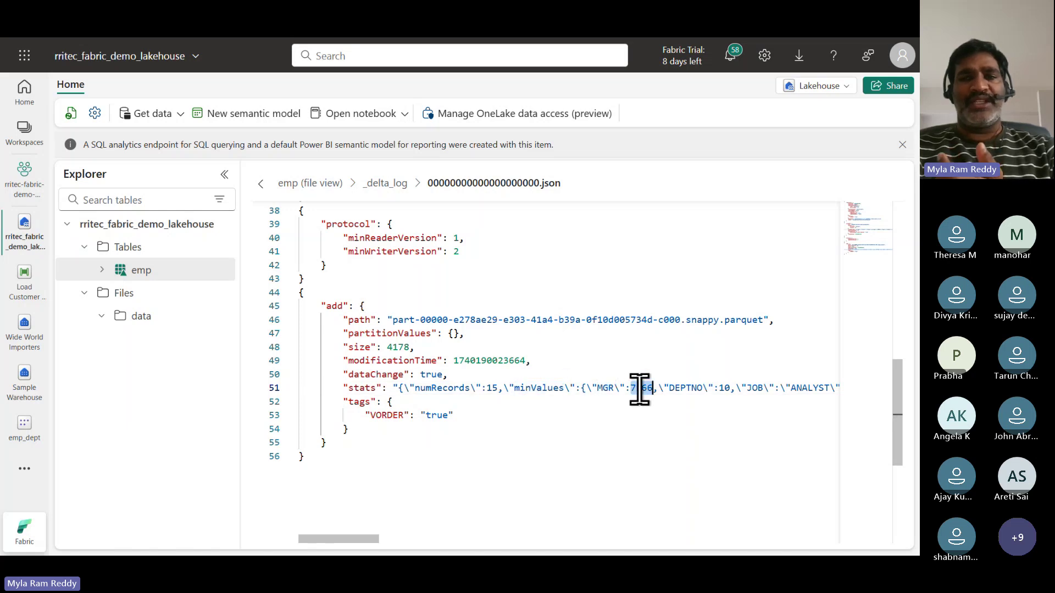
double_click(684, 388)
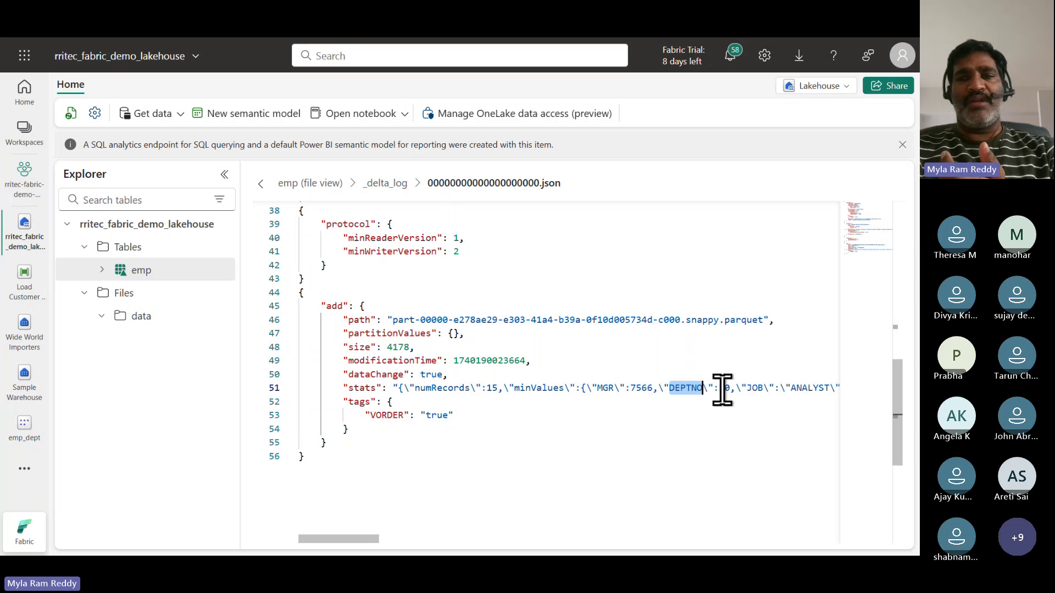
double_click(754, 388)
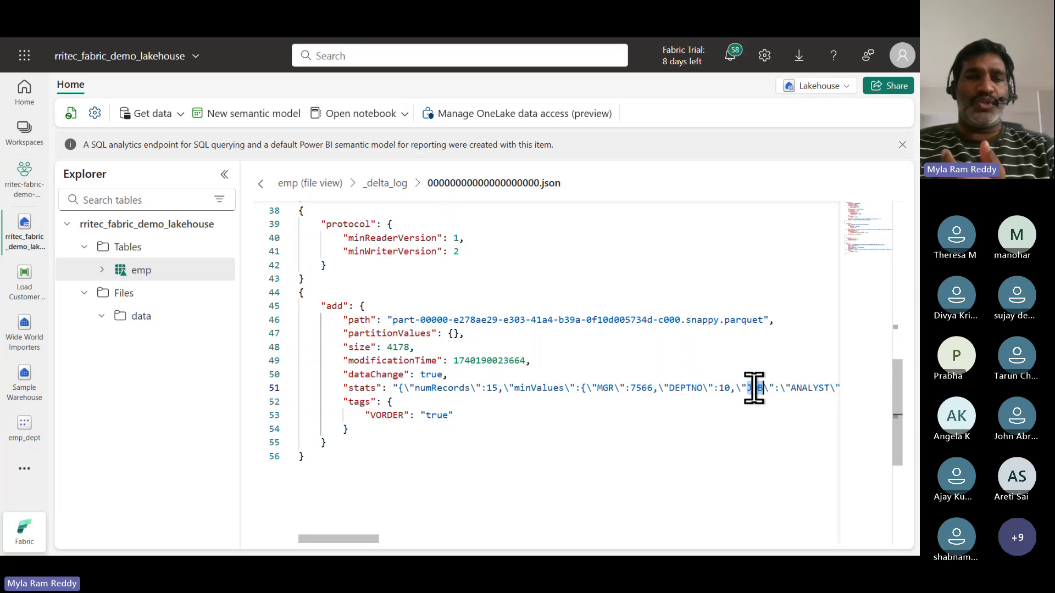
left_click(399, 347)
double_click(399, 347)
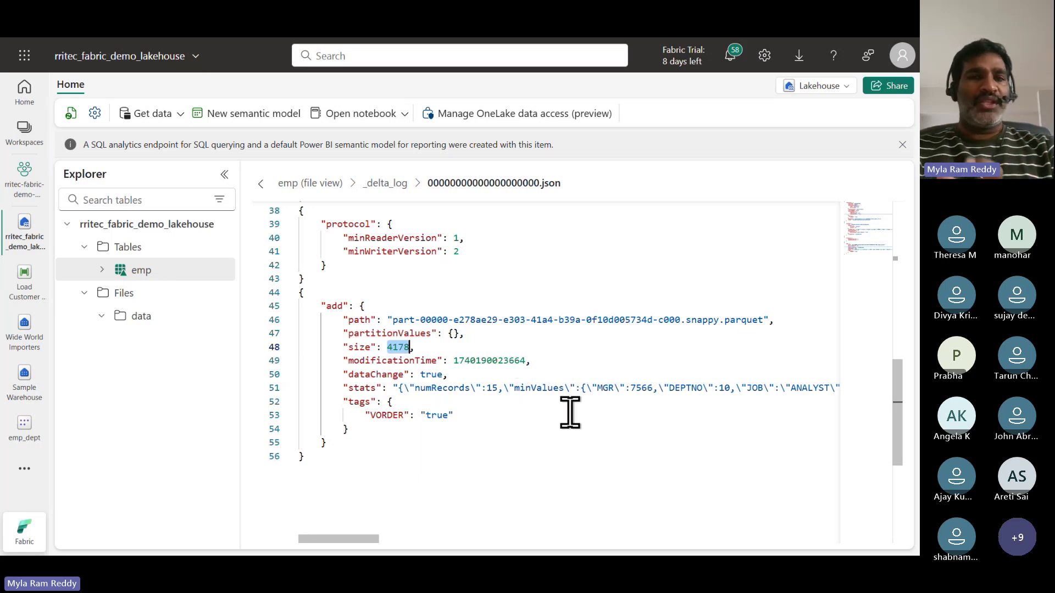
double_click(407, 413)
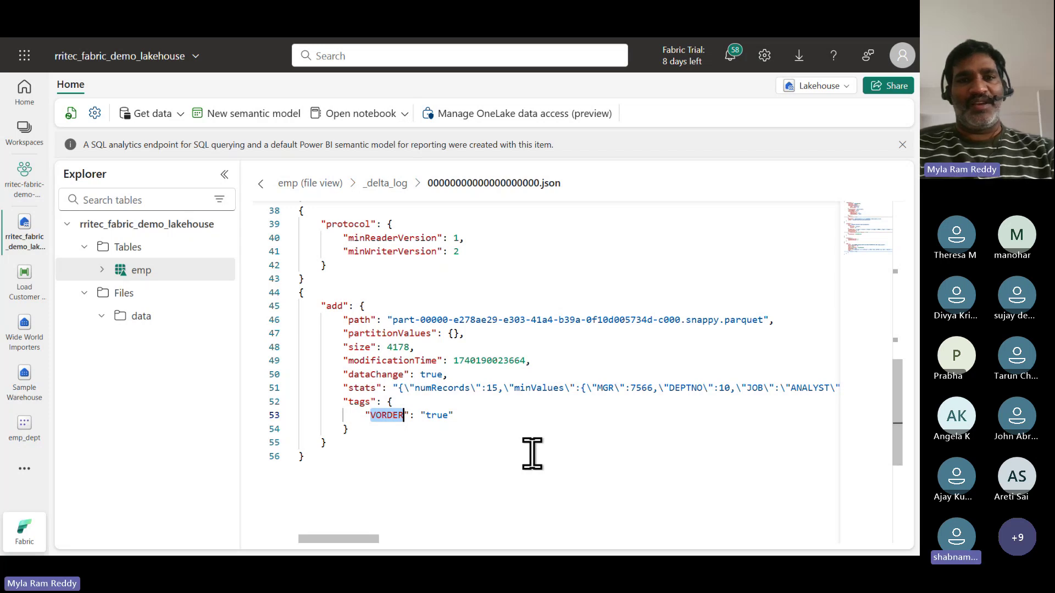
scroll(532, 453, "up", 9)
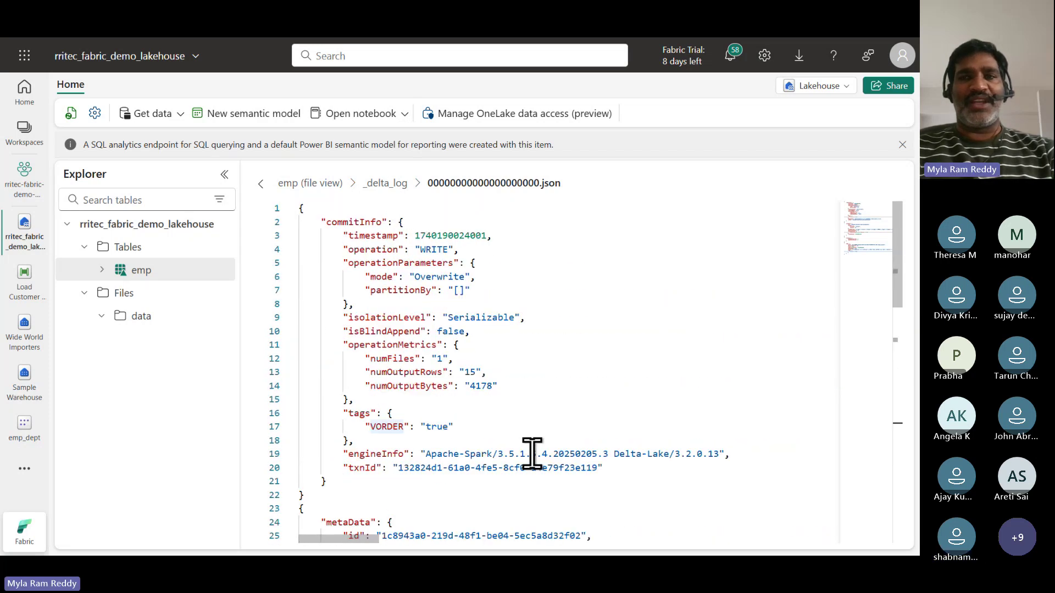
Load emp.csv from the data folder into a new lakehouse table named emp1.
left_click(143, 317)
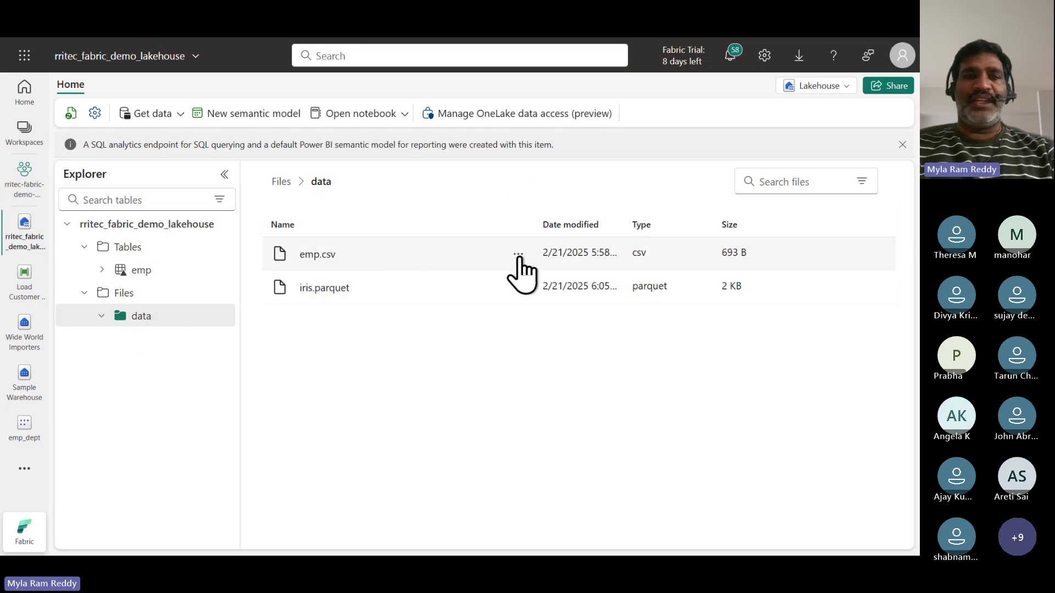
left_click(520, 255)
mouse_move(610, 276)
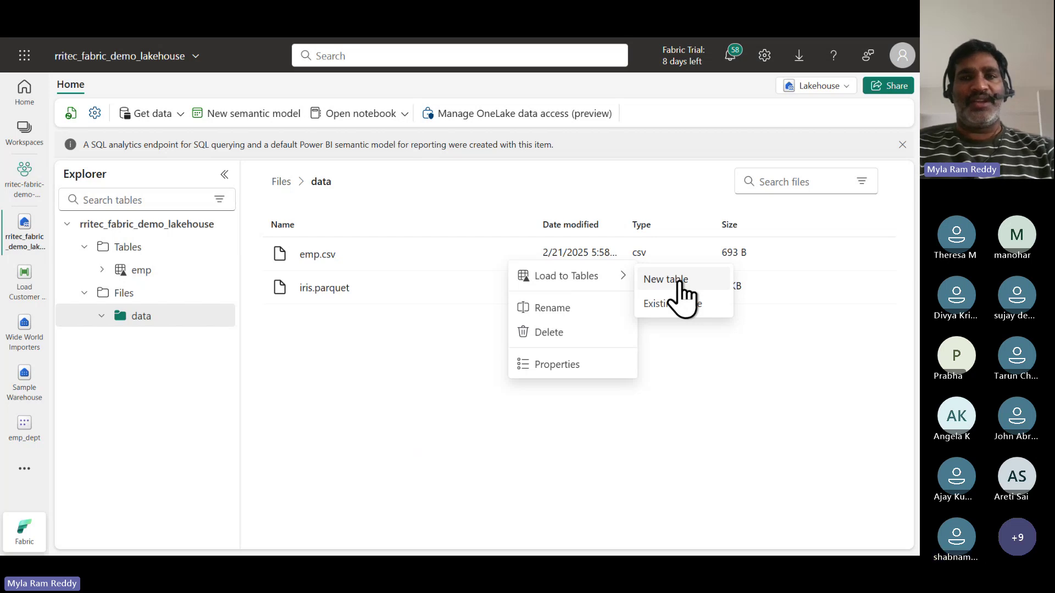
left_click(681, 284)
type("1")
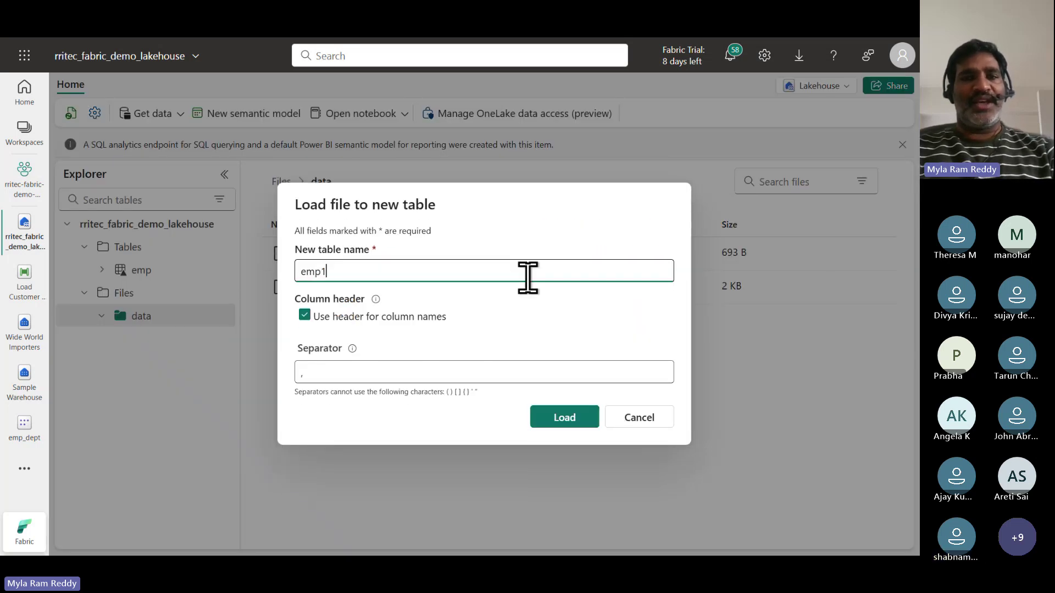
left_click(566, 421)
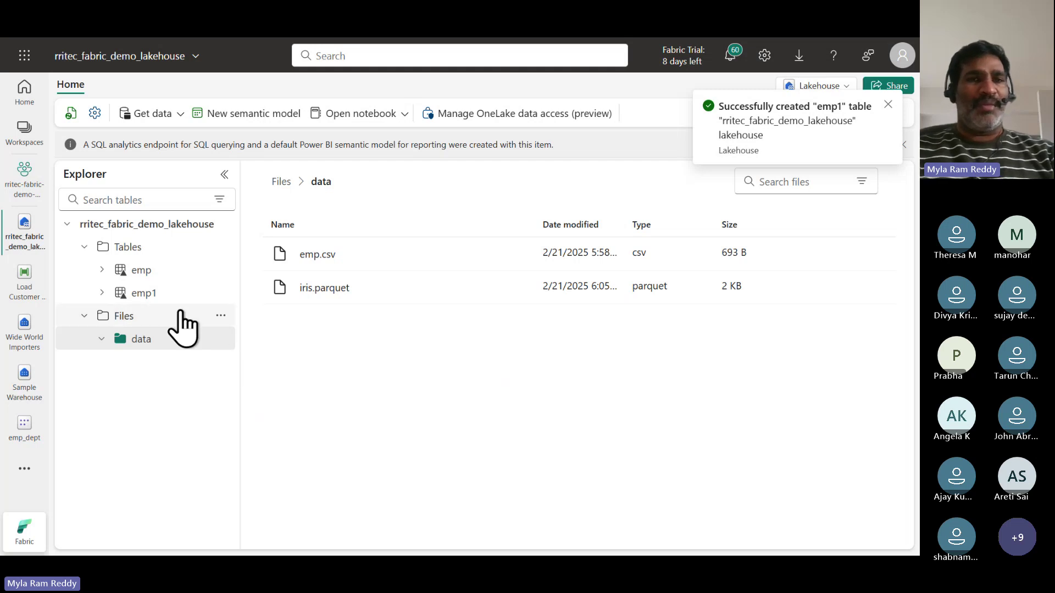
View the emp1 table's files and open the JSON log in its _delta_log folder.
left_click(222, 293)
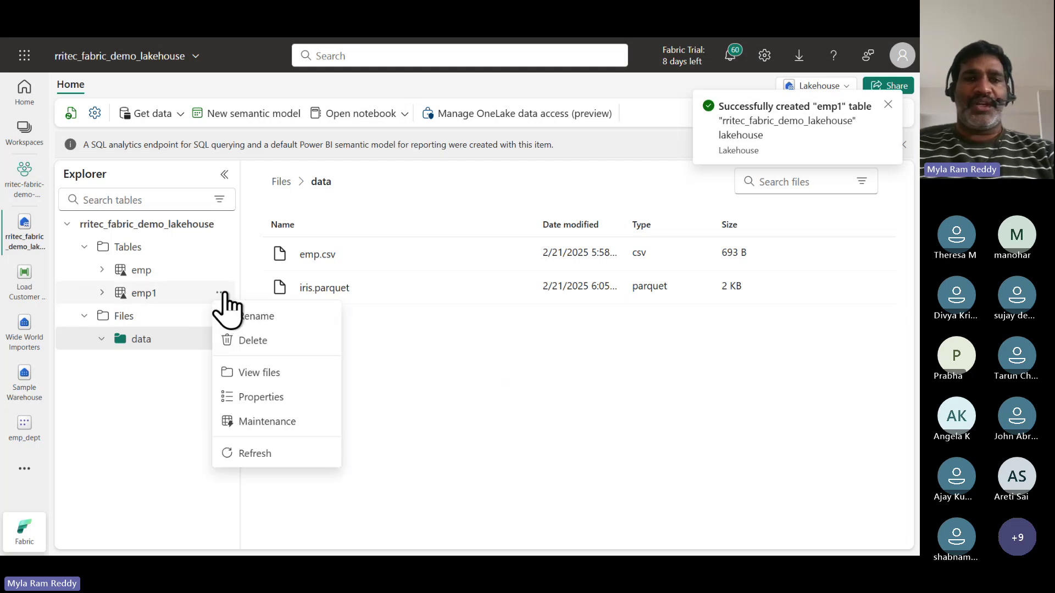
left_click(238, 358)
left_click(221, 293)
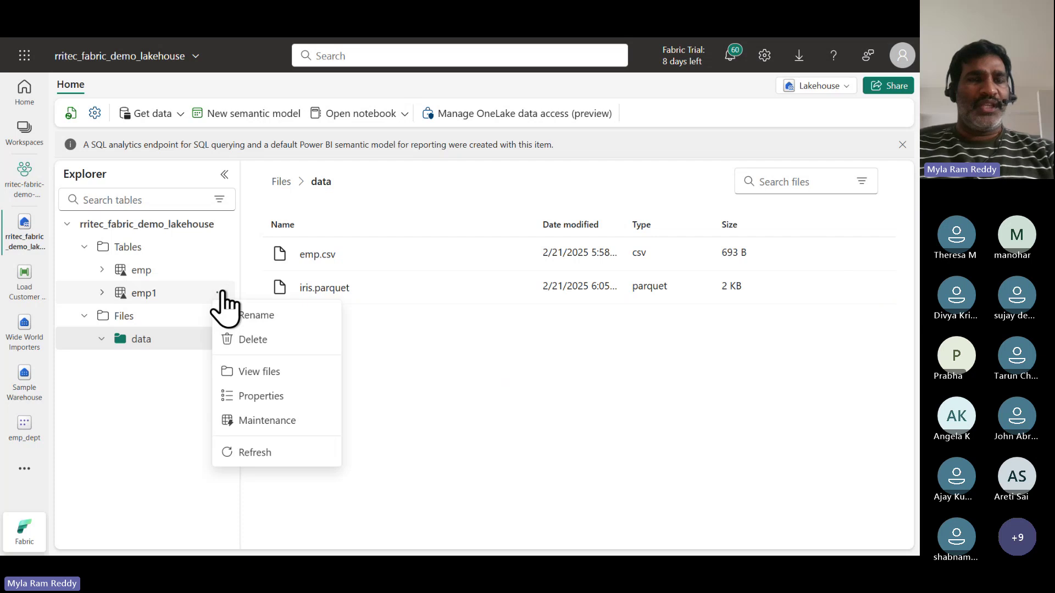
left_click(259, 373)
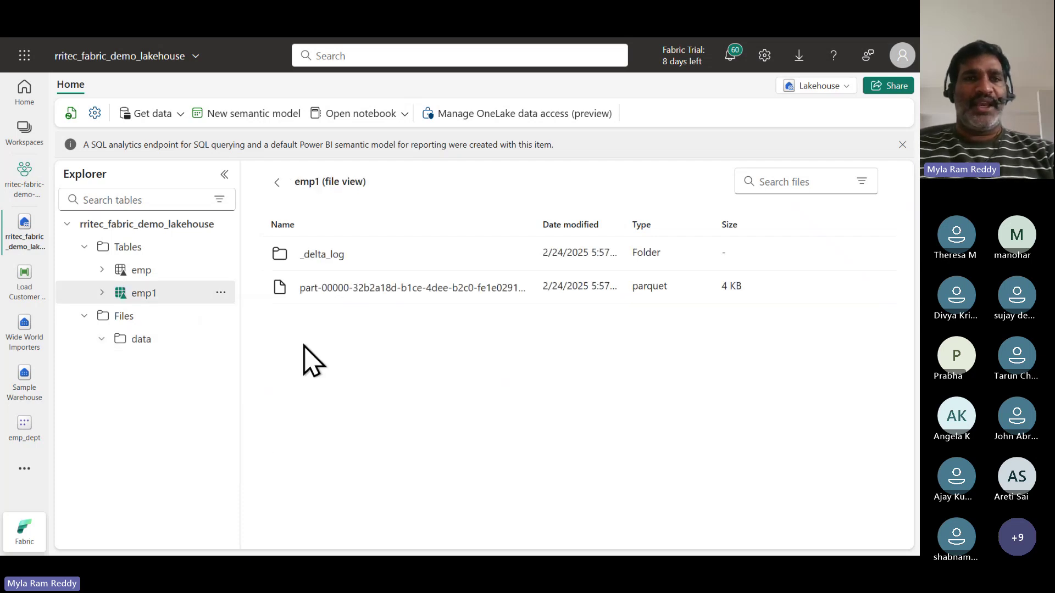
left_click(332, 256)
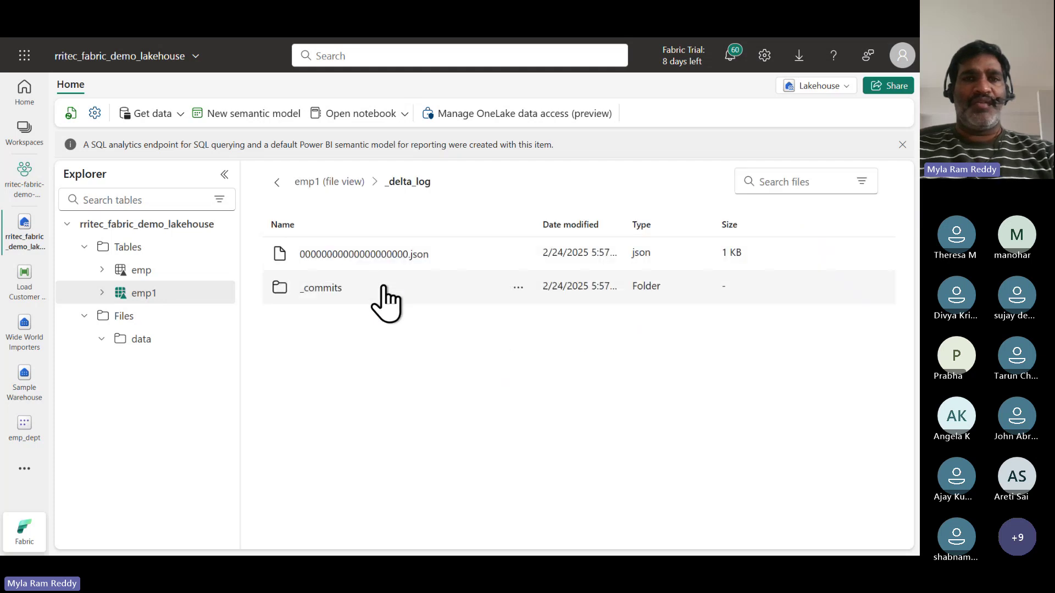
left_click(383, 255)
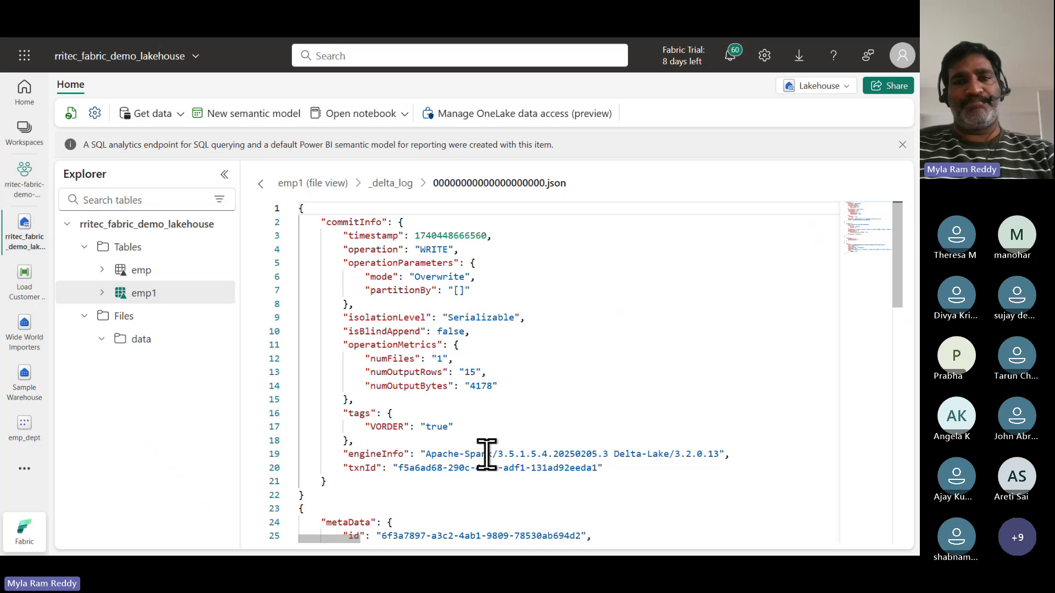
Examine the engineInfo and txnId entries in emp1's commitInfo, and dismiss the SQL endpoint and OneLake app banners.
scroll(487, 454, "down", 1)
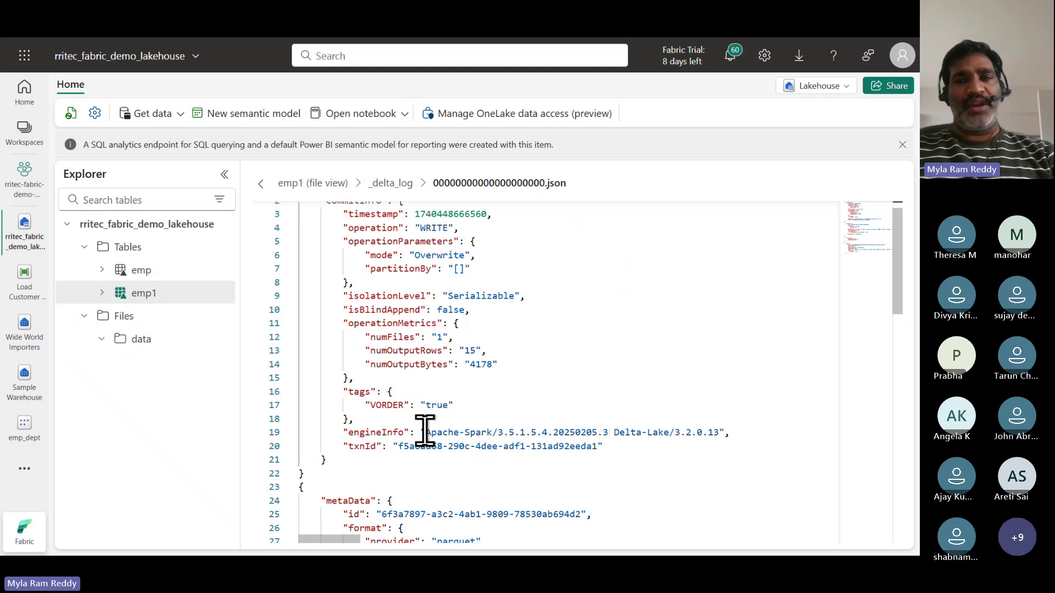
left_click_drag(426, 432, 703, 445)
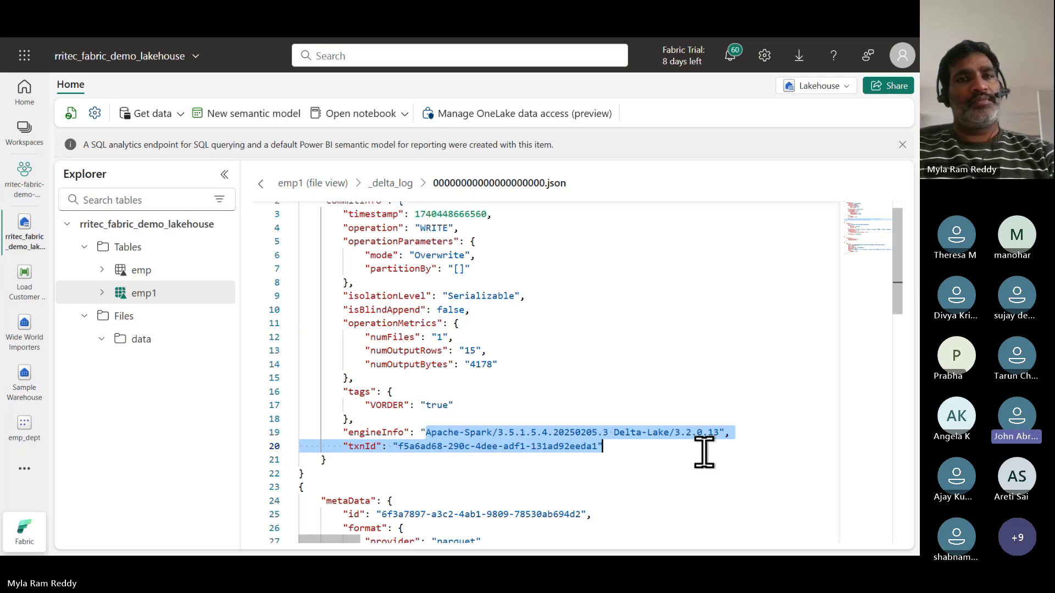
scroll(589, 383, "up", 1)
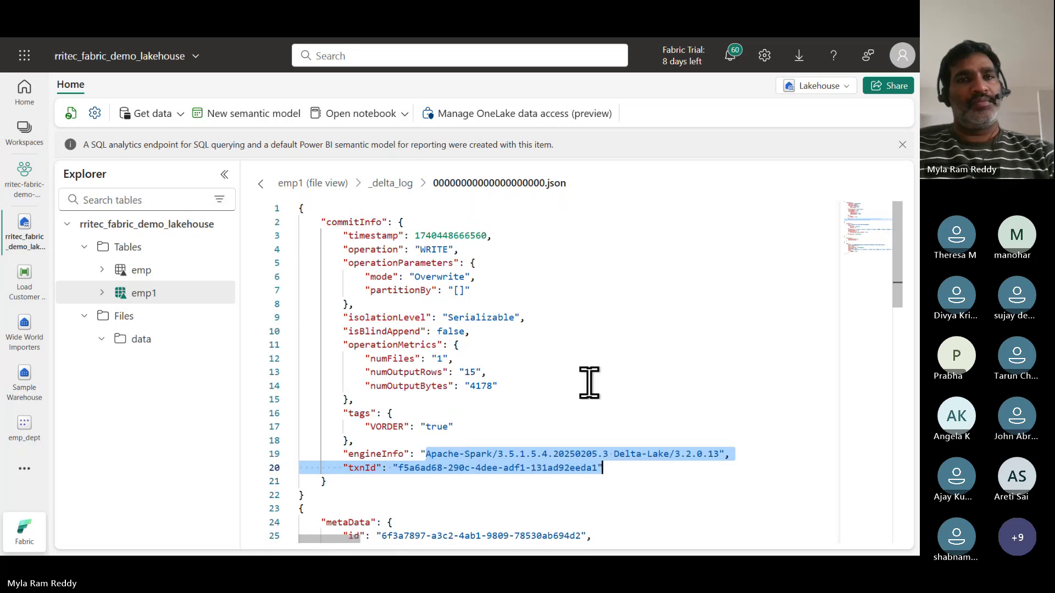
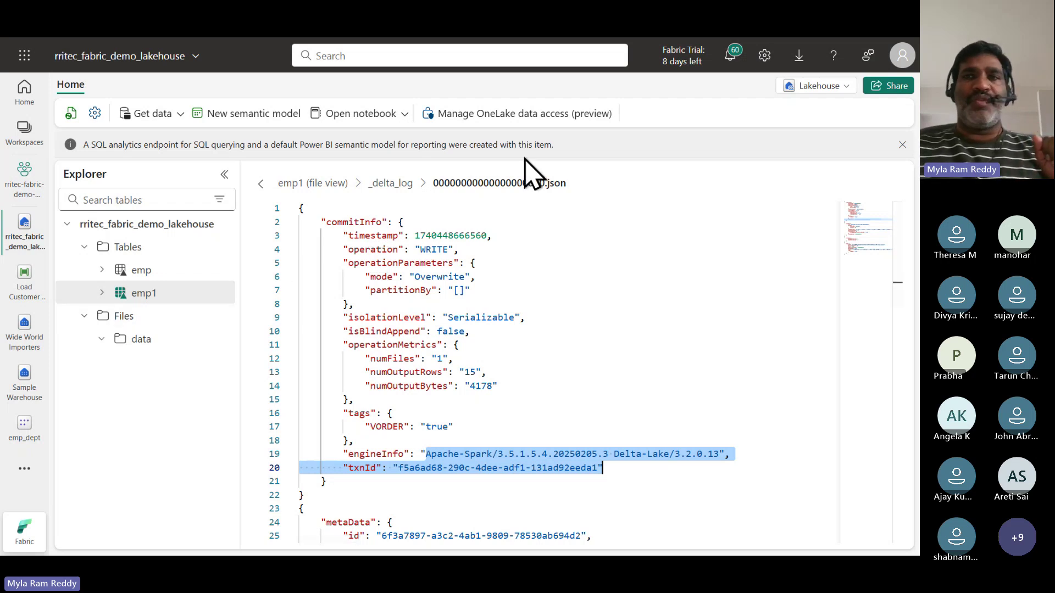
left_click(902, 145)
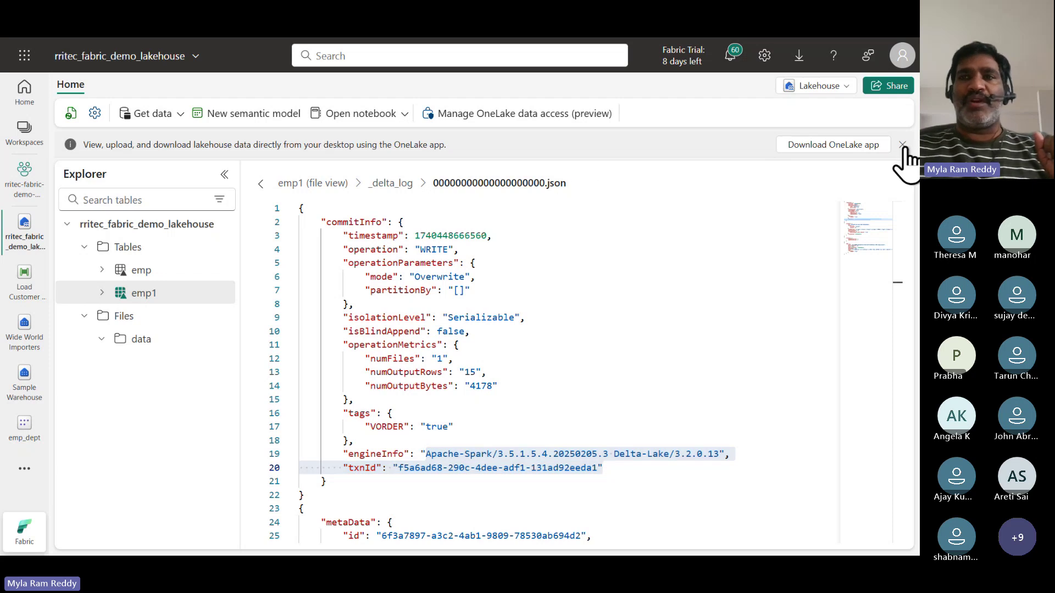
left_click(902, 145)
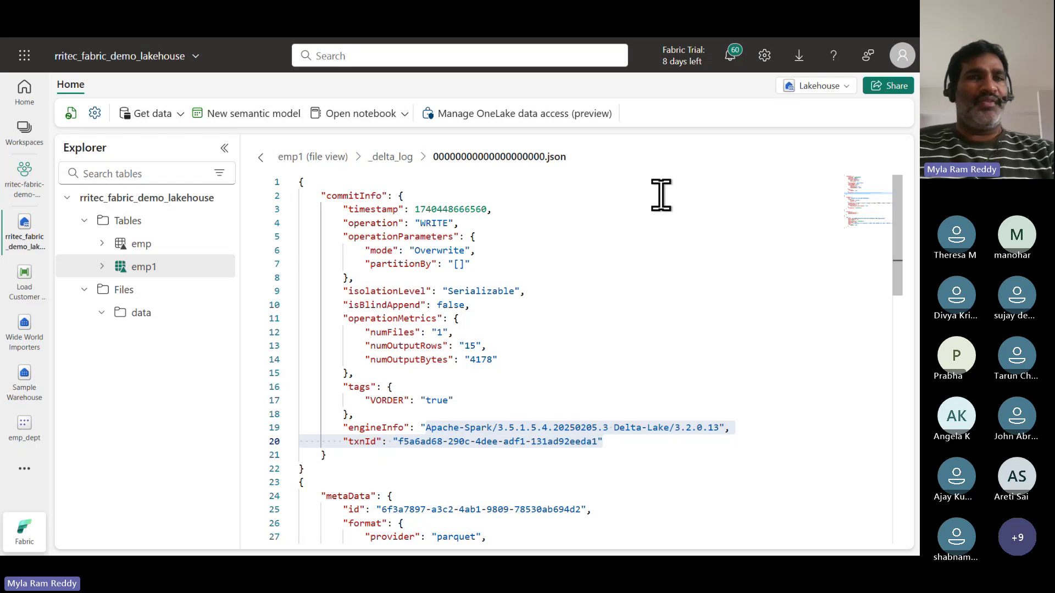
Switch to File Explorer and open the Tables folder of rritec_fabric_demo_lakehouse.Lakehouse in OneLake's rritec-fabric-demo-workspace.
key("super+e")
double_click(256, 67)
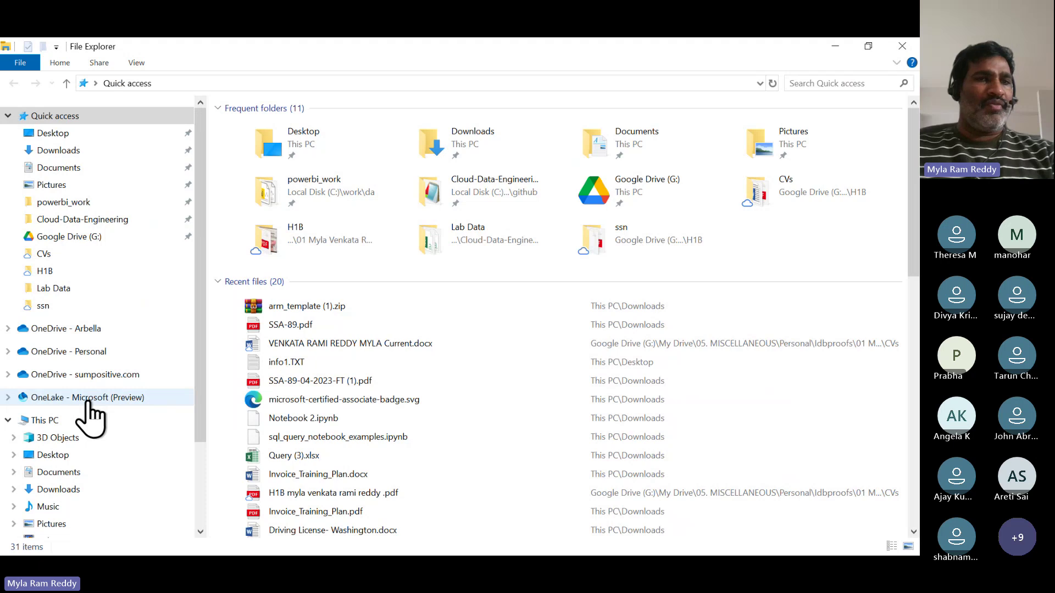
left_click(84, 400)
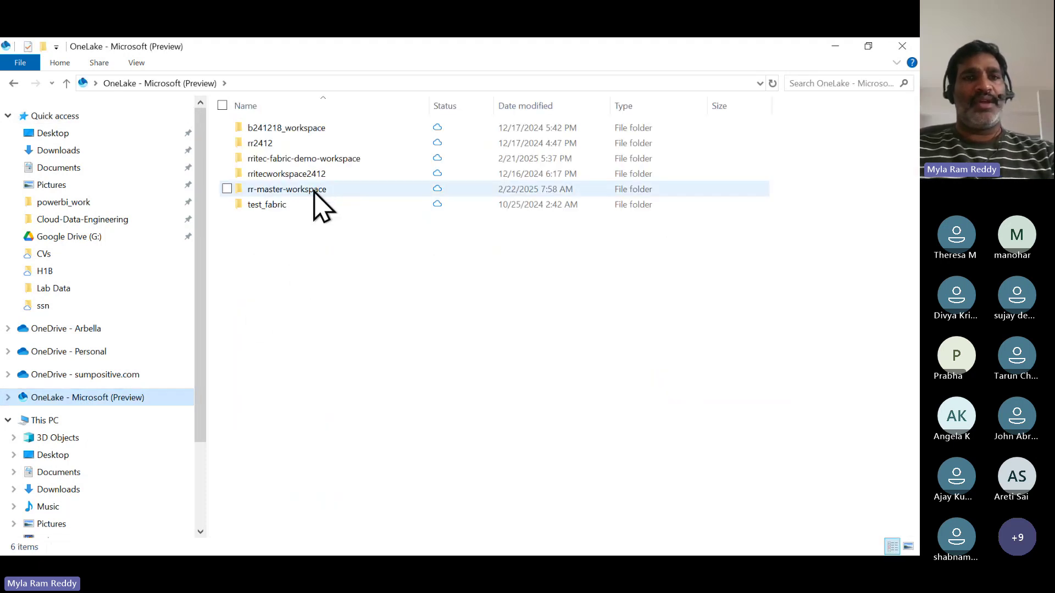
double_click(306, 159)
double_click(308, 128)
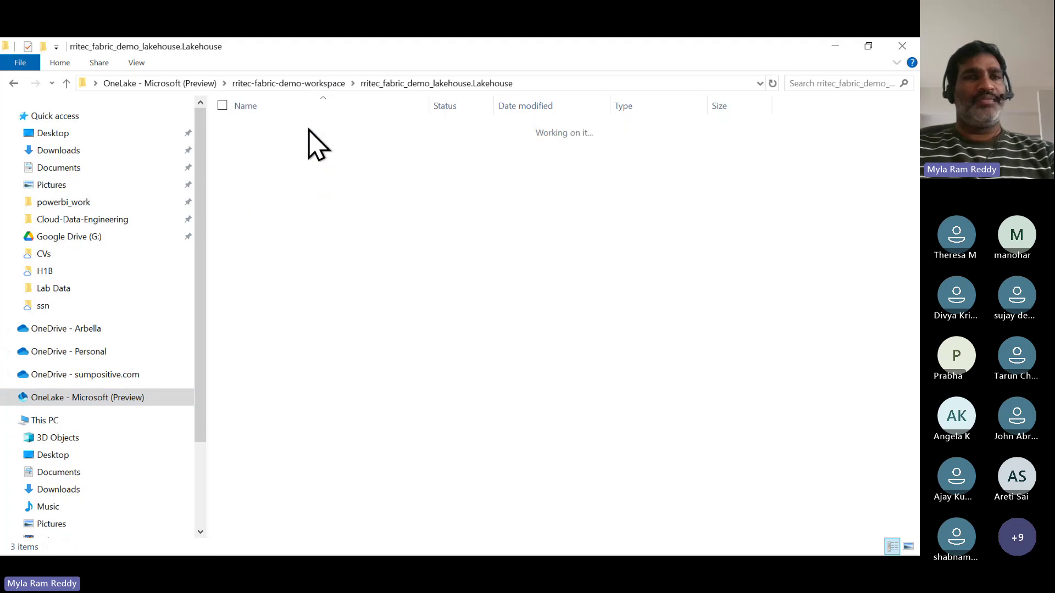
double_click(266, 159)
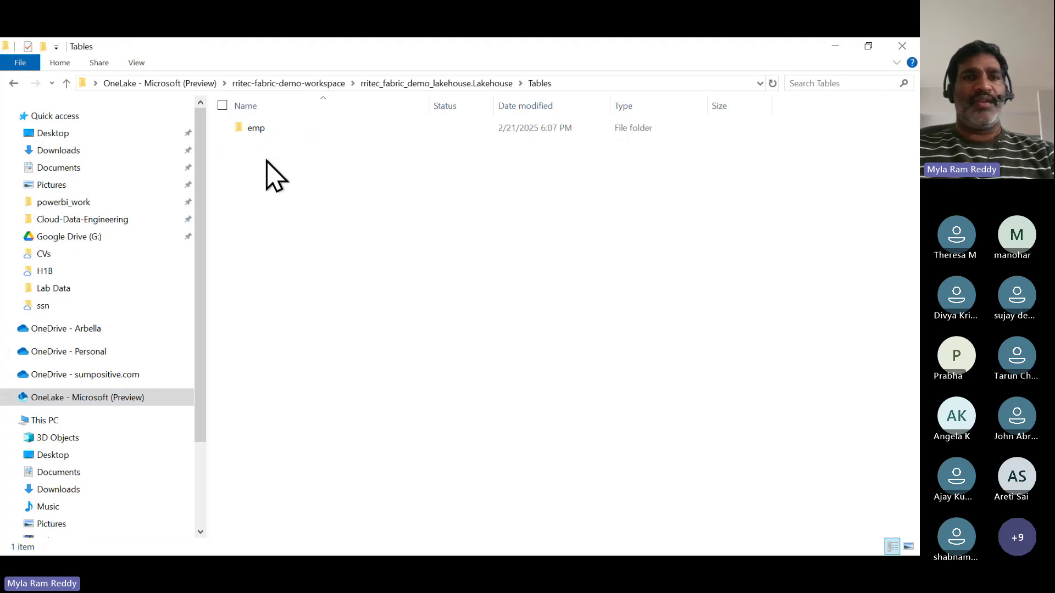
Sync the local OneLake folder from OneLake and open the emp1 table's _delta_log folder.
right_click(99, 404)
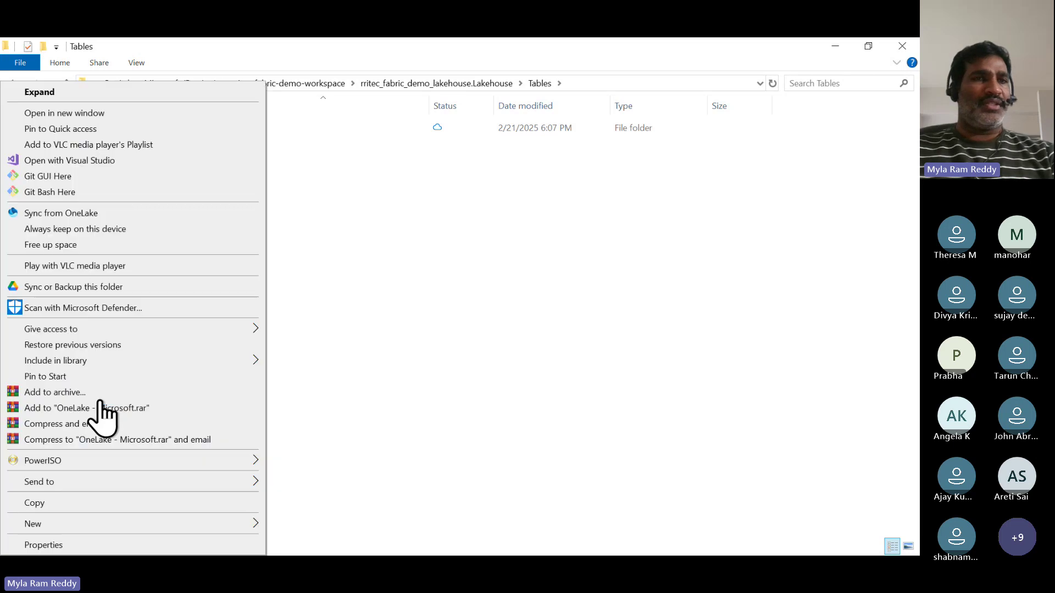
left_click(77, 214)
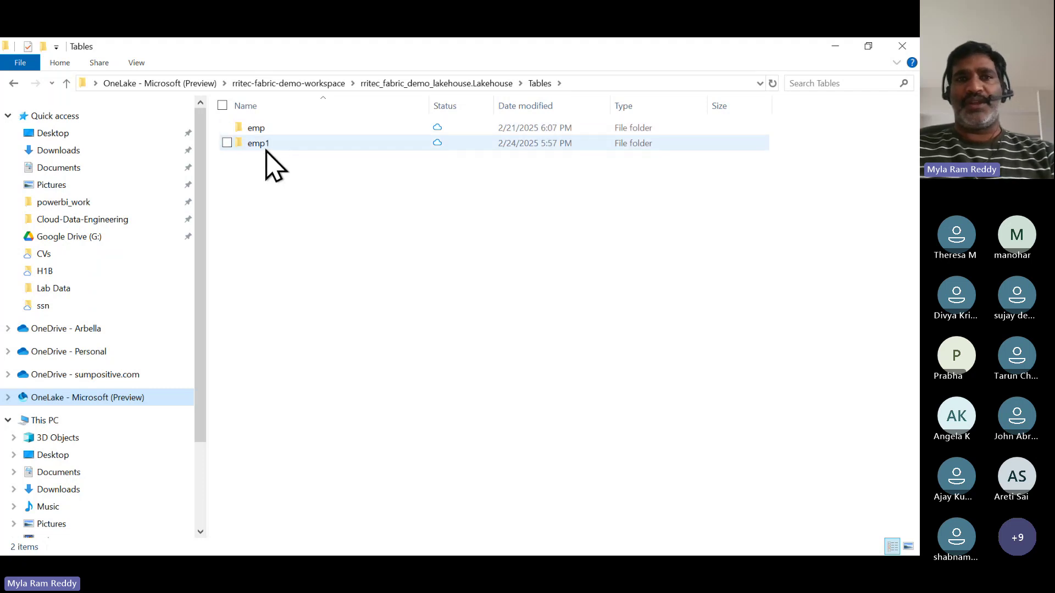
left_click(266, 146)
double_click(266, 146)
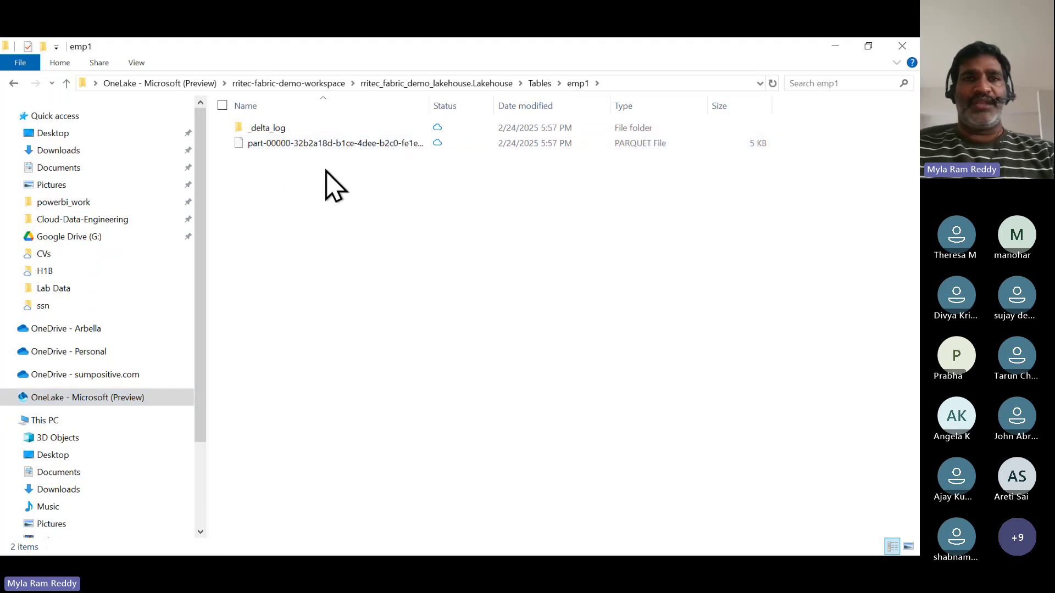
left_click(277, 135)
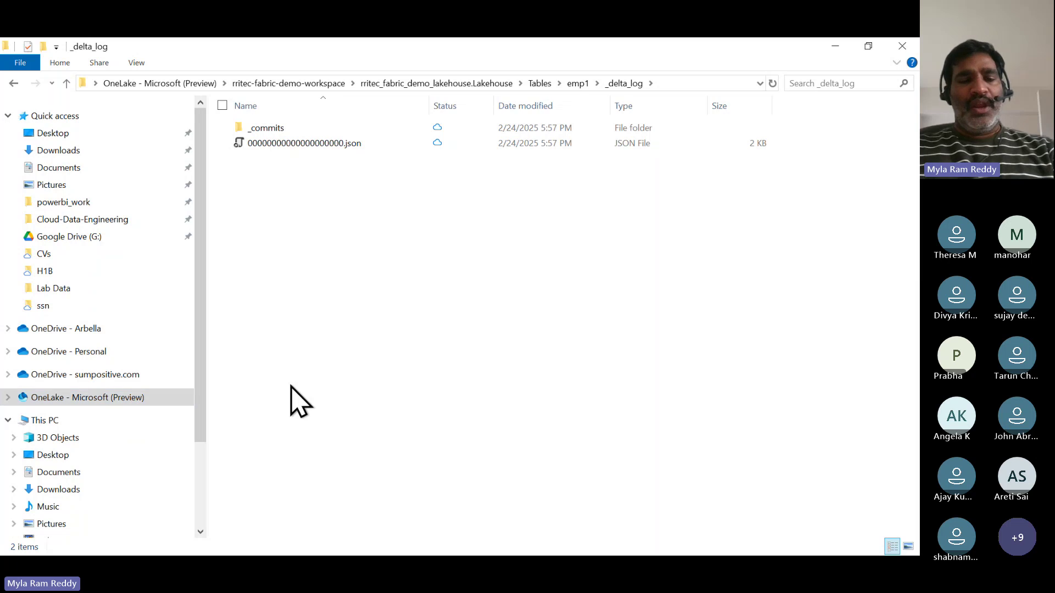
Switch to the Notepad++ notes, highlight the Cloud(web) to Dataflow Gen 2 to Delta Table line, and return to the Fabric lakehouse.
key("alt+Tab")
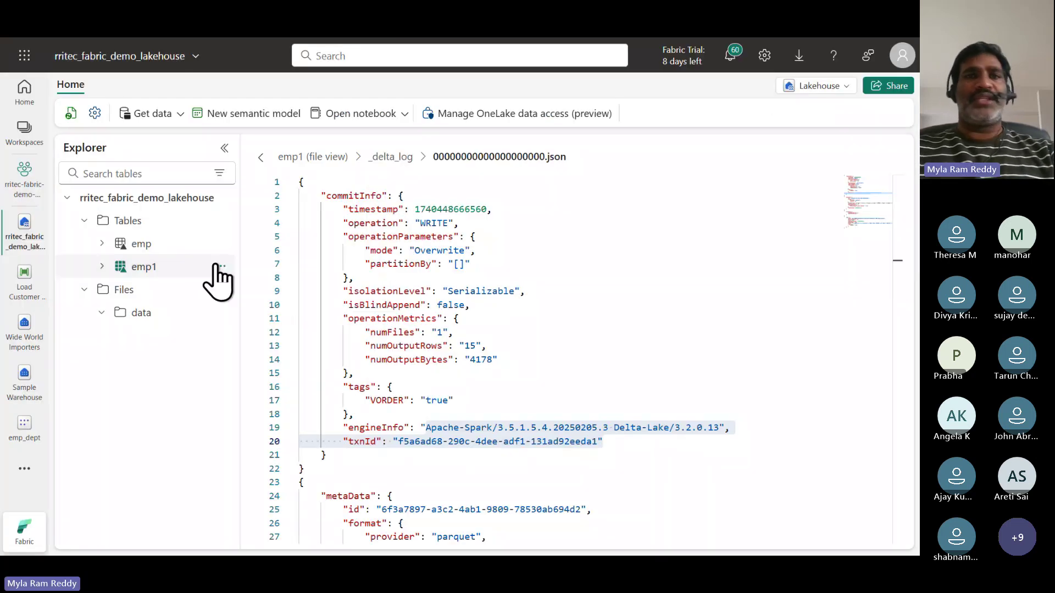
key("alt+Tab")
key("alt+Tab")
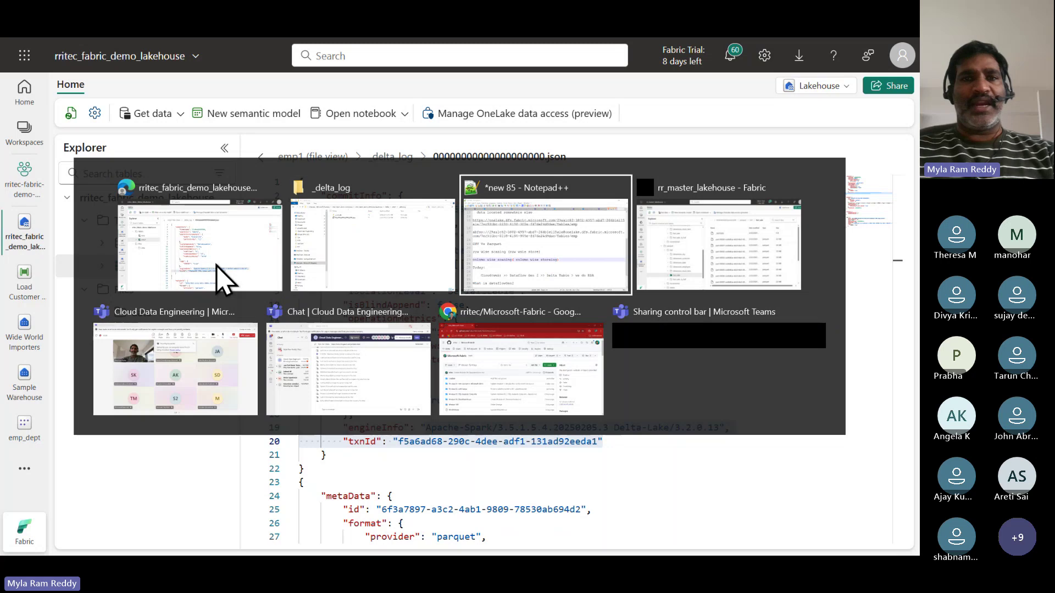
scroll(215, 264, "down", 2)
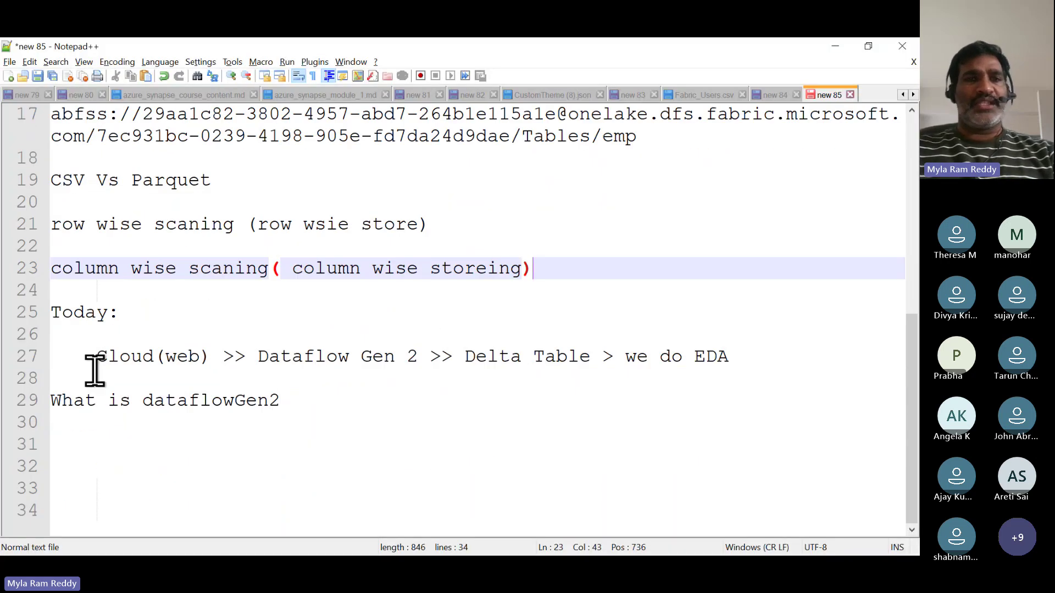
left_click_drag(97, 358, 742, 364)
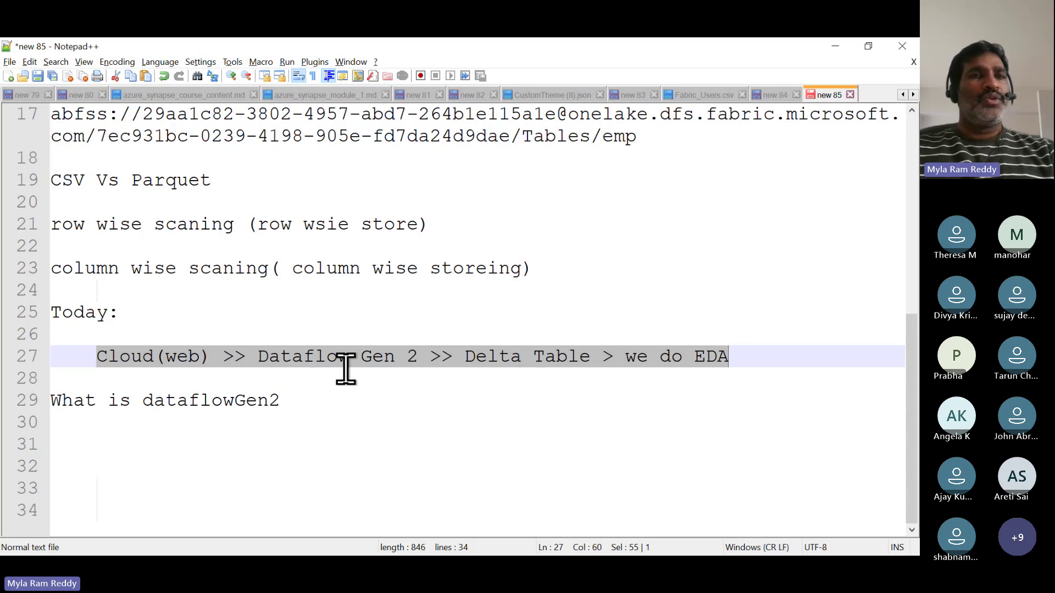
key("alt+Tab")
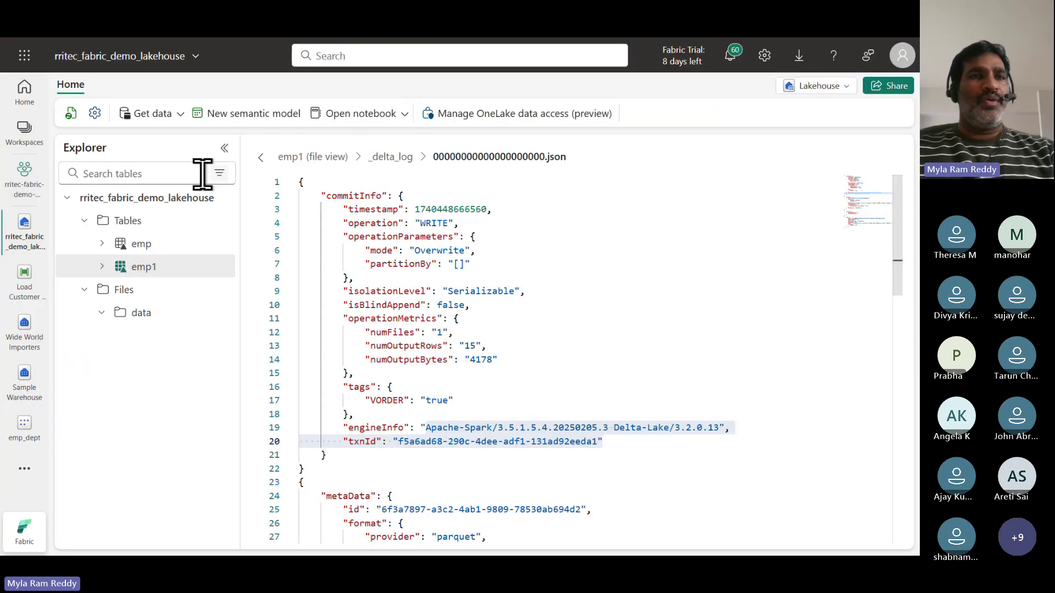
Open the settings of rritec_fabric_demo_lakehouse and review its owner, creation and modification details and the endorsement options.
left_click(95, 115)
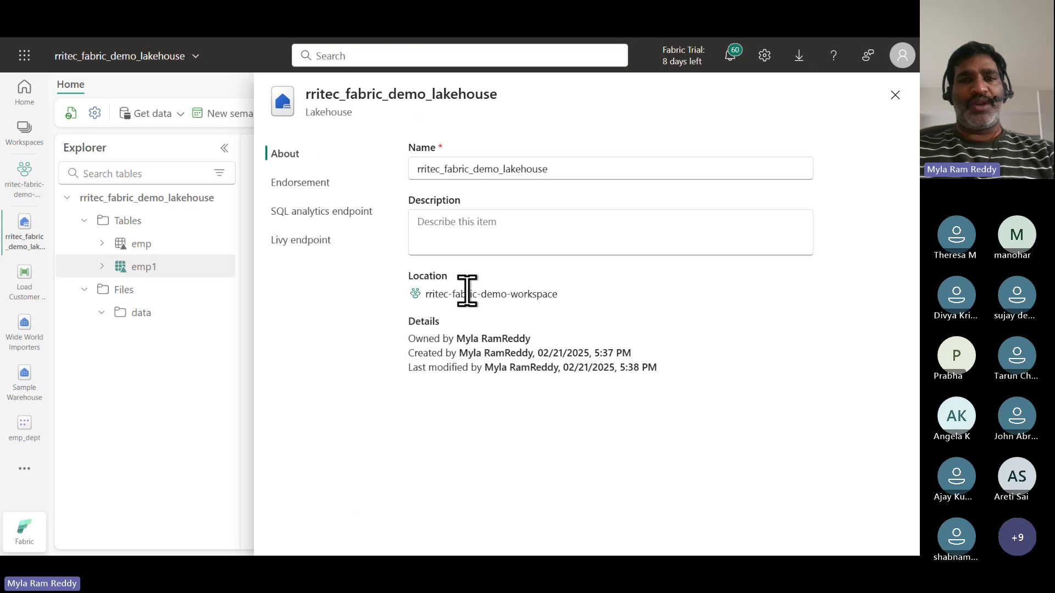
double_click(423, 338)
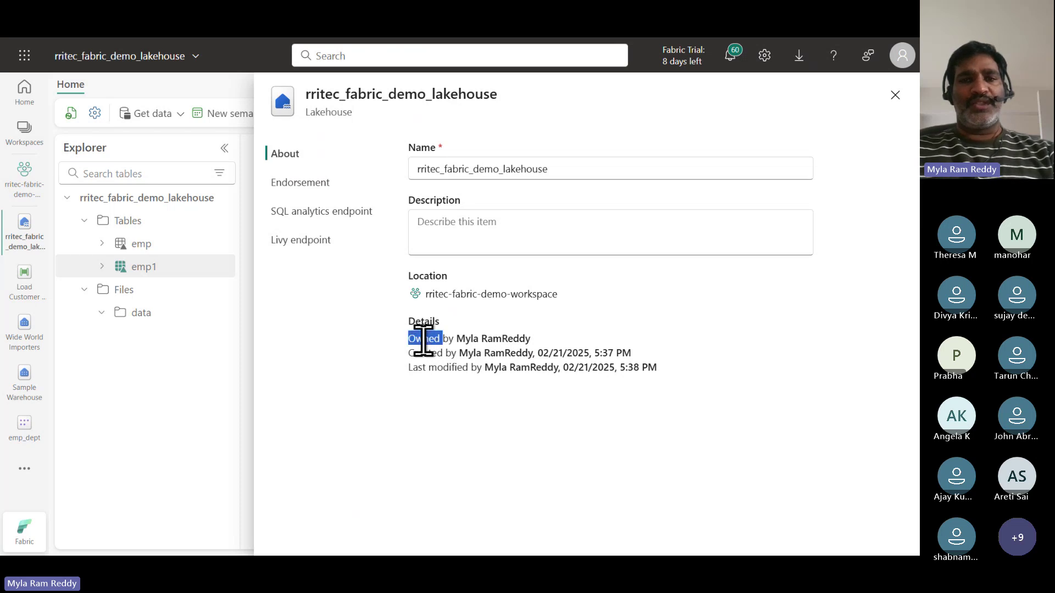
left_click_drag(432, 353, 437, 354)
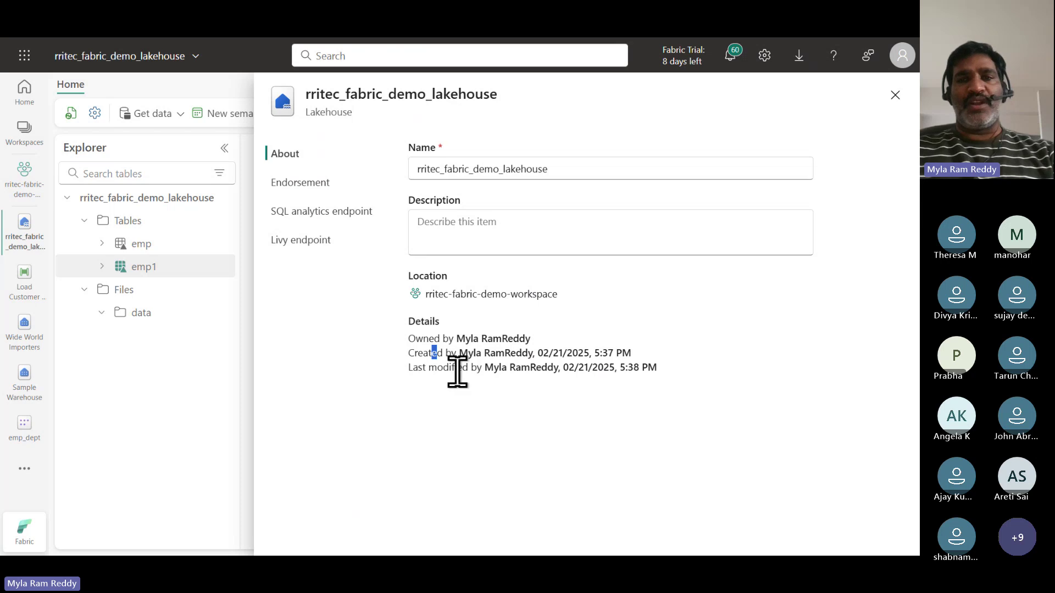
double_click(457, 368)
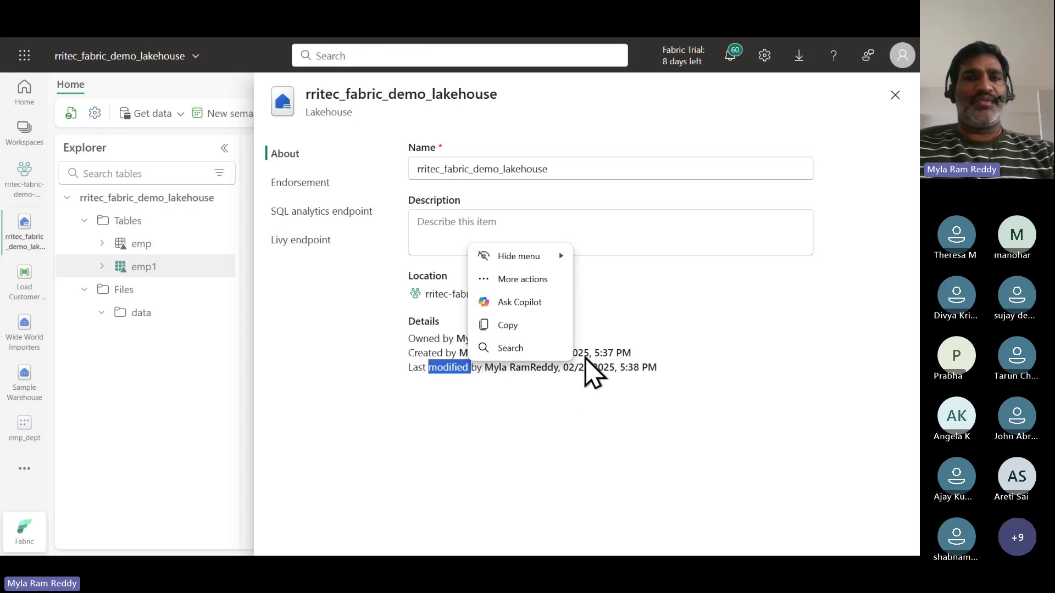
left_click(324, 203)
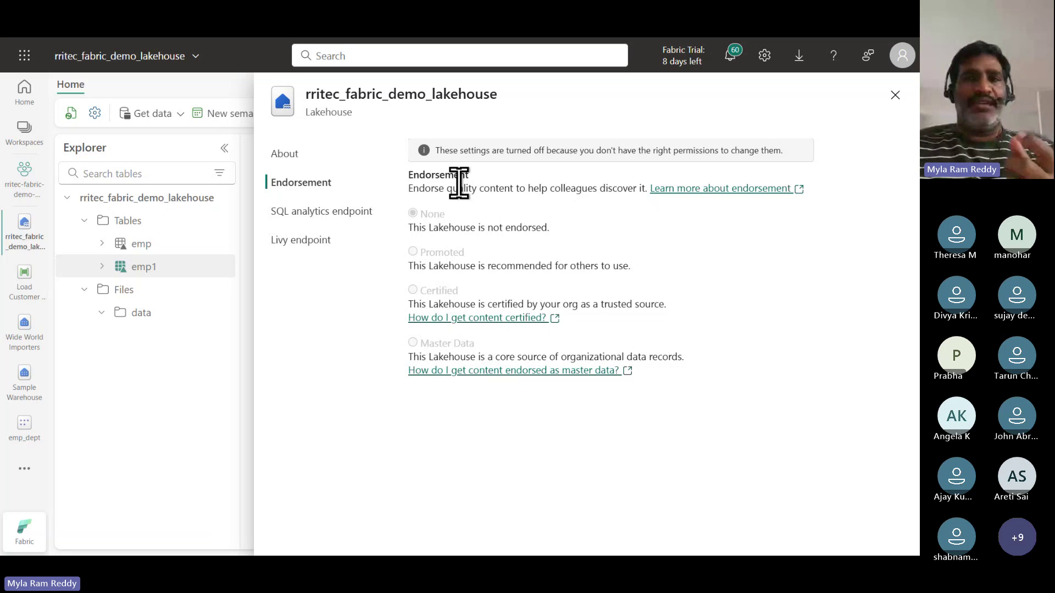
Copy the lakehouse's SQL connection string from the SQL analytics endpoint settings and paste it below "What is dataflowGen2" in the Notepad++ notes.
left_click(330, 218)
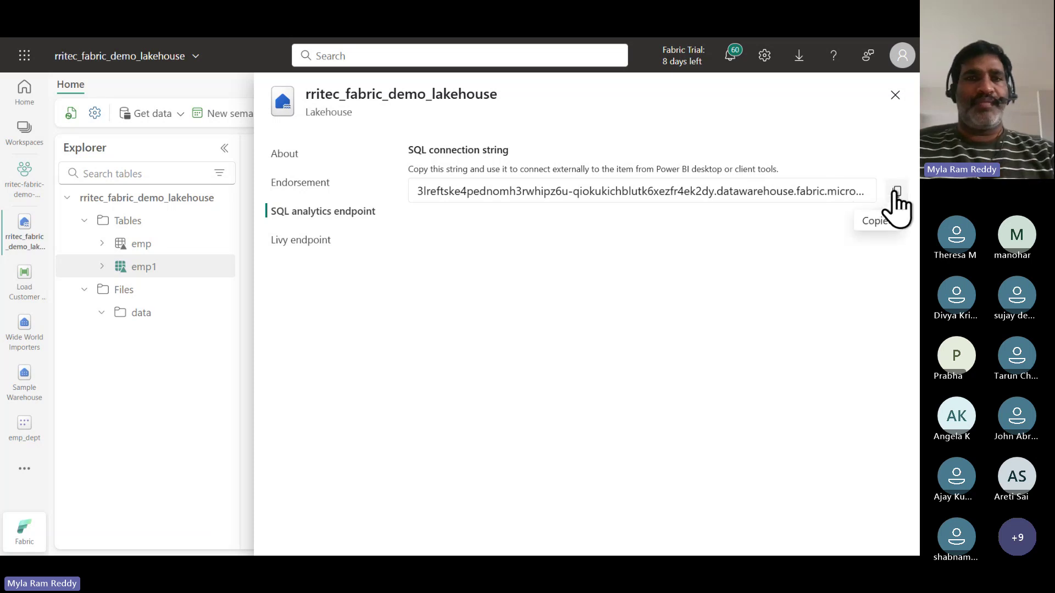
key("alt+Tab")
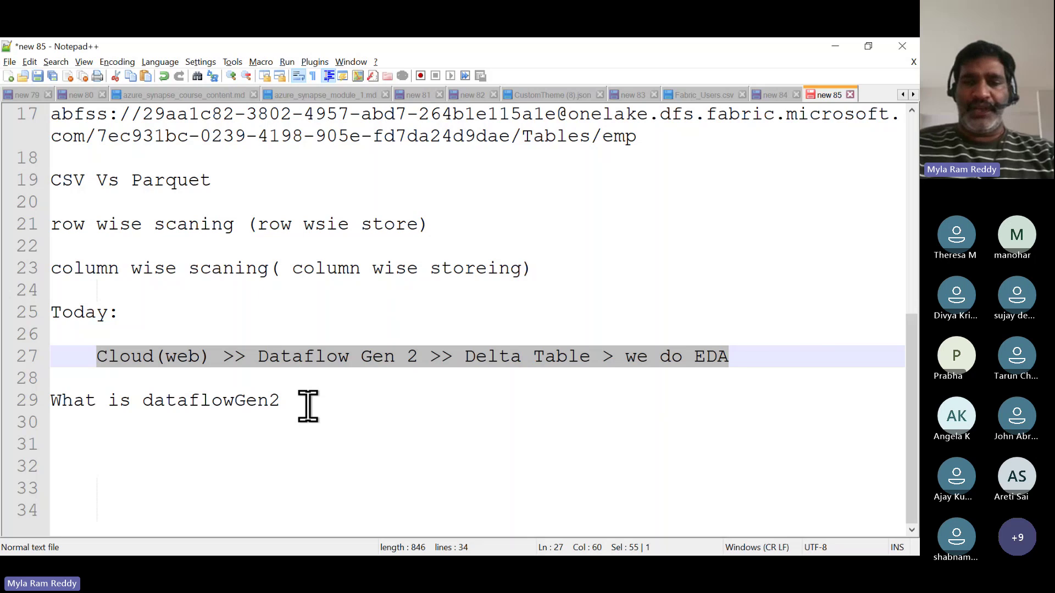
type("3lreftske4pednomh3rwhipz6u-qiokukichblutk6xezfr4ek2dy.datawarehouse.fabric.microsoft.com")
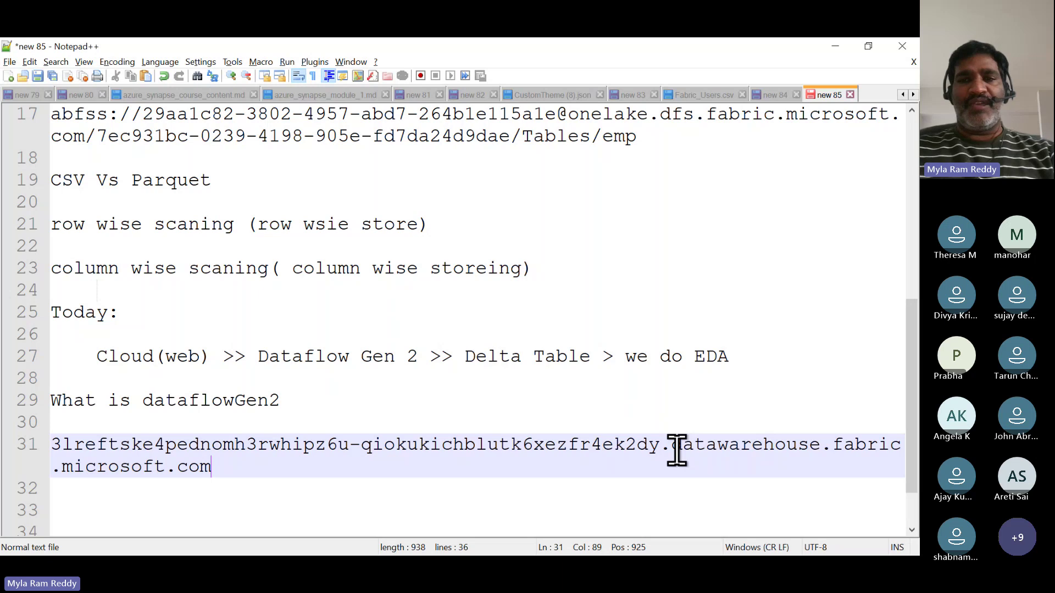
Highlight the datawarehouse.fabric.microsoft.com part of the SQL connection string in the notes.
left_click_drag(677, 449, 739, 465)
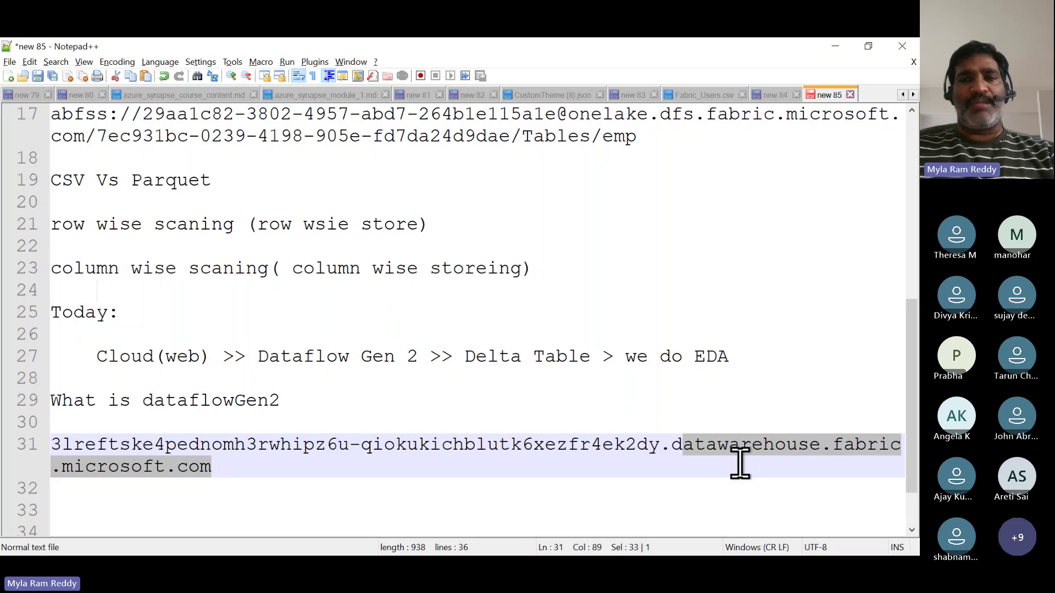
left_click(675, 452)
key("shift+End")
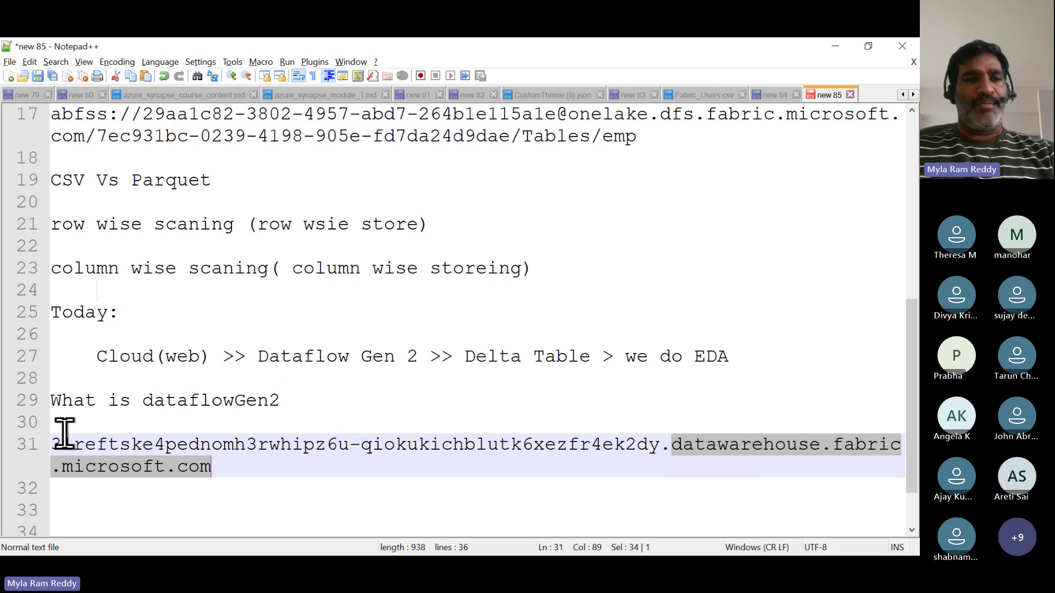
Insert a T-SQL heading followed by a blank line above the connection string in the notes.
left_click(113, 445)
key("Home")
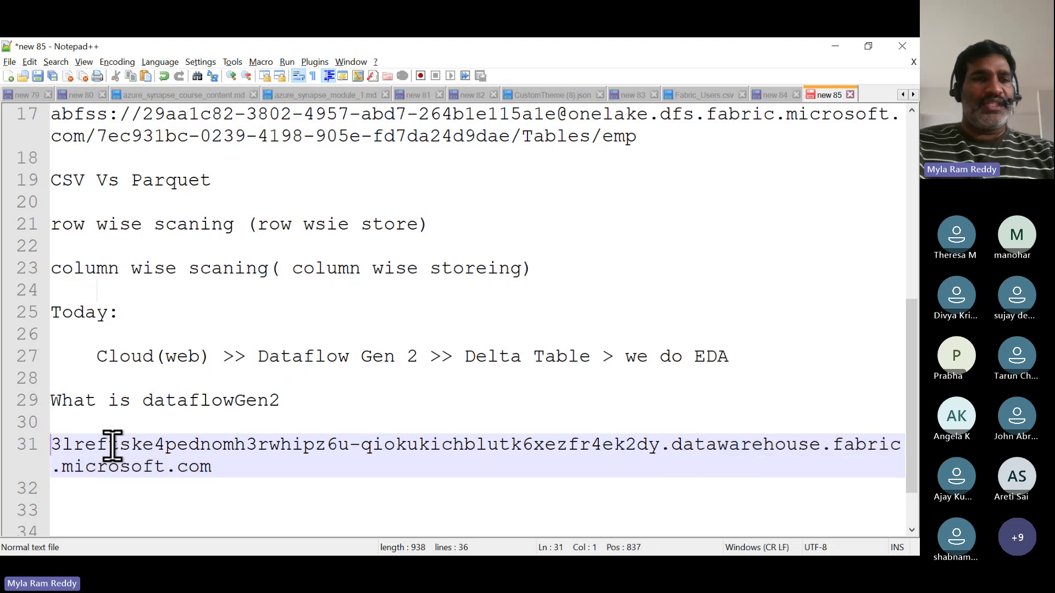
type("T-SQL")
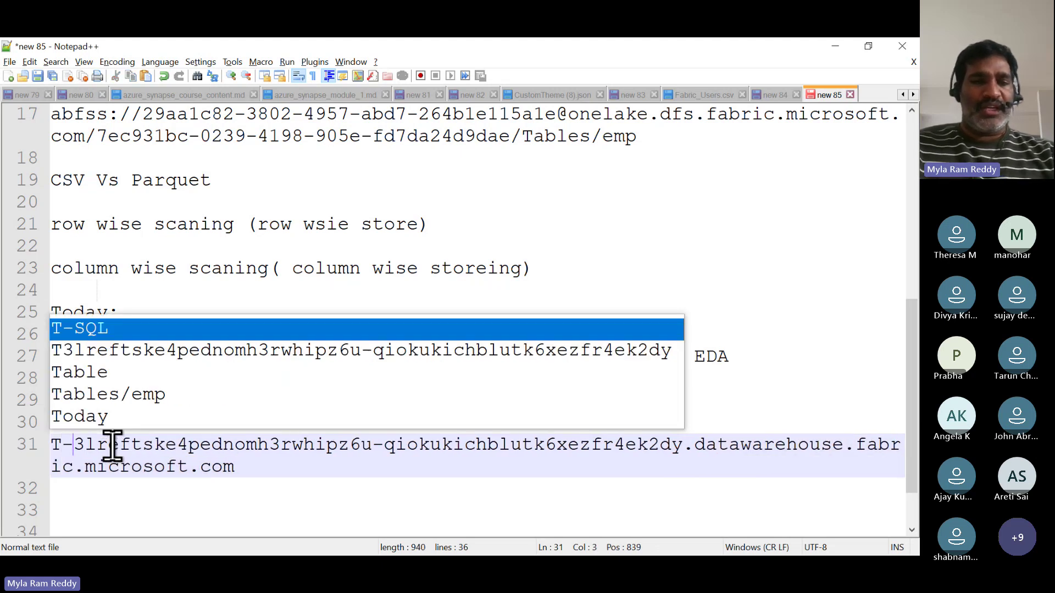
key("Escape")
key("Return")
key("Return")
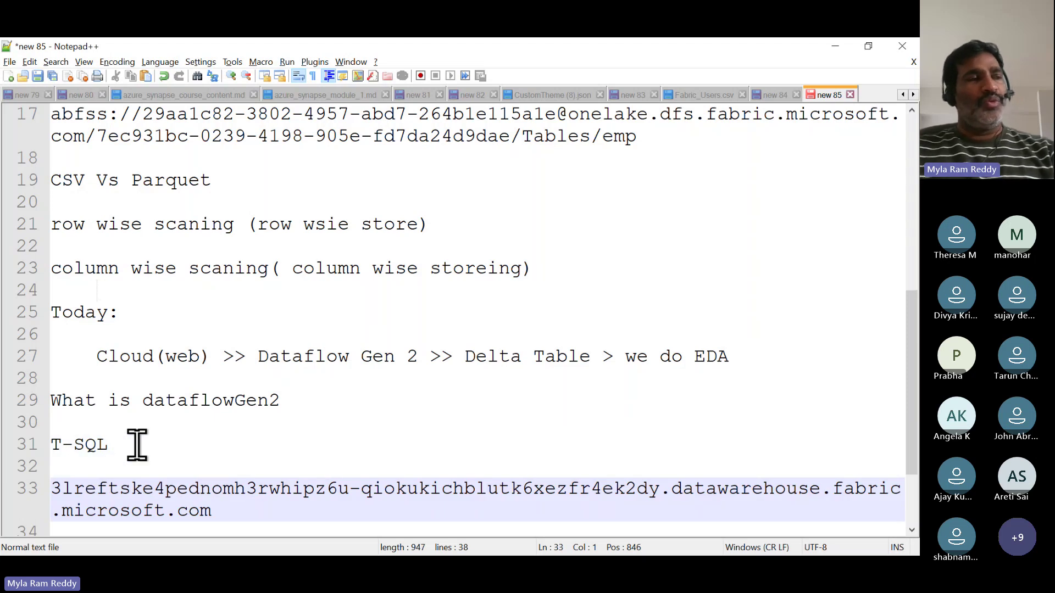
Highlight the T-SQL heading and the full connection string beneath it.
scroll(136, 444, "down", 1)
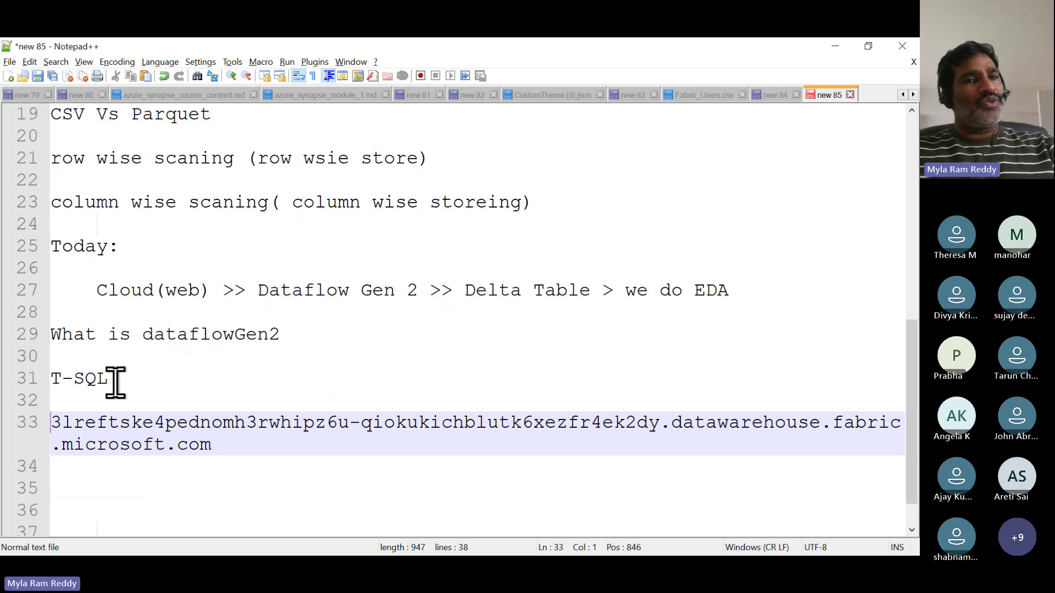
left_click_drag(115, 381, 50, 379)
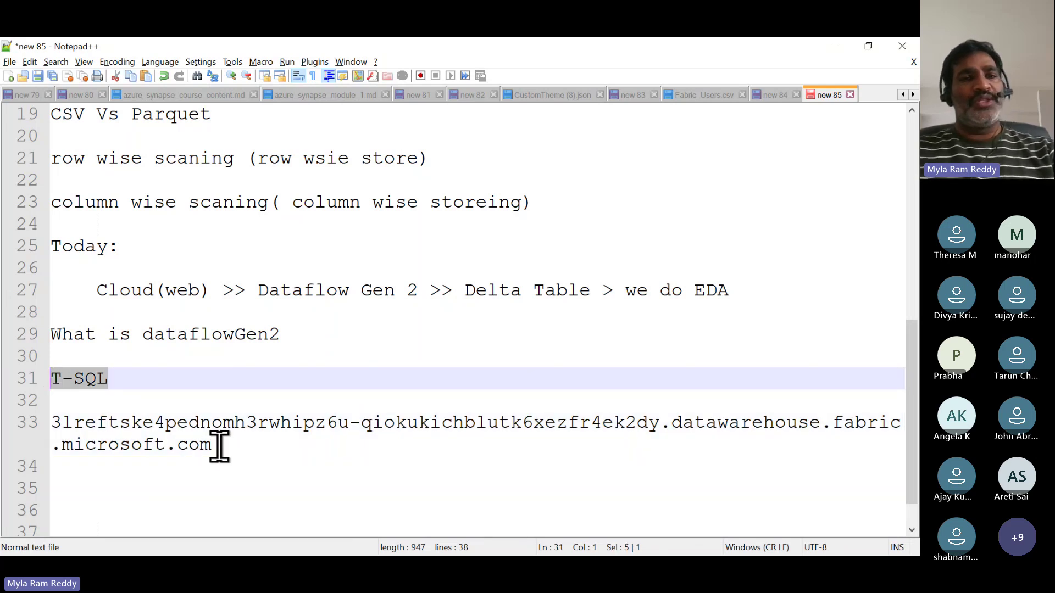
left_click_drag(219, 445, 28, 423)
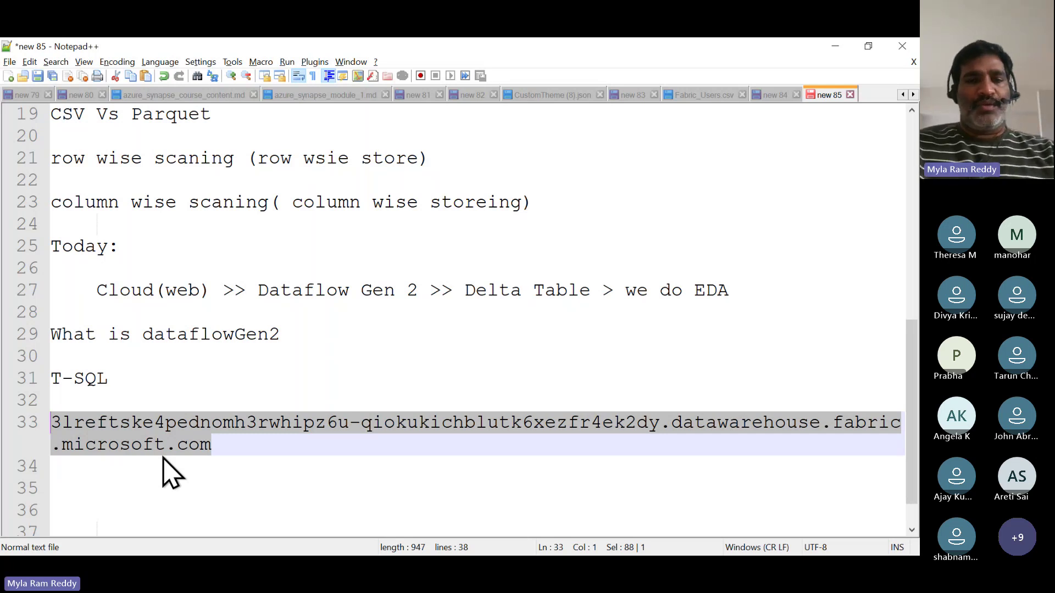
Launch Power BI Desktop.
key("super")
type("pow")
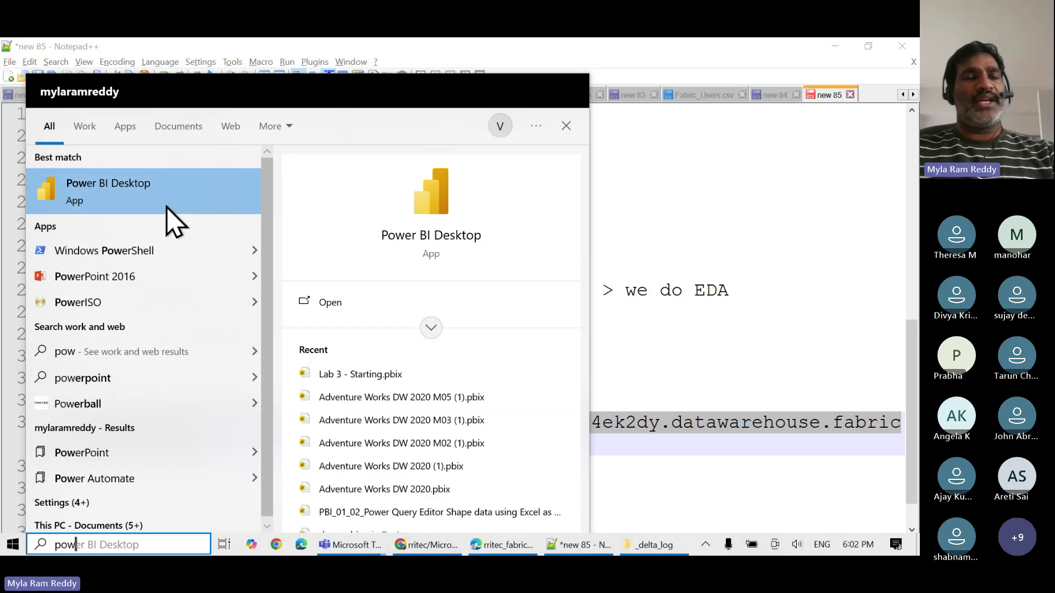
left_click(165, 210)
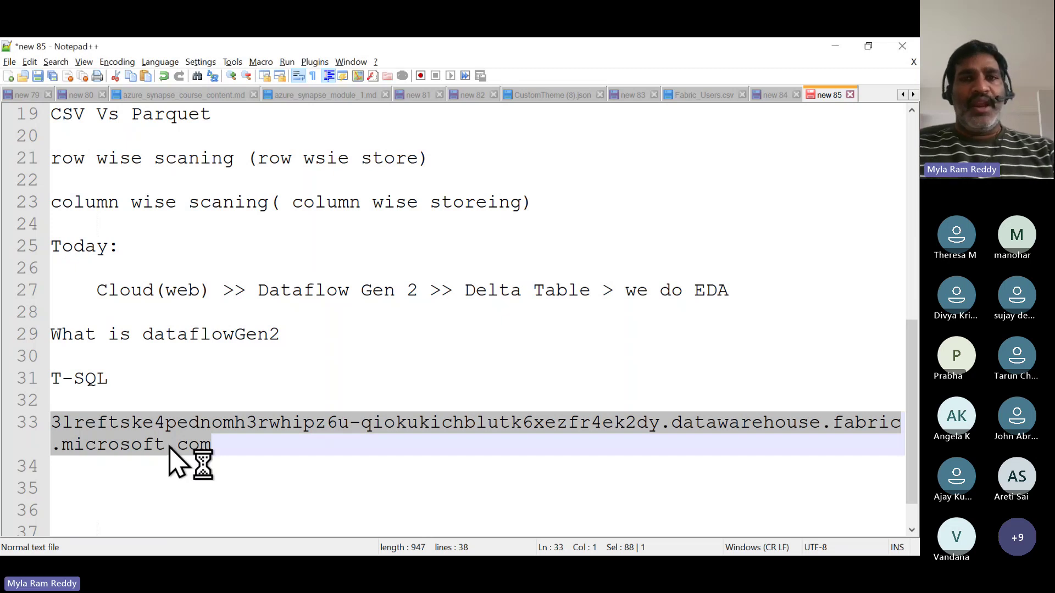
Switch to the rritec_fabric_demo_lakehouse settings in Edge and examine the Livy endpoint's session and batch job connection strings.
key("alt+Tab")
key("alt+Tab")
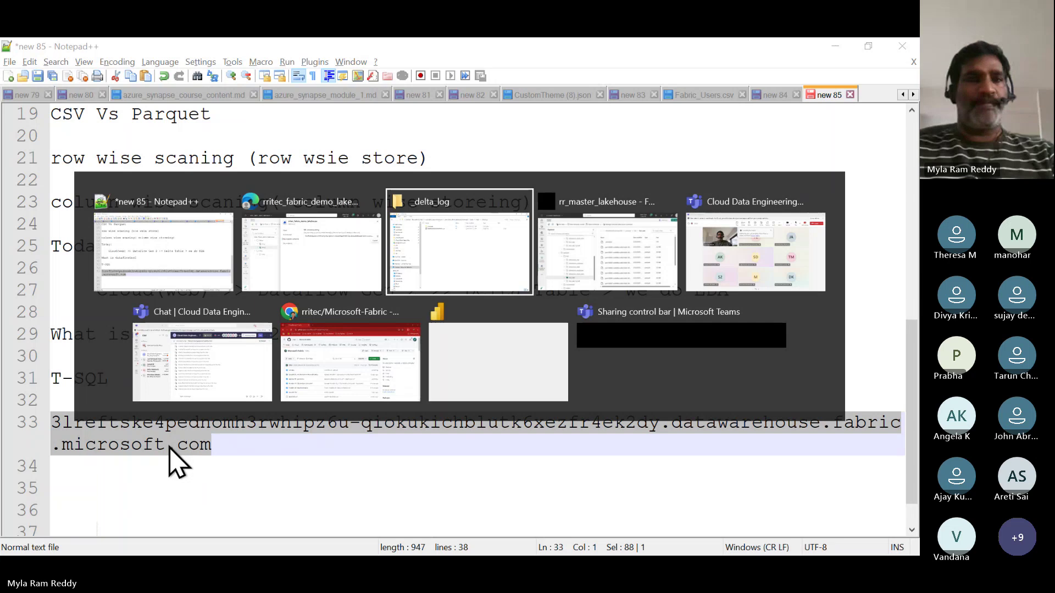
key("alt+shift+Tab")
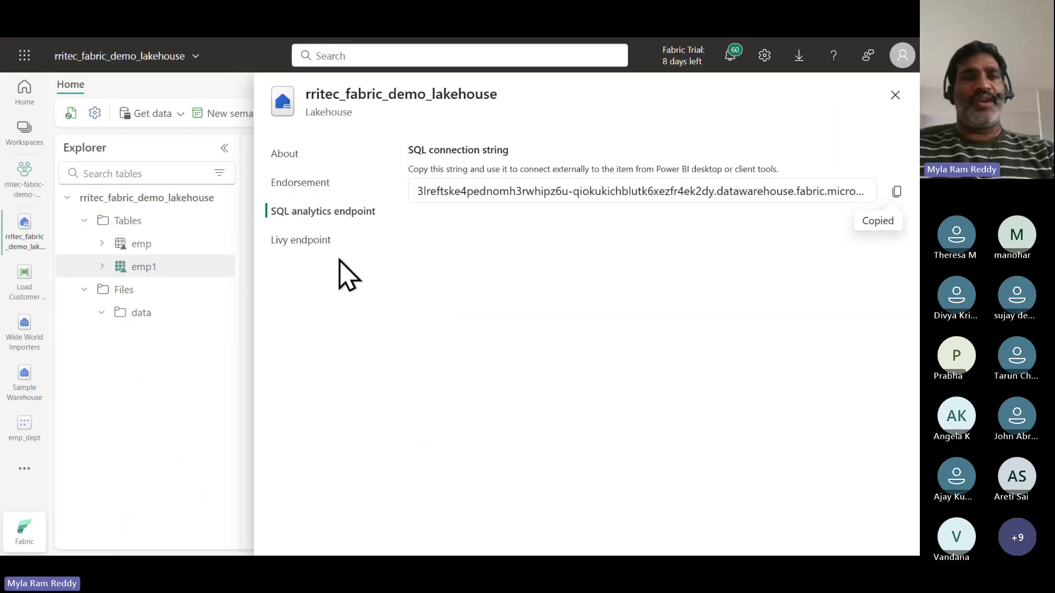
left_click(312, 243)
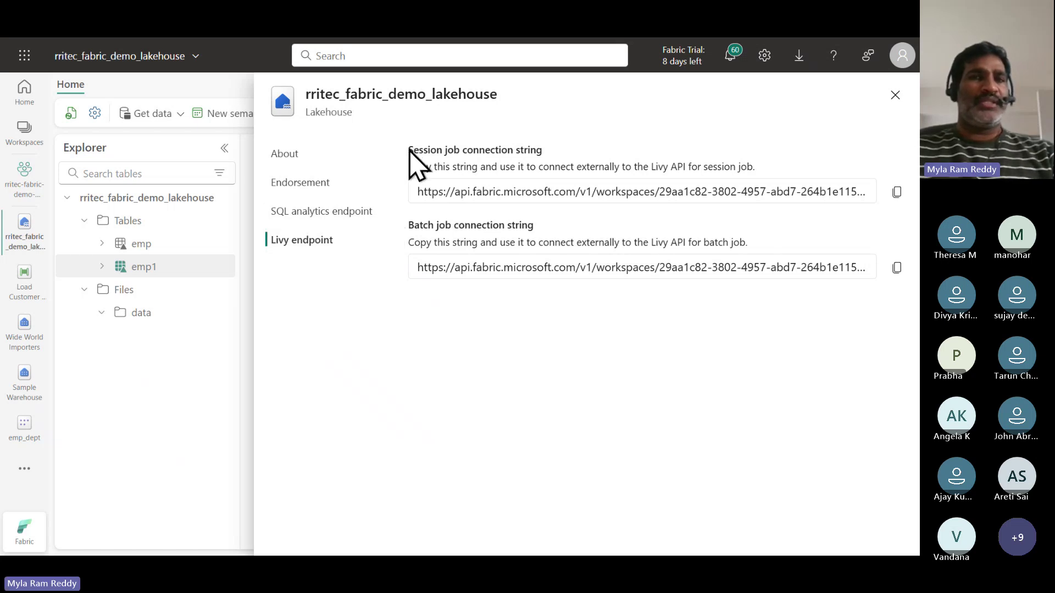
left_click_drag(410, 150, 446, 154)
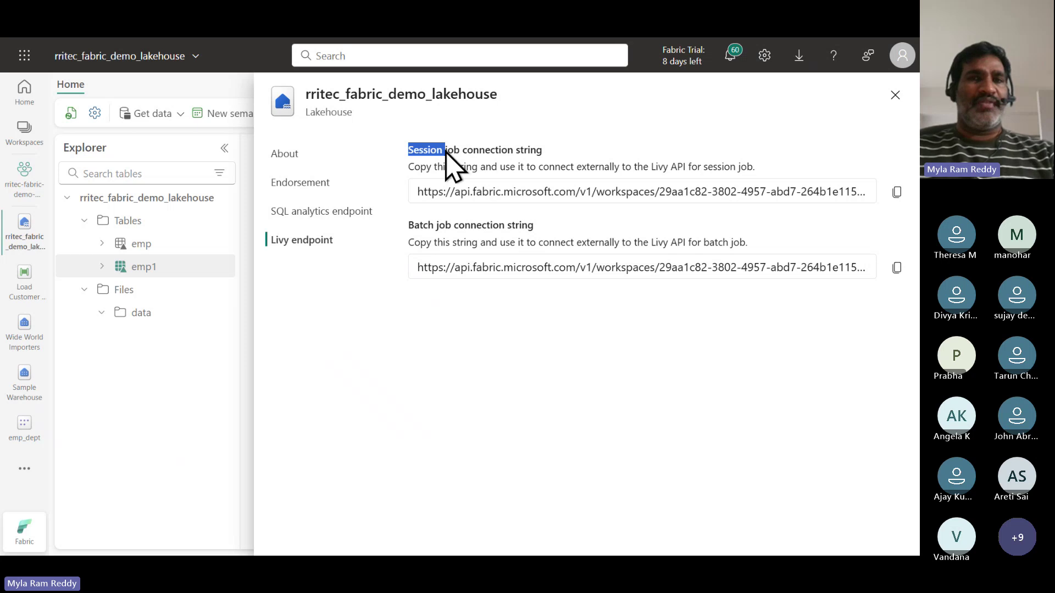
left_click_drag(409, 225, 433, 227)
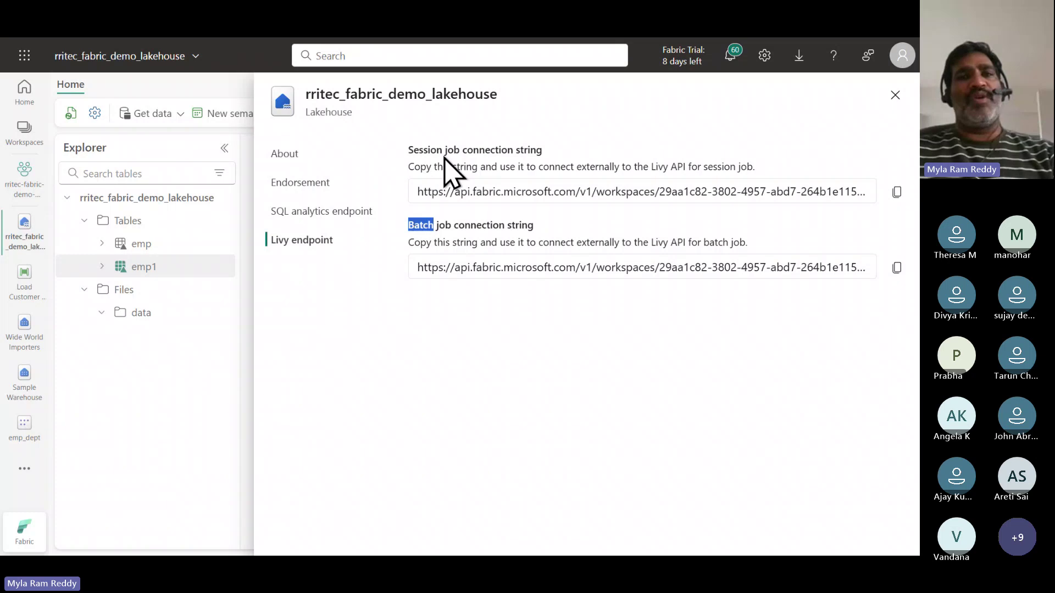
double_click(426, 152)
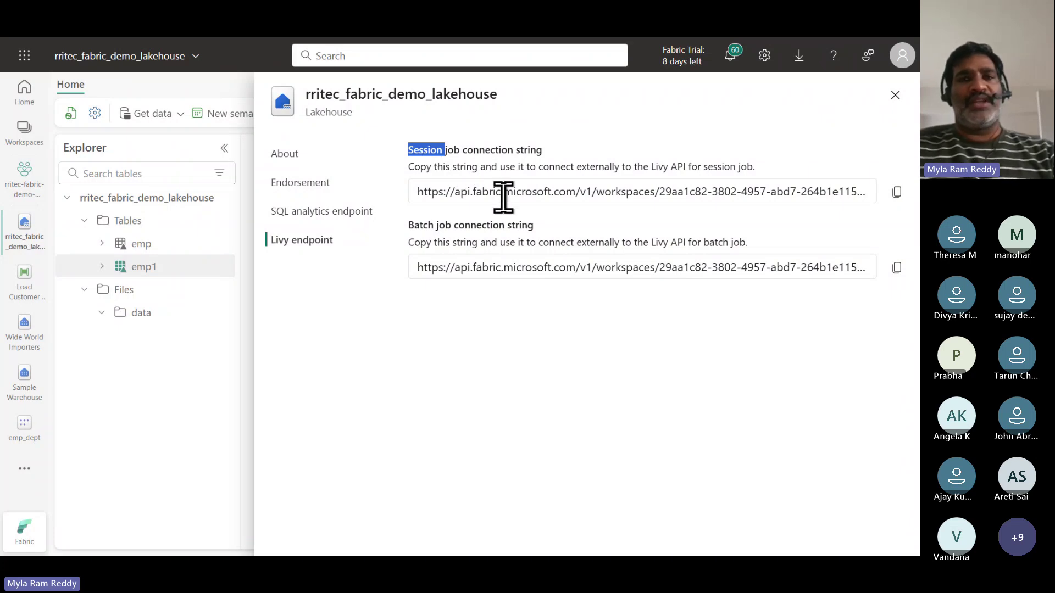
double_click(425, 227)
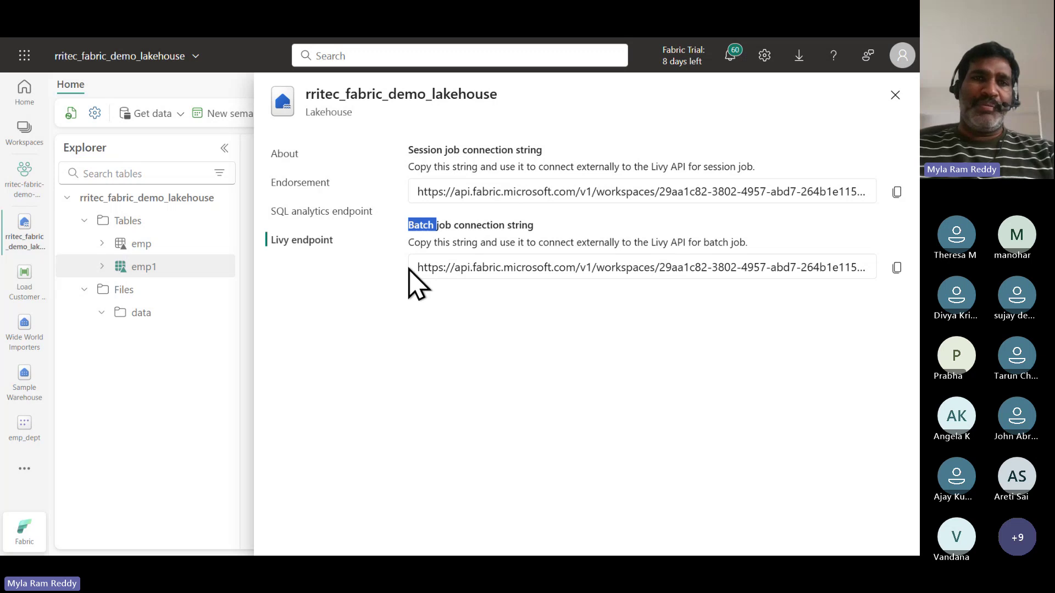
Close the lakehouse settings and create a new Dataflow Gen2 from the lakehouse.
left_click(895, 96)
left_click(179, 115)
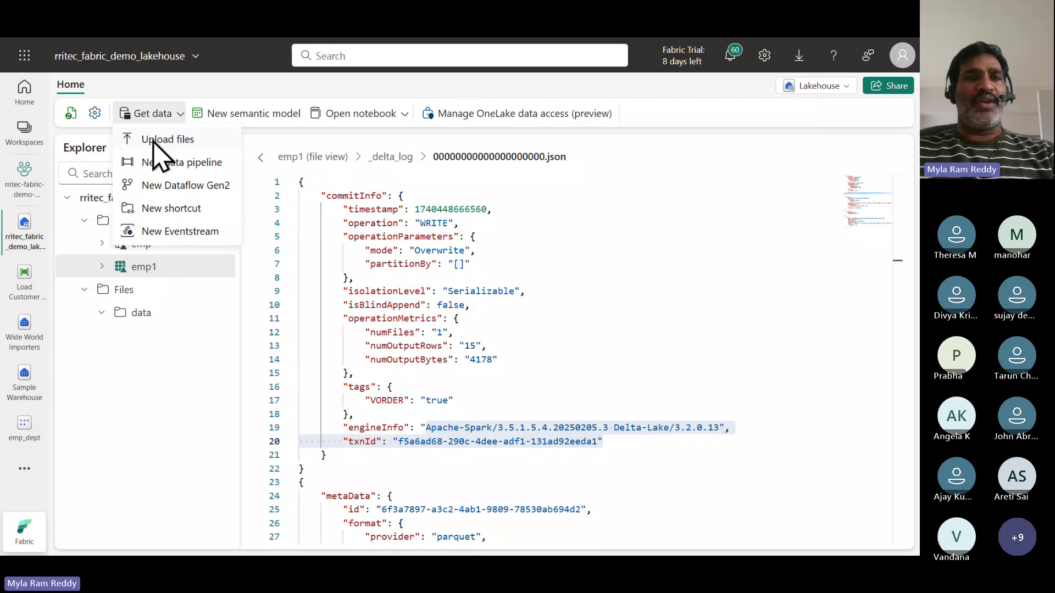
left_click(180, 187)
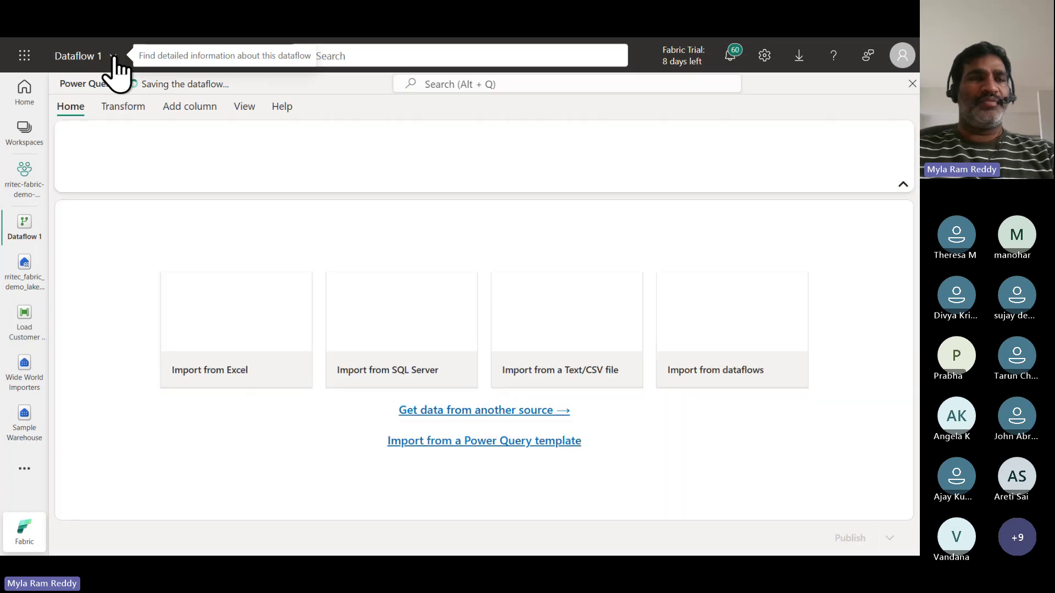
Rename the new dataflow as "Load dept table data".
left_click(113, 57)
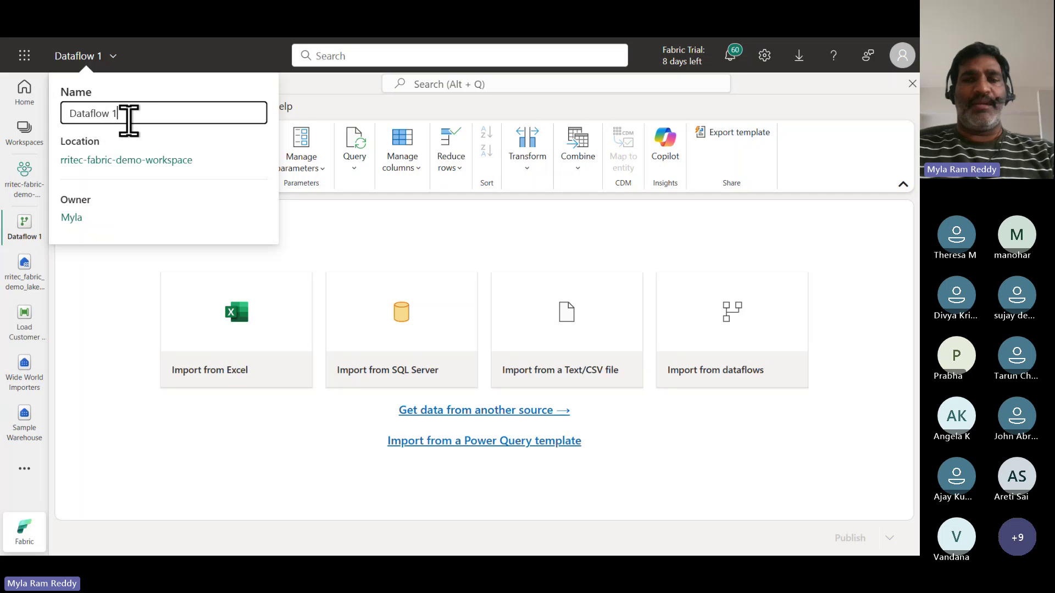
key("BackSpace")
key("BackSpace")
key("BackSpace")
key("BackSpace")
key("BackSpace")
key("BackSpace")
key("BackSpace")
key("BackSpace")
key("BackSpace")
key("BackSpace")
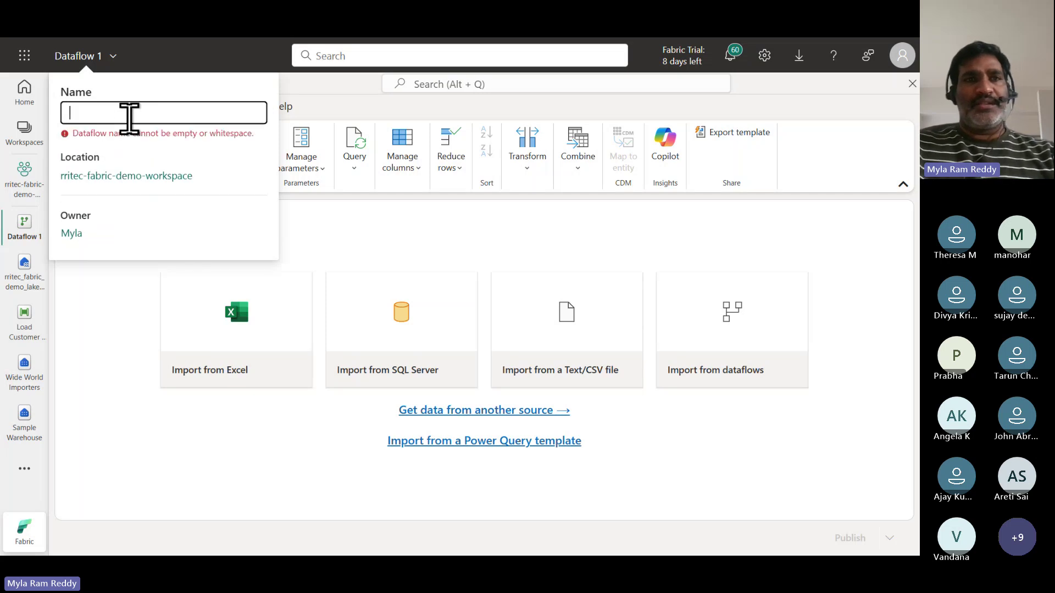
type("Load ")
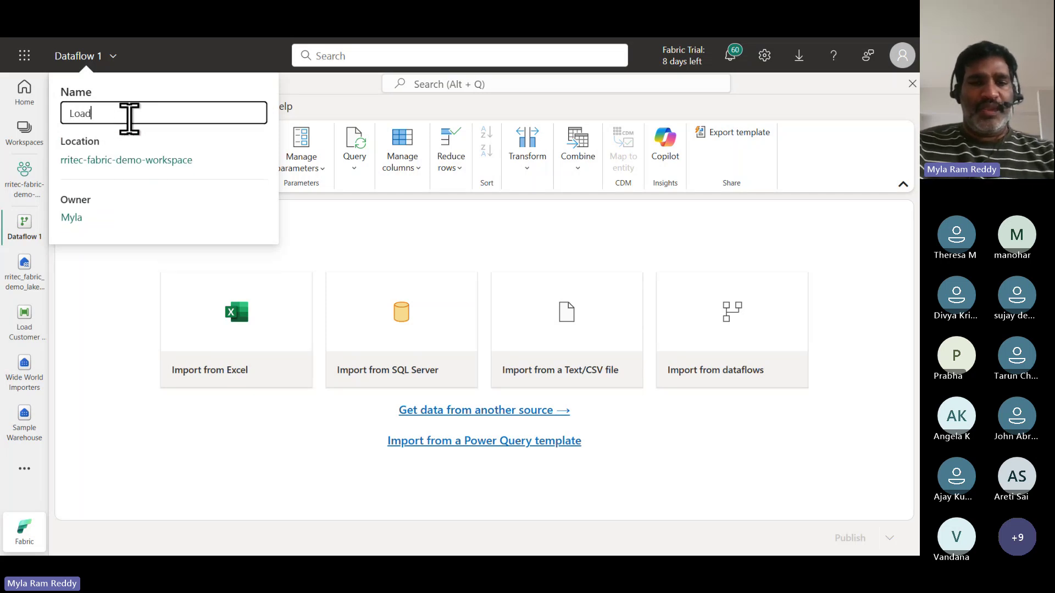
type("dept ")
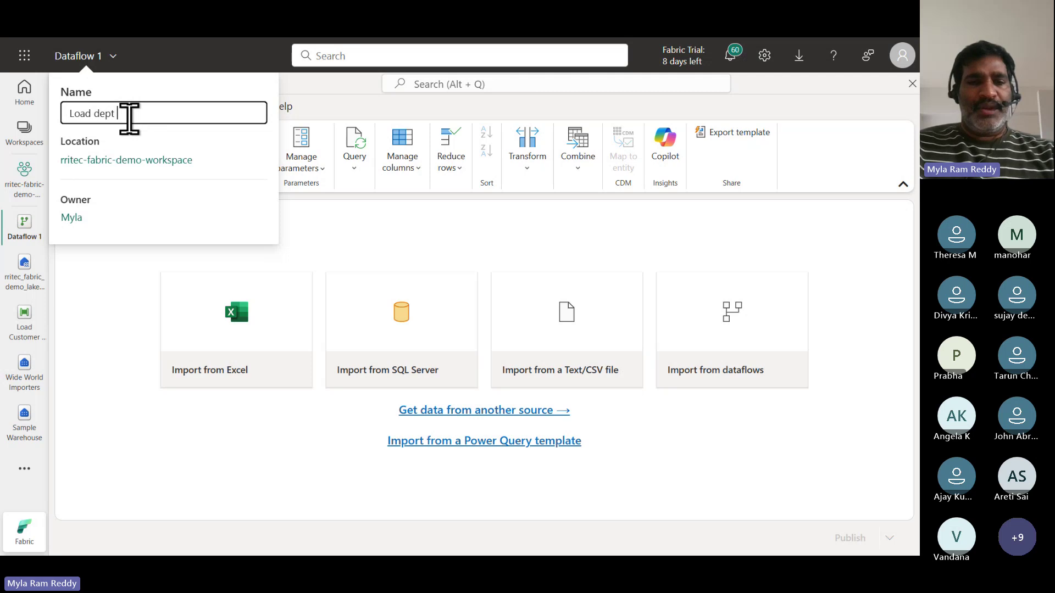
type("table ")
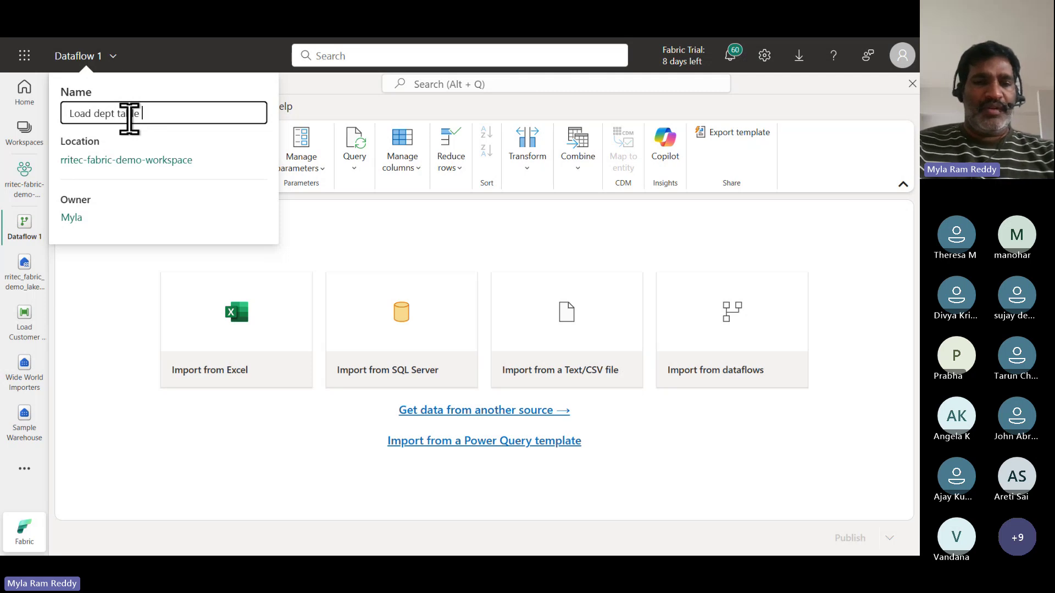
type("data")
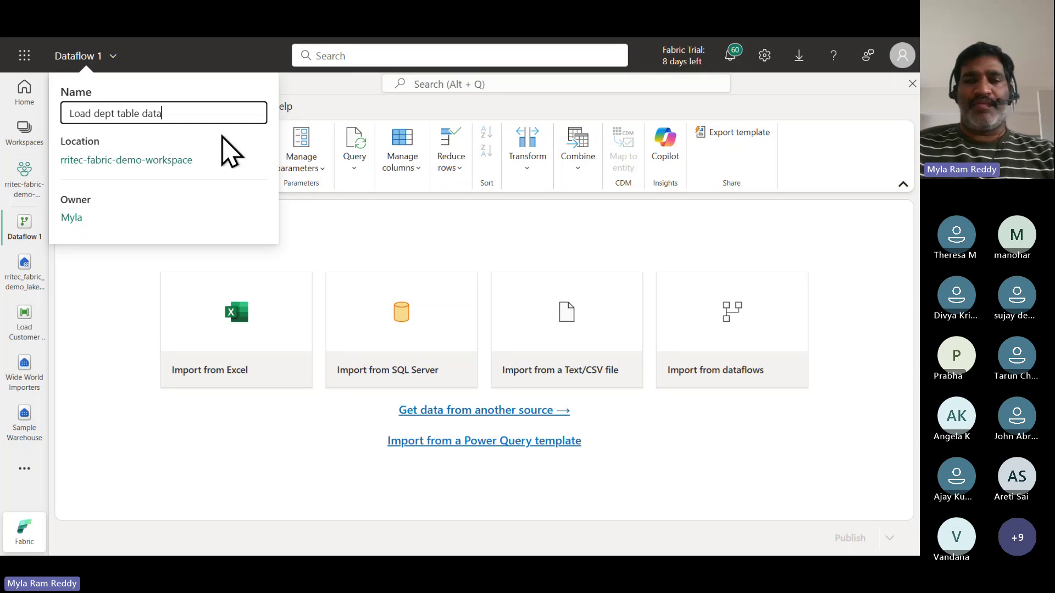
key("Return")
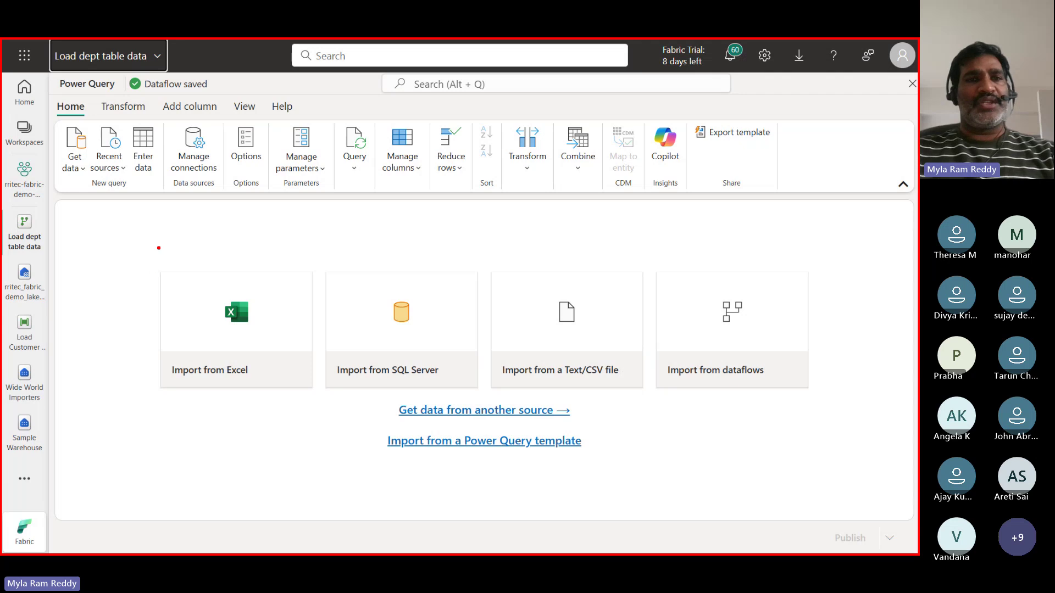
mouse_move(137, 254)
left_mouse_down()
mouse_move(325, 384)
mouse_move(494, 424)
mouse_move(822, 462)
left_mouse_up()
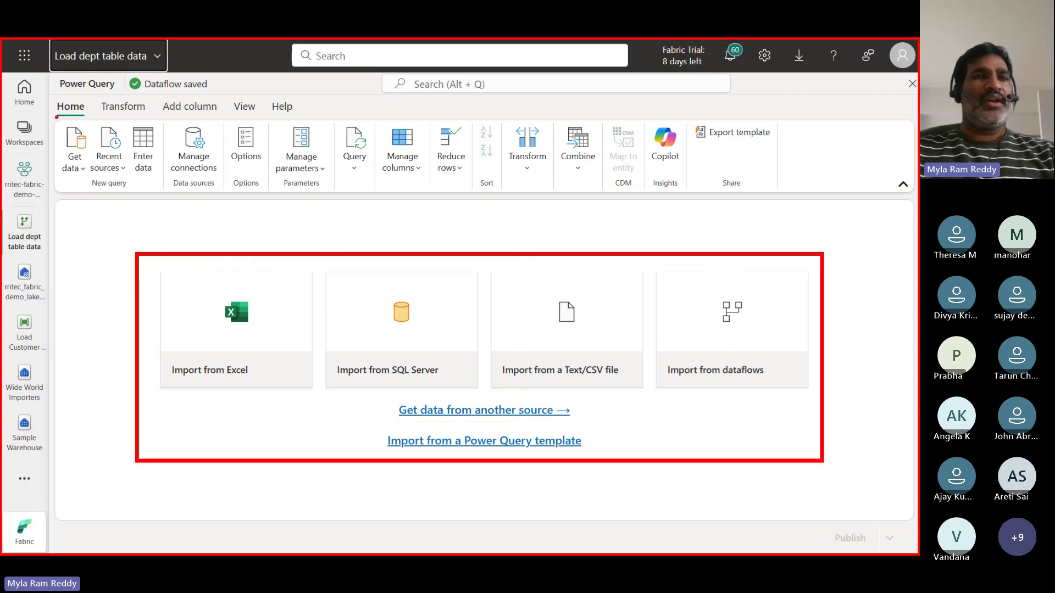
left_click_drag(53, 73, 121, 95)
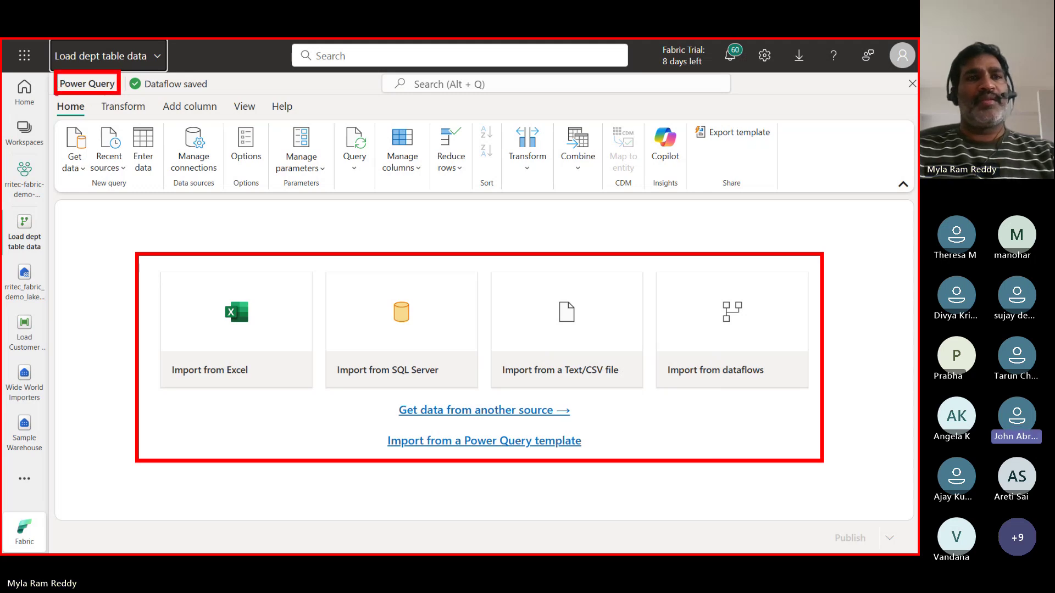
mouse_move(55, 100)
left_mouse_down()
mouse_move(161, 155)
mouse_move(593, 222)
mouse_move(791, 225)
mouse_move(792, 212)
left_mouse_up()
key("Escape")
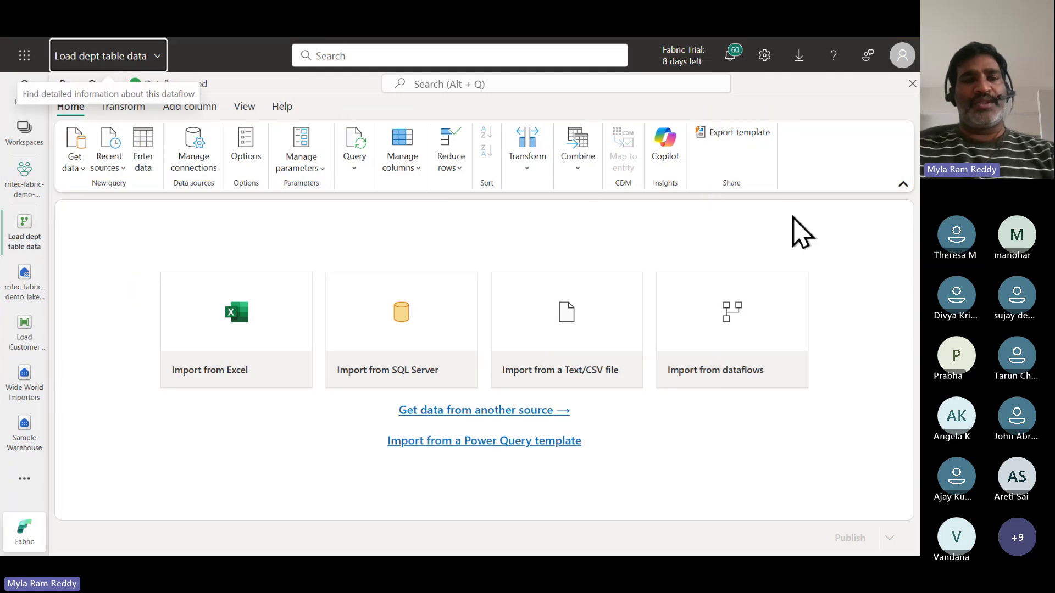
Switch to Chrome and duplicate the browser tab showing the Microsoft-Fabric GitHub repository.
key("alt+Tab")
key("alt+Tab")
key("alt+Tab")
key("alt+Tab")
key("alt+Tab")
key("alt+Tab")
key("alt+Tab")
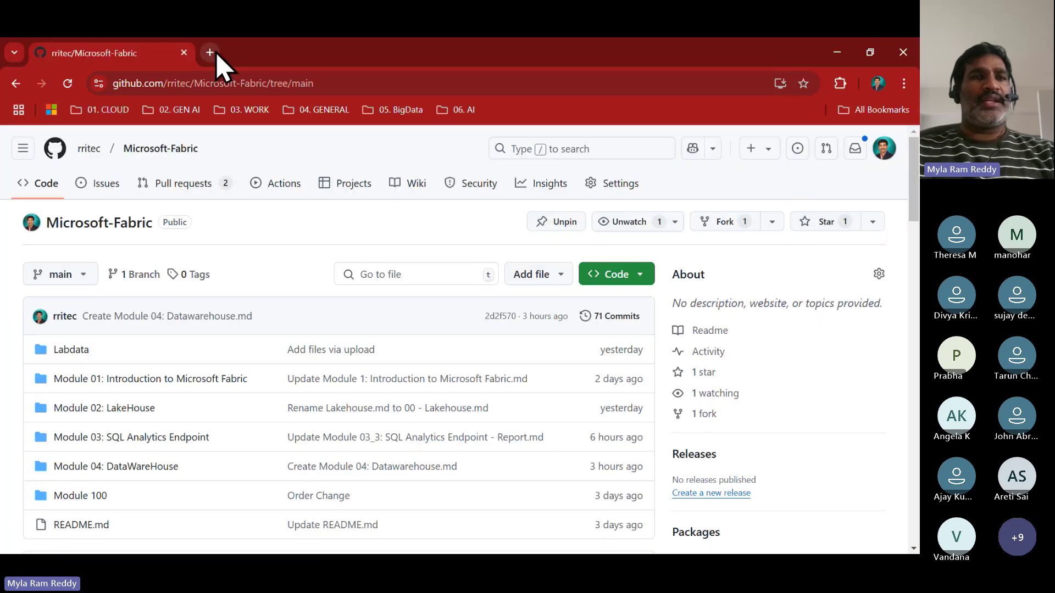
right_click(158, 55)
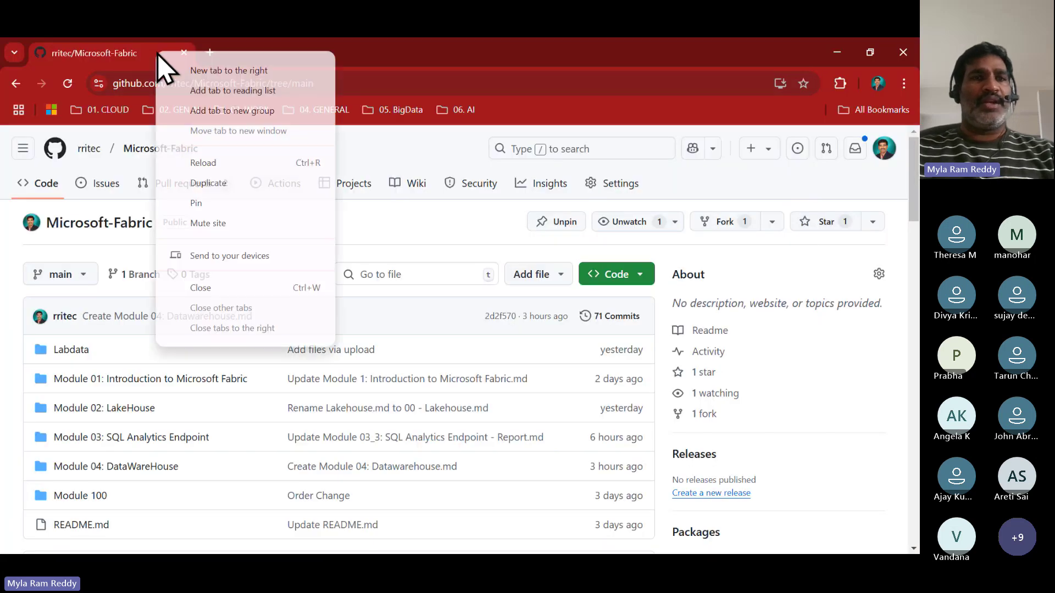
left_click(220, 184)
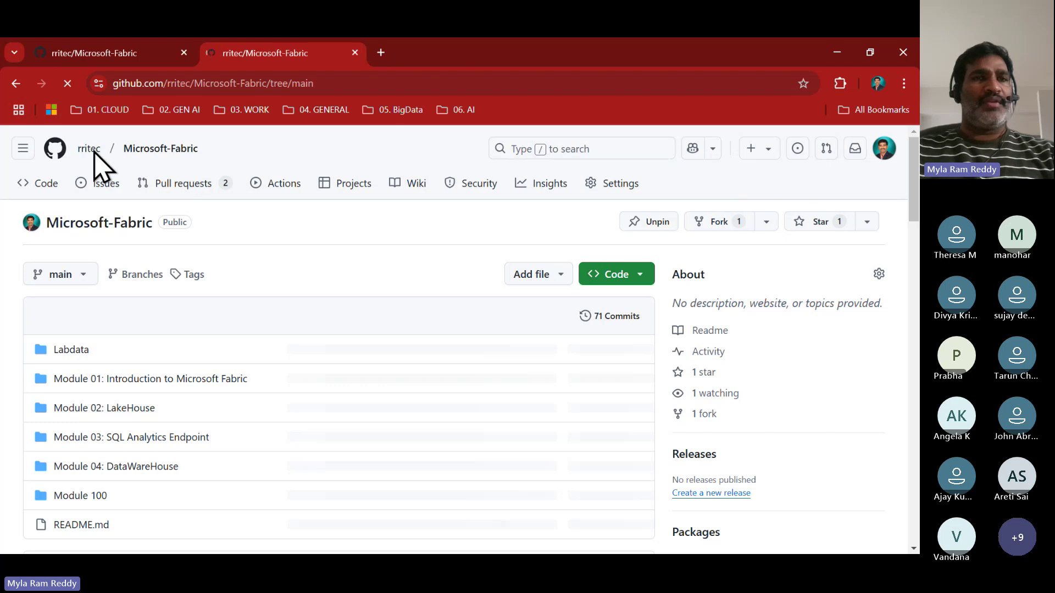
Open the POWERBI repository from the repository owner's GitHub profile and view the Power BI Flow diagram in its README.
left_click(93, 150)
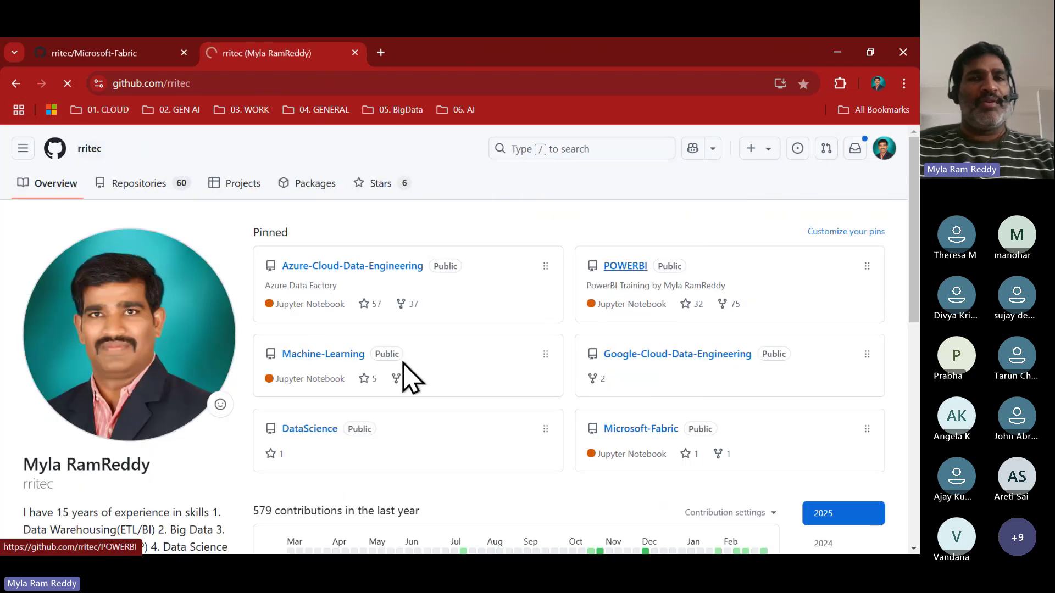
scroll(295, 453, "down", 9)
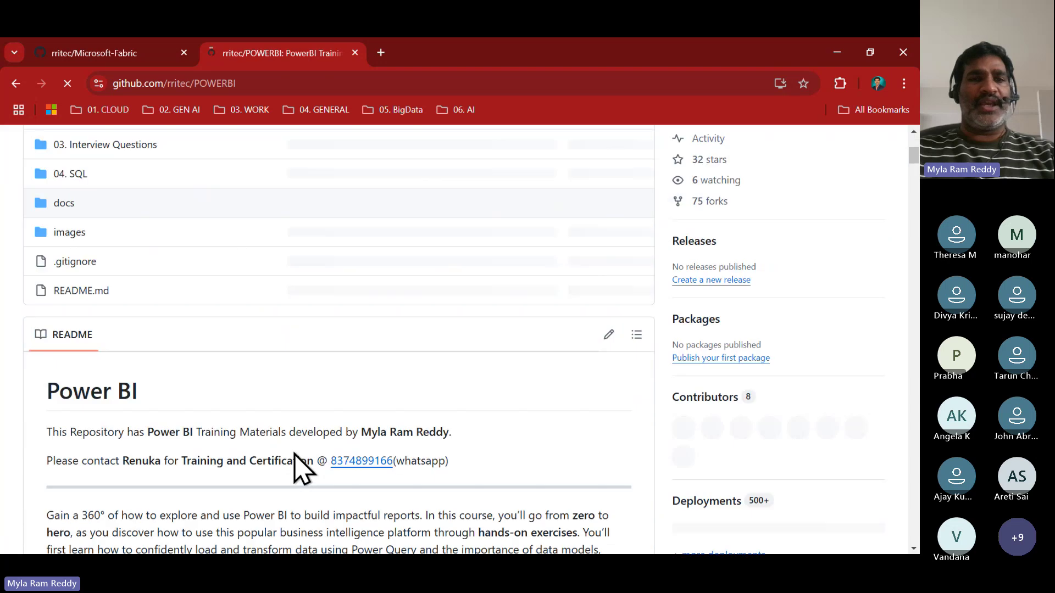
scroll(295, 470, "down", 3)
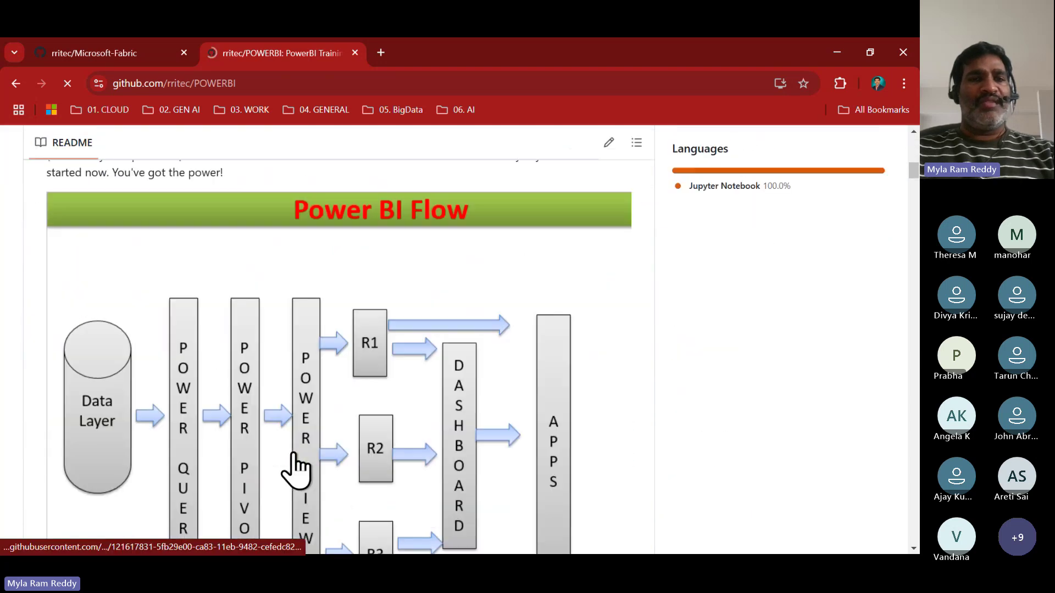
Switch back to the Fabric dataflow and search the full list of data sources for "http".
scroll(295, 470, "down", 2)
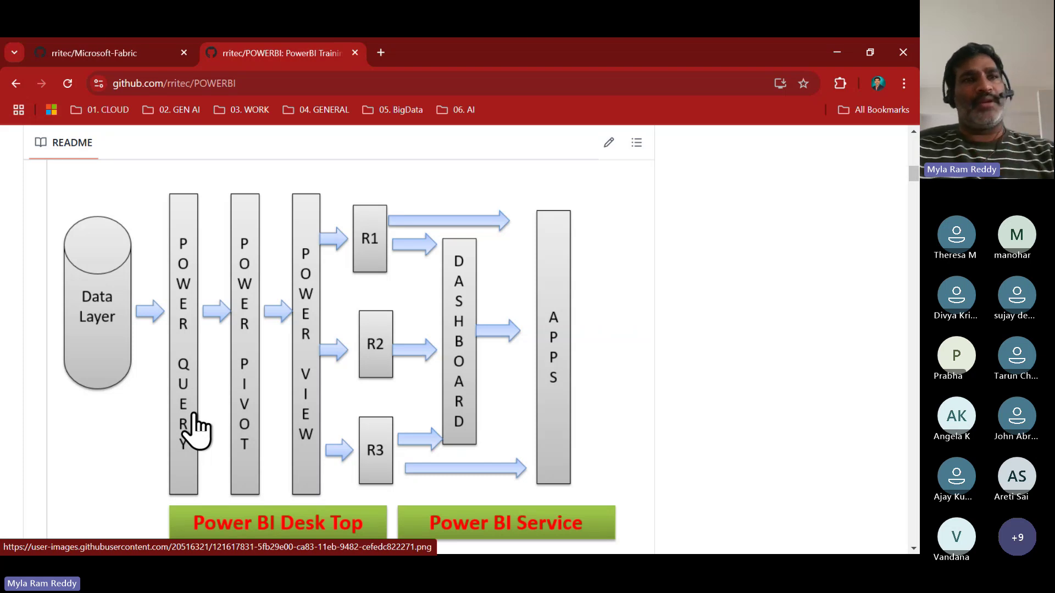
key("alt+Tab")
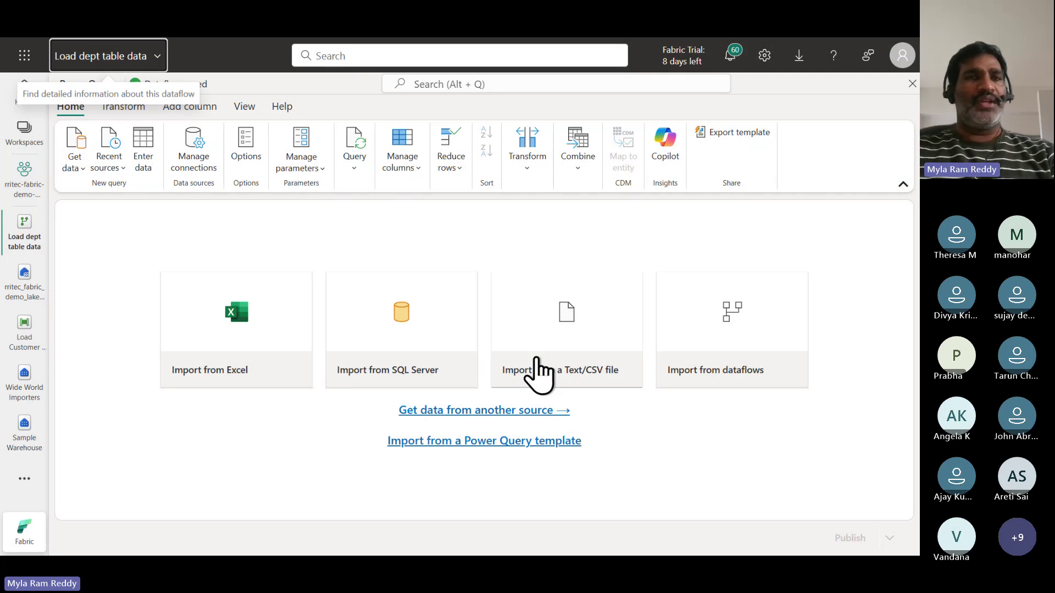
left_click(83, 170)
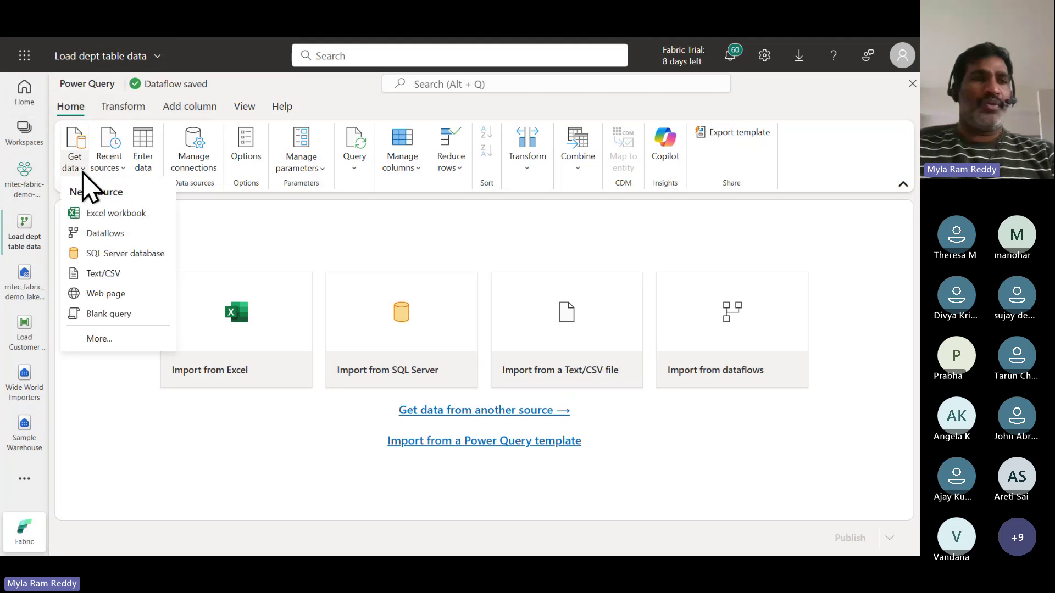
left_click(109, 340)
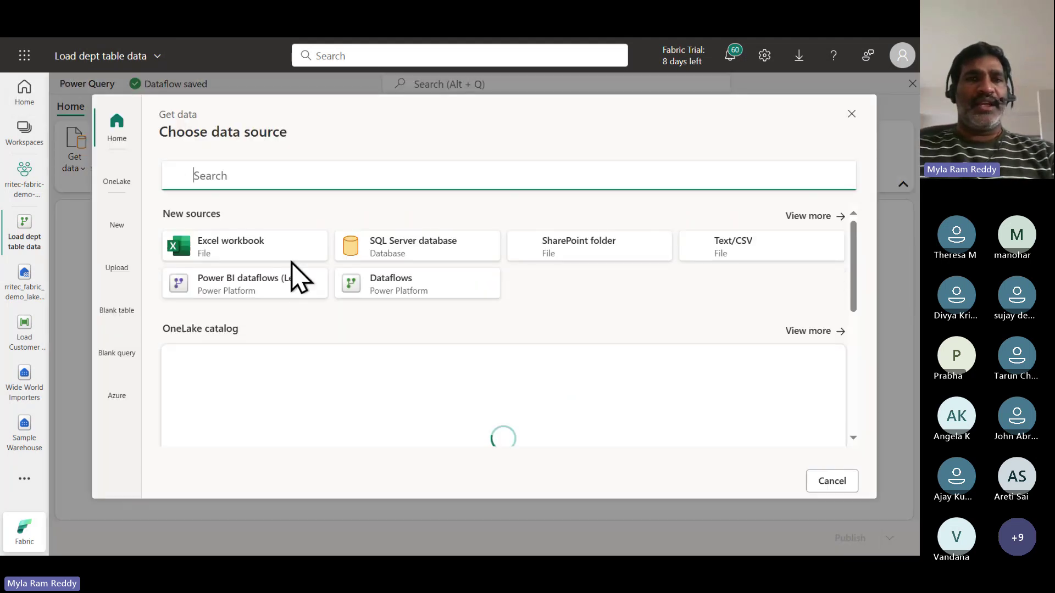
type("http")
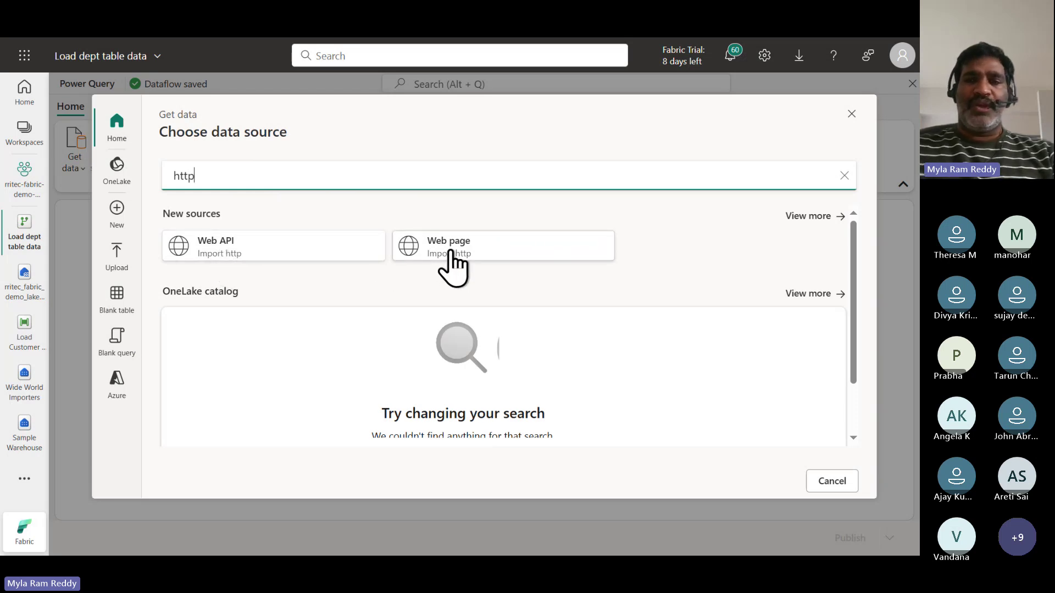
Search the data sources for "web" instead and close the data source chooser.
key("BackSpace")
key("BackSpace")
key("BackSpace")
key("BackSpace")
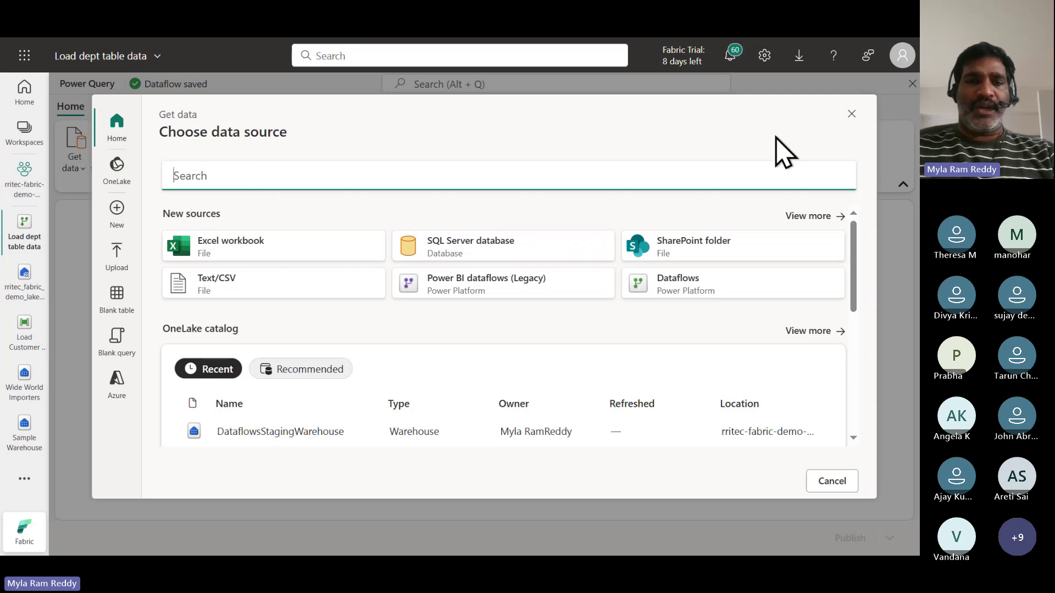
type("web")
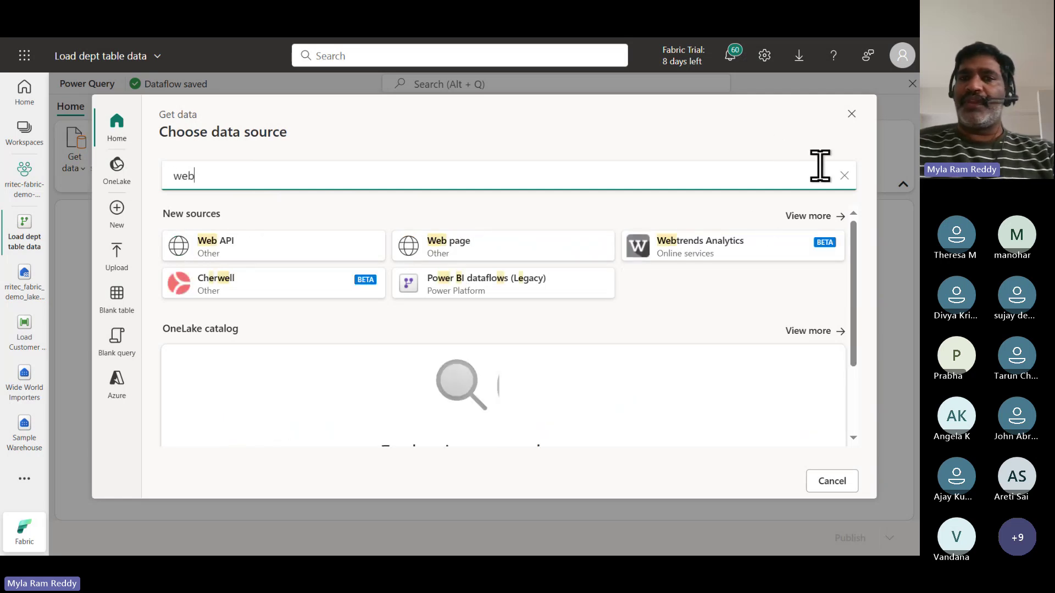
left_click(851, 114)
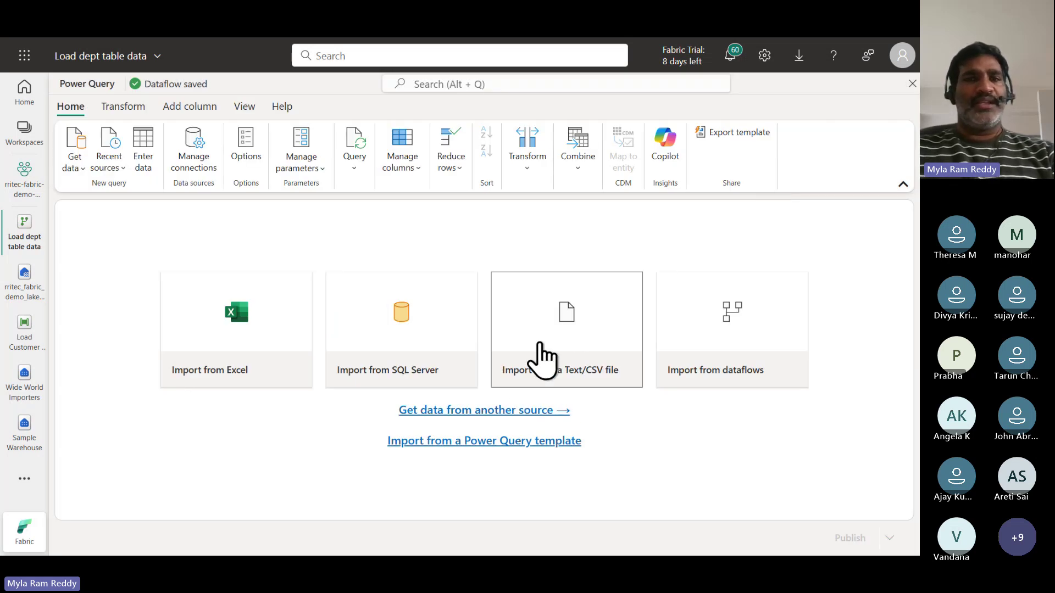
Start a Text/CSV import, switch to Chrome and get the raw URL of Labdata/dept.csv from the Microsoft-Fabric repository.
left_click(543, 360)
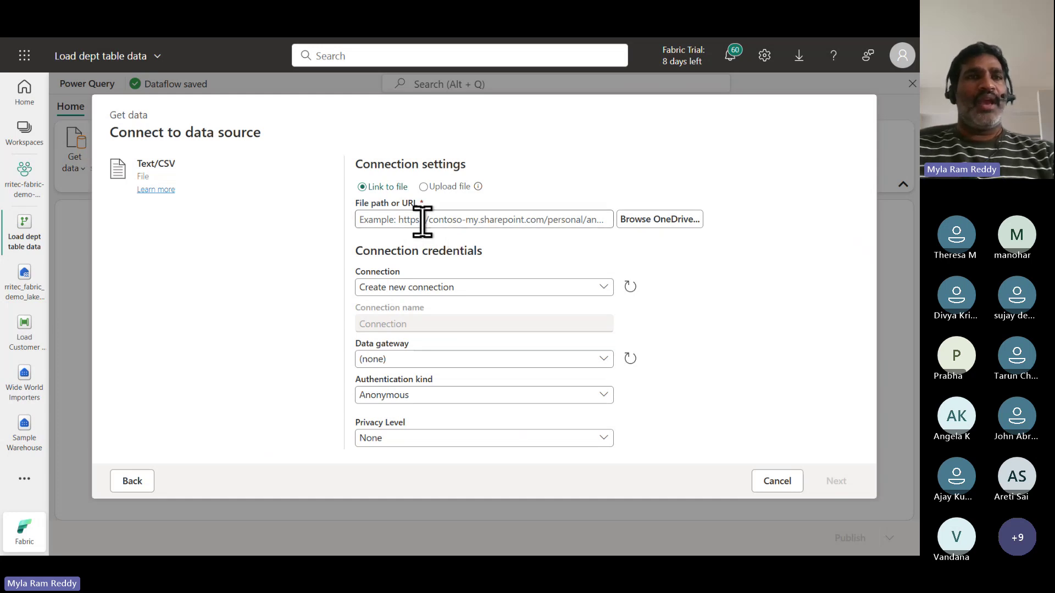
key("alt+Tab")
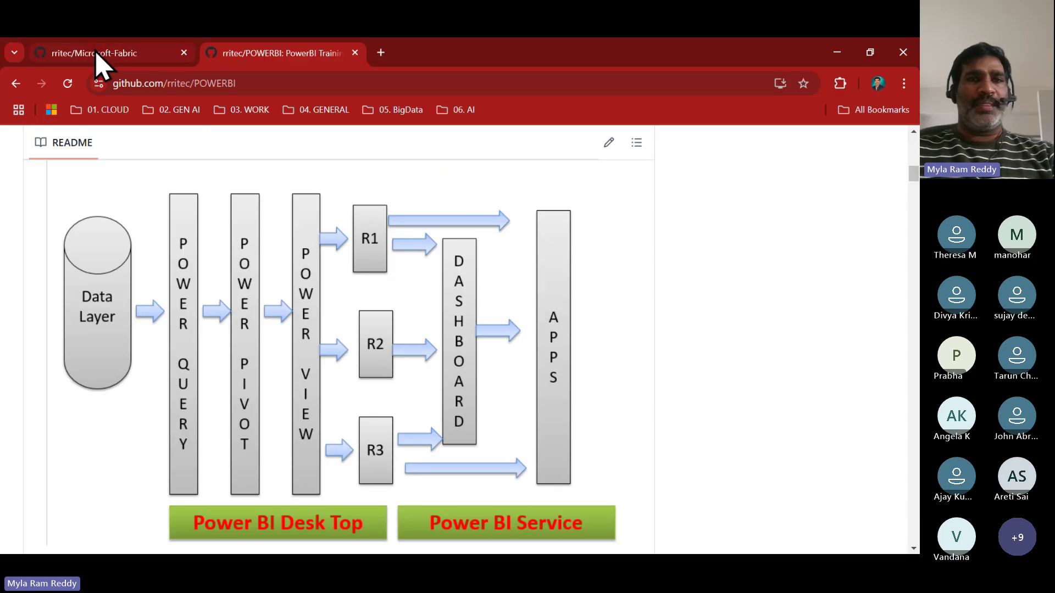
left_click(99, 55)
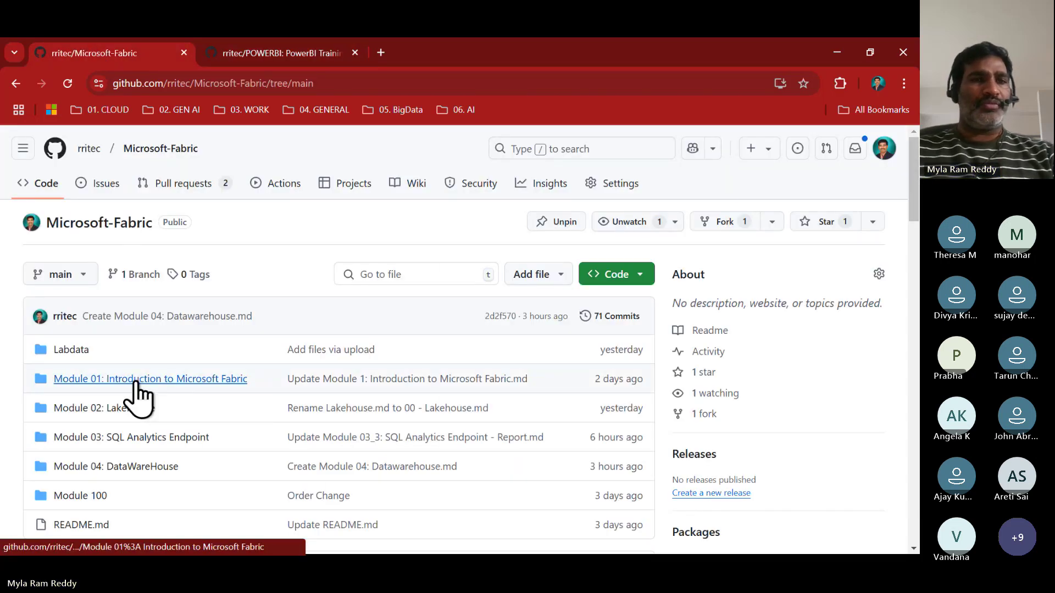
left_click(71, 352)
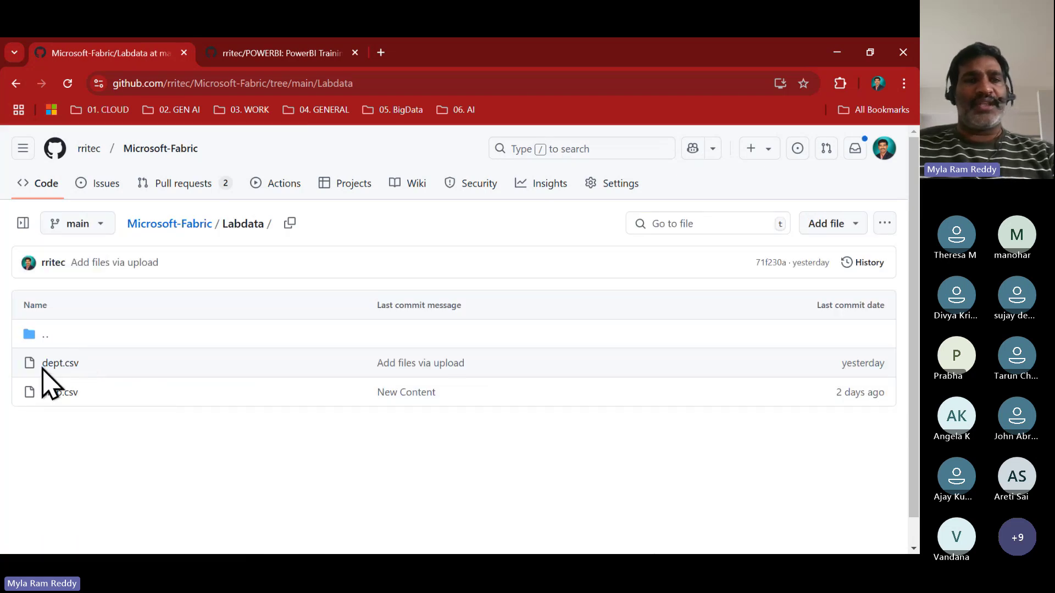
left_click(44, 366)
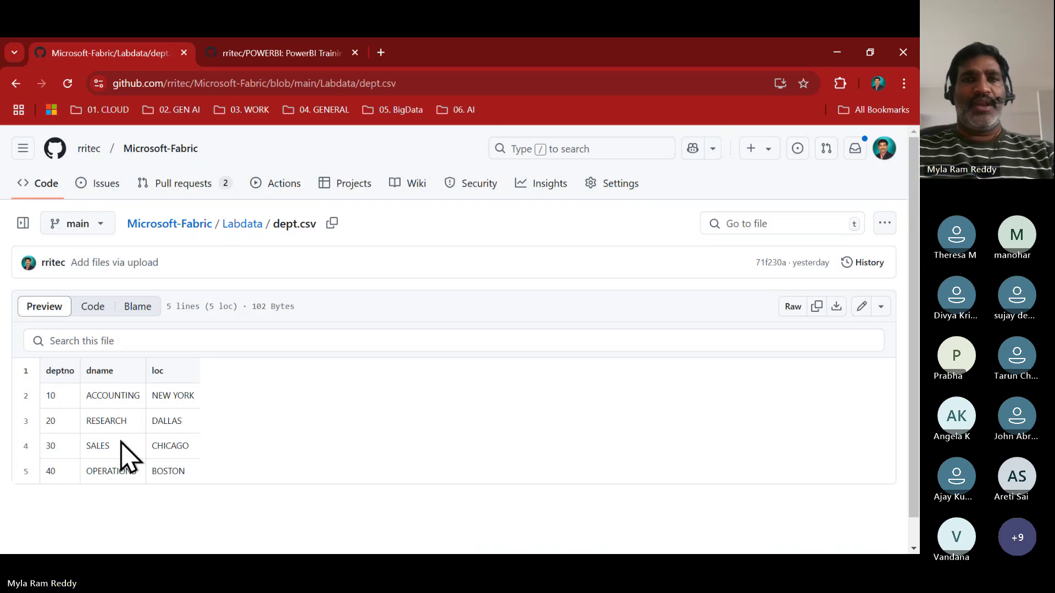
left_click(790, 310)
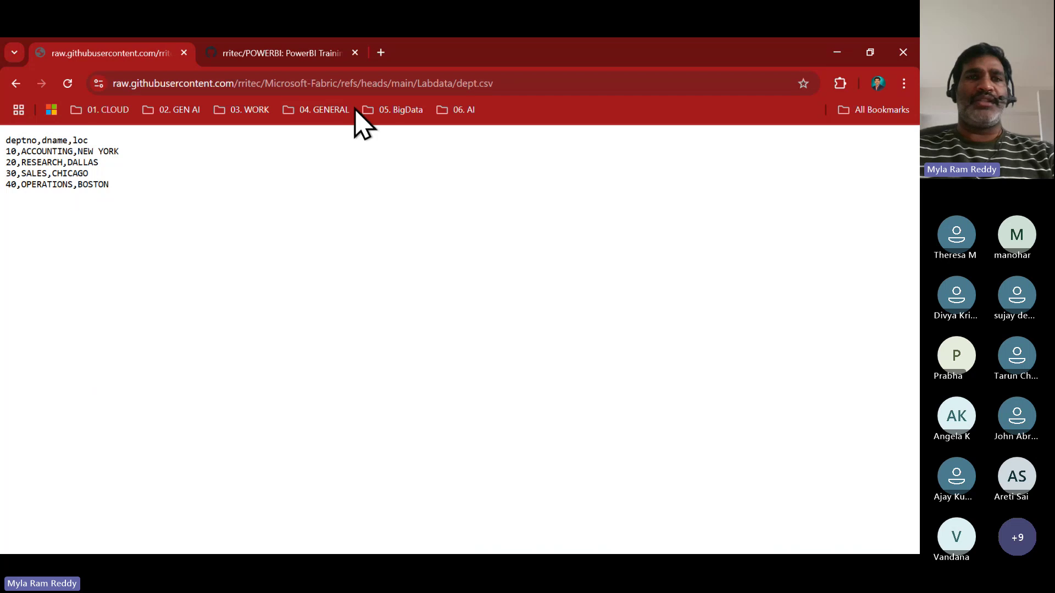
left_click(504, 88)
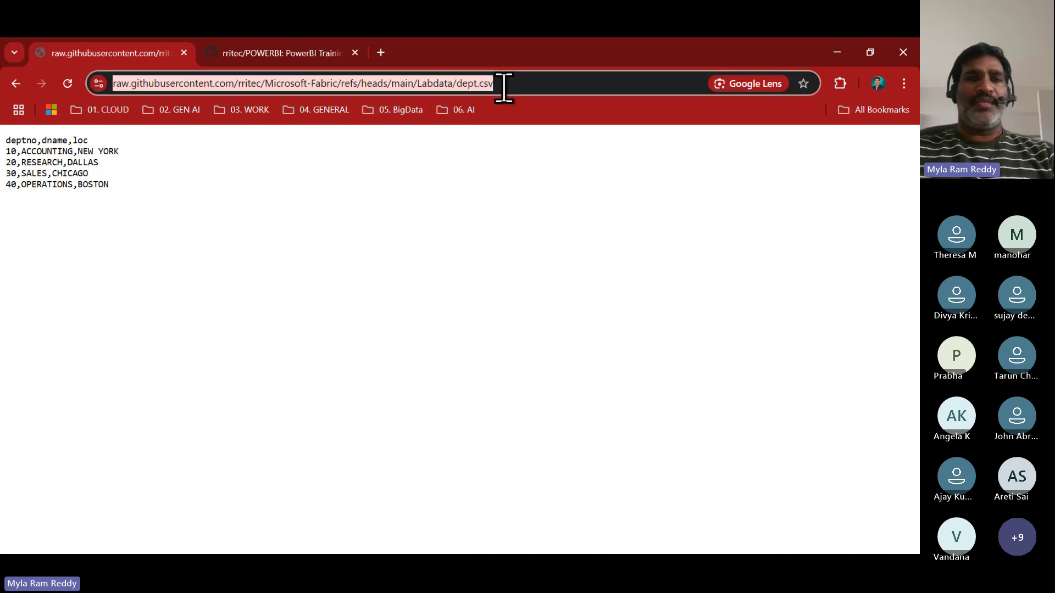
Switch back to the dataflow, link the Text/CSV connection to the copied raw dept.csv URL and continue to the file preview.
key("alt+Tab")
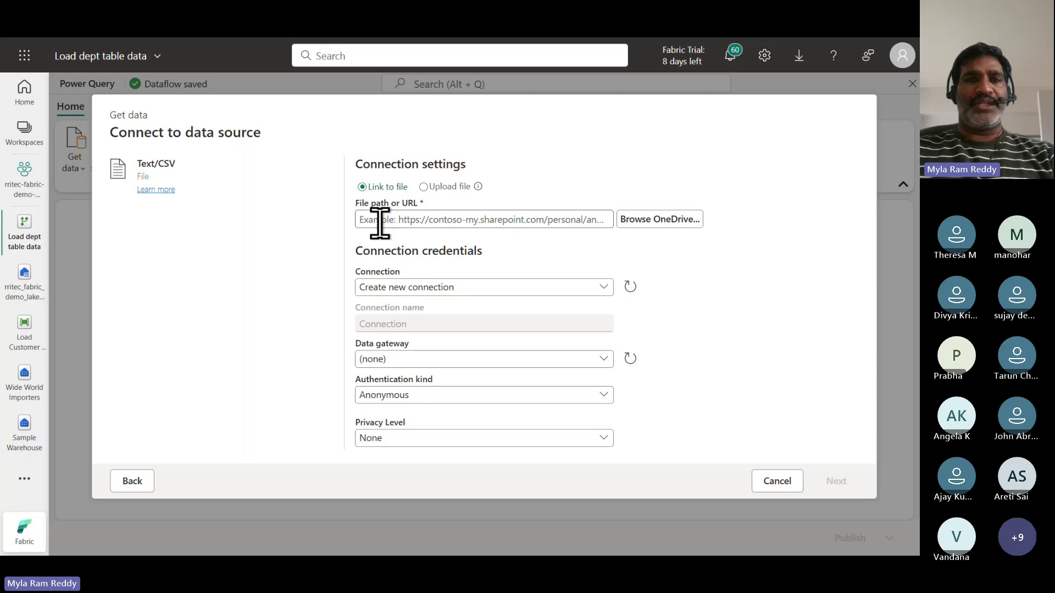
left_click(379, 221)
key("ctrl+v")
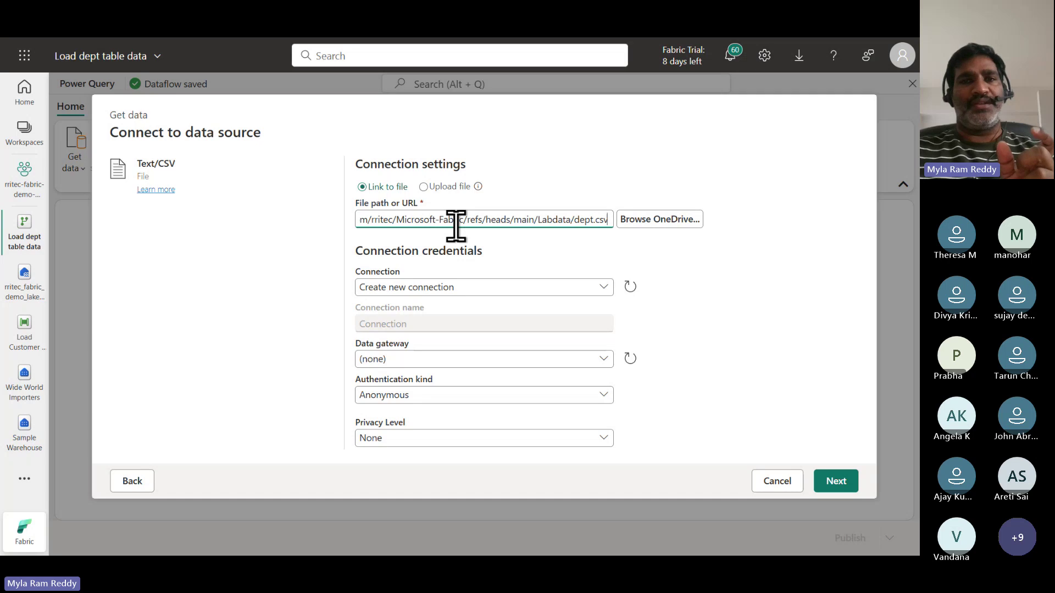
key("Home")
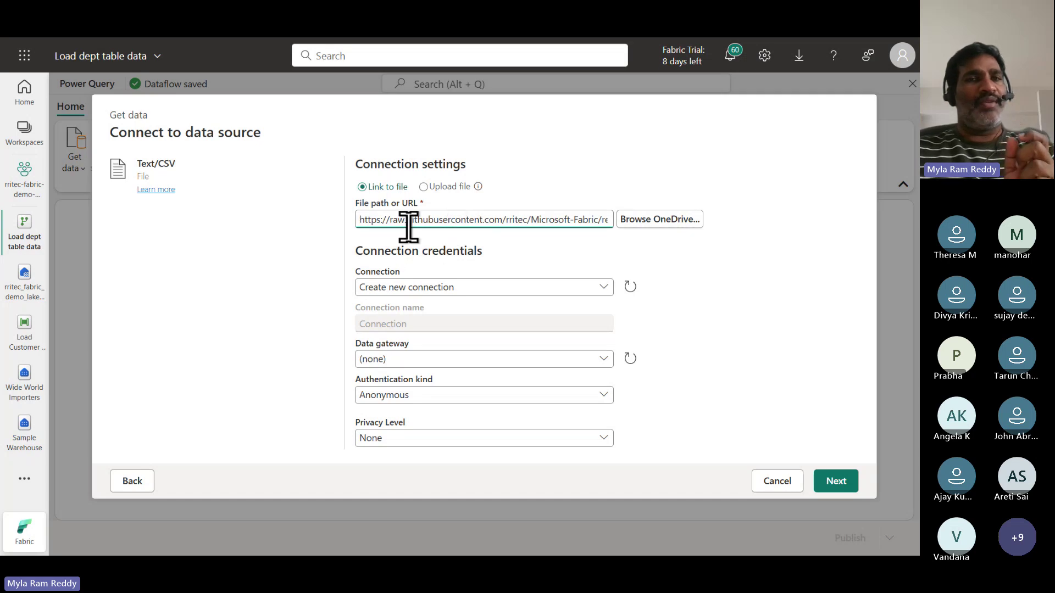
left_click_drag(407, 222, 433, 221)
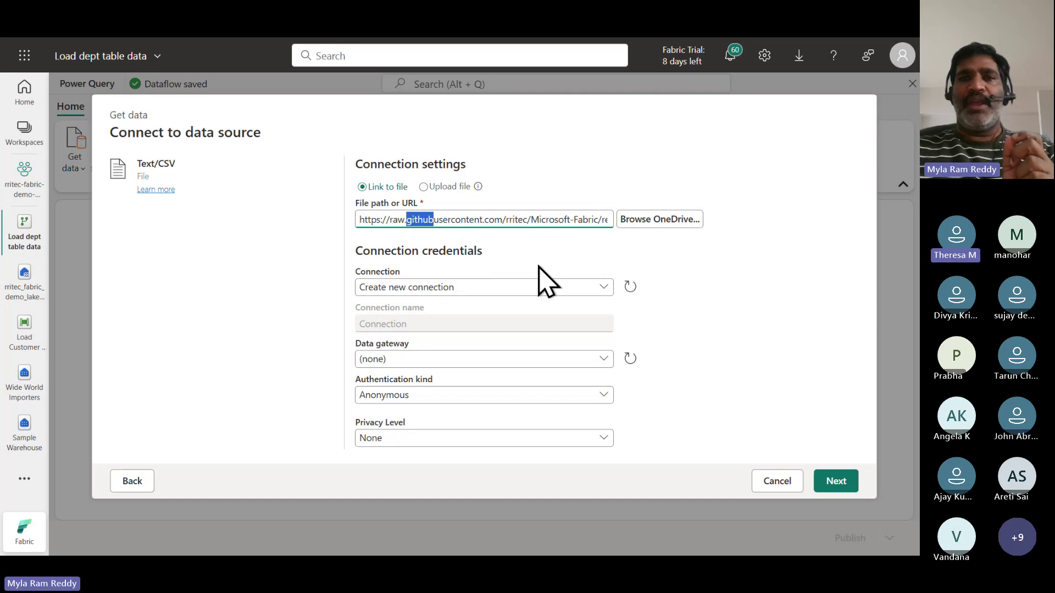
left_click(654, 258)
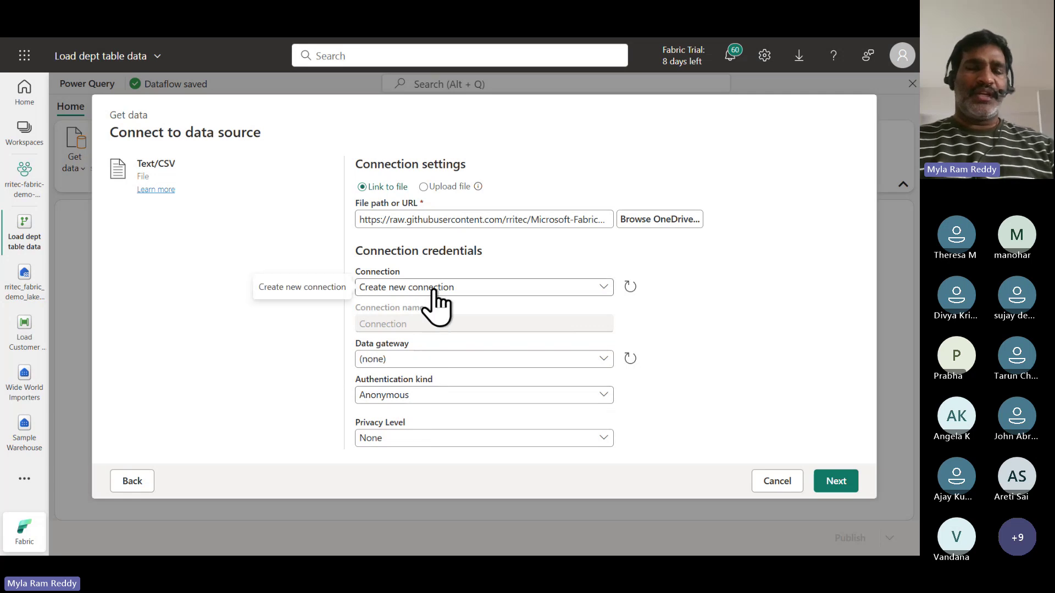
left_click(828, 479)
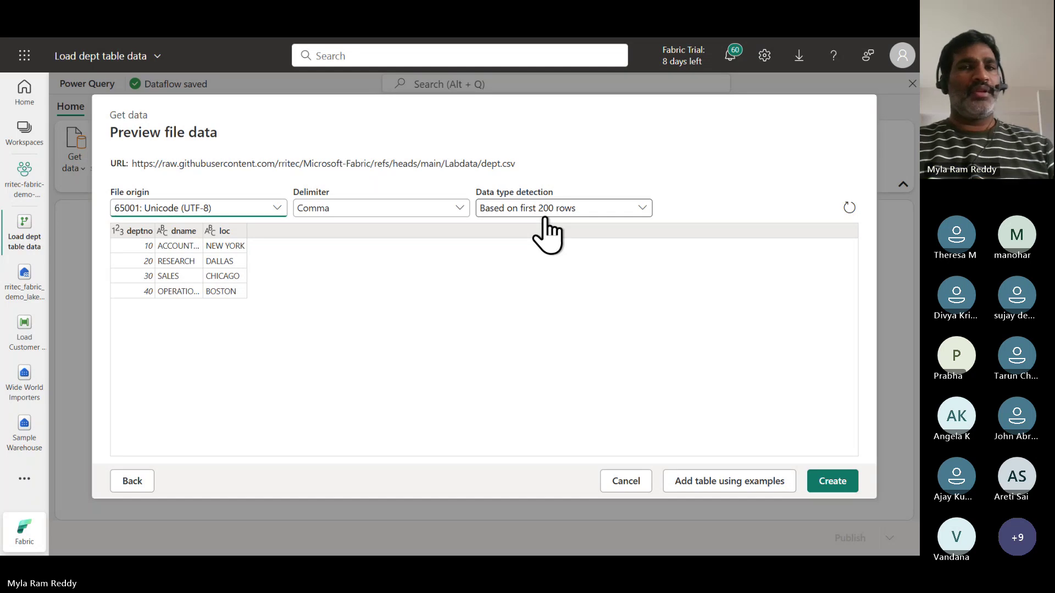
Review the data type detection and delimiter options for dept.csv and create the query with the current settings.
left_click(574, 213)
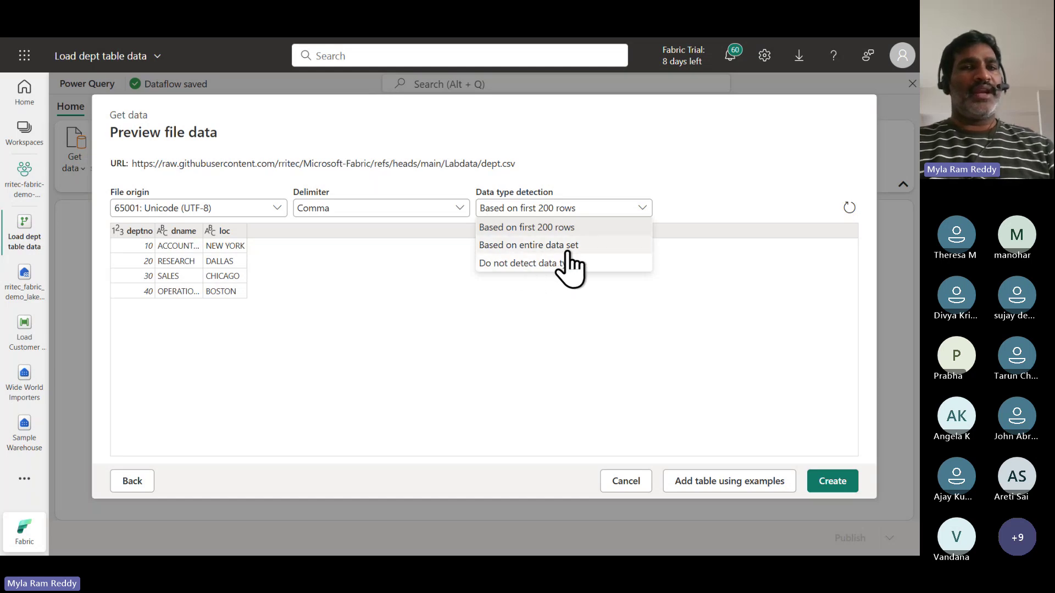
left_click(405, 297)
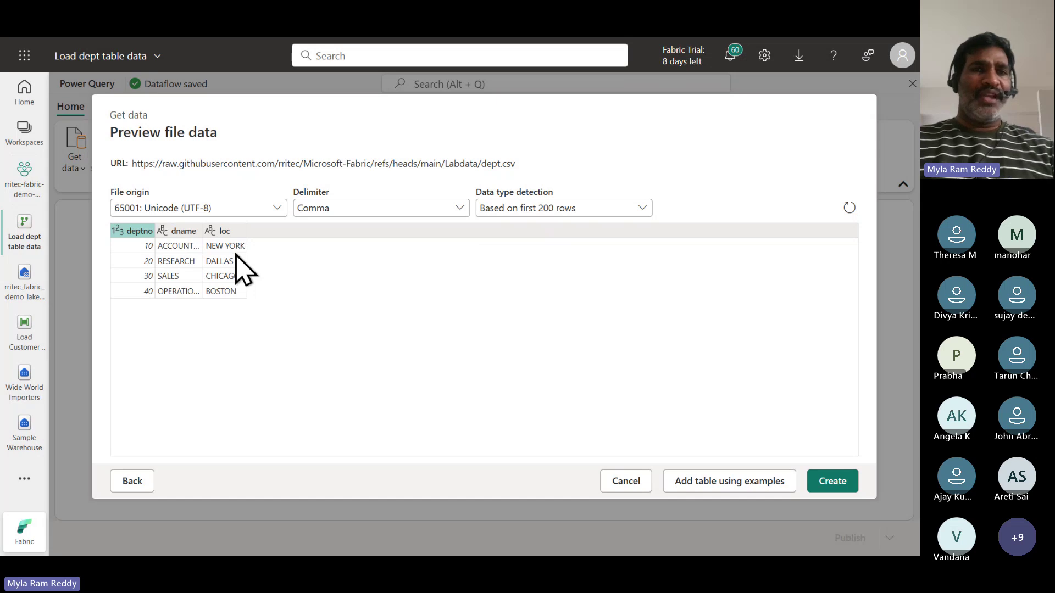
left_click(355, 211)
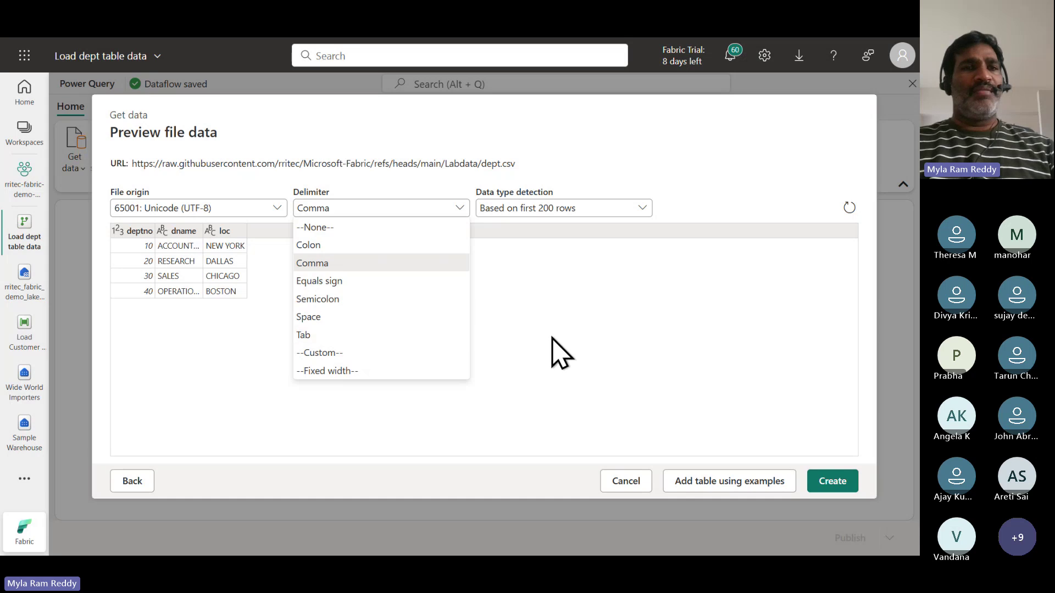
left_click(556, 353)
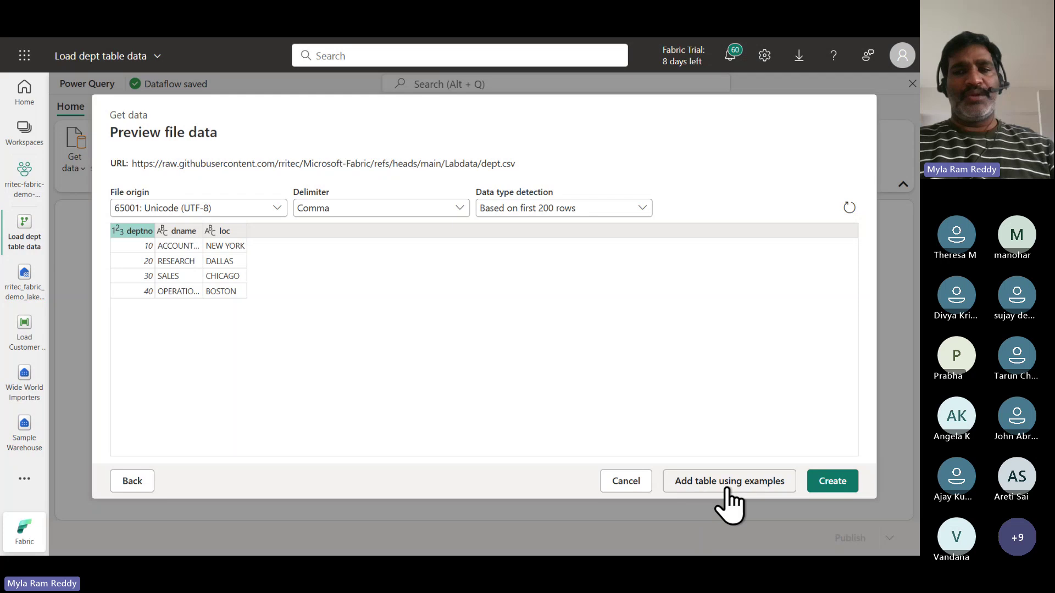
left_click(831, 493)
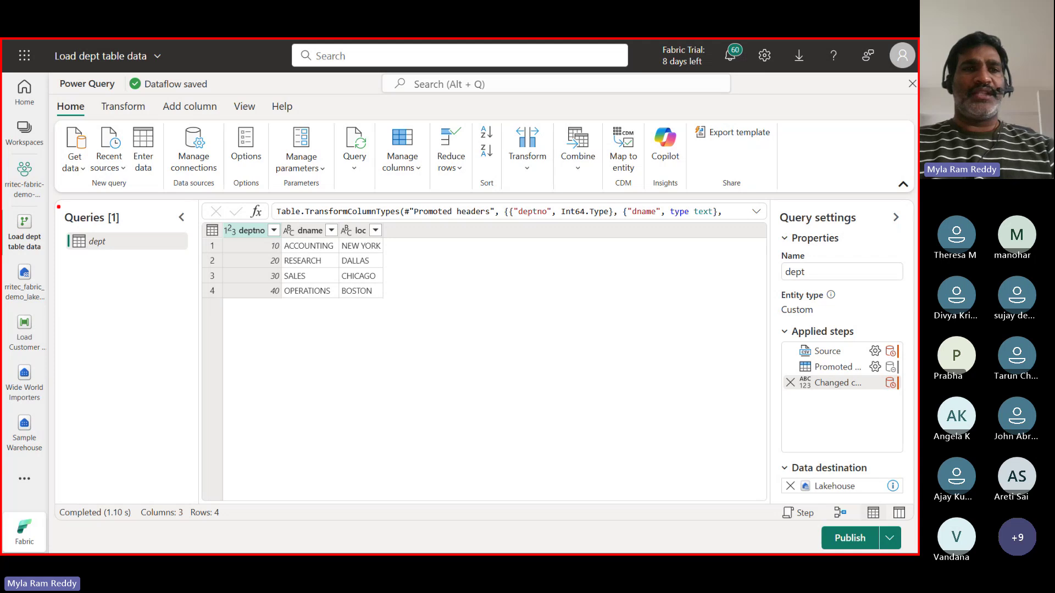
left_click_drag(58, 206, 152, 290)
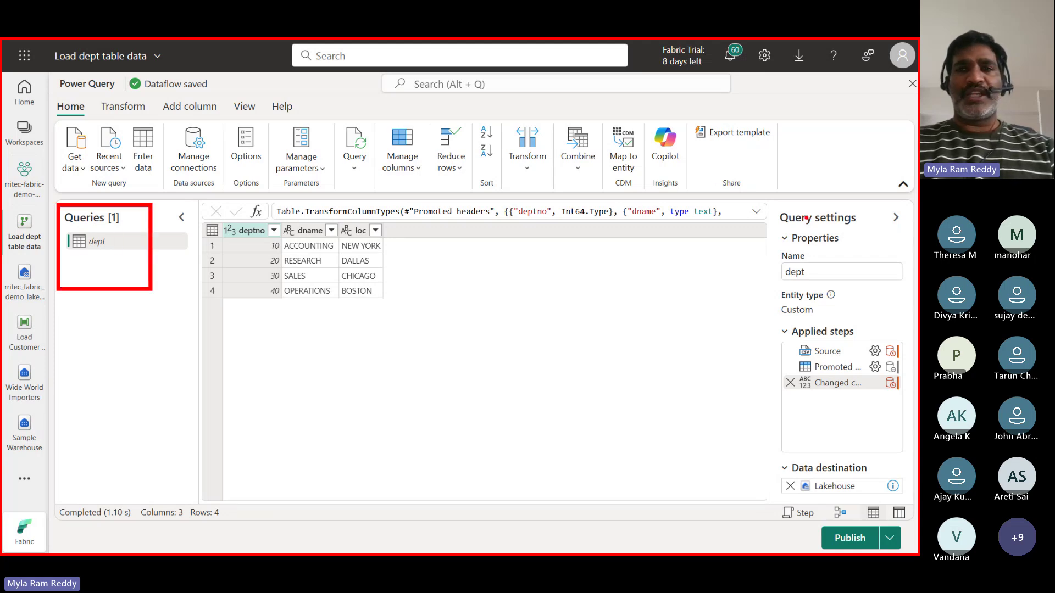
mouse_move(772, 205)
left_mouse_down()
mouse_move(841, 295)
mouse_move(906, 352)
mouse_move(912, 421)
left_mouse_up()
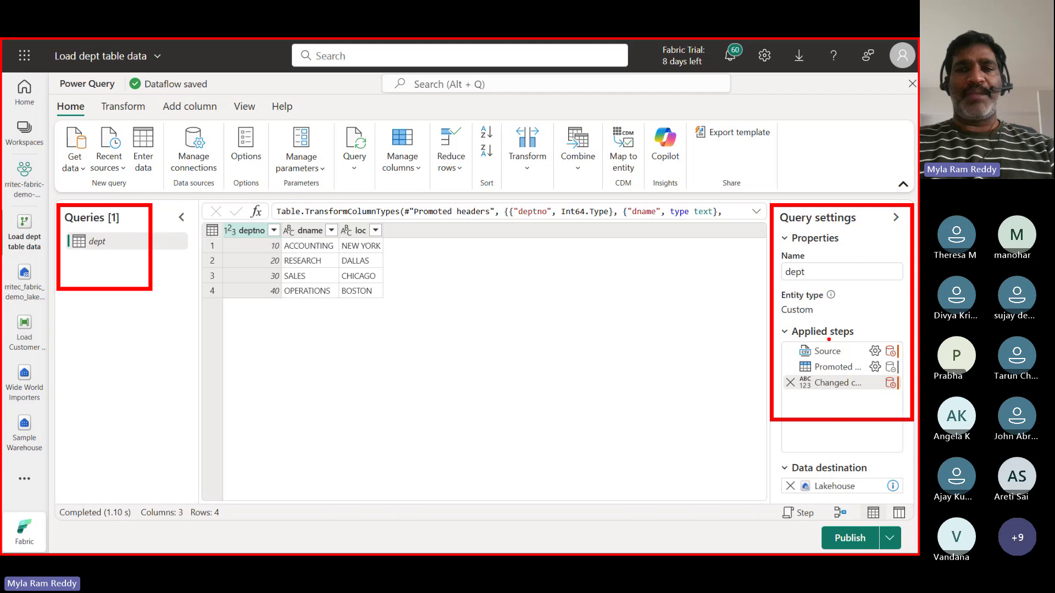
left_click_drag(795, 343, 795, 399)
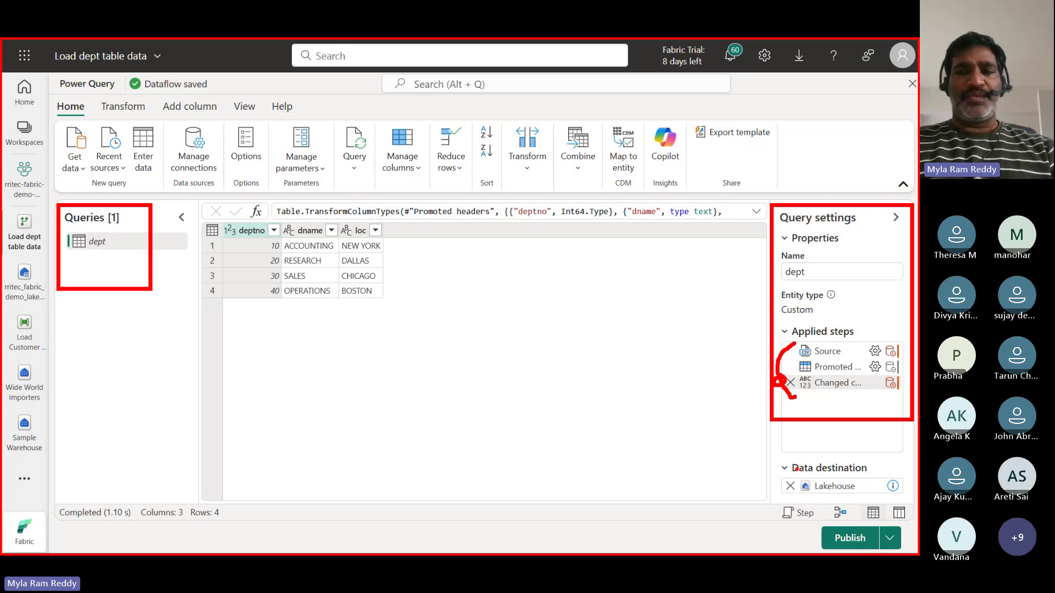
left_click_drag(775, 453, 878, 503)
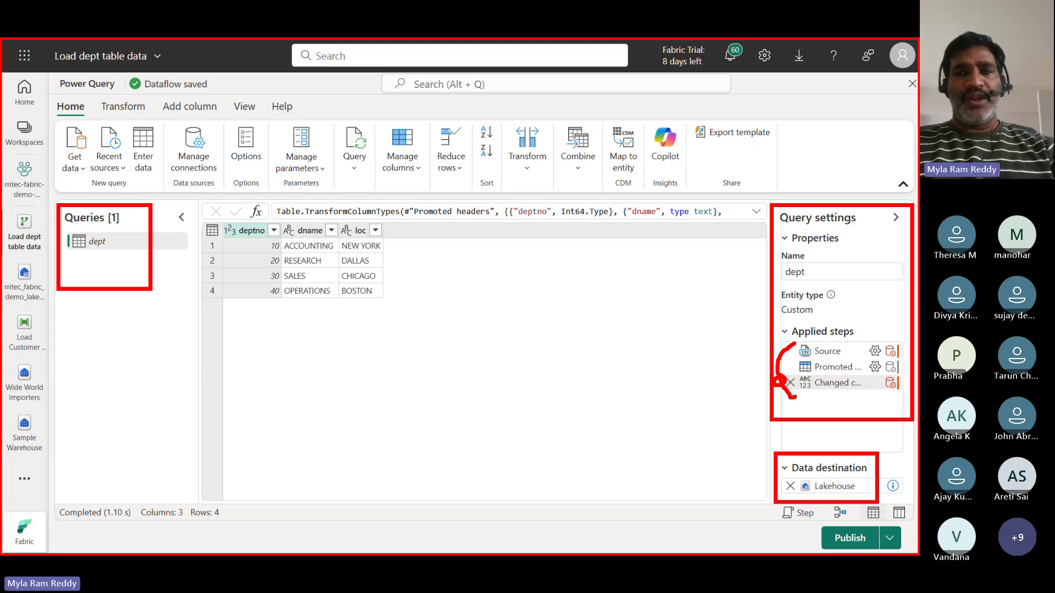
key("Escape")
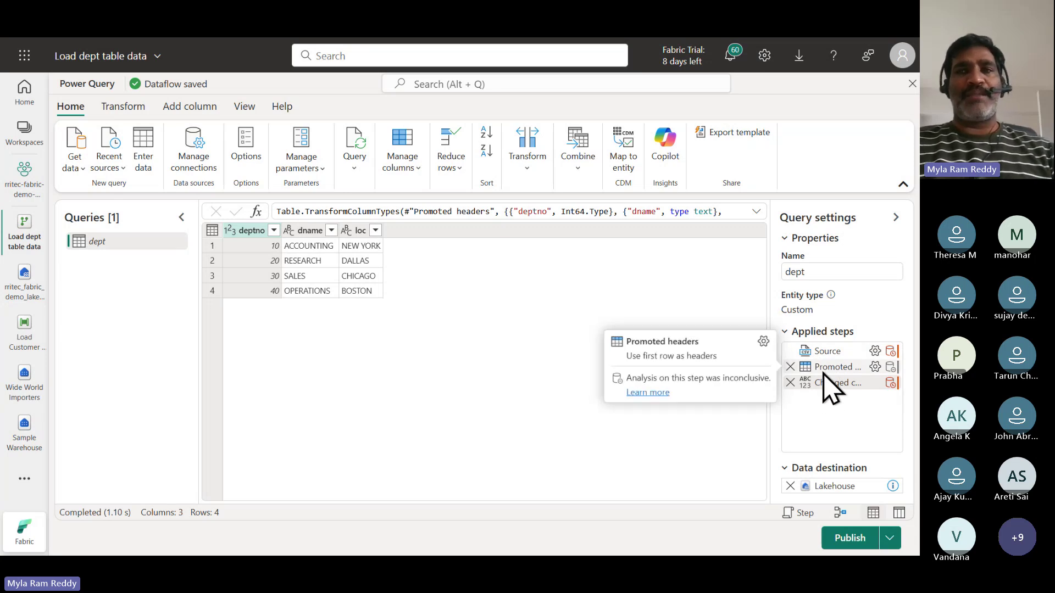
Open the query's Advanced editor and examine the Source and Promoted headers lines of the M code.
left_click(244, 110)
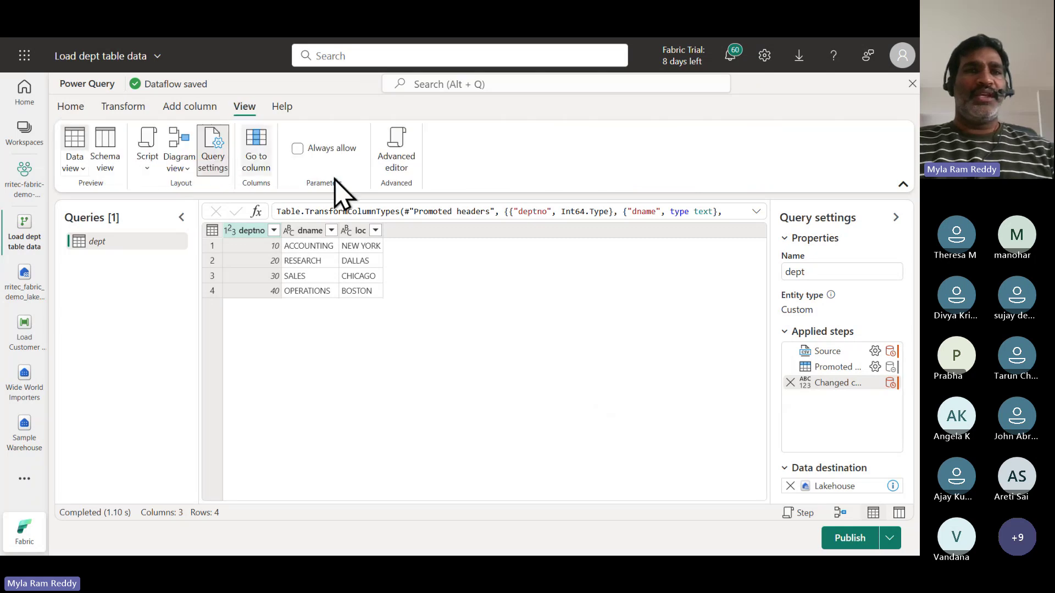
left_click(395, 174)
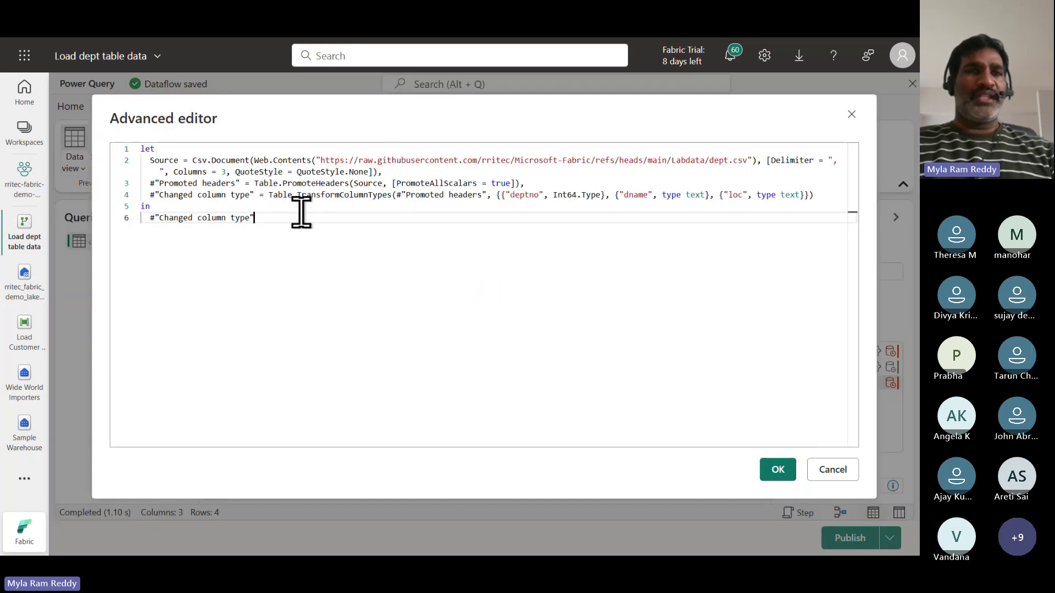
double_click(160, 160)
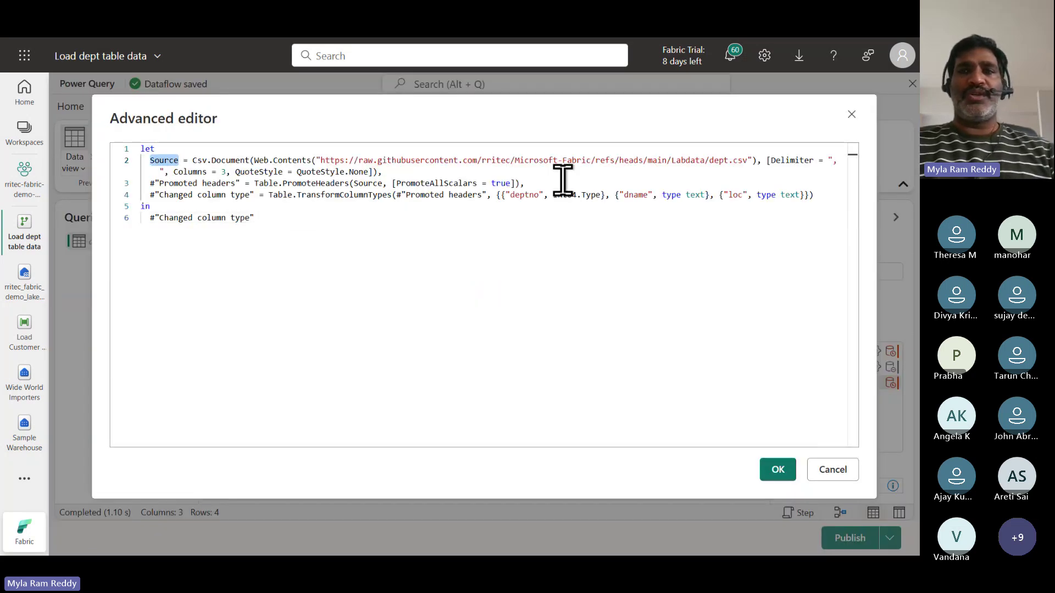
double_click(715, 160)
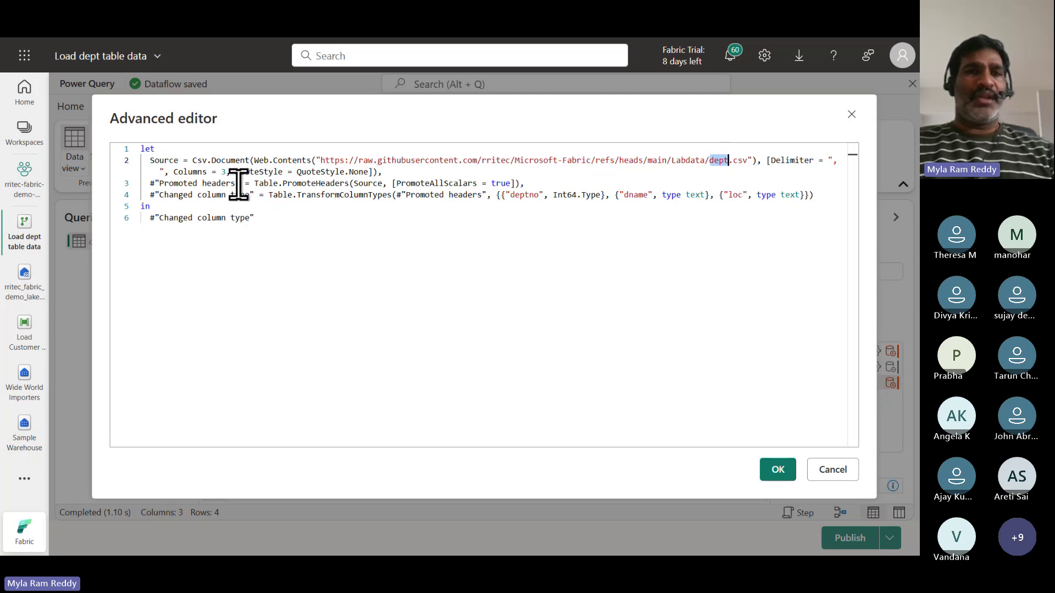
double_click(207, 183)
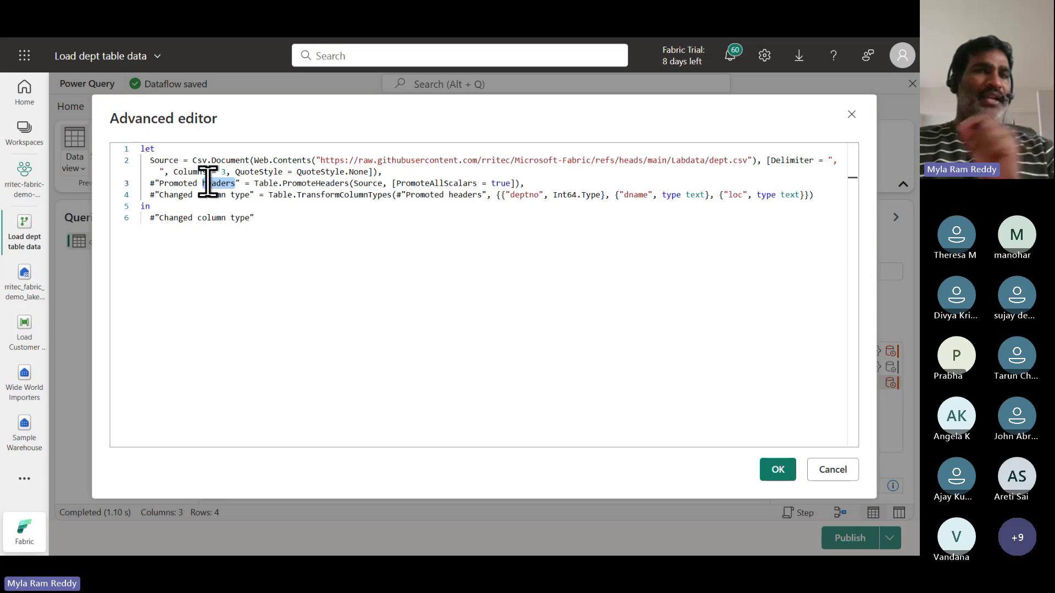
double_click(318, 183)
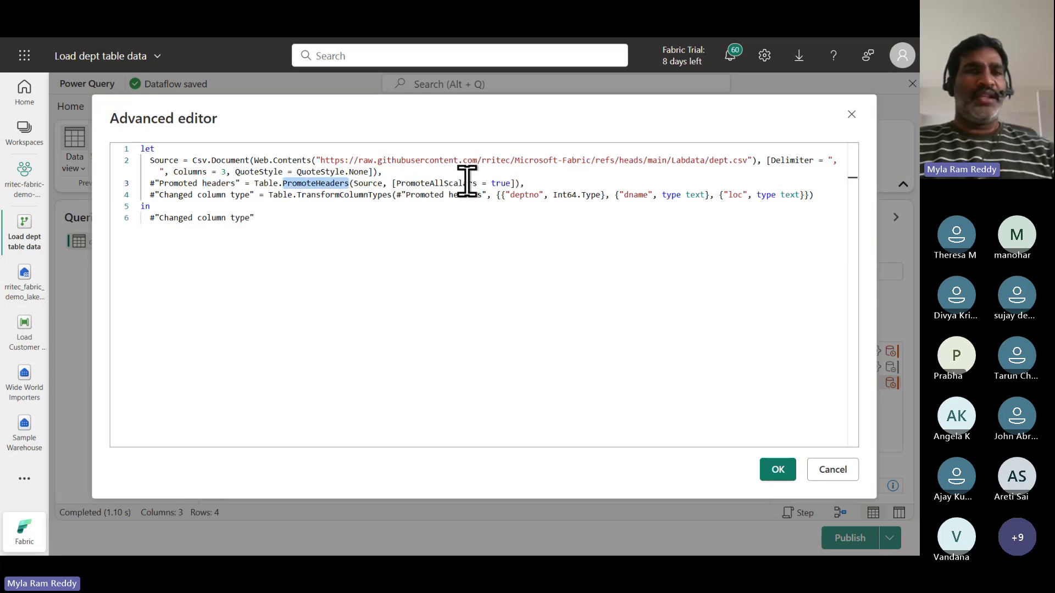
Examine the data types of deptno, dname and loc in the Changed column type line and close the editor.
double_click(208, 195)
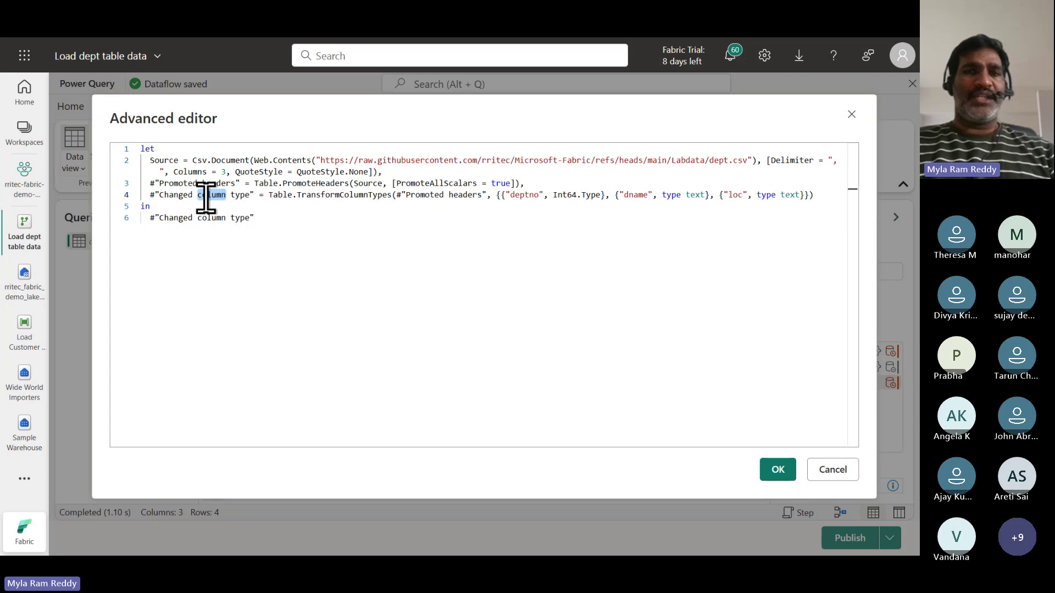
double_click(525, 195)
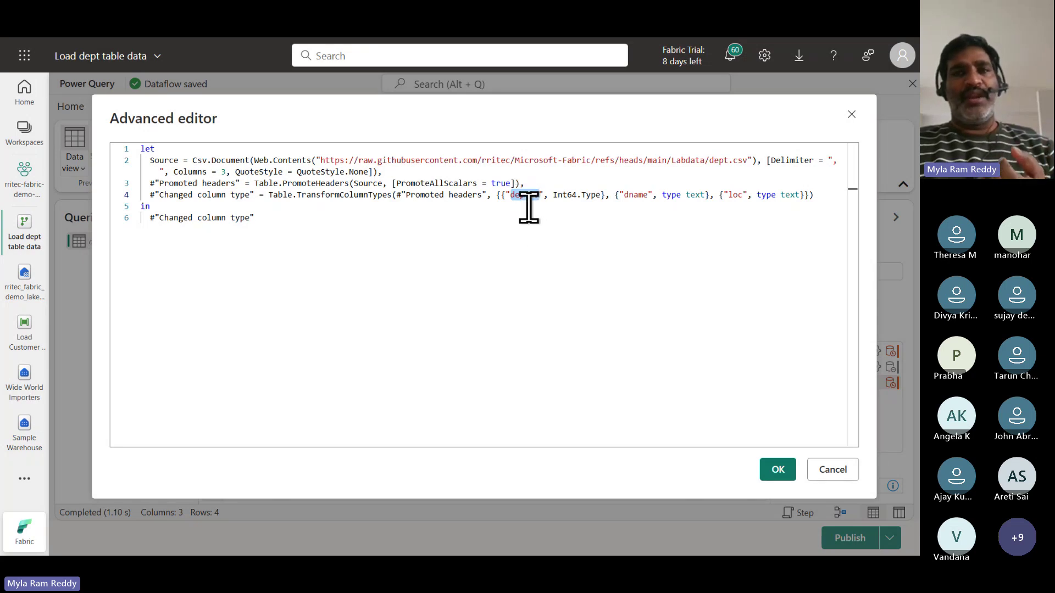
double_click(563, 196)
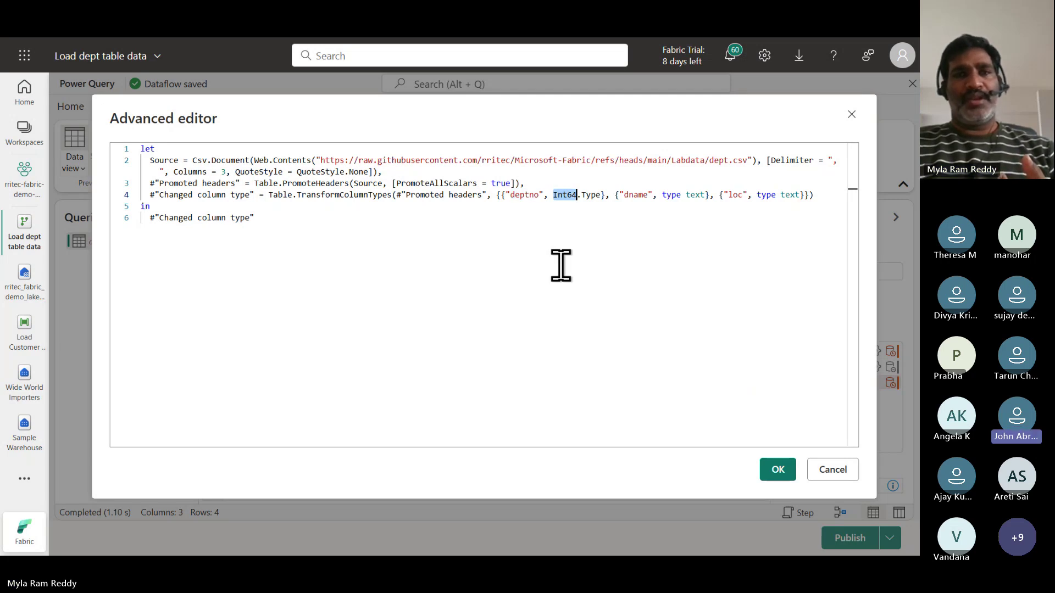
double_click(633, 194)
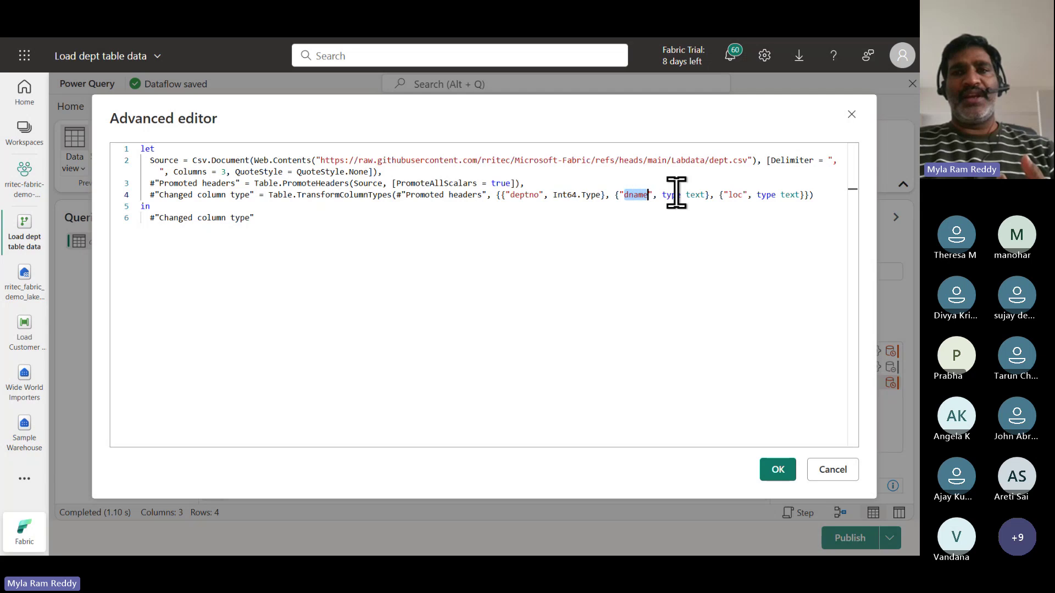
double_click(693, 195)
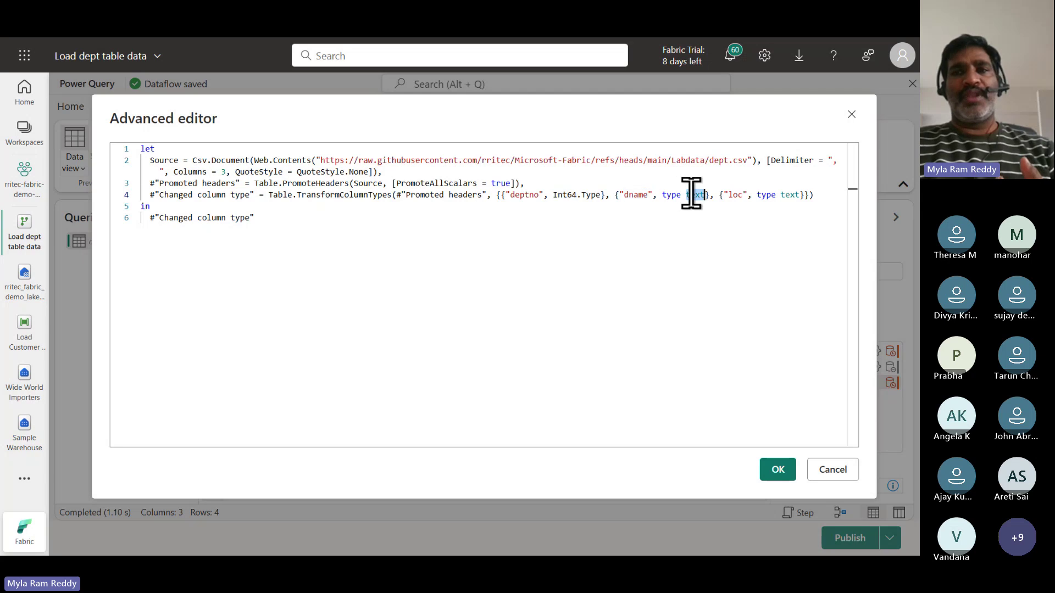
double_click(734, 195)
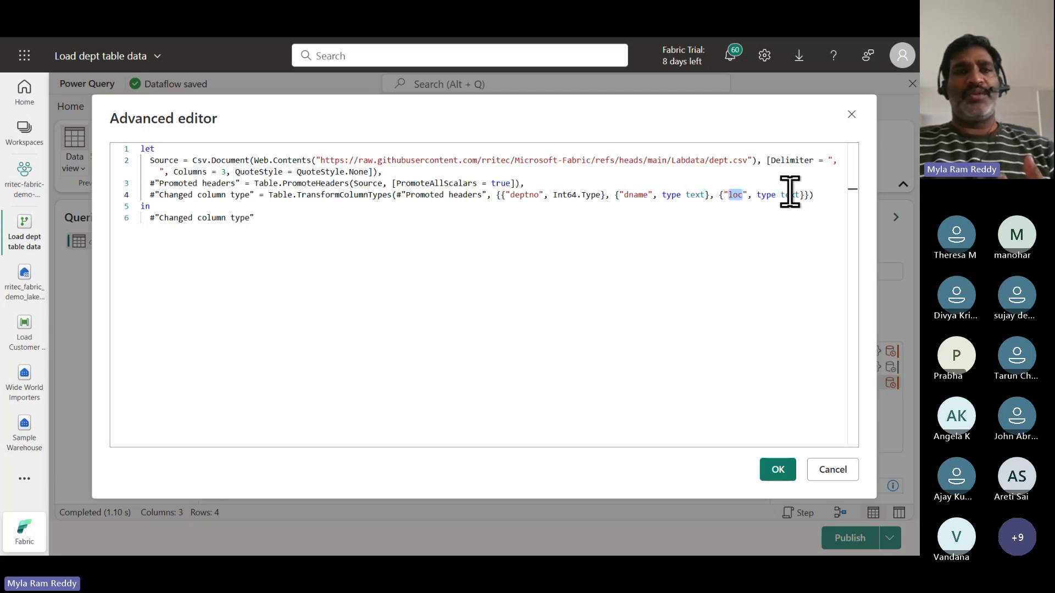
double_click(789, 194)
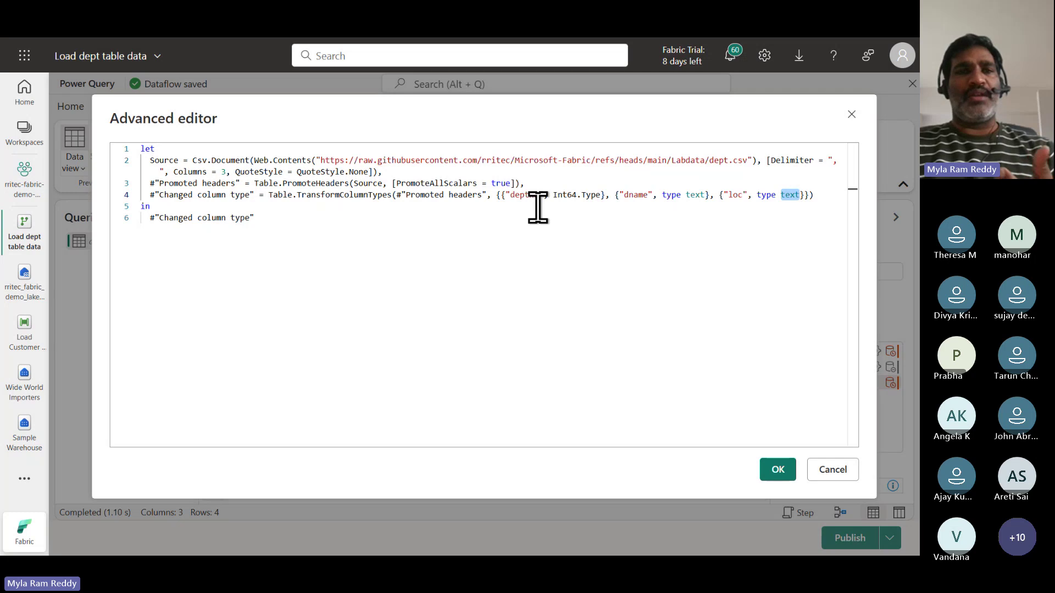
left_click(783, 475)
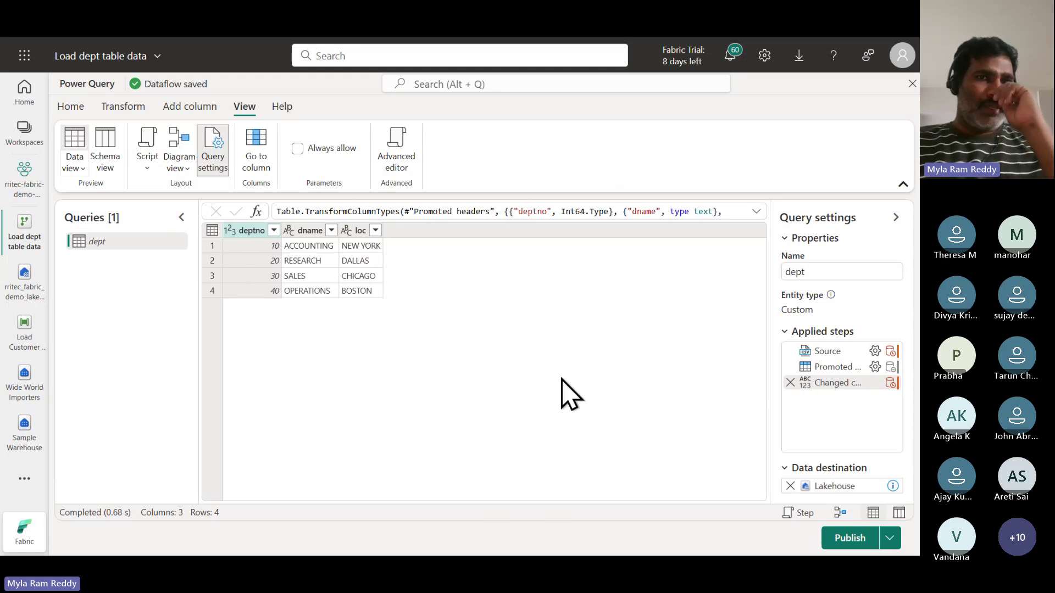
Rename the deptno column as "dept Number" in the data preview.
double_click(250, 231)
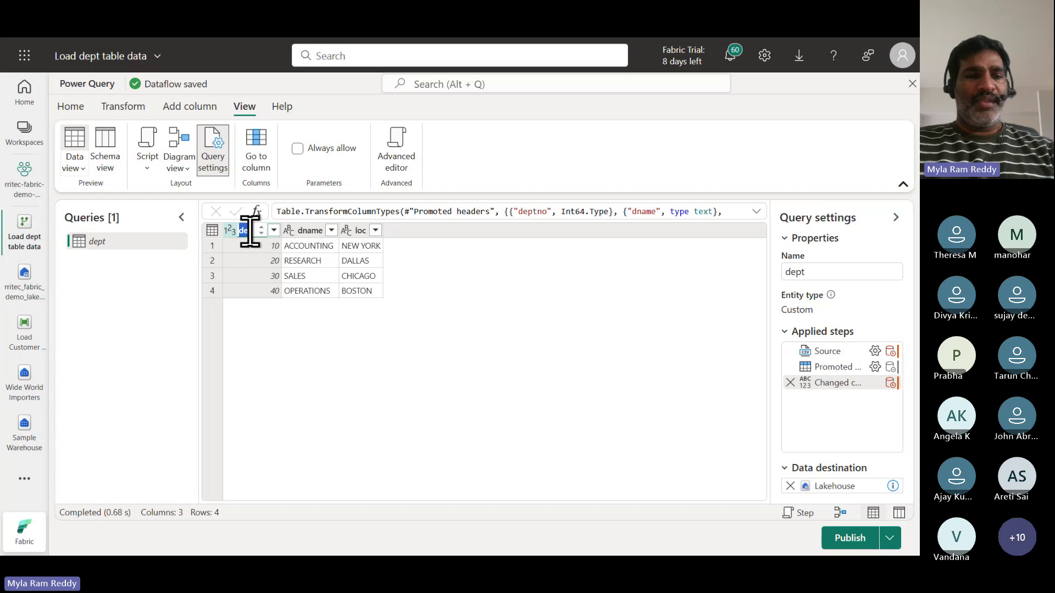
type("D")
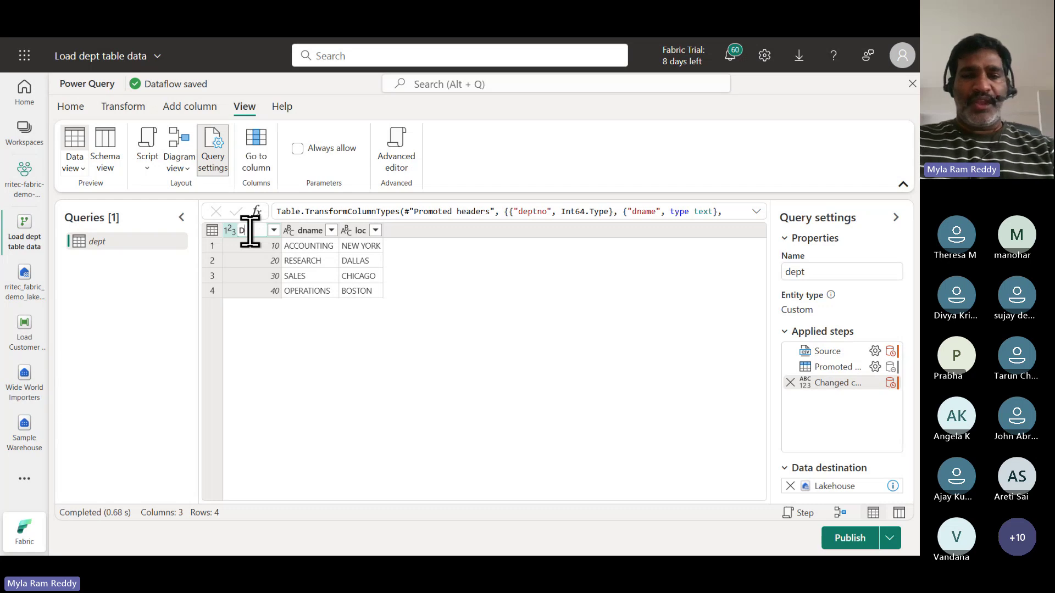
key("BackSpace")
type("dep")
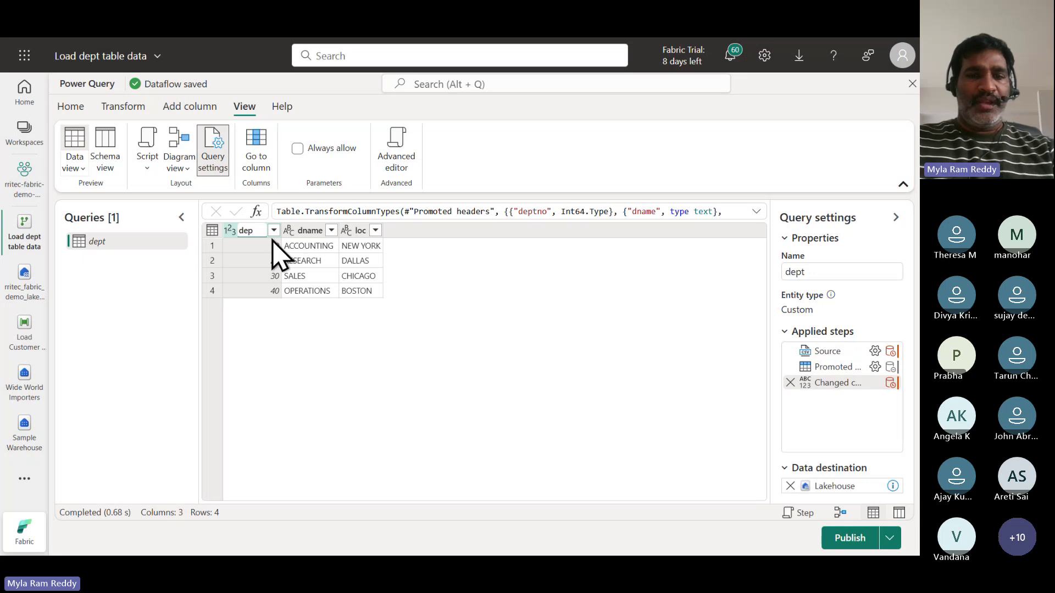
type("t")
key("BackSpace")
key("BackSpace")
key("BackSpace")
key("BackSpace")
type("Number")
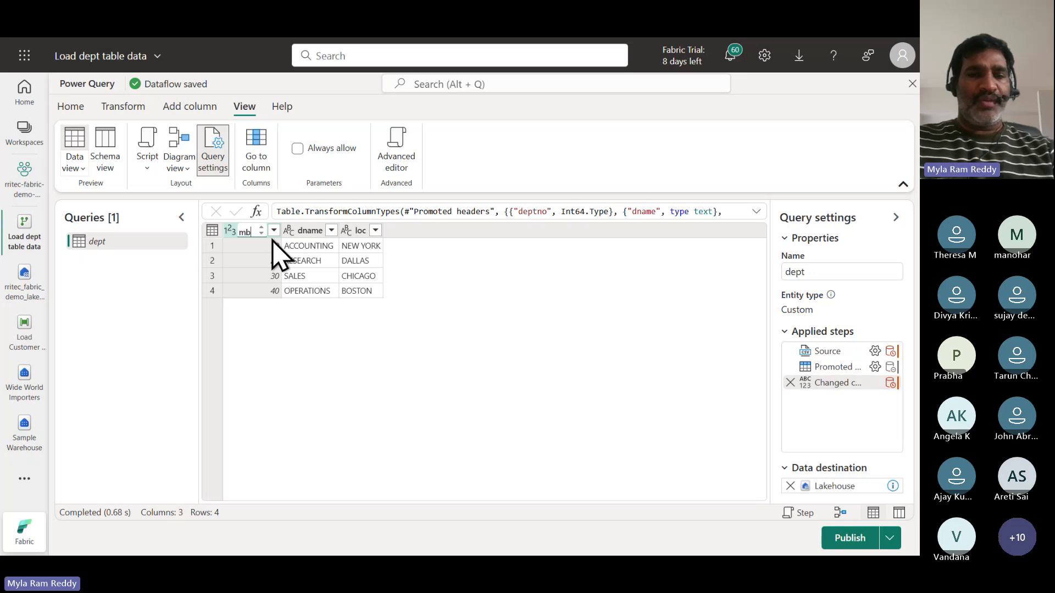
key("Return")
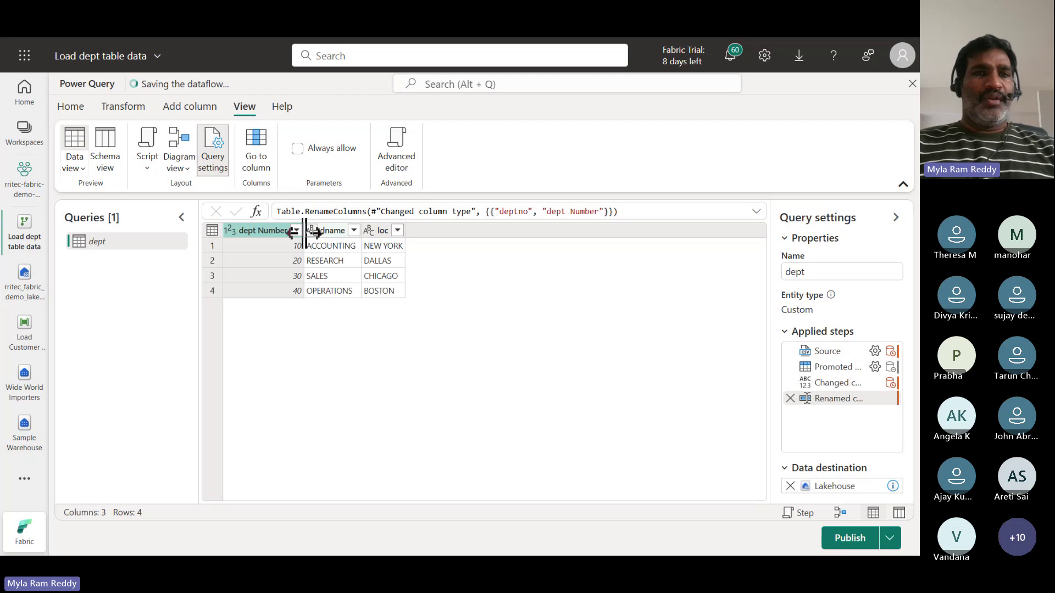
double_click(267, 231)
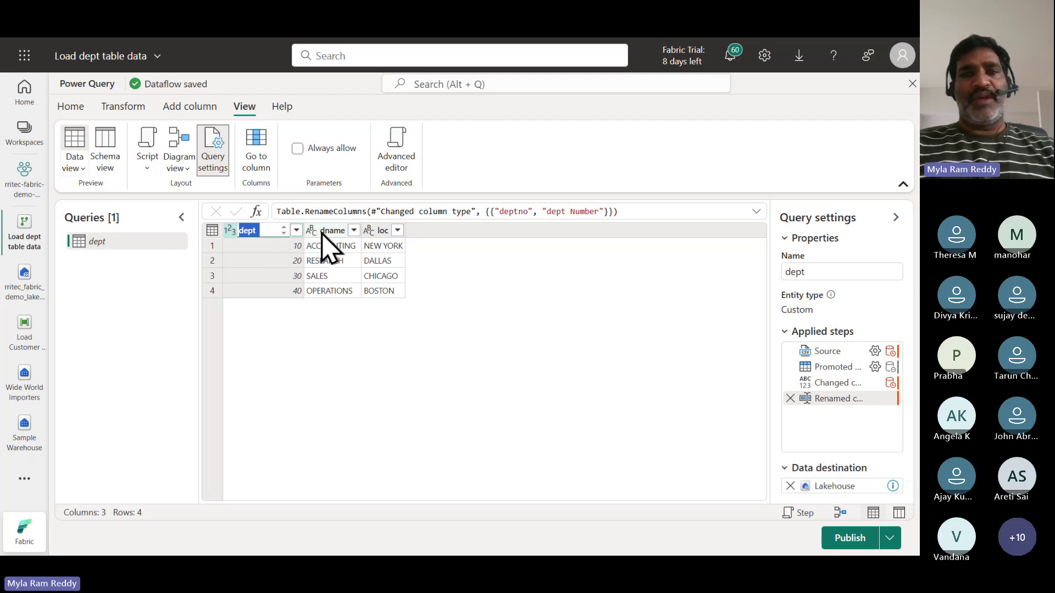
left_click(356, 395)
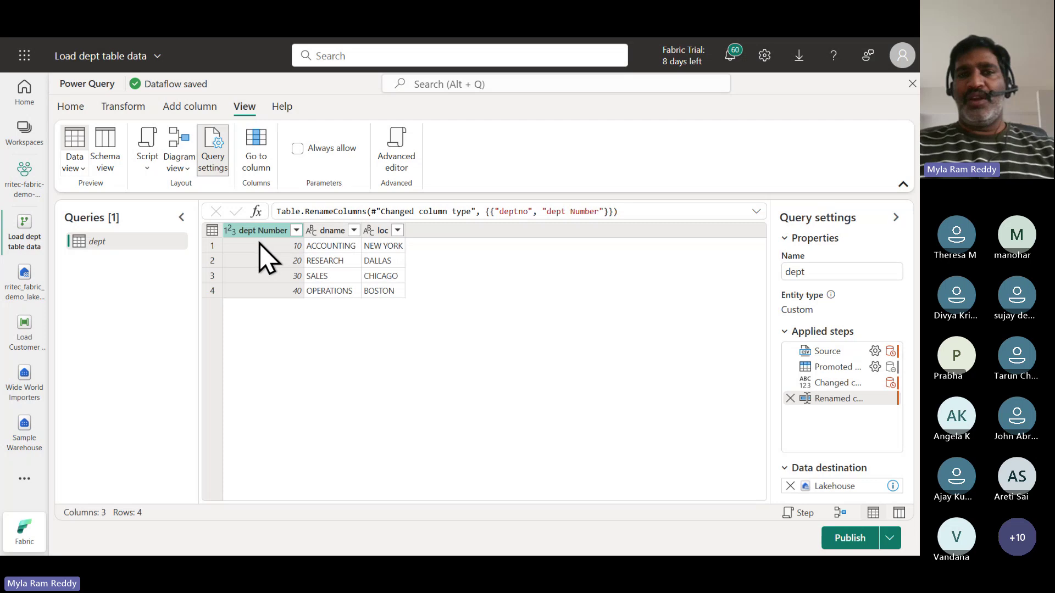
Change the new column name to "Dept Number" in the Renamed columns line of the M code and apply it.
mouse_move(837, 407)
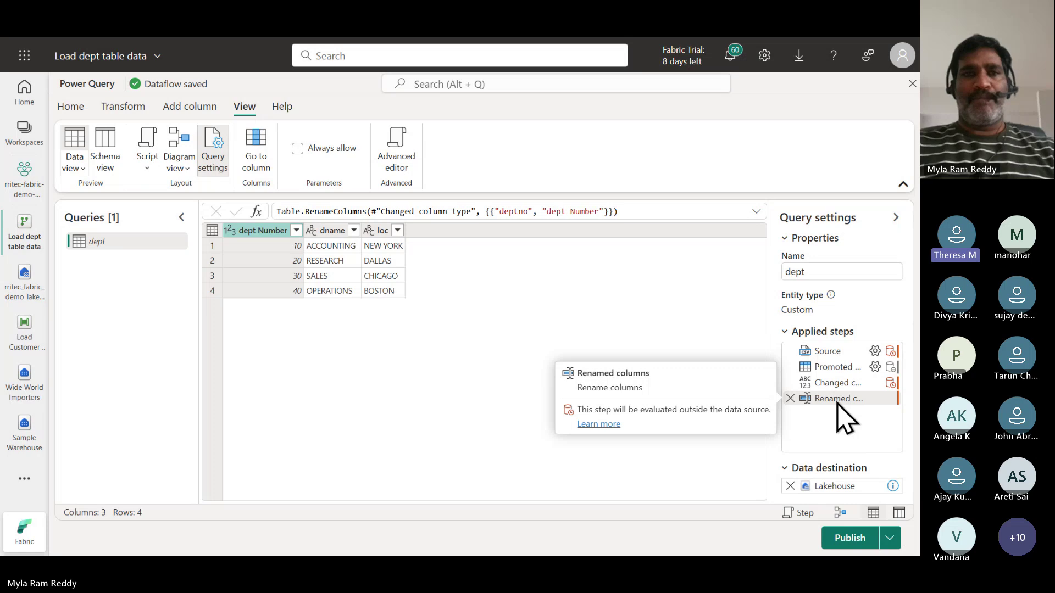
left_click(405, 169)
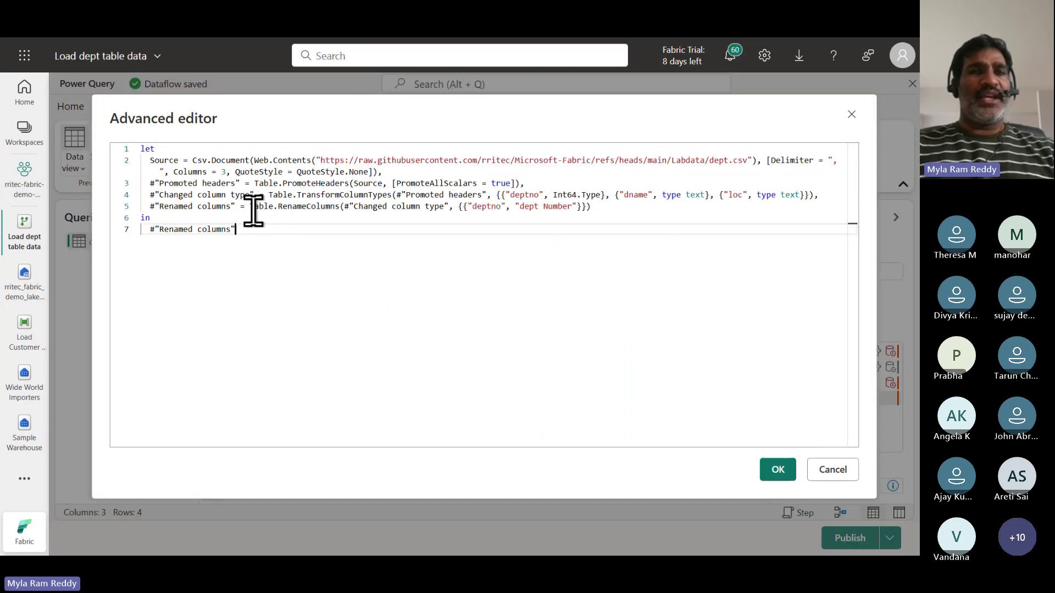
double_click(476, 207)
left_click_drag(519, 208, 572, 208)
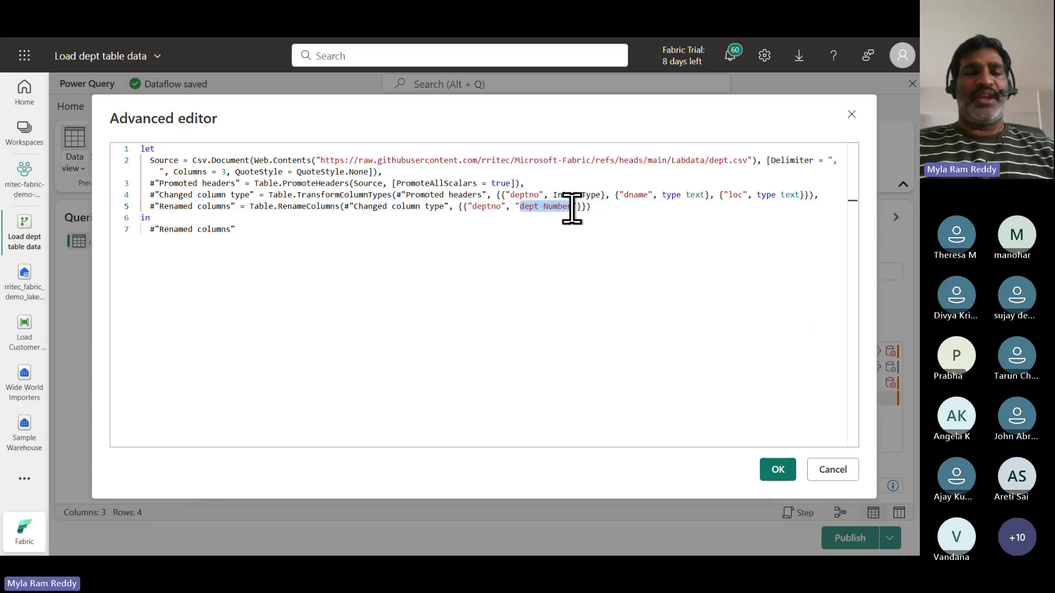
left_click(524, 207)
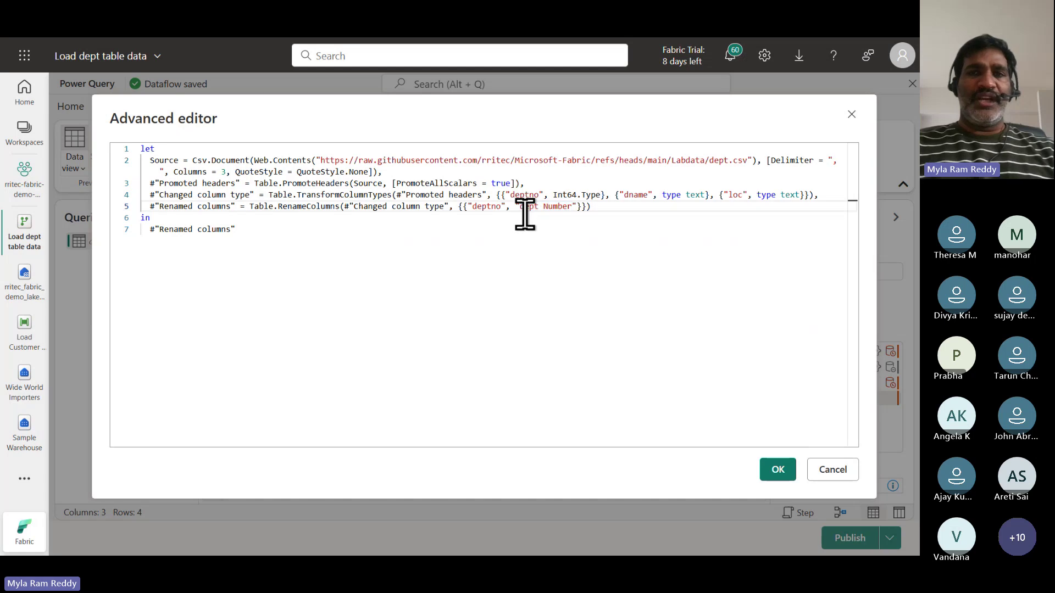
key("BackSpace")
type("D")
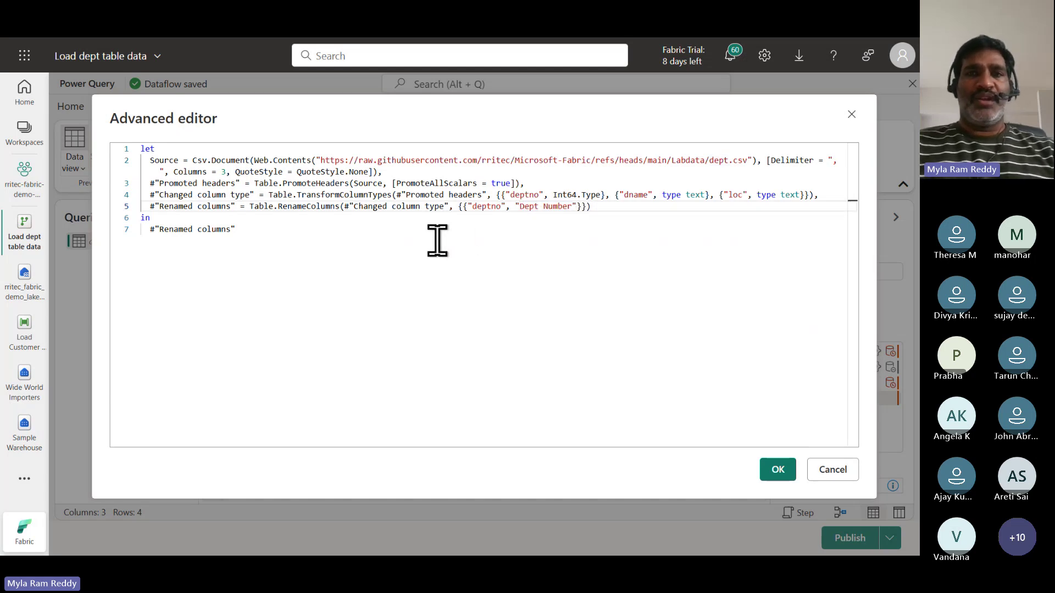
left_click(777, 476)
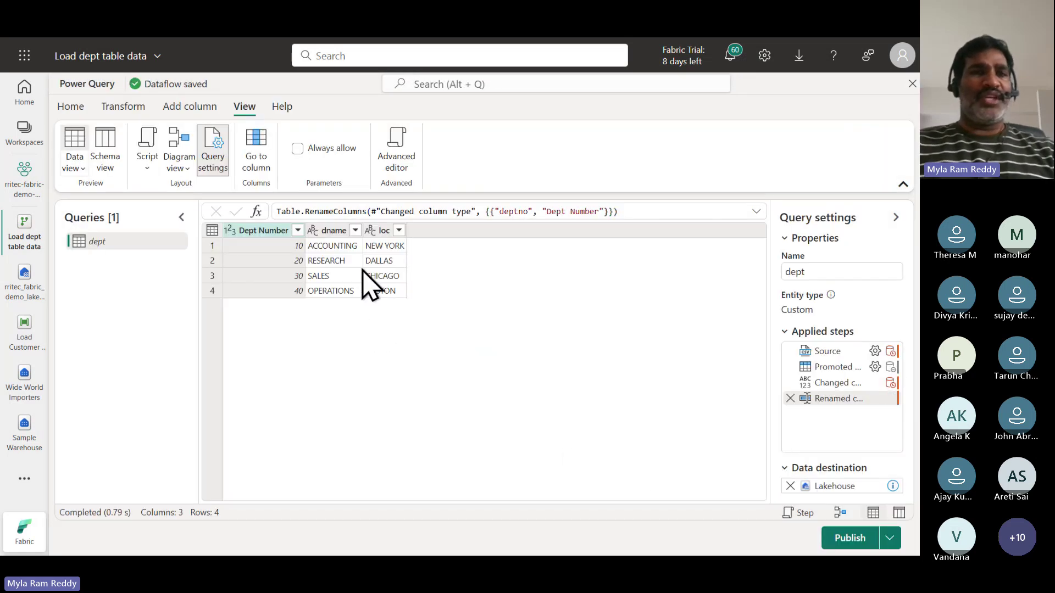
left_click(244, 238)
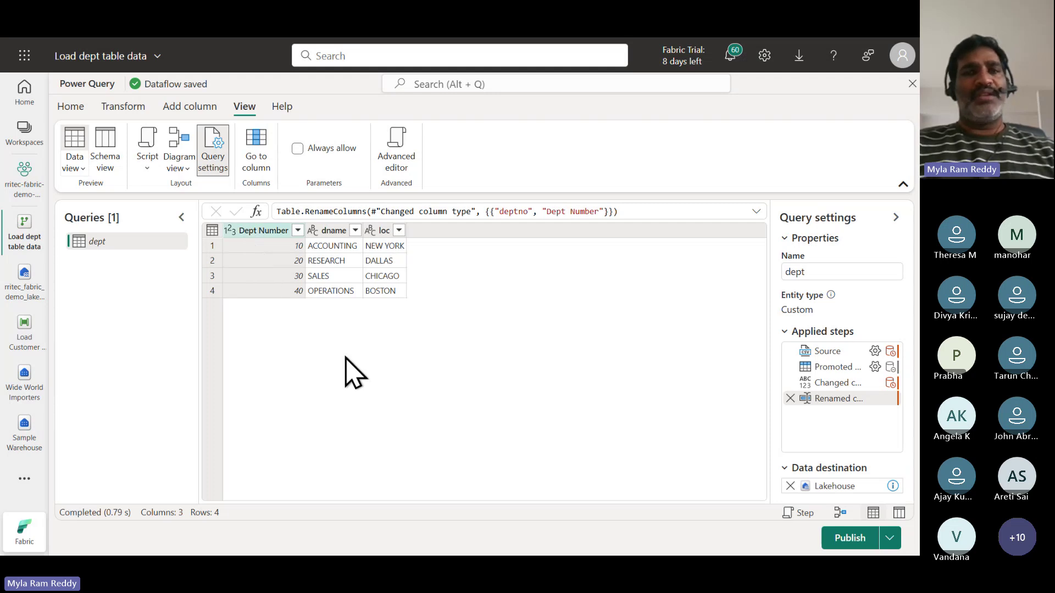
Reopen the M code and duplicate the {"deptno", "Dept Number"} pair, separated by a comma, within the Renamed columns line.
left_click(391, 166)
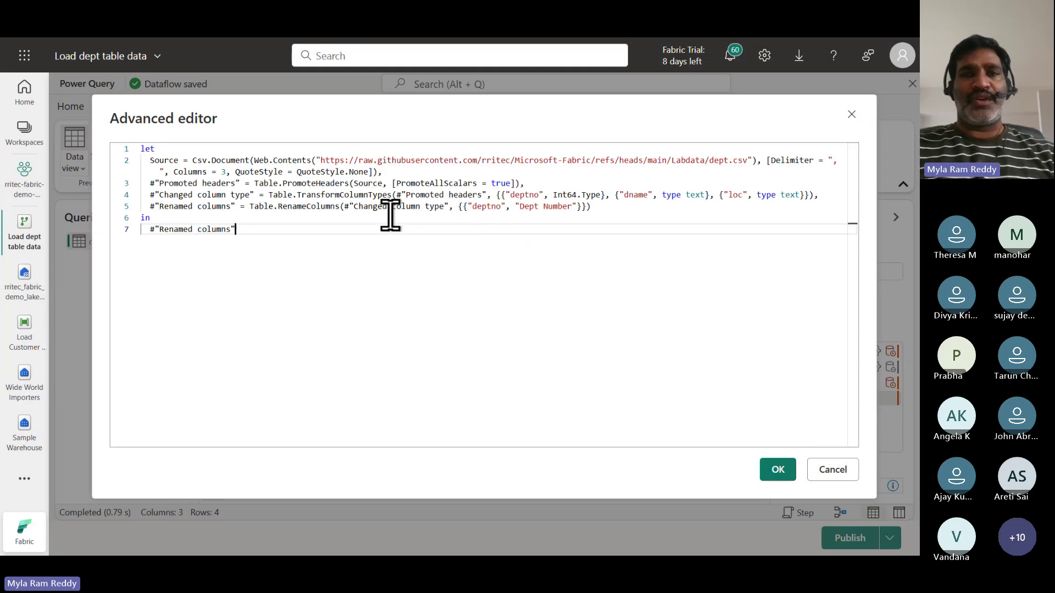
left_click(463, 209)
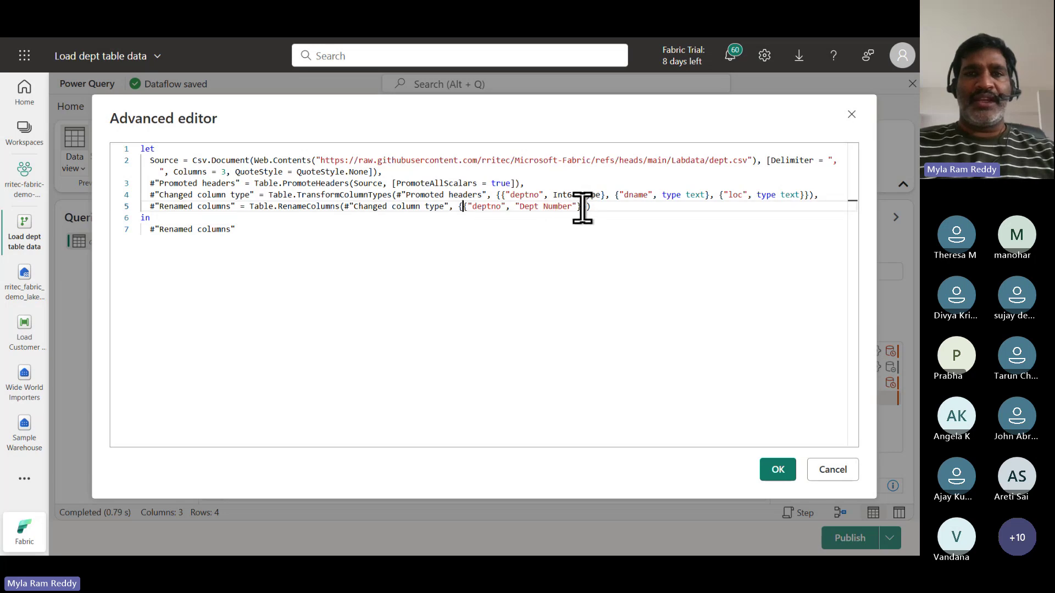
left_click(582, 208, "shift")
key("ctrl+c")
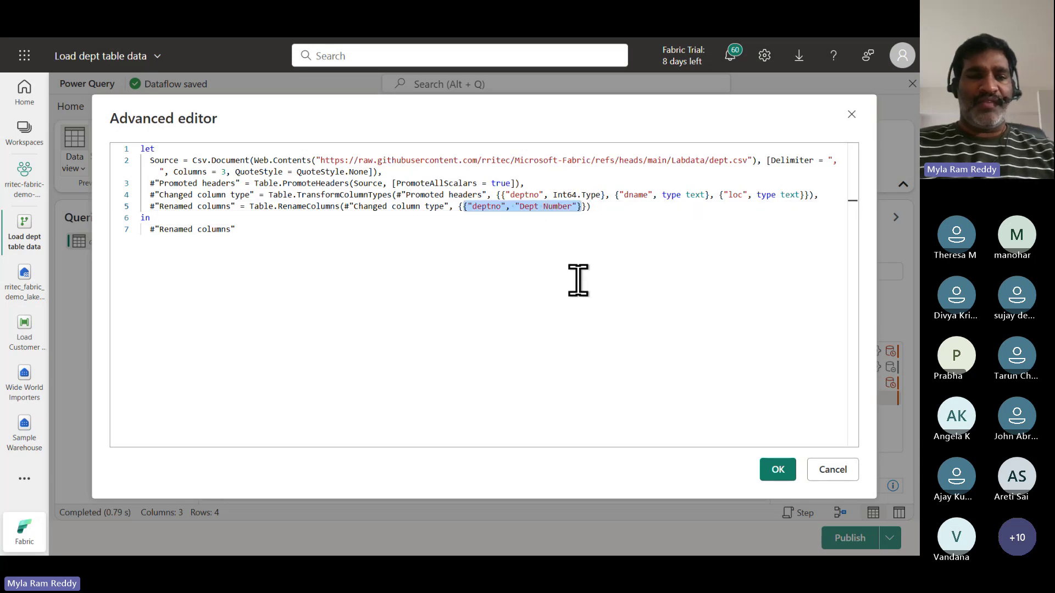
left_click(581, 208)
type(",")
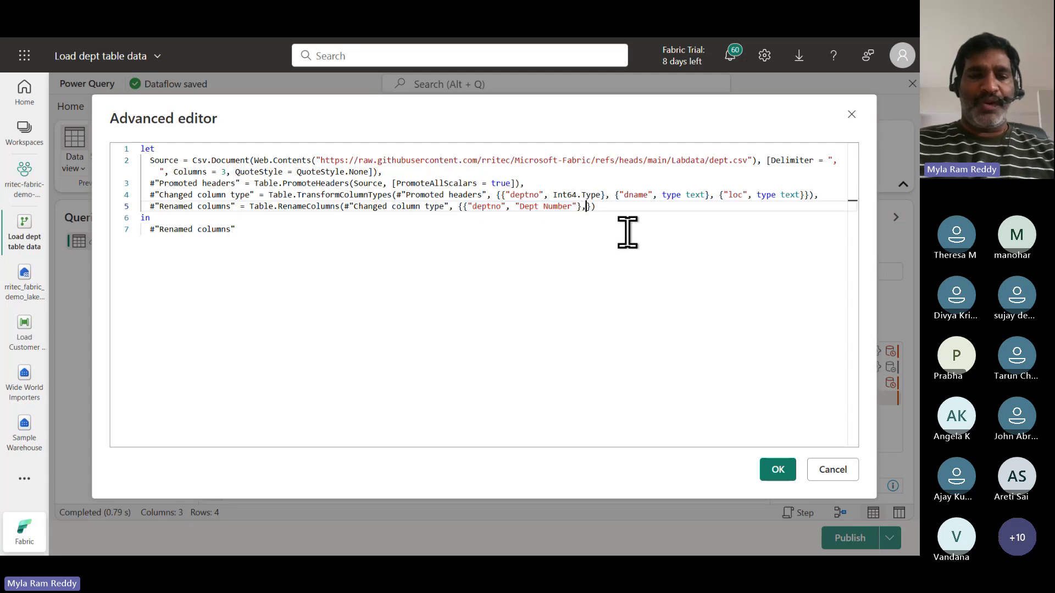
key("ctrl+v")
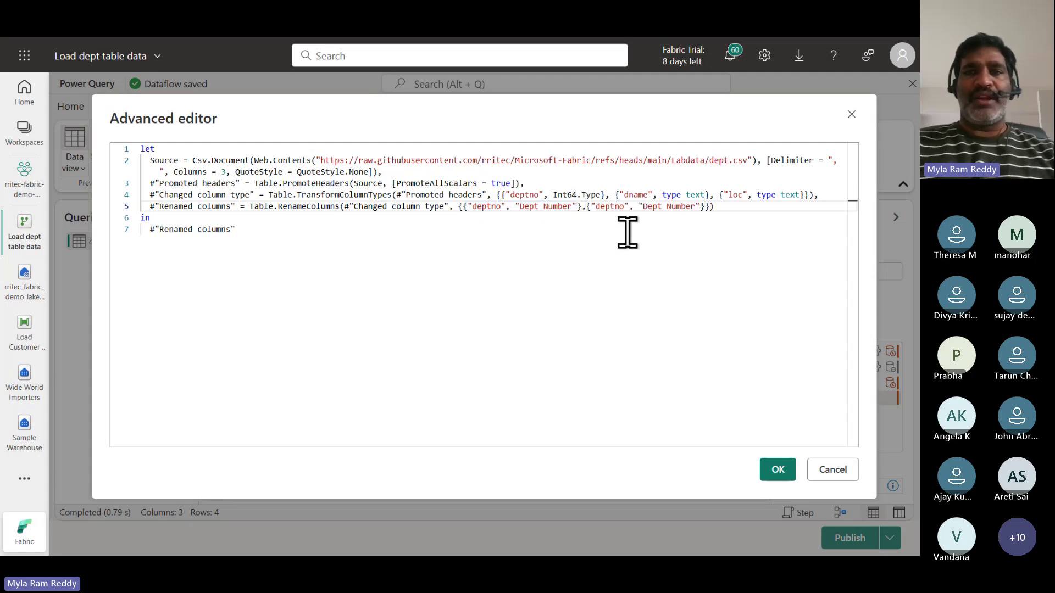
Change the source column in the second pair of the Renamed columns line from deptno to "dname".
left_click(625, 208)
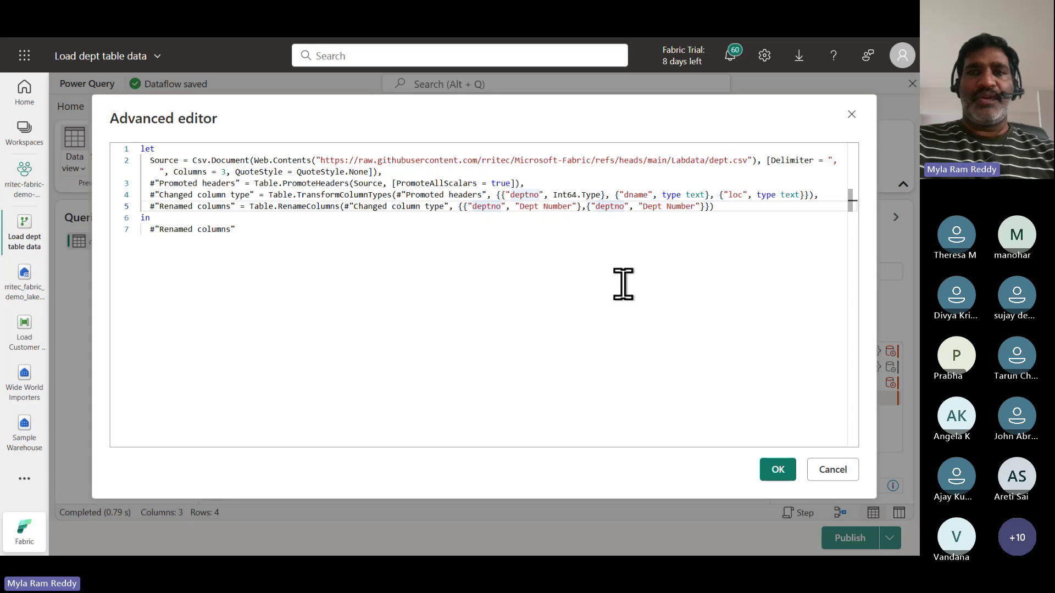
key("BackSpace")
key("BackSpace")
key("BackSpace")
key("BackSpace")
key("BackSpace")
key("BackSpace")
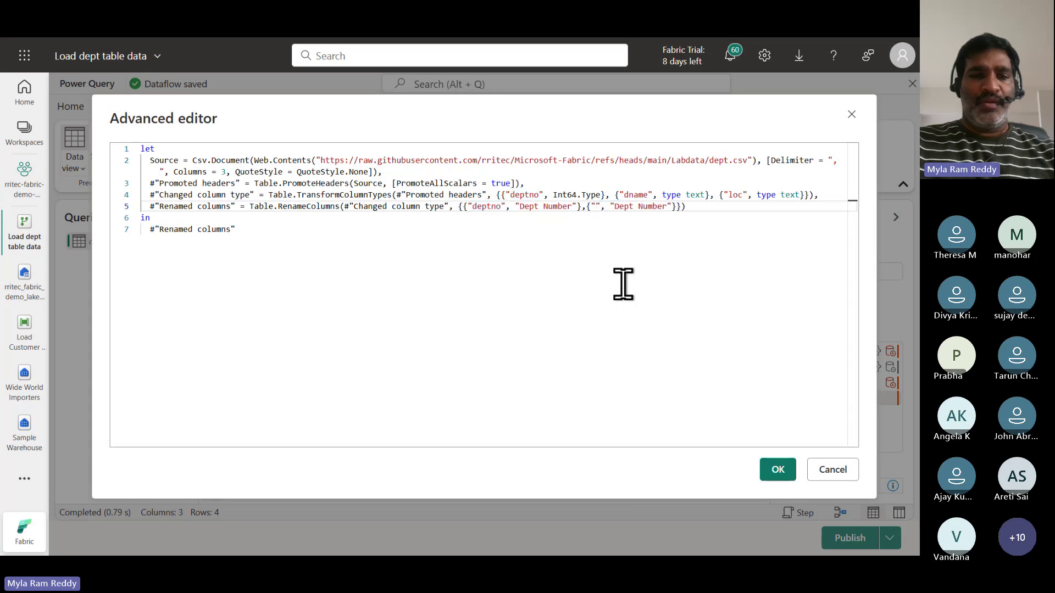
type("dname")
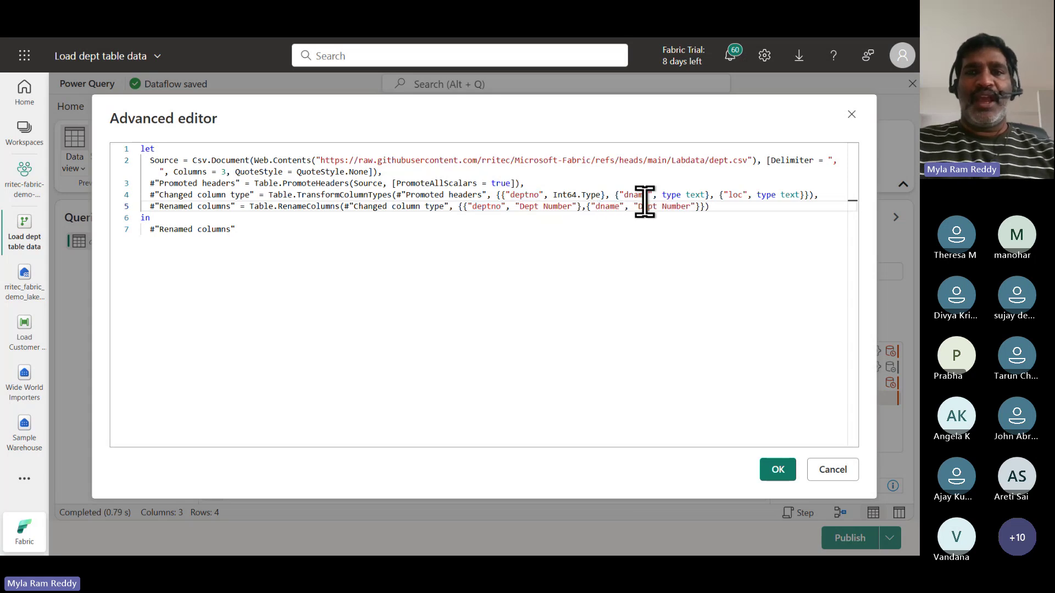
Set the new name in the dname pair to "Dept Name", apply the M code, and review the Renamed columns line once more.
left_click(639, 206)
left_click(691, 206, "shift")
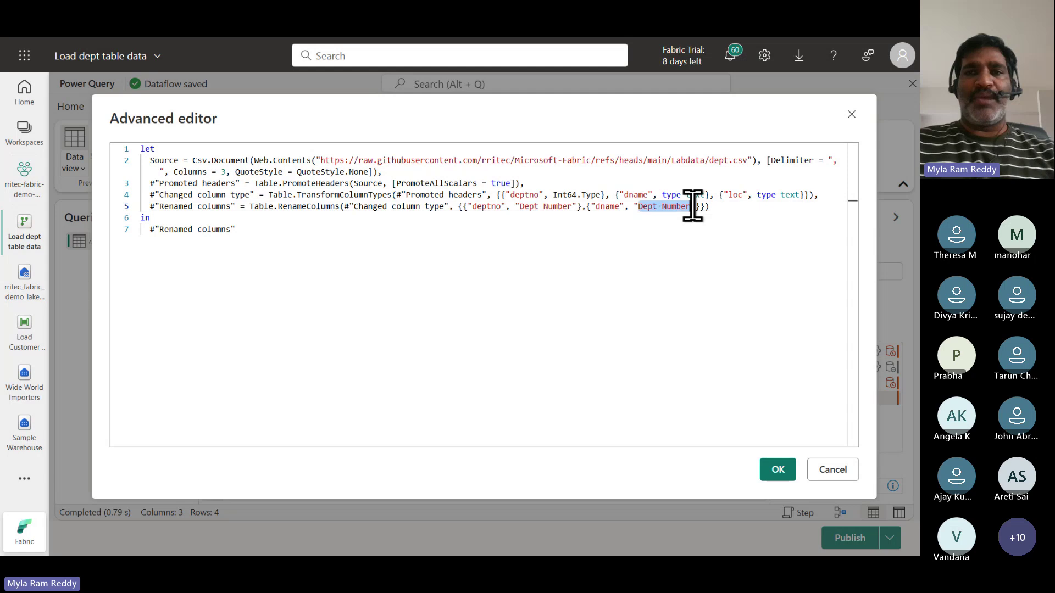
type("Dept")
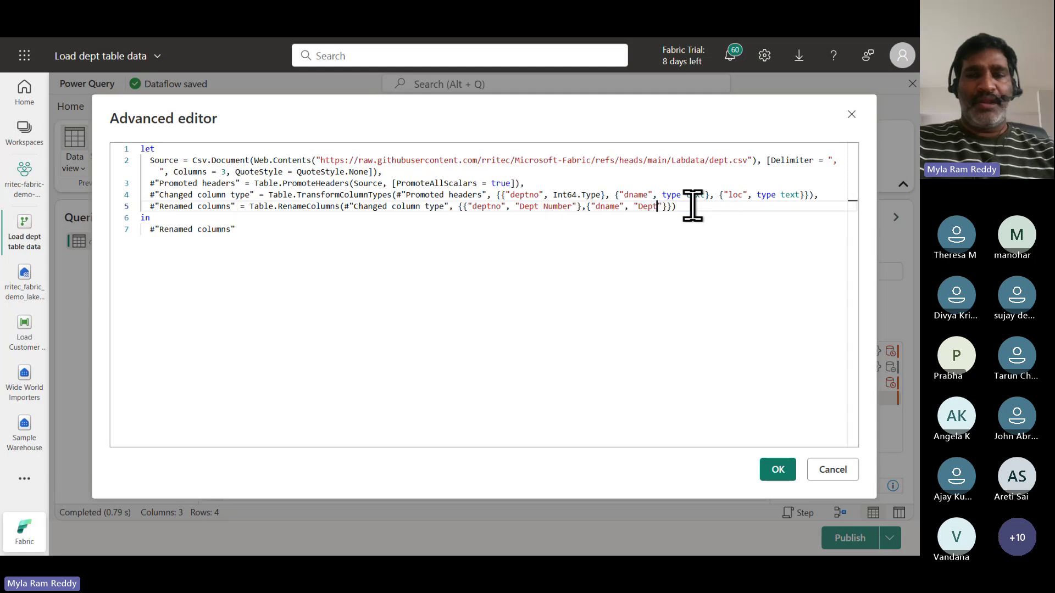
type(" Name")
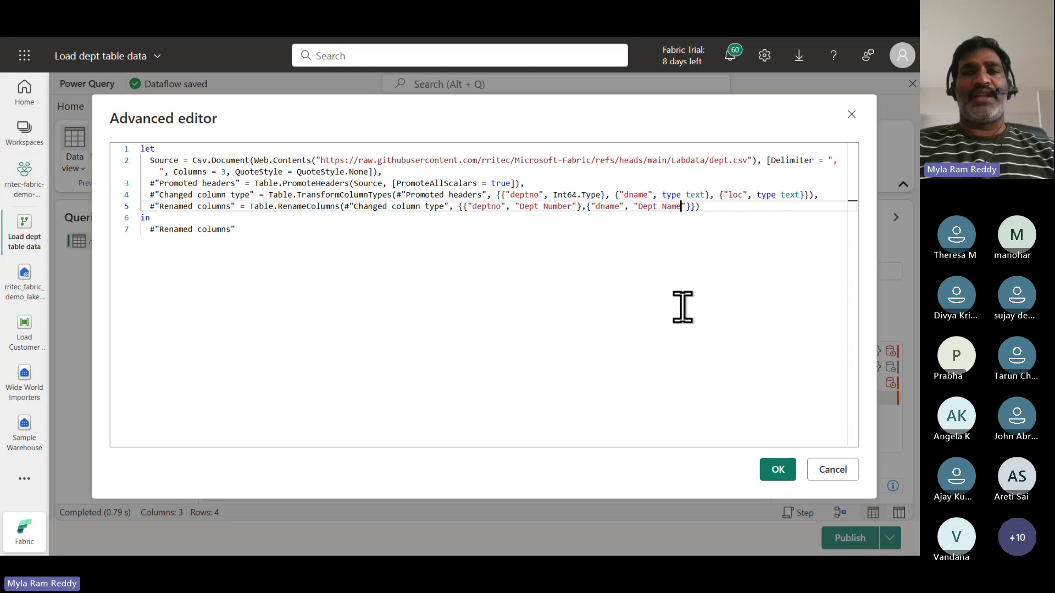
left_click(773, 473)
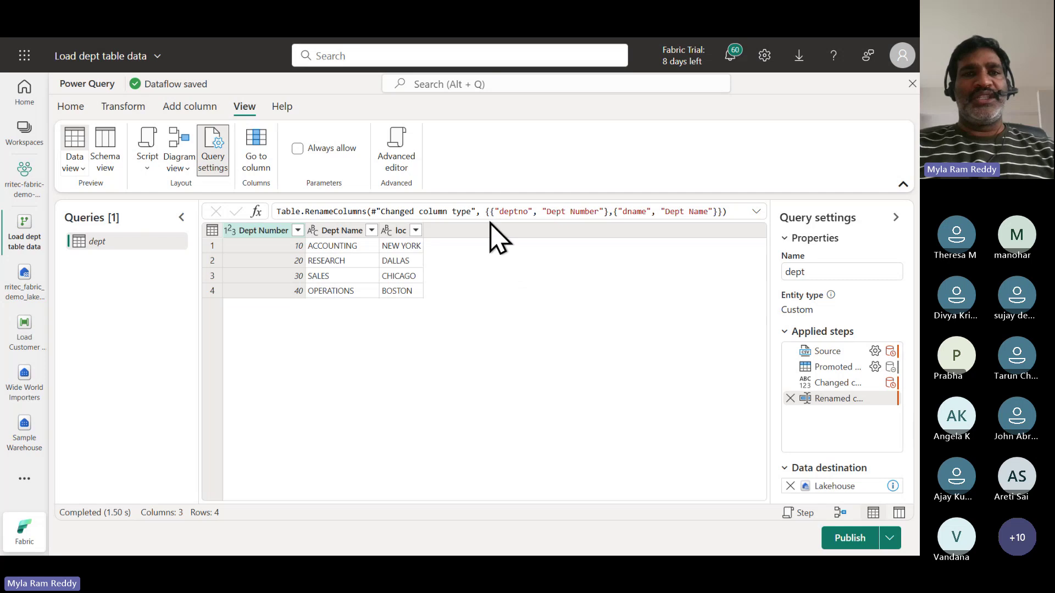
left_click(405, 165)
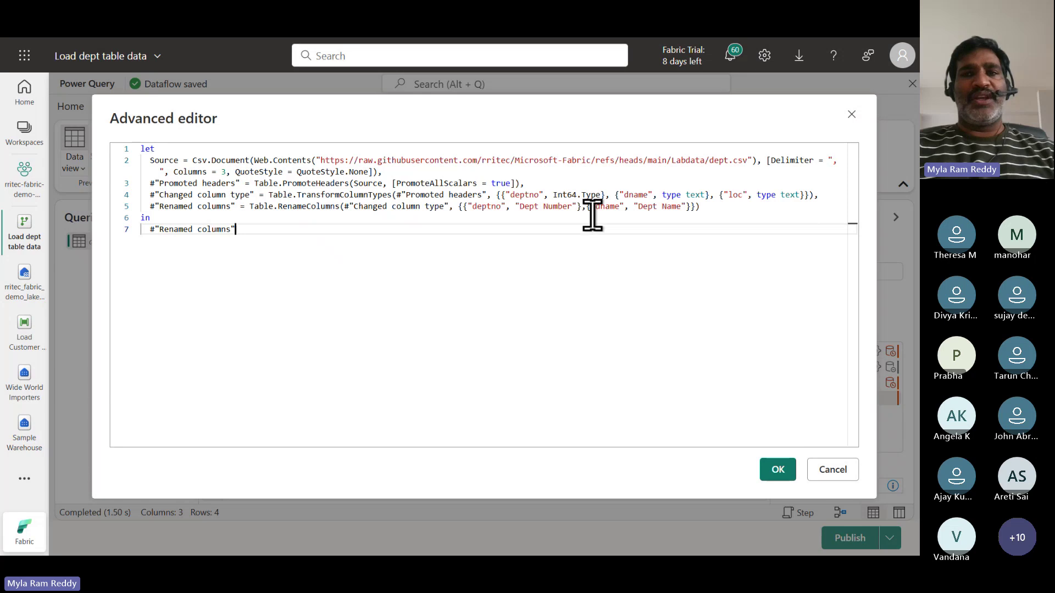
left_click(828, 471)
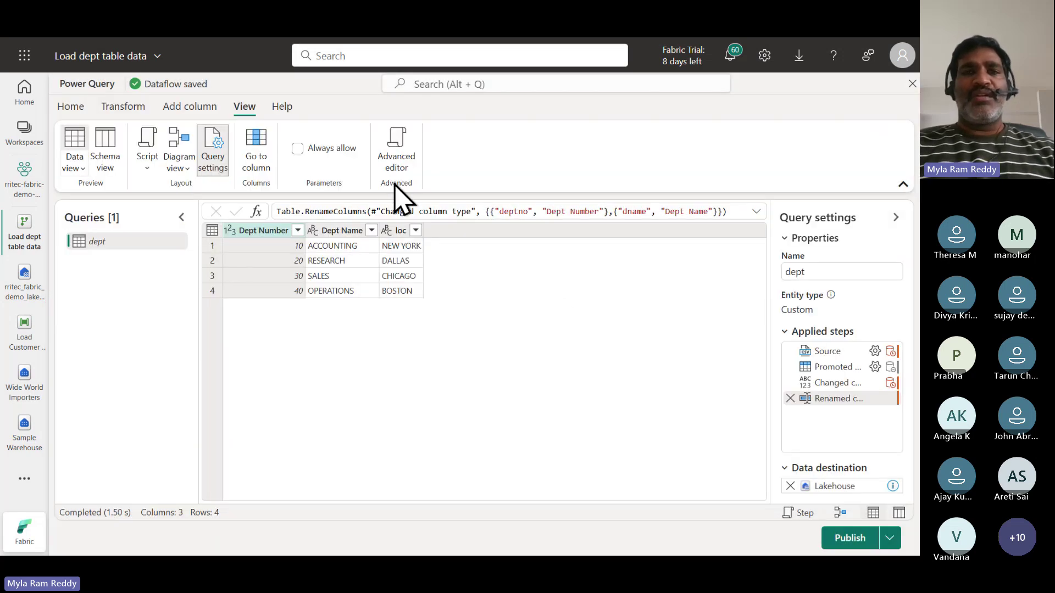
Rename the loc column as "Location" in the data preview and examine its pair in the Renamed columns line of the M code.
left_click(399, 231)
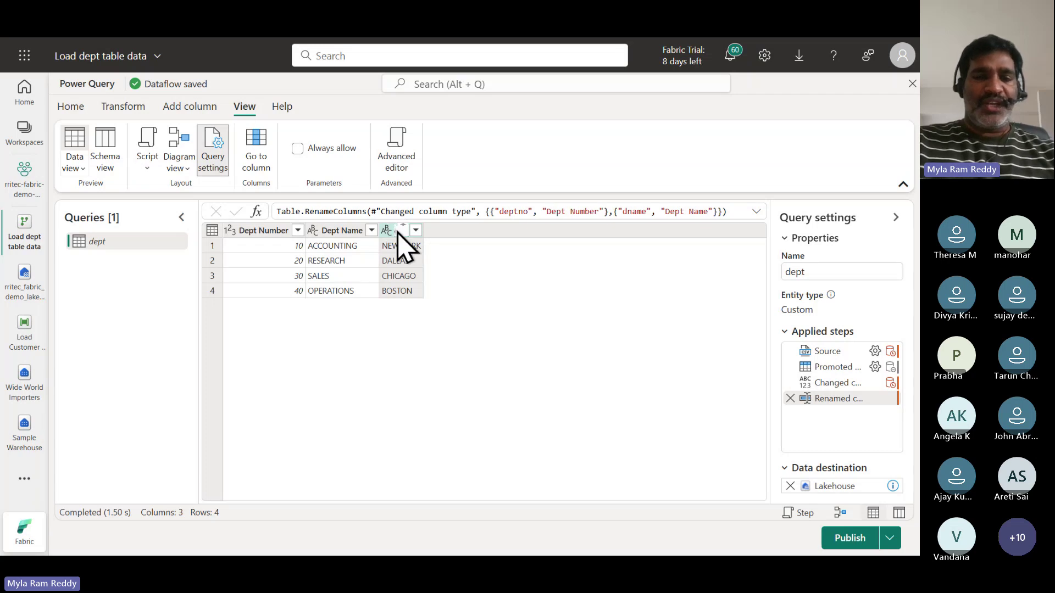
key("Return")
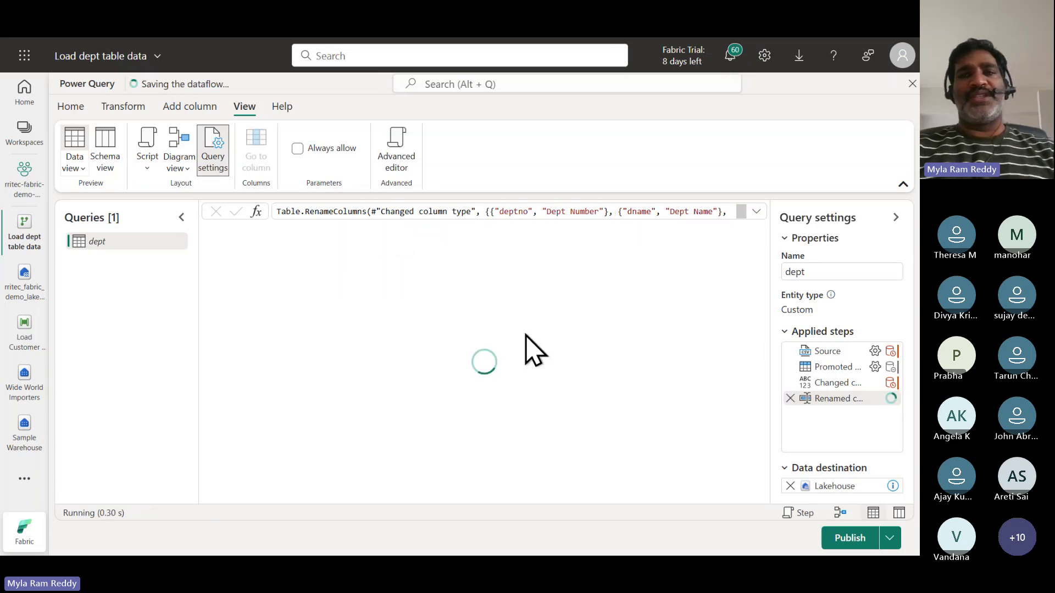
left_click(397, 154)
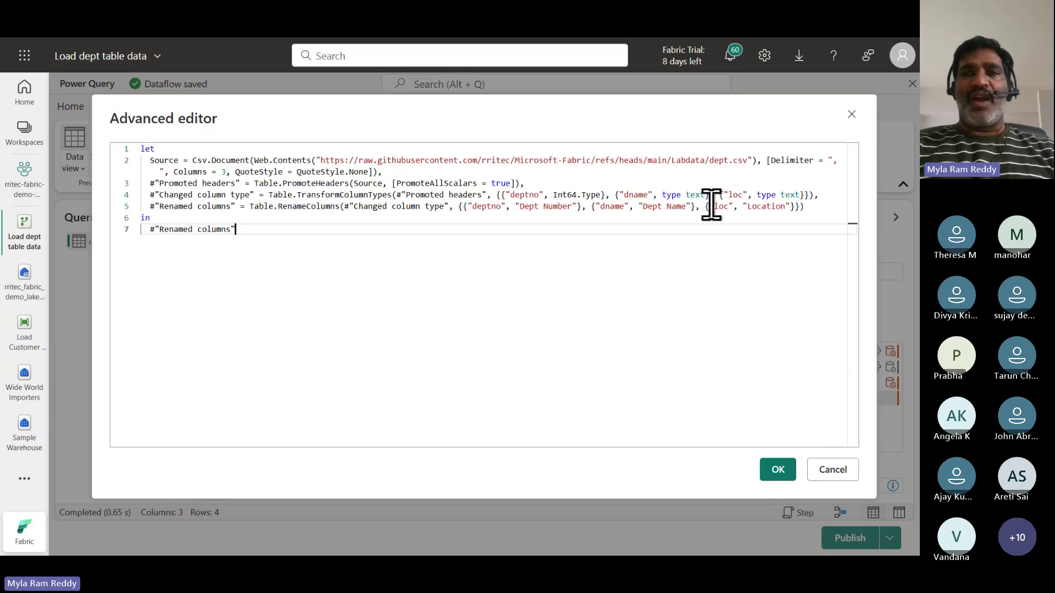
left_click_drag(705, 207, 795, 207)
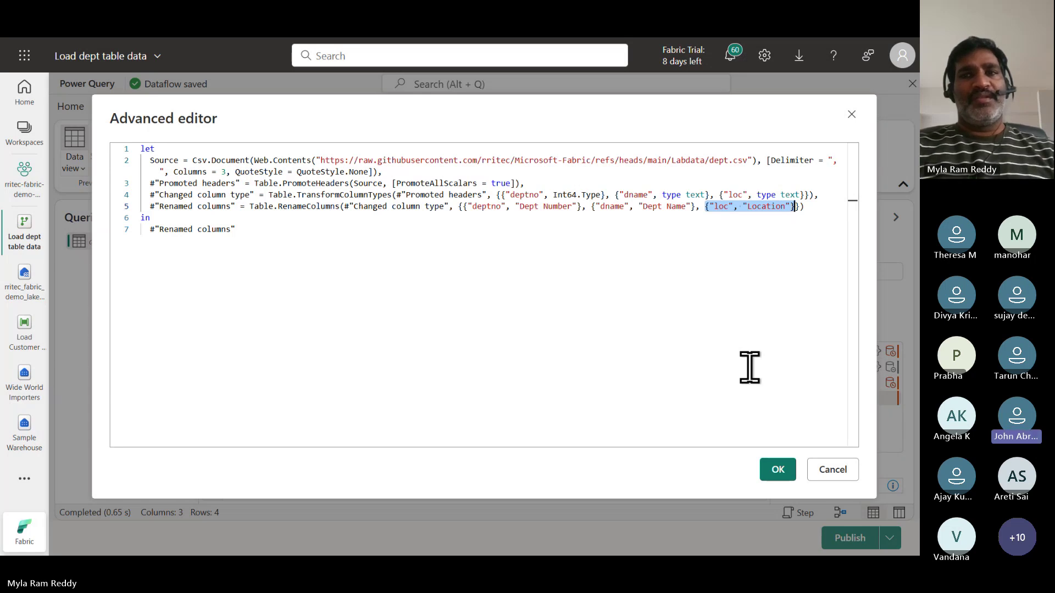
left_click(843, 469)
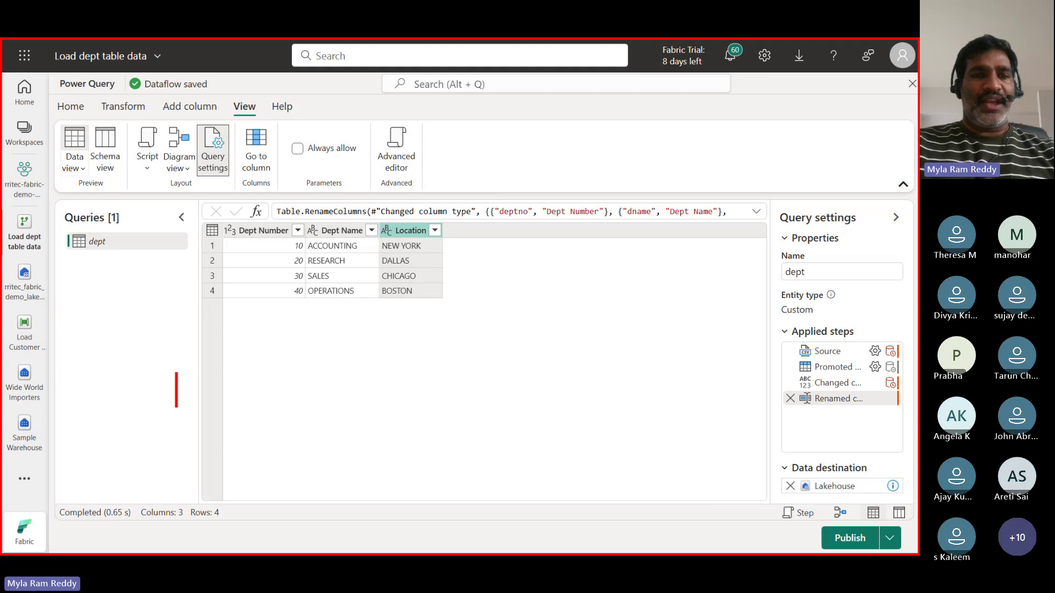
Write the annotation "CSV (Extract)" in red over the data preview.
type("CSV ")
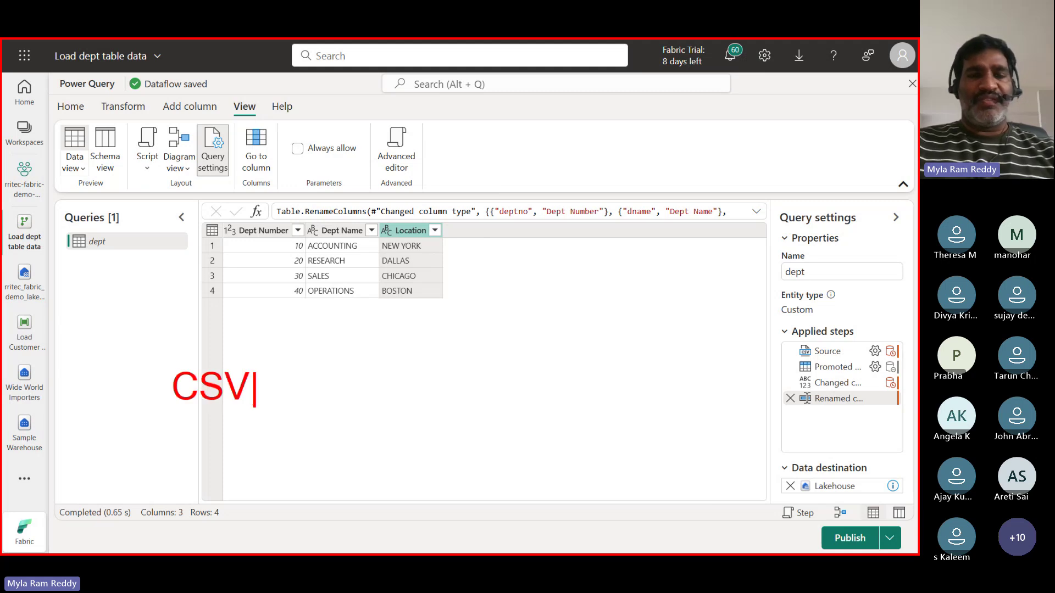
type("(E")
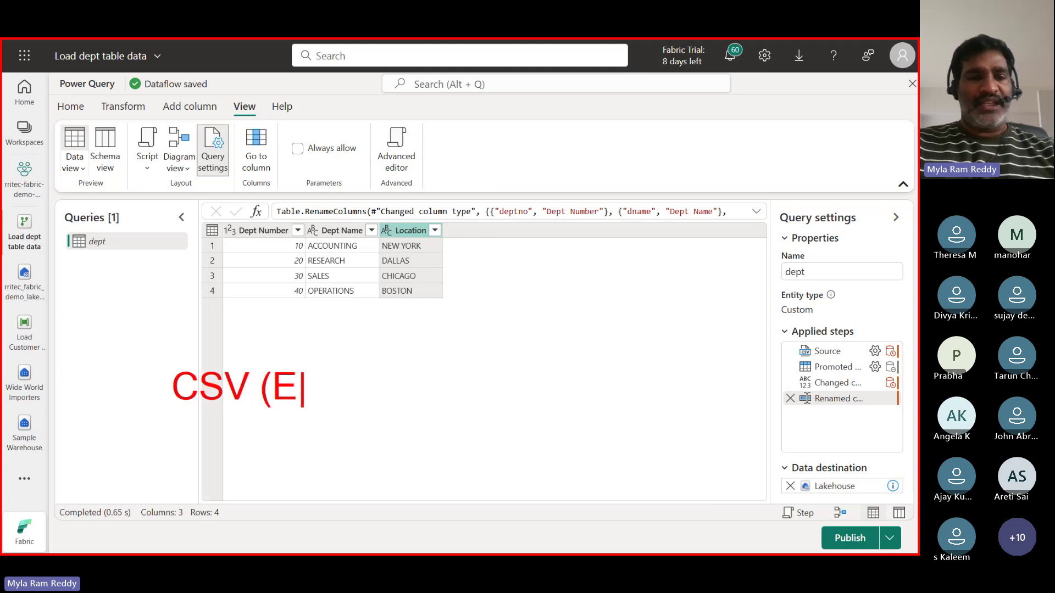
type("xtract)")
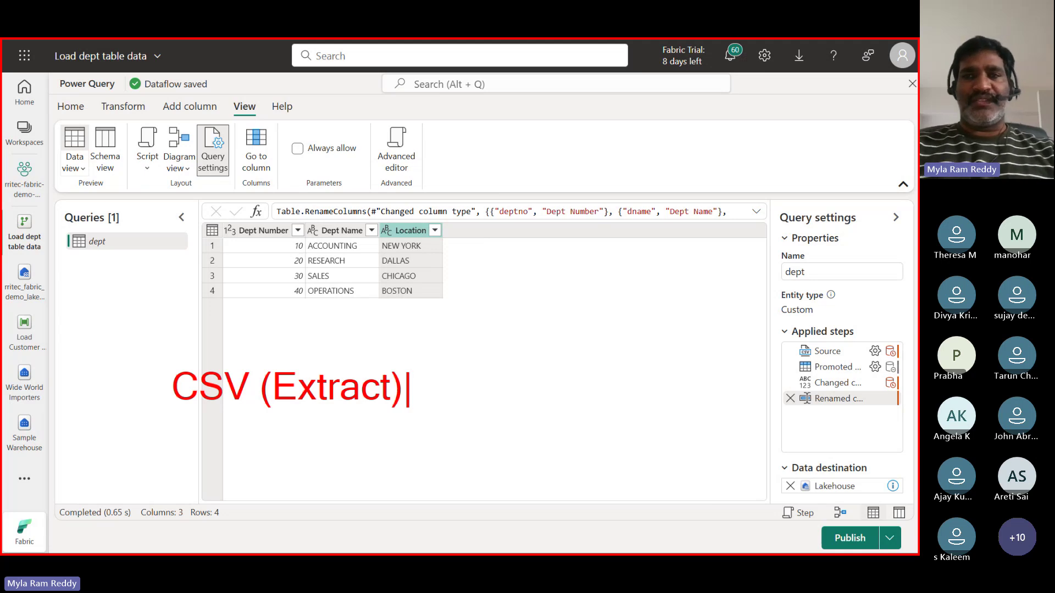
key("Escape")
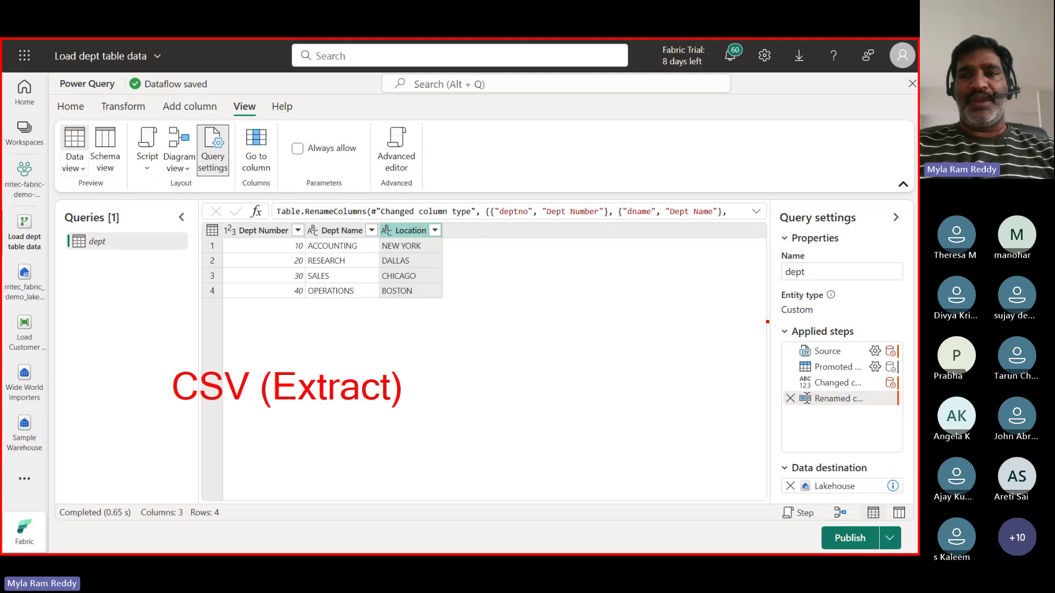
Draw a red box around the applied steps and label it "Transformation".
left_click_drag(767, 322, 905, 412)
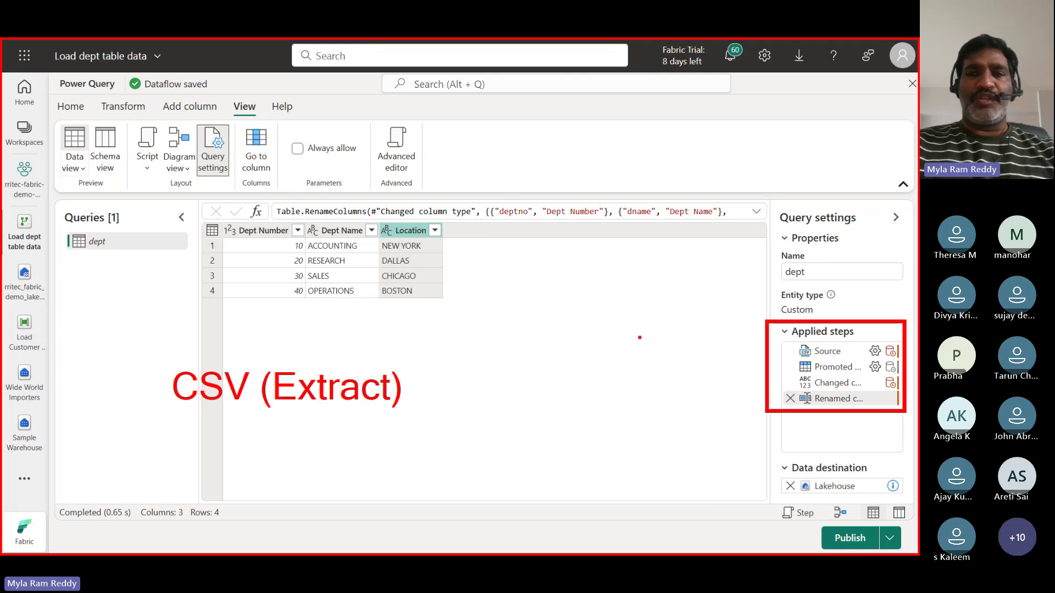
type("tTrans")
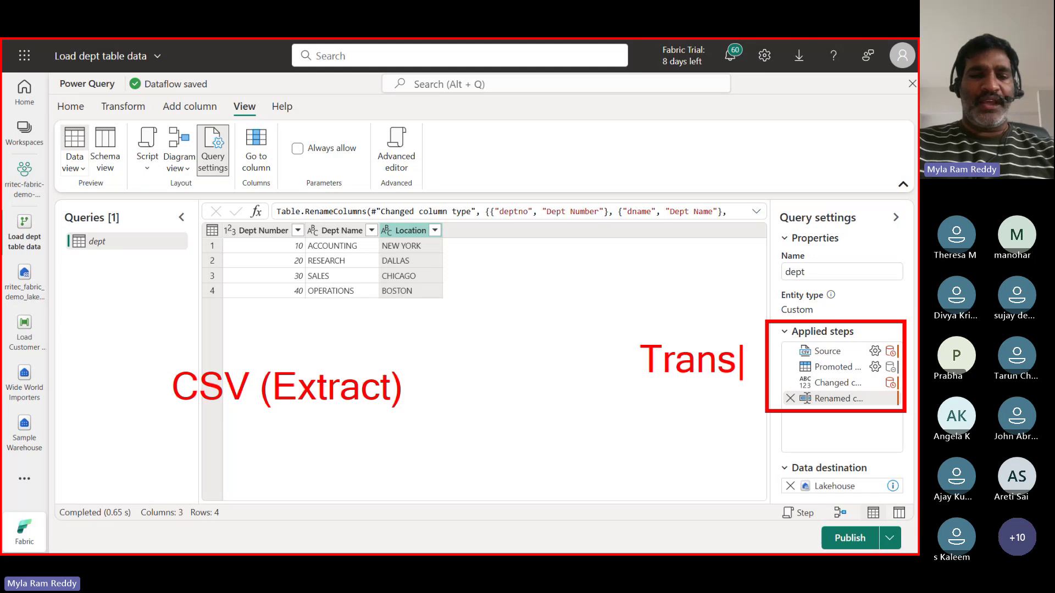
type("formation")
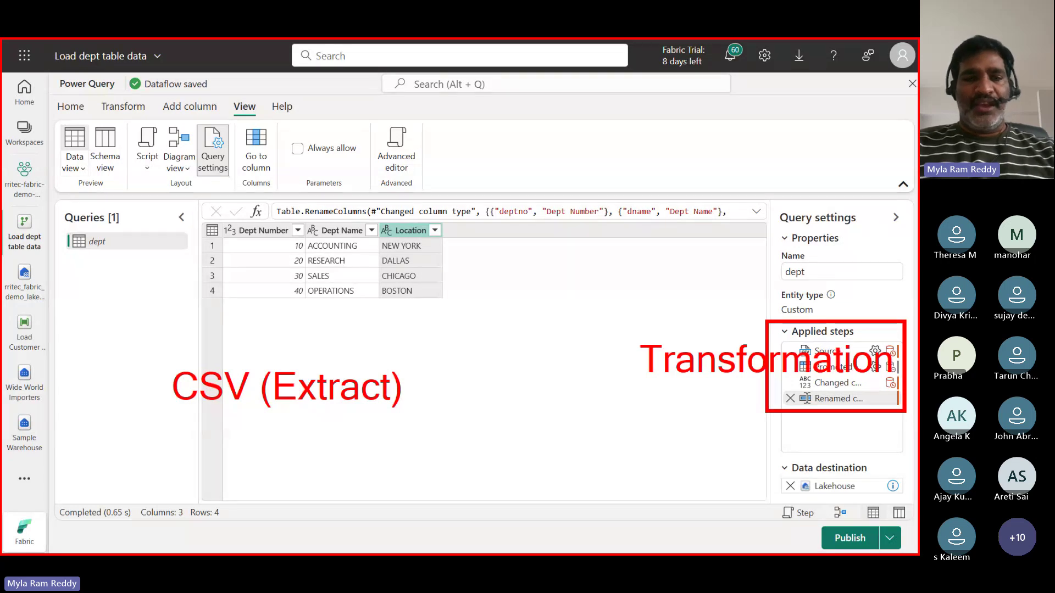
Draw a red box around the data destination and label it "Lakehouse".
left_click_drag(748, 448, 874, 503)
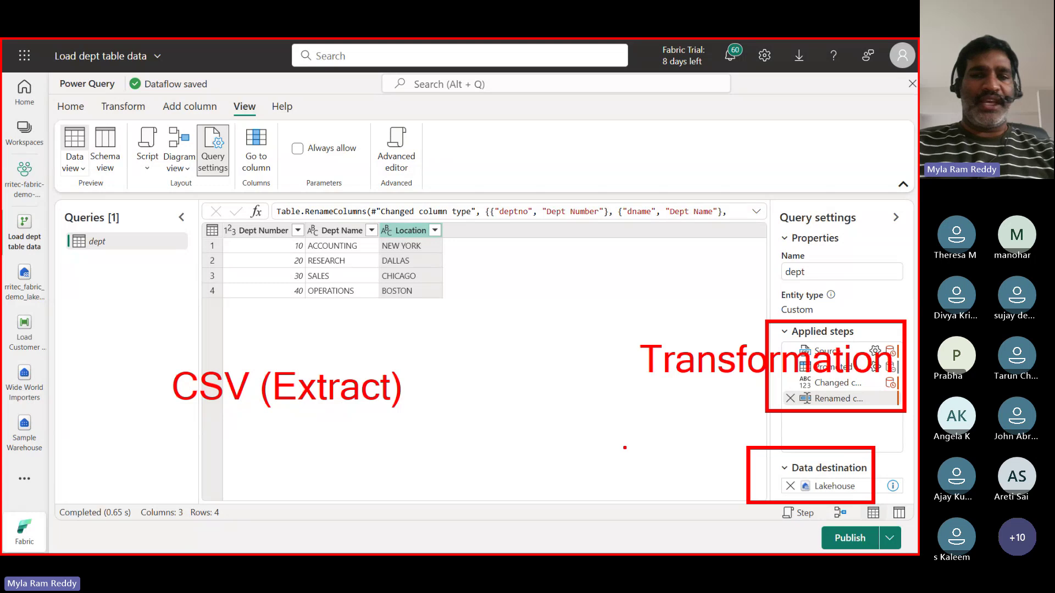
left_click_drag(629, 456, 630, 491)
type("La")
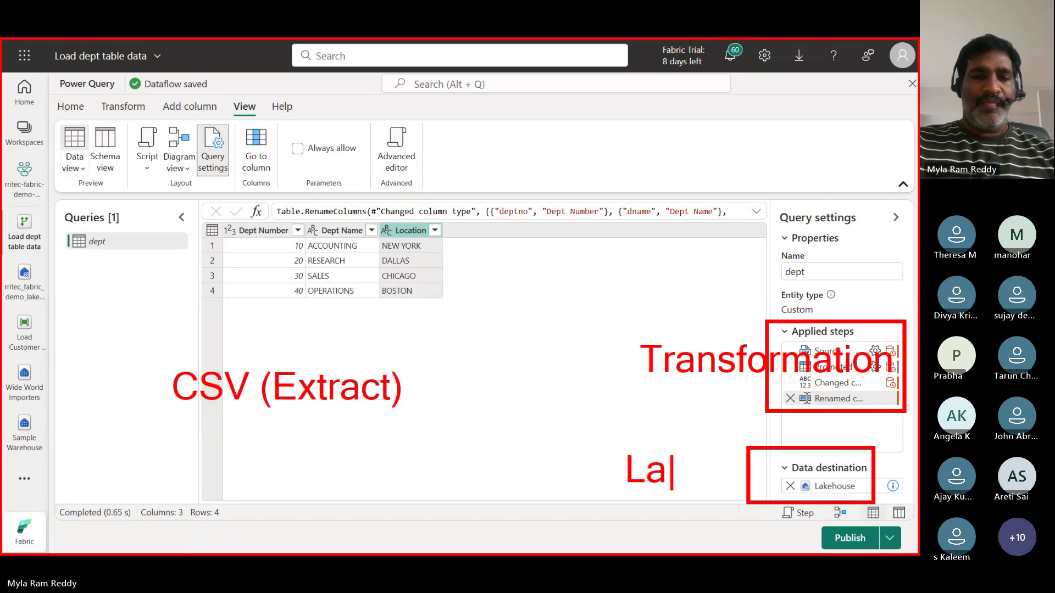
type("kehouse")
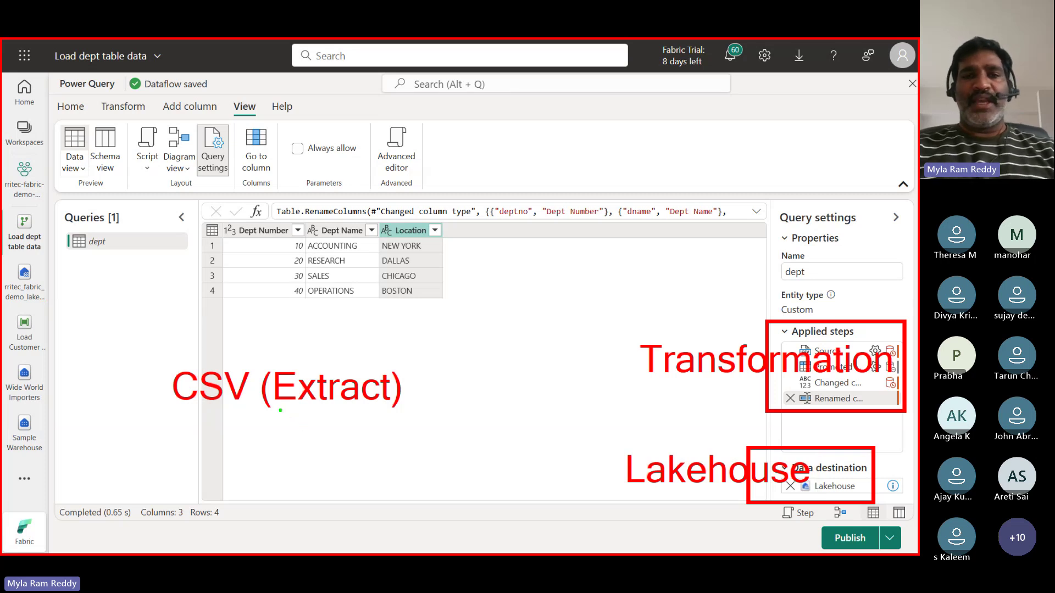
Underline the initials of Extract, Transformation and Lakehouse in green, and clear all the annotations.
left_click_drag(280, 410, 290, 412)
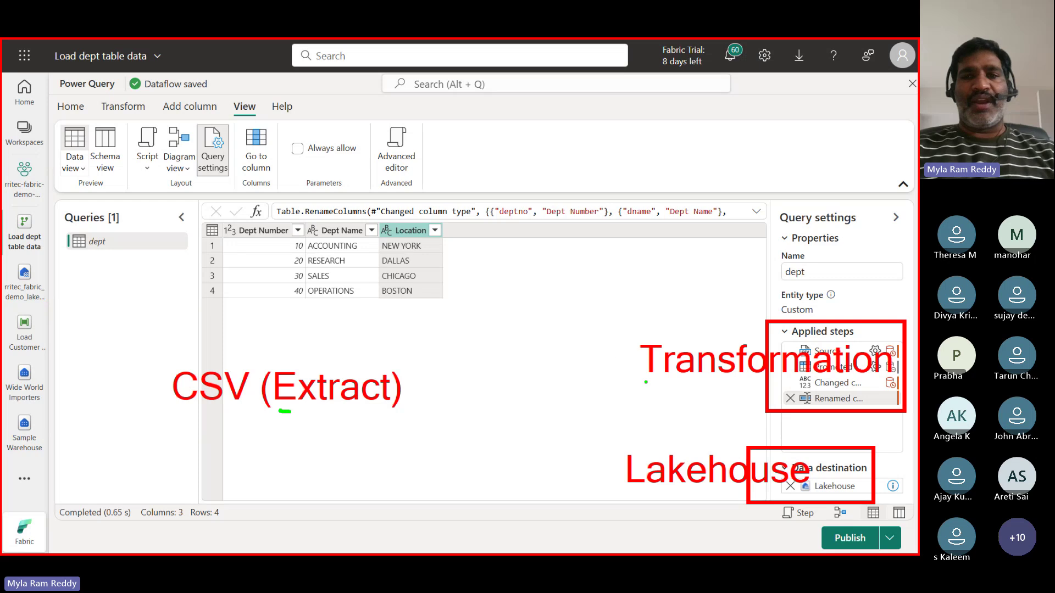
left_click_drag(647, 379, 658, 378)
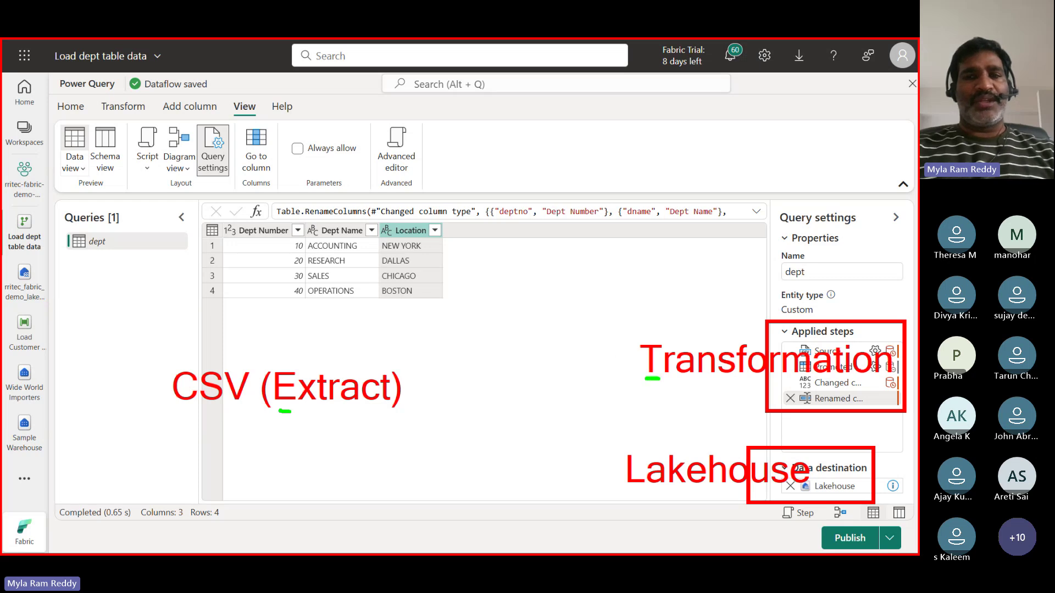
left_click_drag(626, 490, 638, 490)
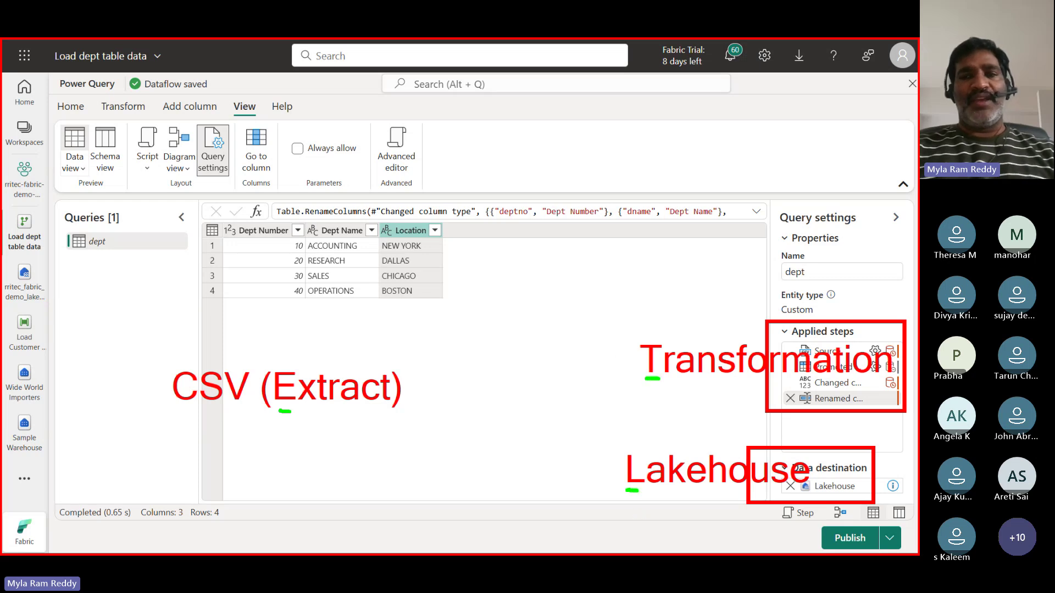
key("Escape")
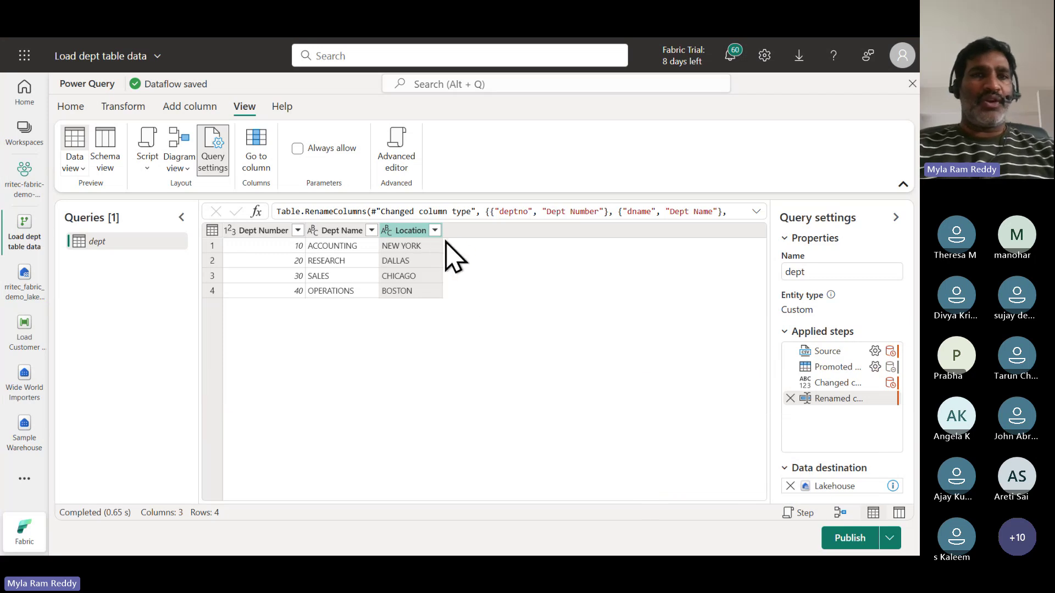
Start a new column from examples with the Dept Name and Location columns selected.
left_click(81, 111)
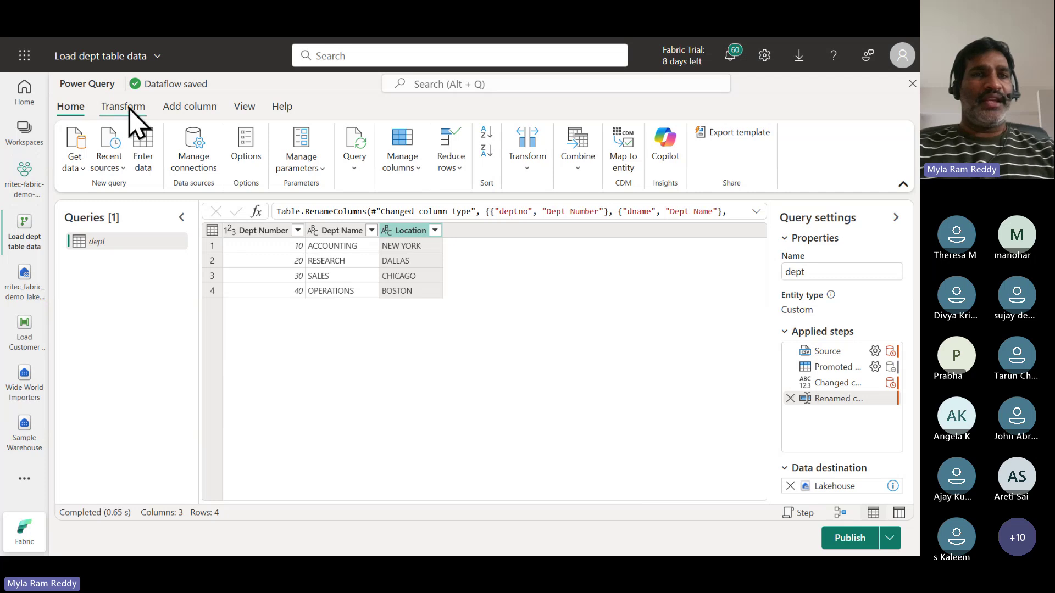
left_click(169, 109)
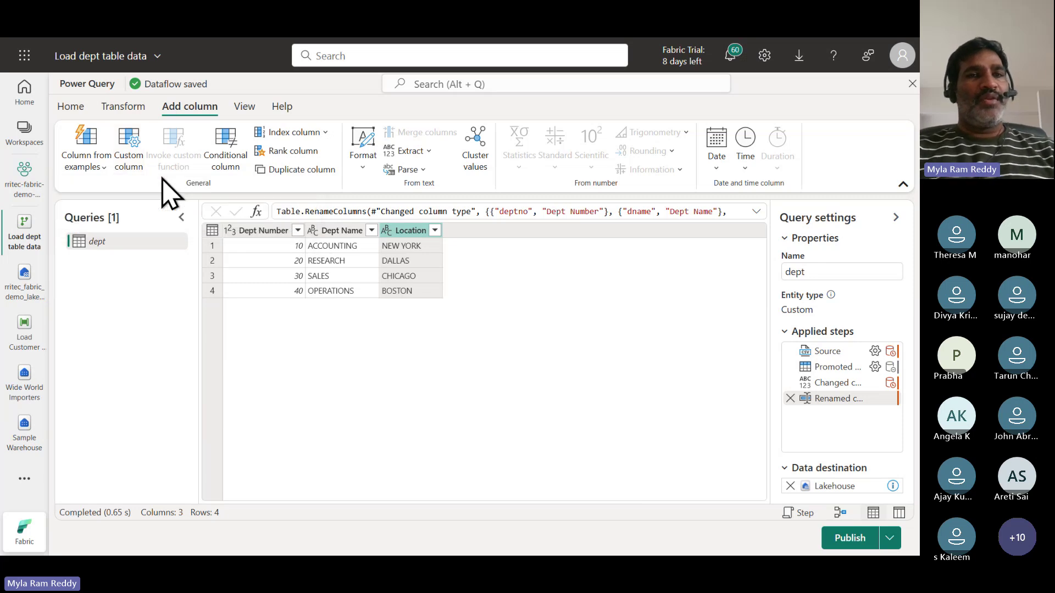
left_click(332, 234)
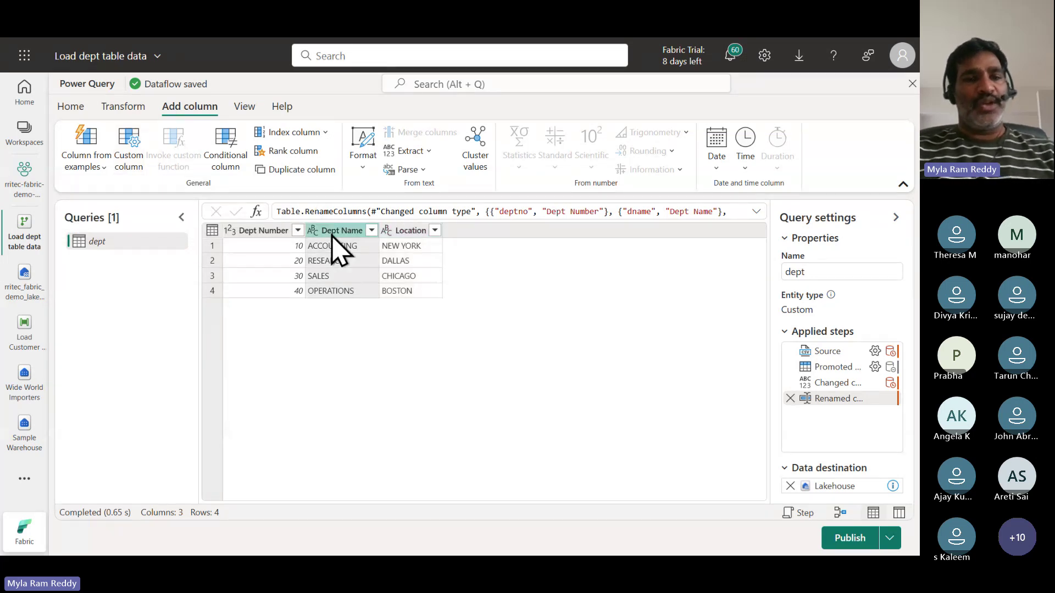
left_click(404, 234, "ctrl")
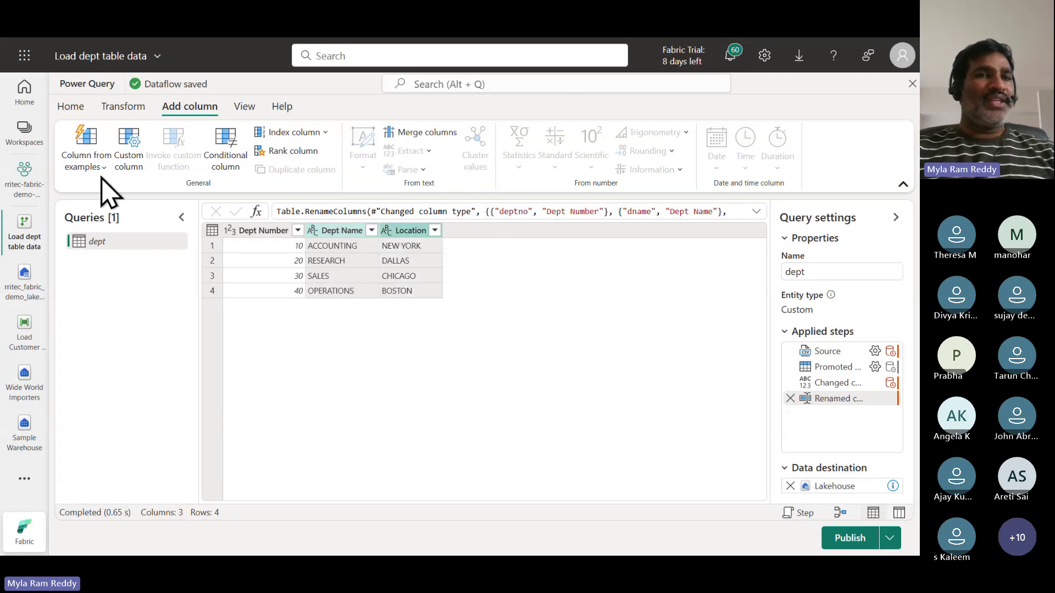
left_click(88, 145)
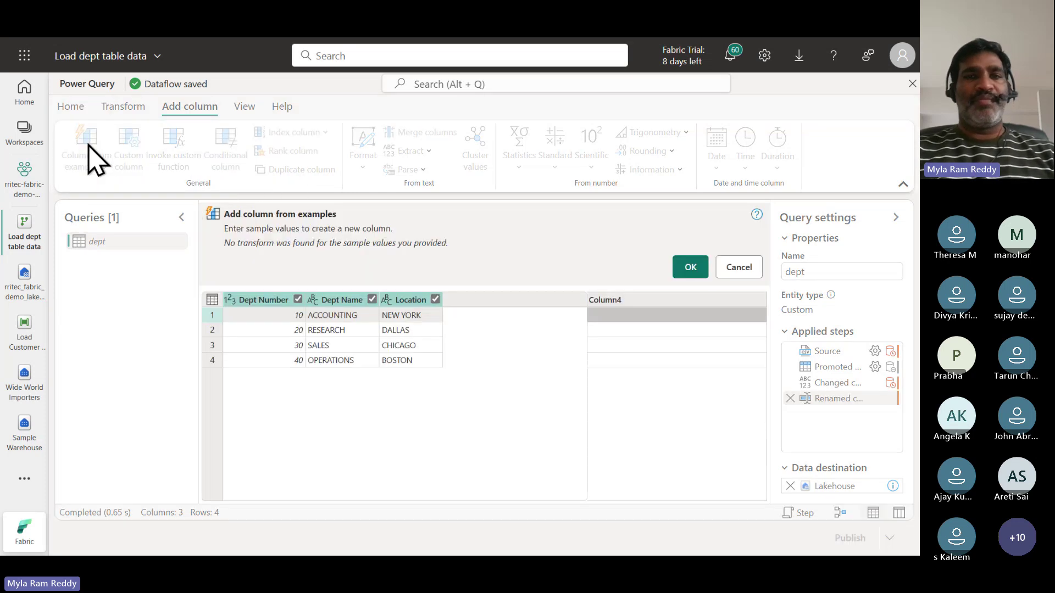
Enter "ACCOUNTING - NEW York" as the first row's sample value in the new column from examples.
left_click(603, 316)
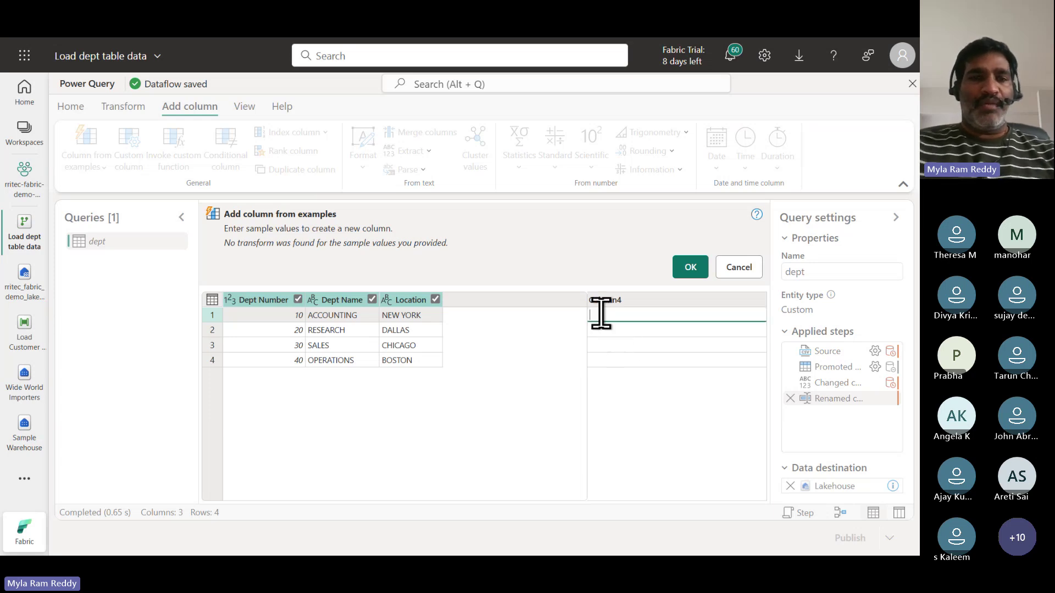
type("A")
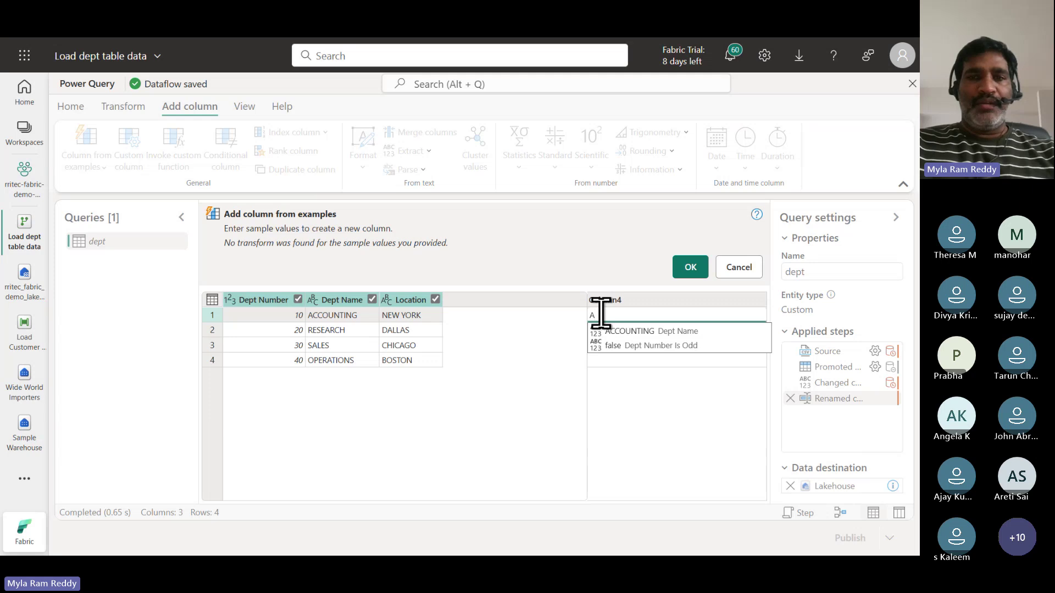
key("Return")
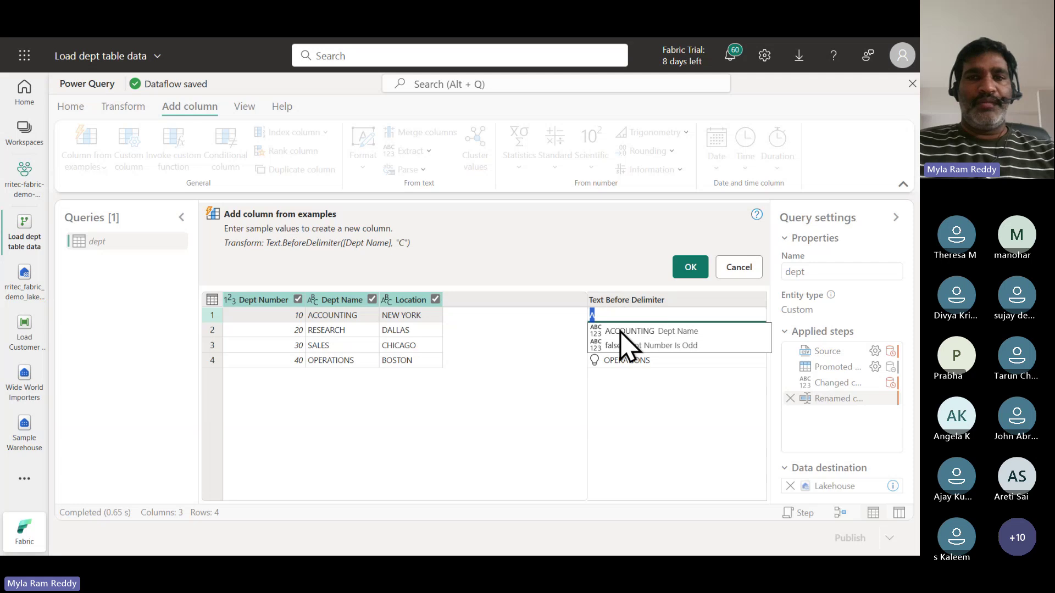
left_click(621, 331)
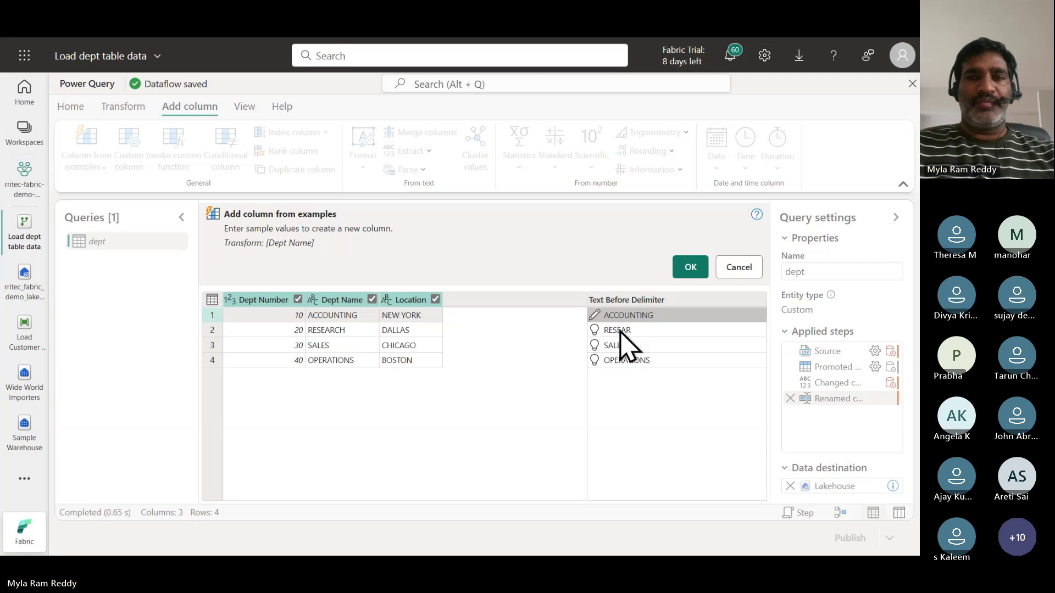
left_click(658, 317)
left_click(658, 316)
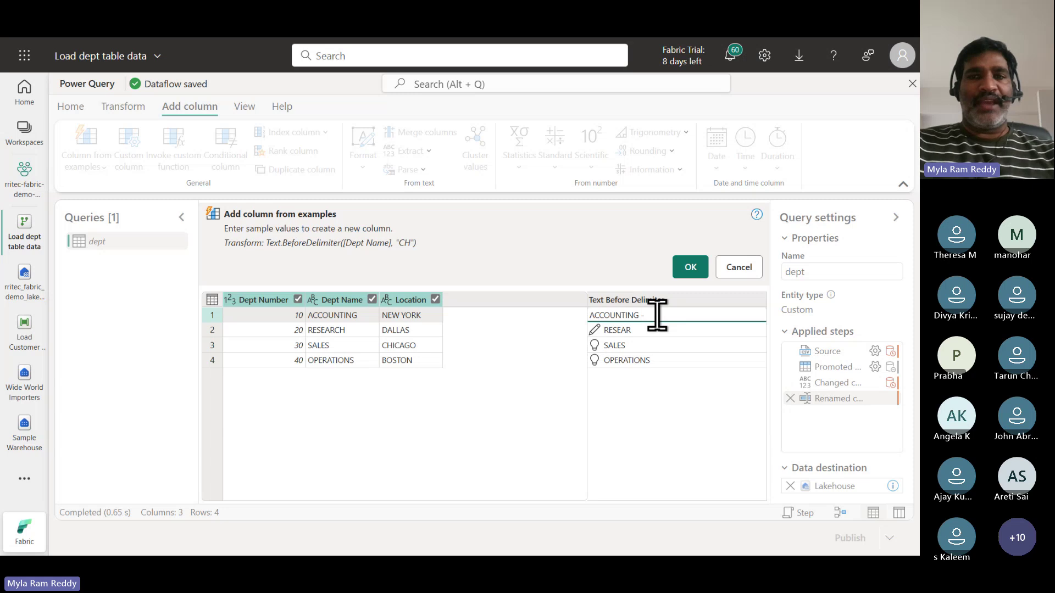
type("- ")
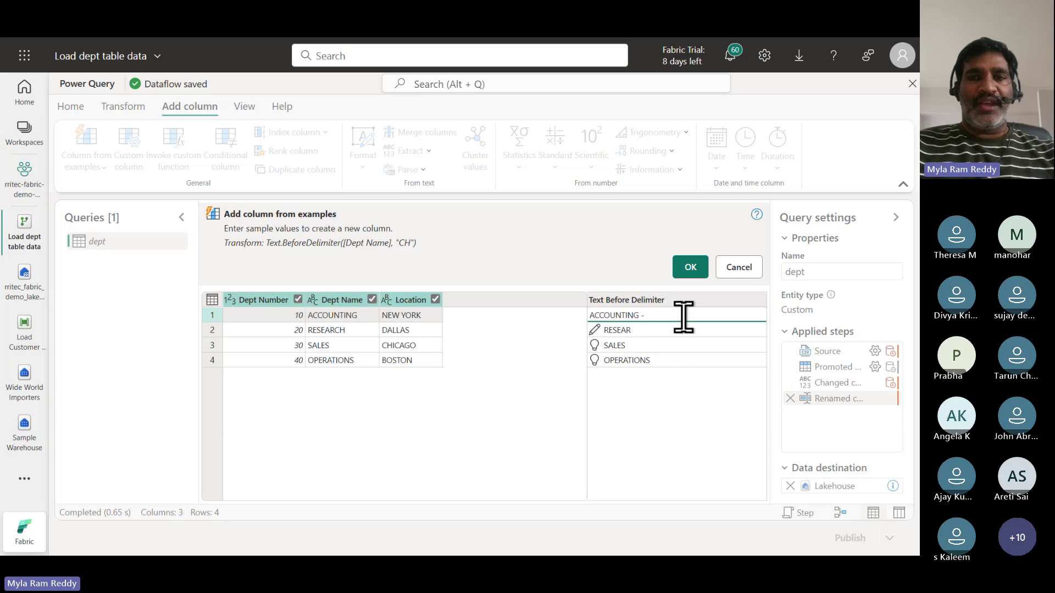
type("NE")
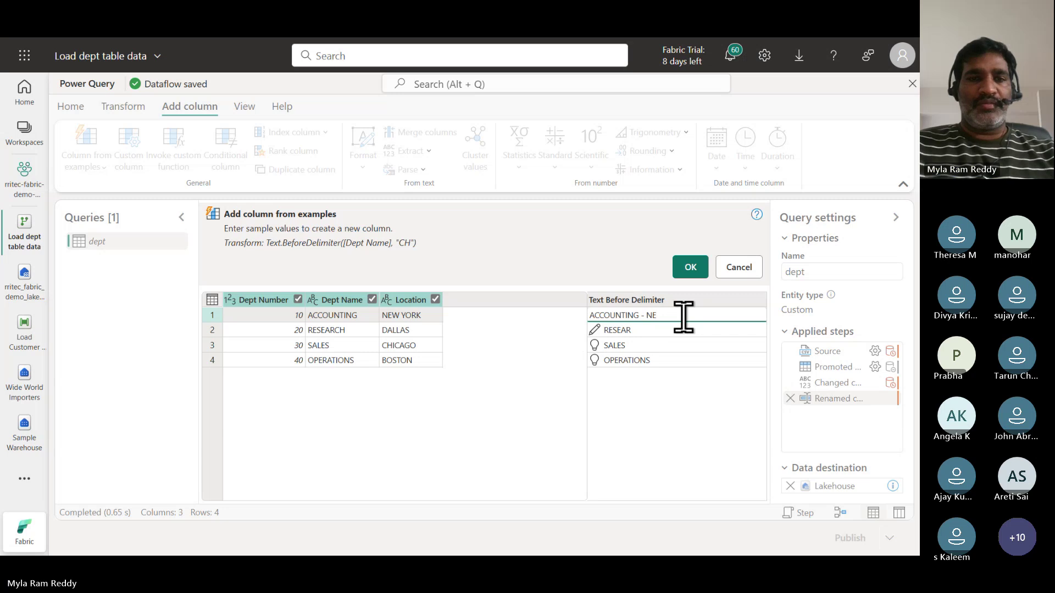
type("W")
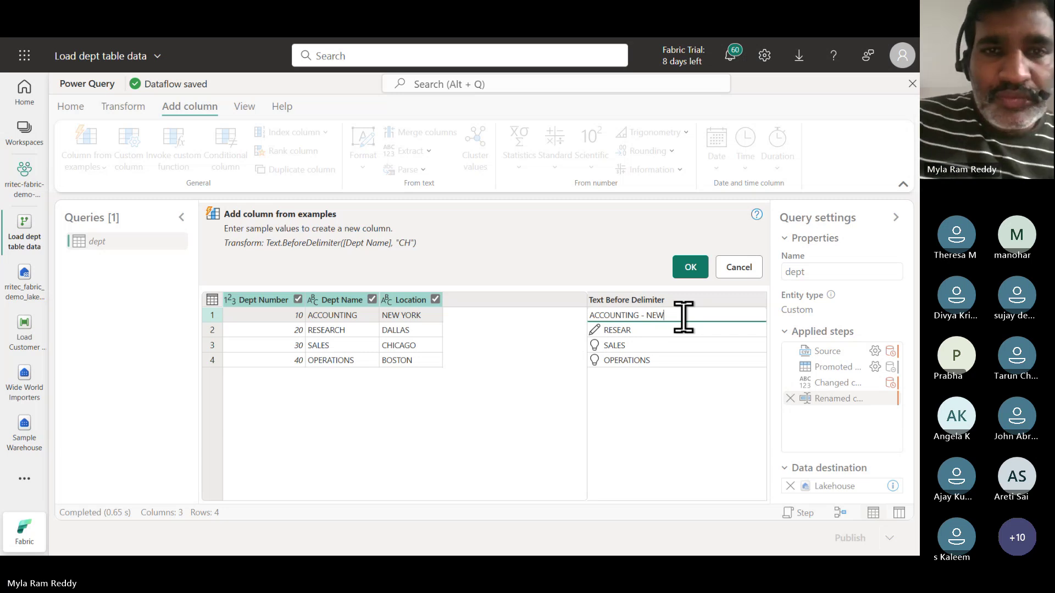
type(" York")
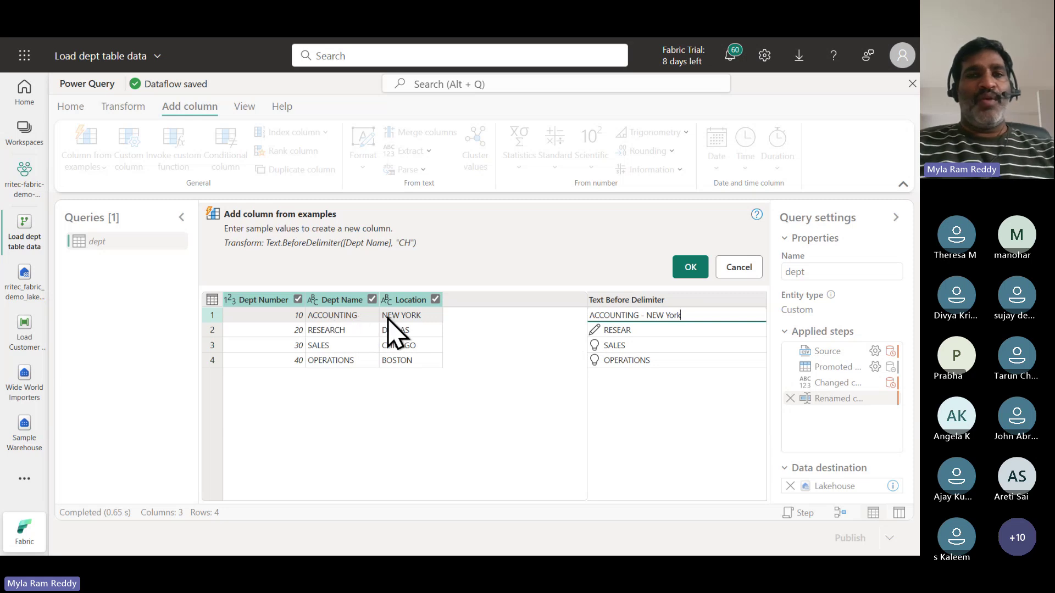
left_click(641, 314)
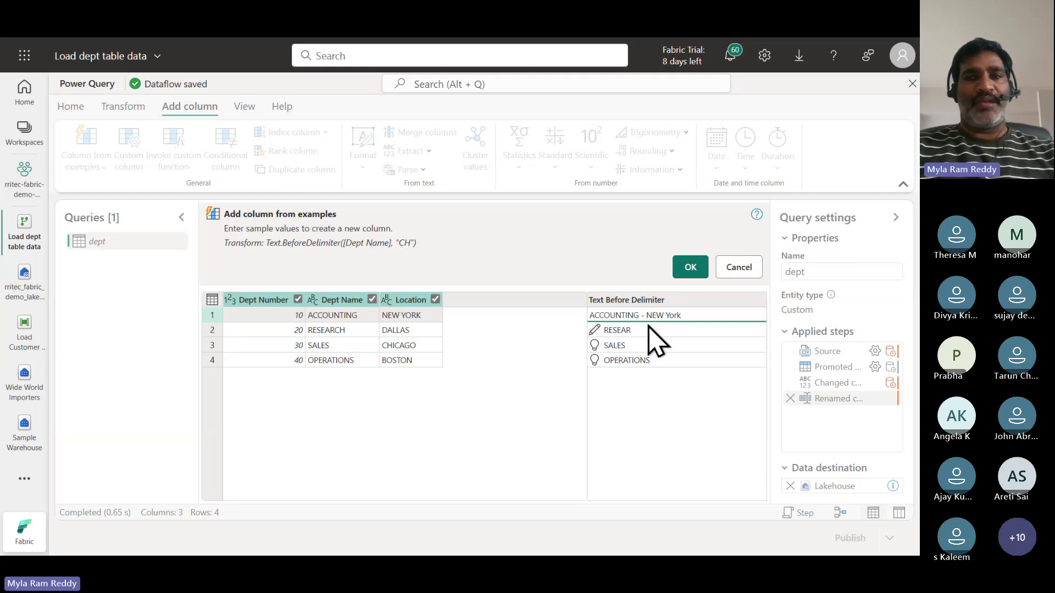
left_click(654, 336)
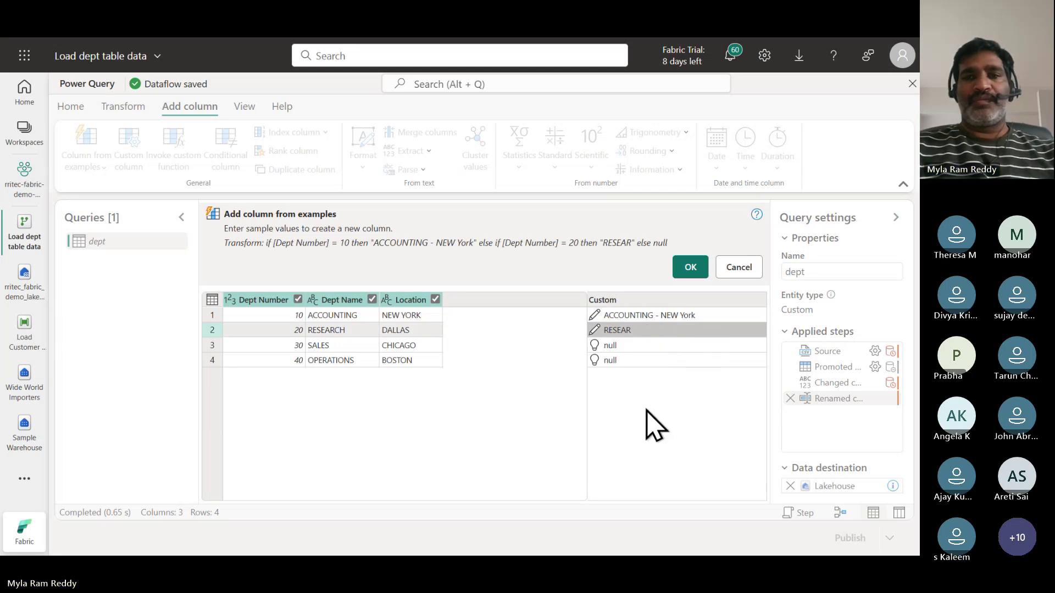
left_click(703, 318)
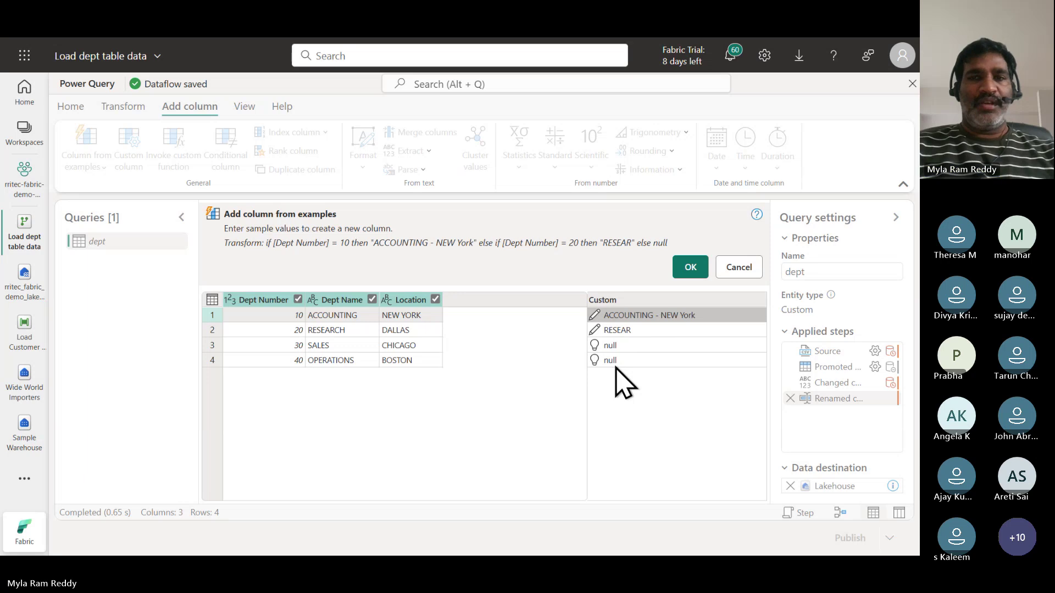
Enter "RESEARCH - DALLAS" as the second row's sample value and add the example-based column to the dept query.
left_click(639, 330)
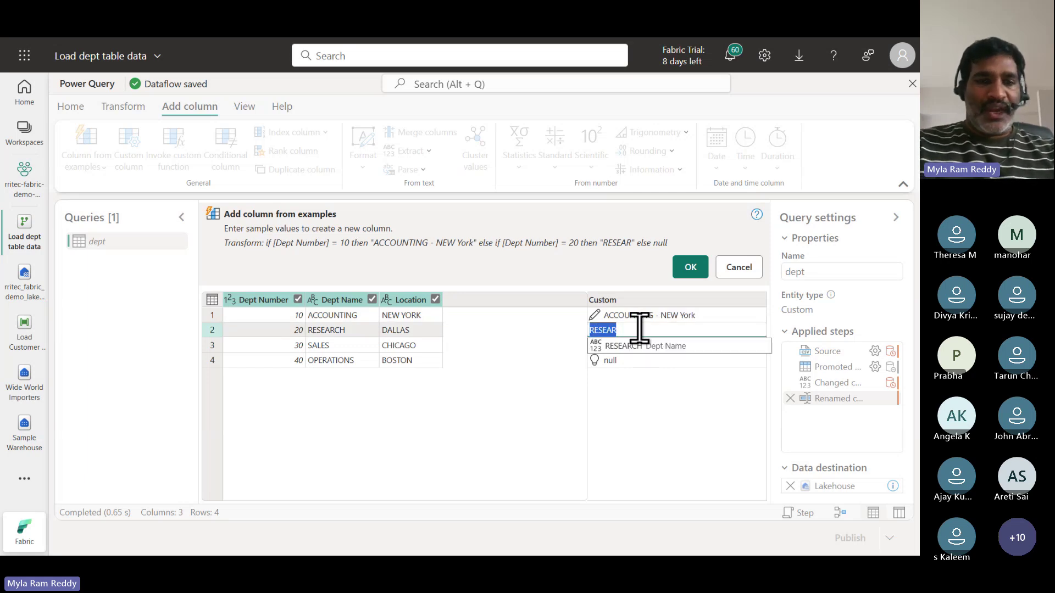
type("R")
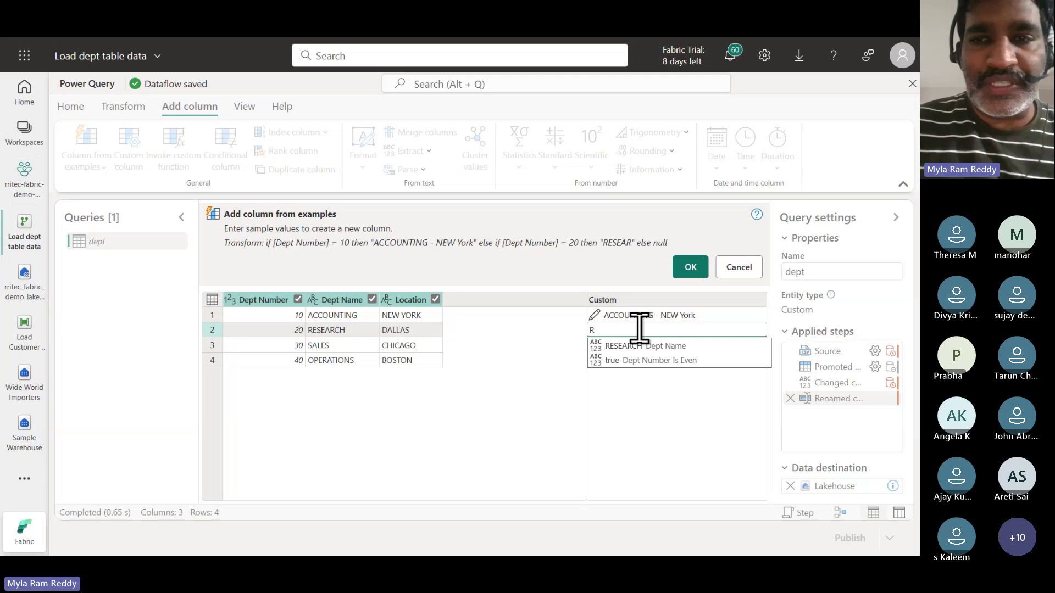
left_click(635, 345)
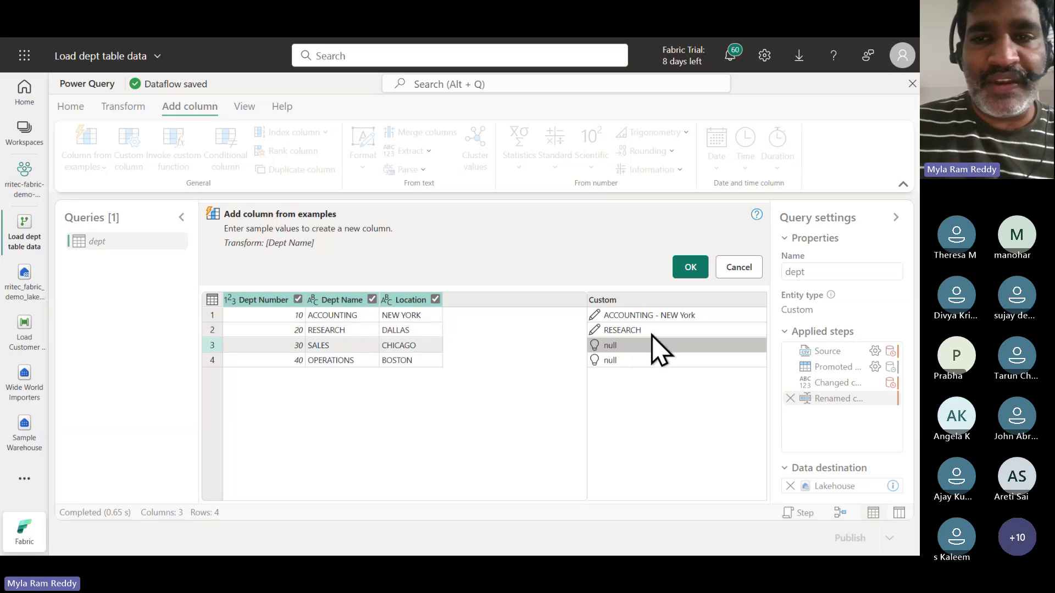
left_click(650, 329)
left_click(650, 329)
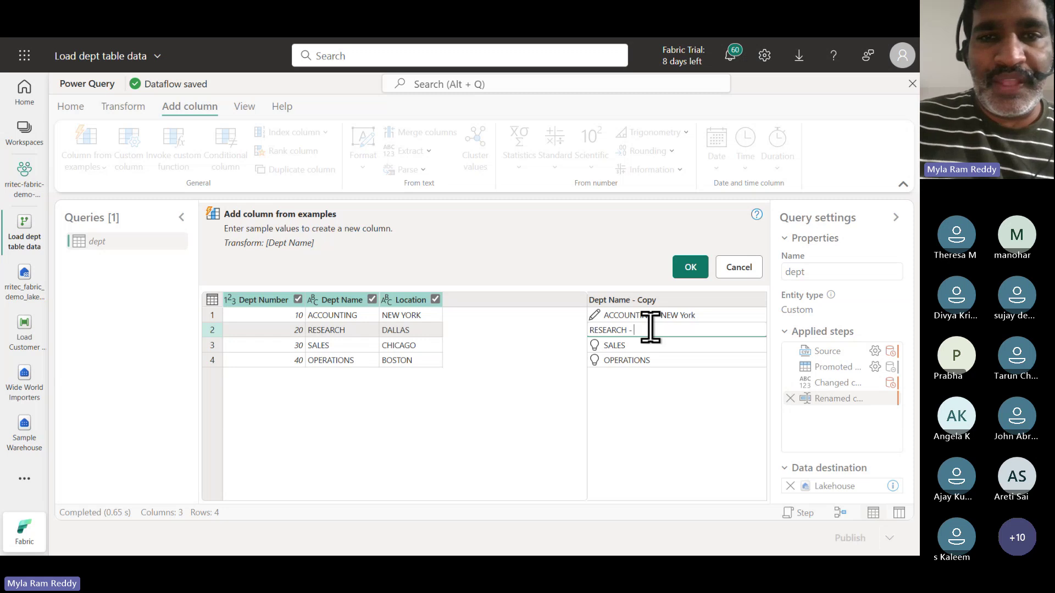
type("- DAL")
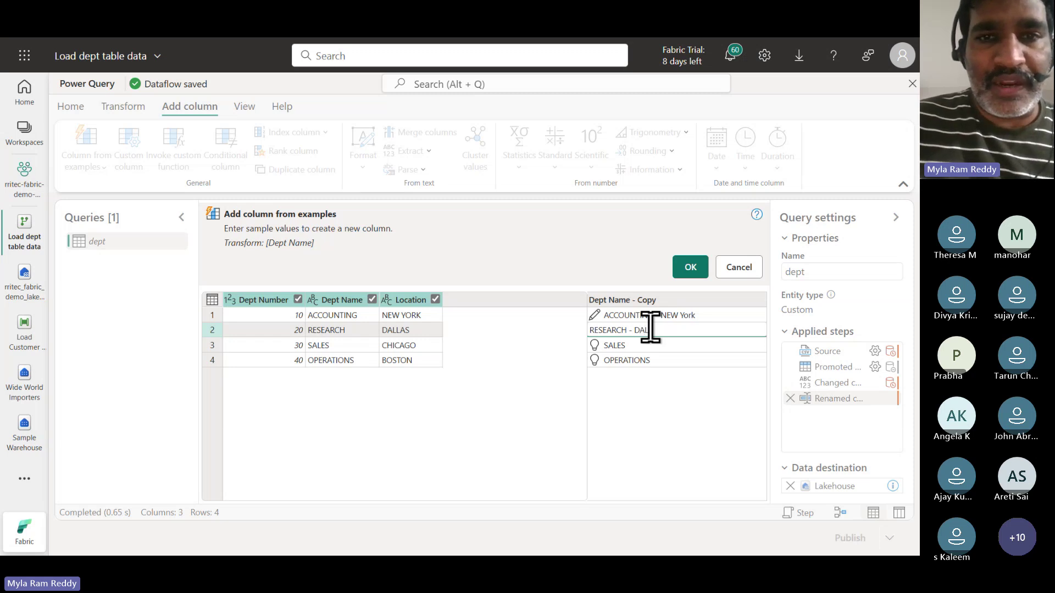
type("LAS")
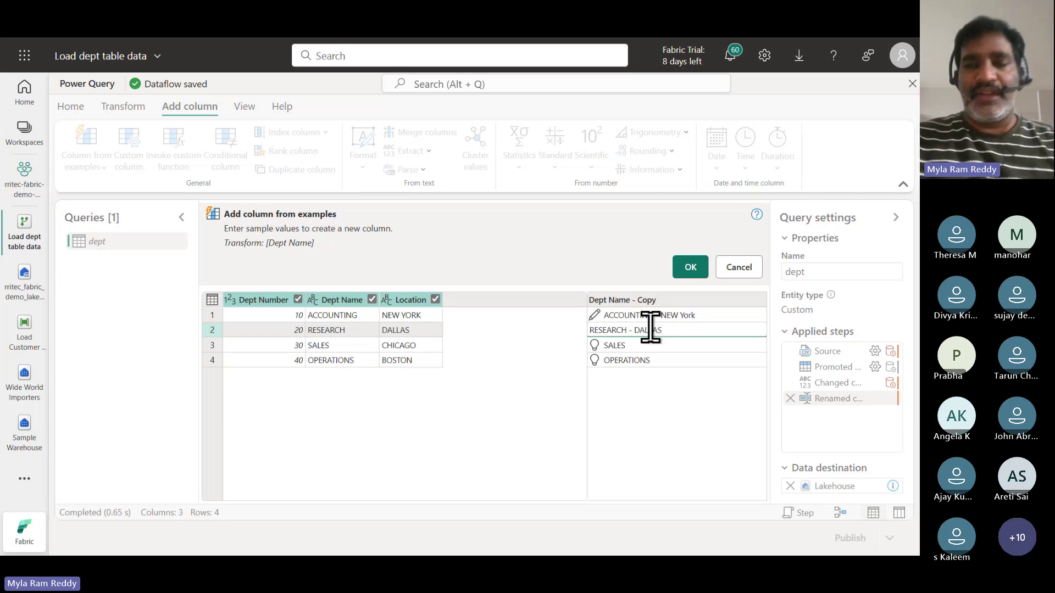
left_click(653, 344)
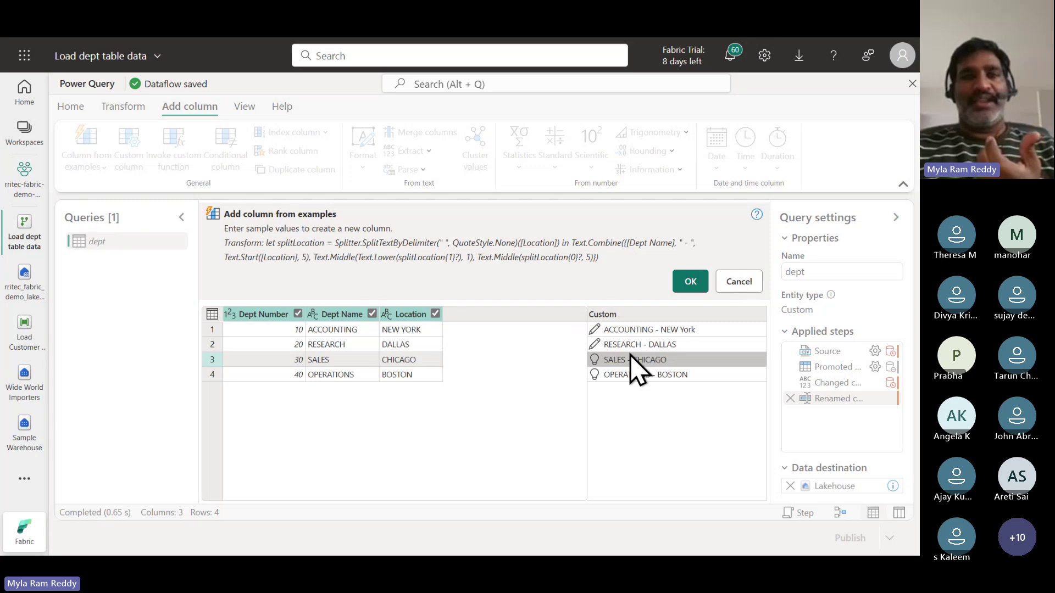
left_click(690, 284)
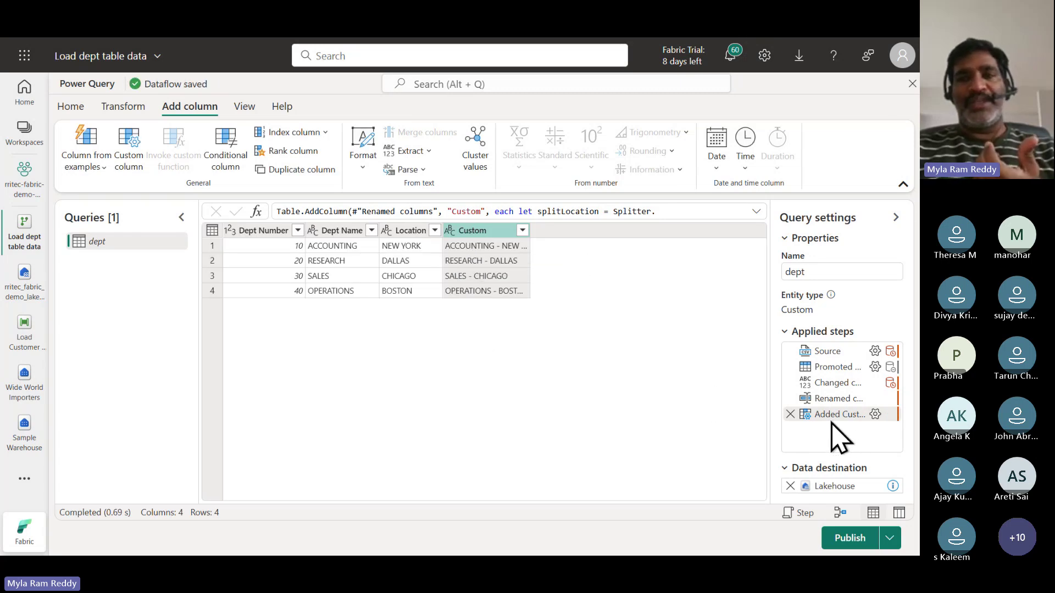
Examine the dept query's M code in the Advanced editor, highlighting the line that adds the custom column.
mouse_move(834, 425)
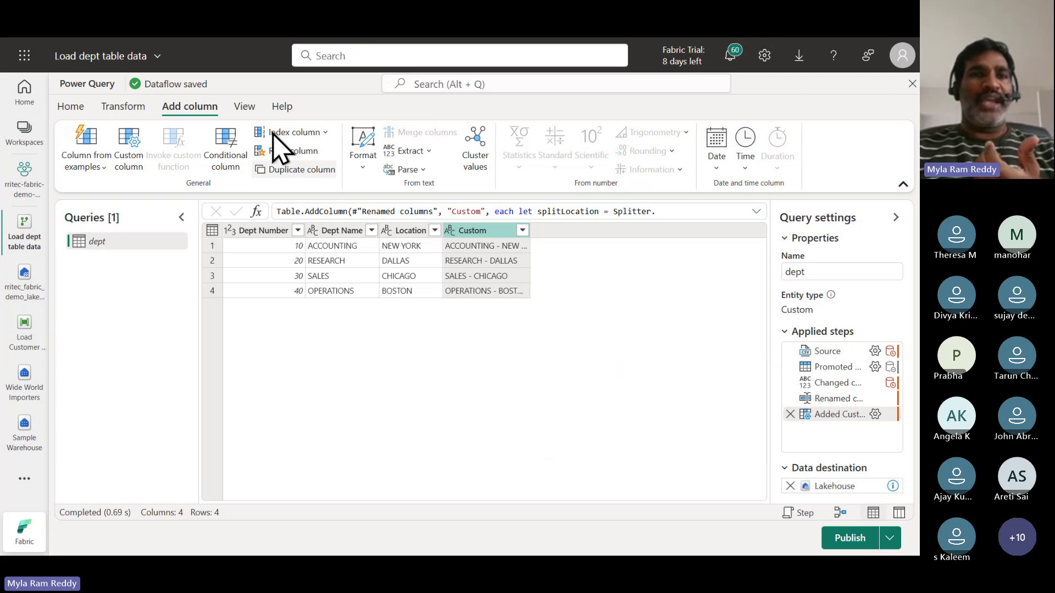
left_click(245, 110)
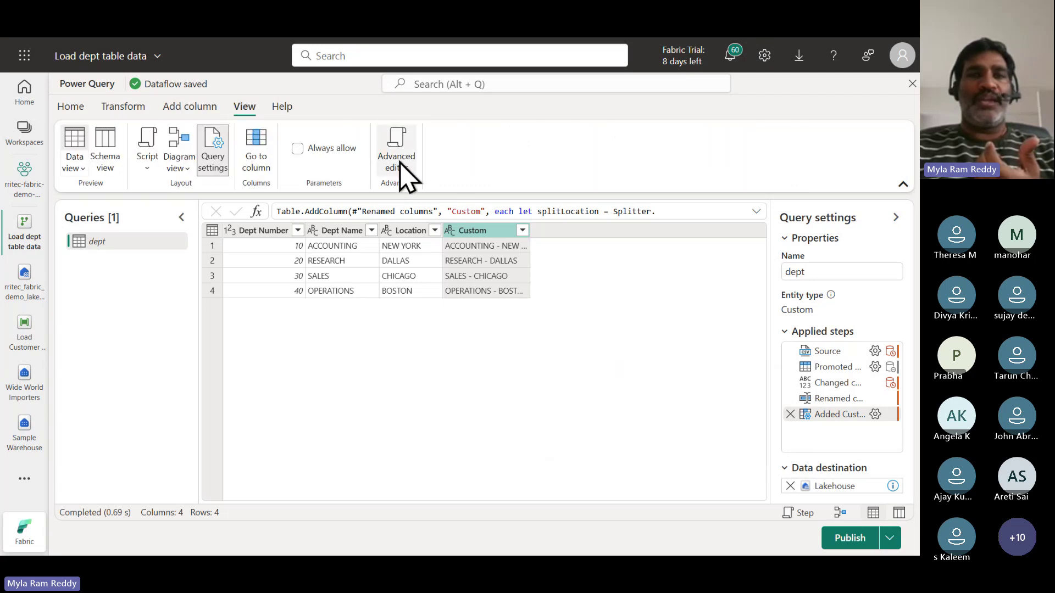
left_click(398, 159)
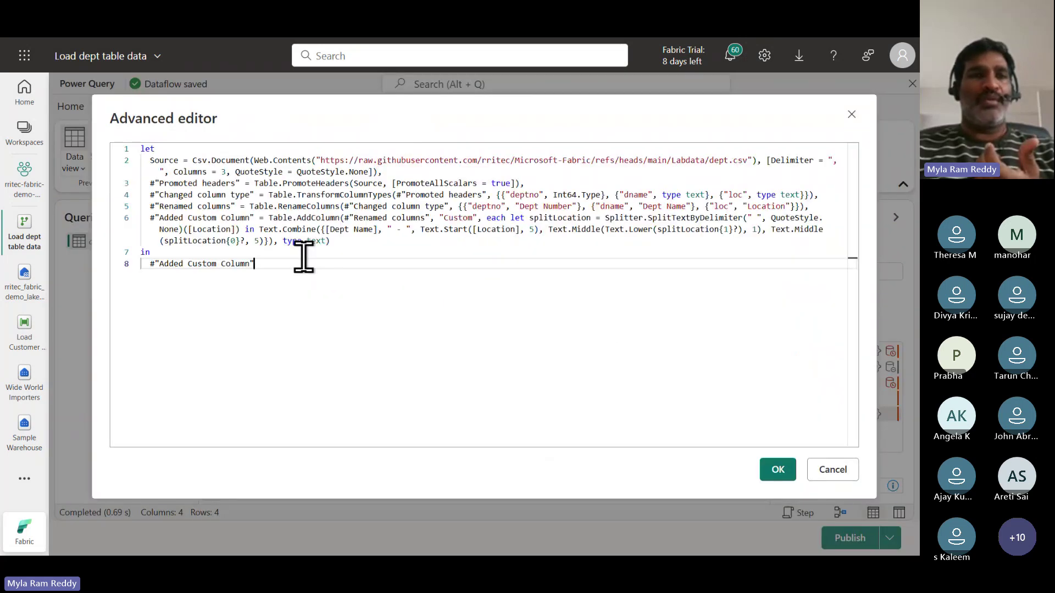
triple_click(151, 218)
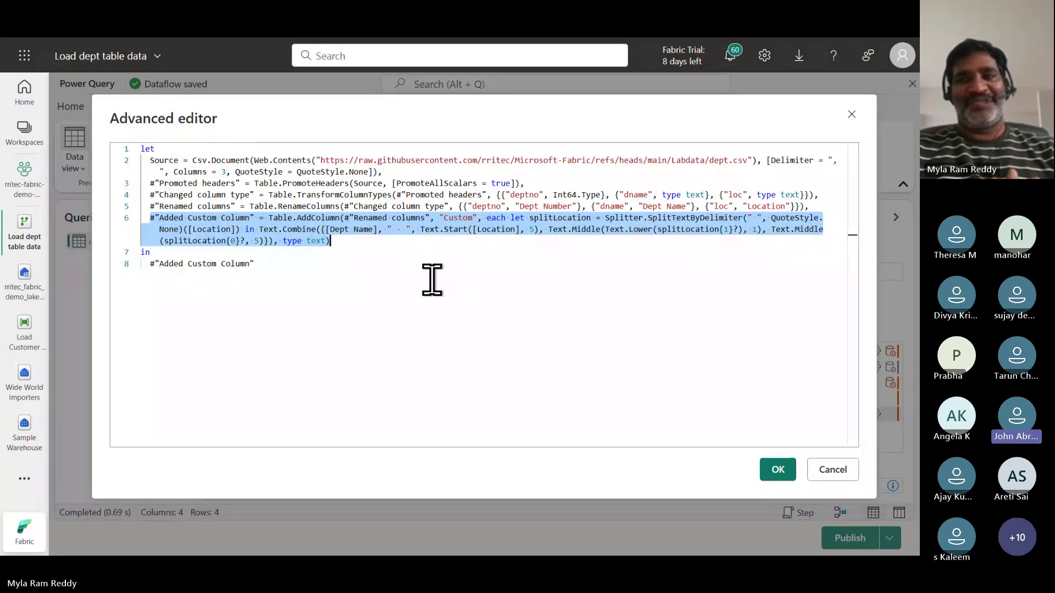
left_click(778, 471)
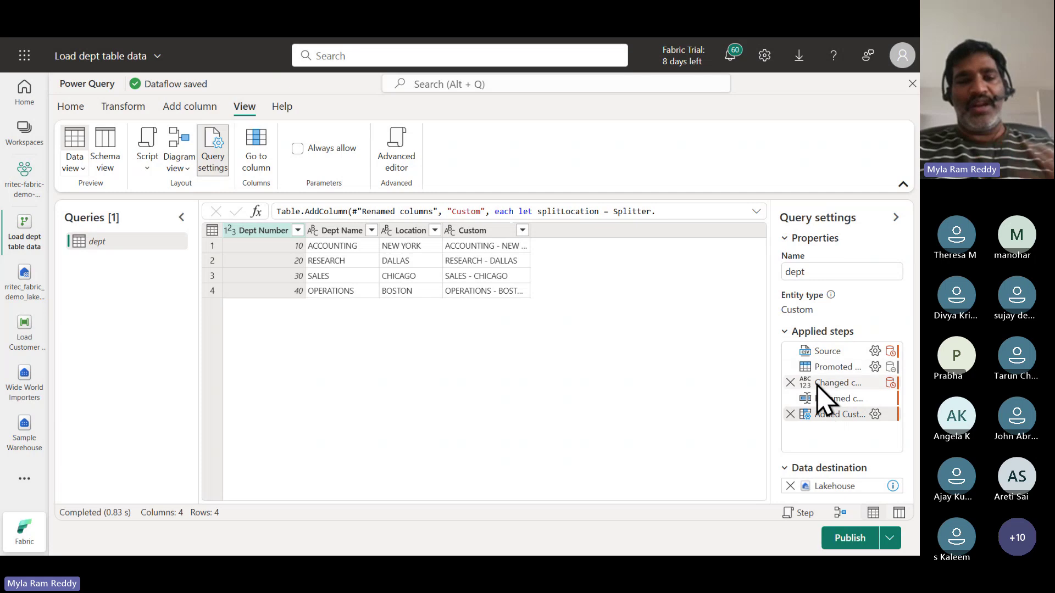
Draw green lines beside the Source step, circle the applied steps in green, and clear the annotations.
mouse_move(819, 385)
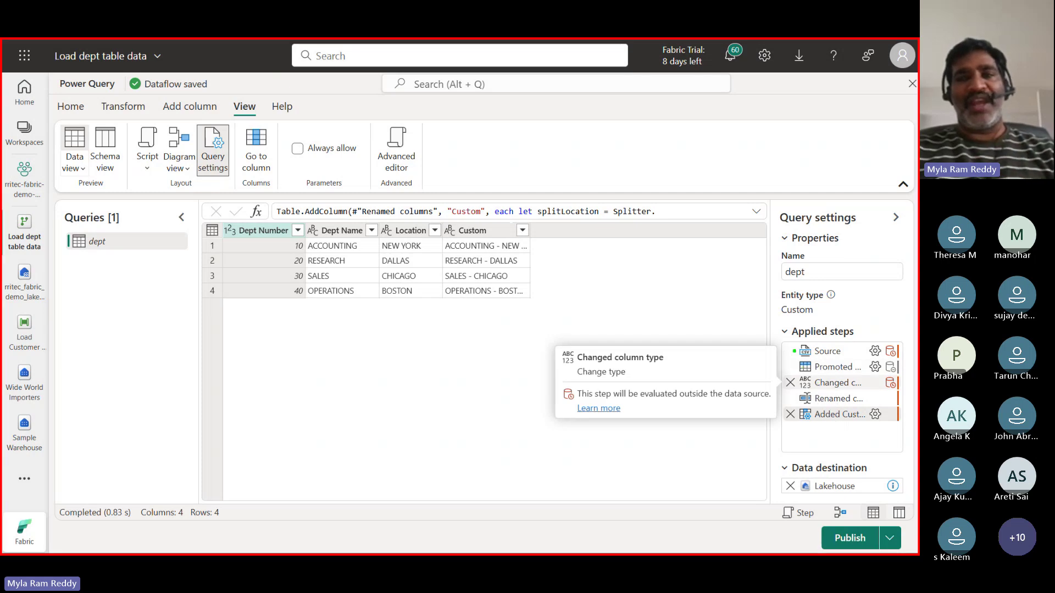
left_click_drag(794, 350, 684, 307)
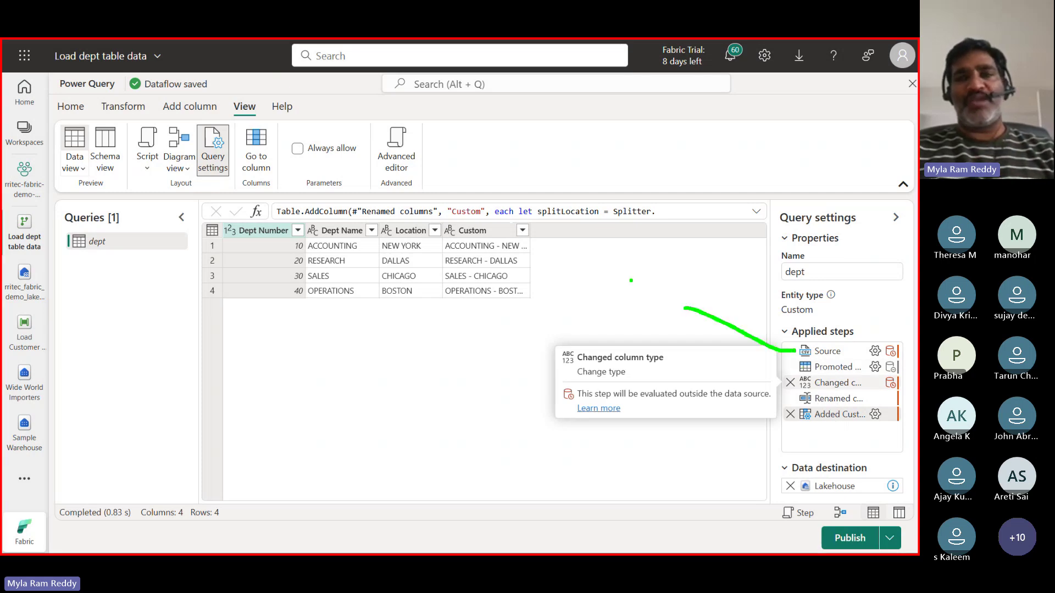
left_click_drag(631, 281, 641, 322)
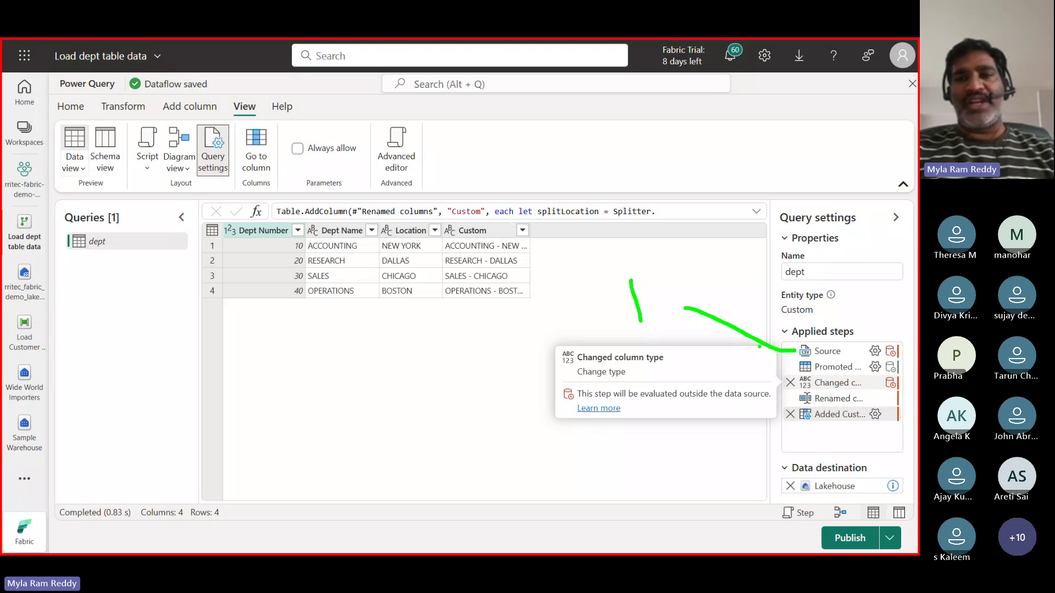
mouse_move(844, 316)
left_mouse_down()
mouse_move(776, 330)
mouse_move(784, 415)
mouse_move(844, 439)
mouse_move(910, 368)
mouse_move(846, 316)
mouse_move(846, 338)
left_mouse_up()
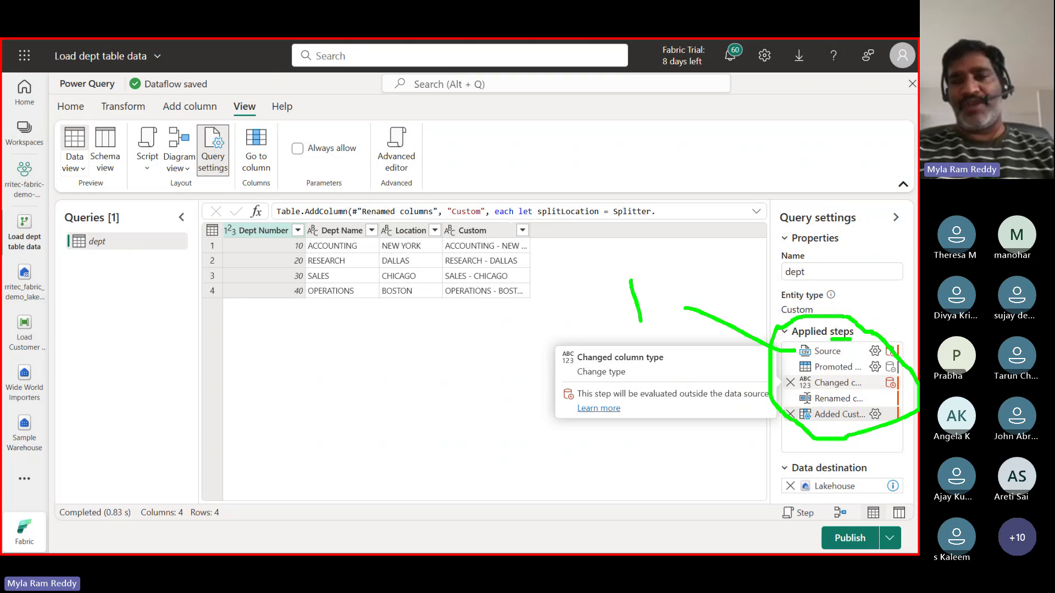
key("Escape")
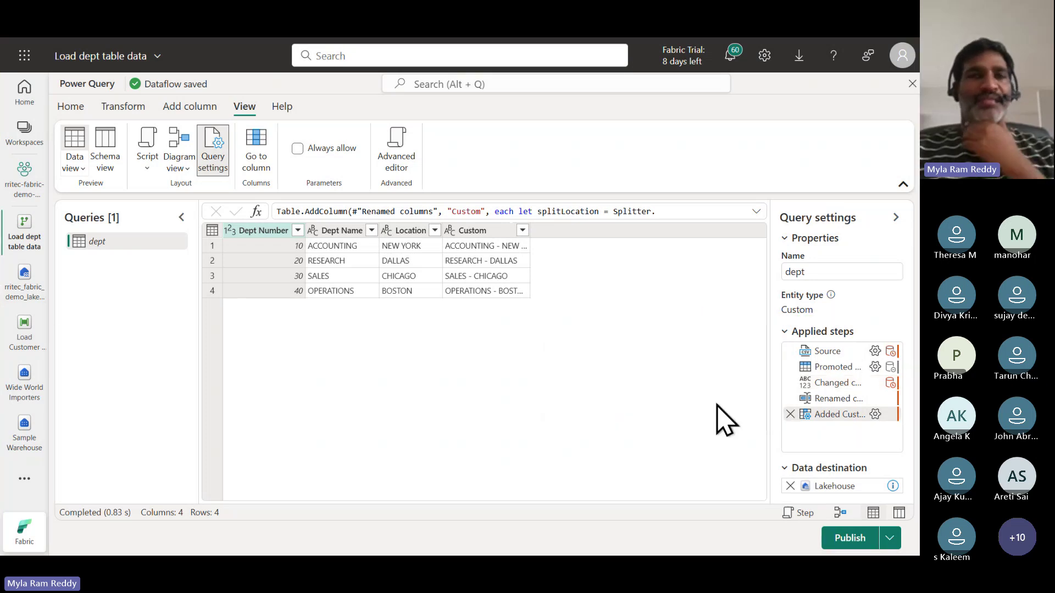
Publish the Load dept table data dataflow immediately.
left_click(886, 541)
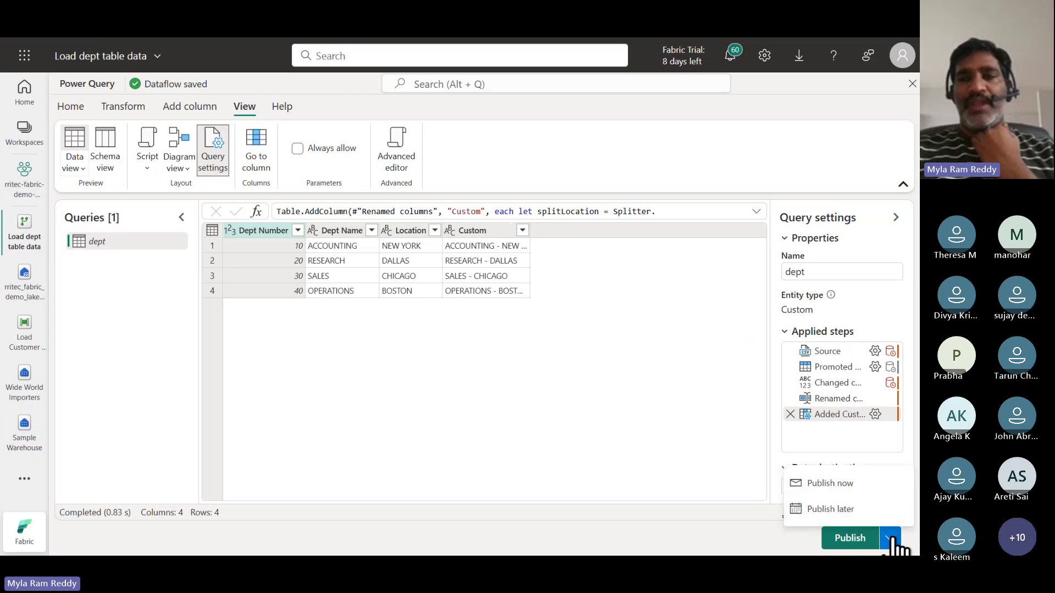
left_click(830, 483)
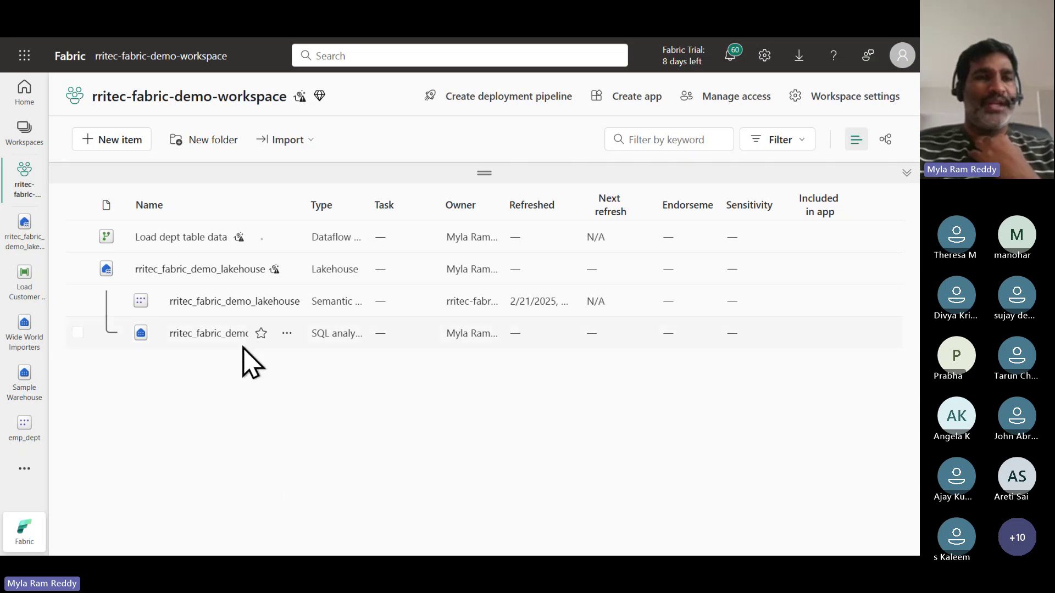
Open rritec_fabric_demo_lakehouse from the workspace and refresh its Tables folder.
left_click(196, 271)
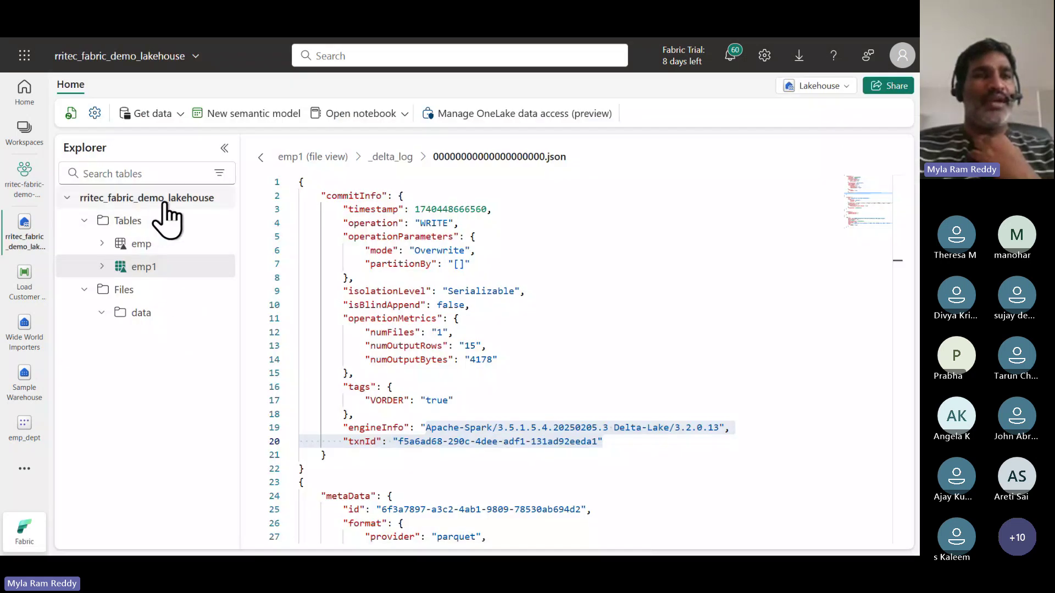
left_click(221, 220)
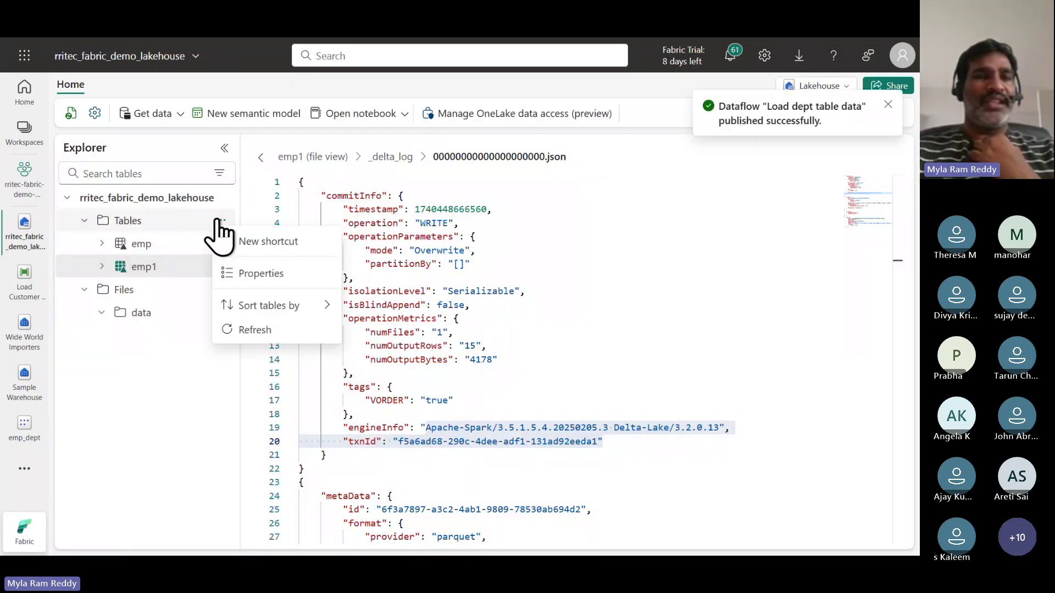
left_click(242, 332)
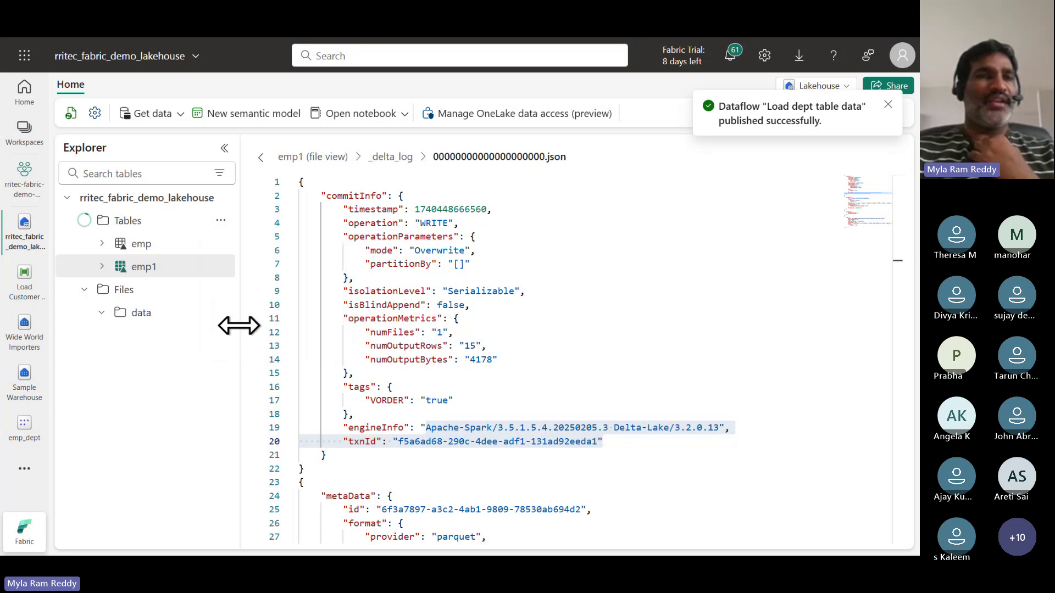
Check the rritec-fabric-demo-workspace item list, return to rritec_fabric_demo_lakehouse and refresh its Tables folder.
left_click(172, 270)
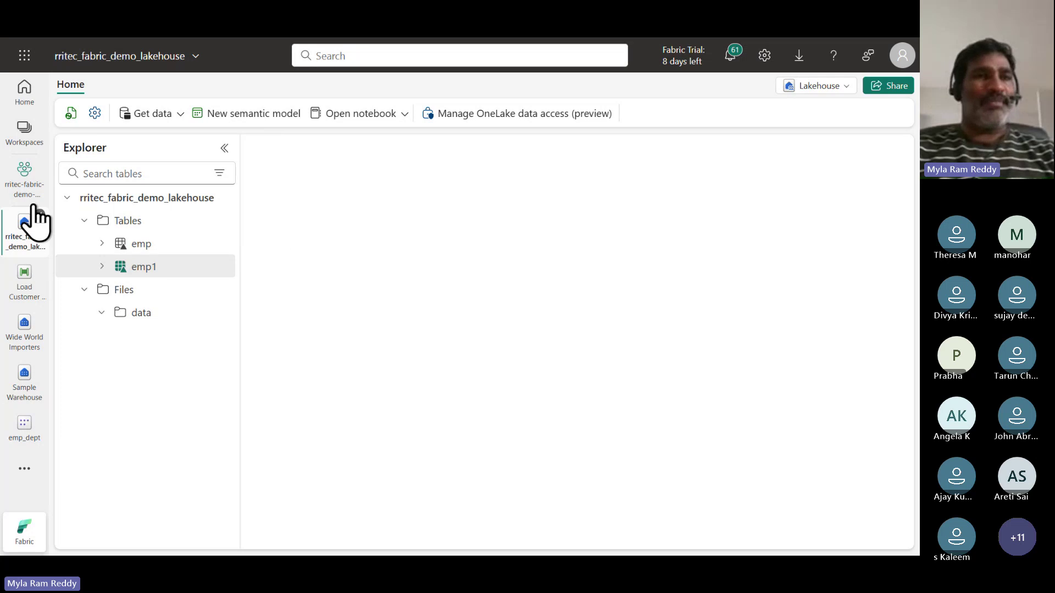
left_click(25, 194)
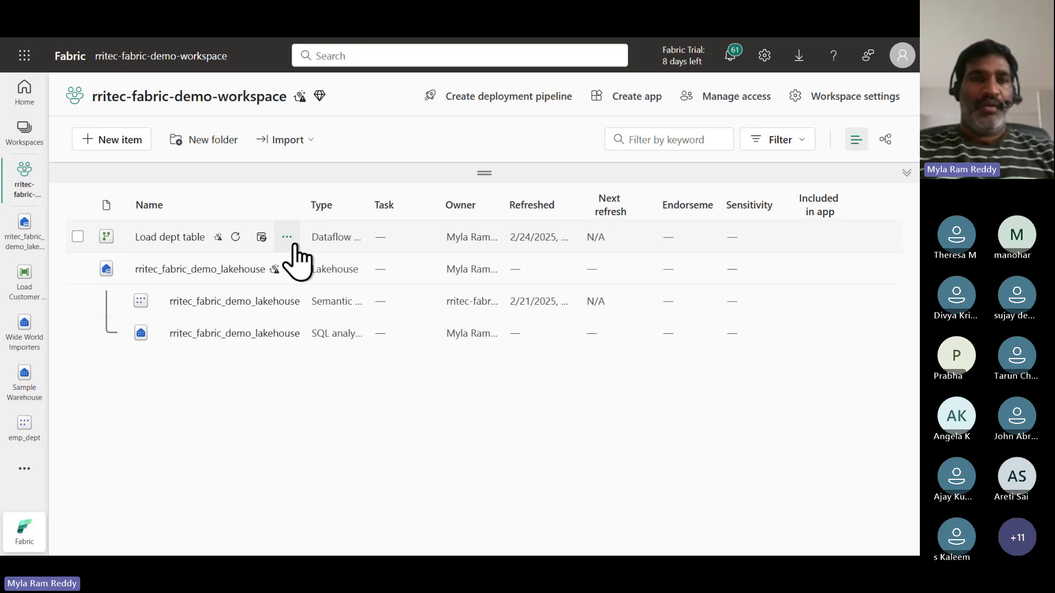
left_click(21, 238)
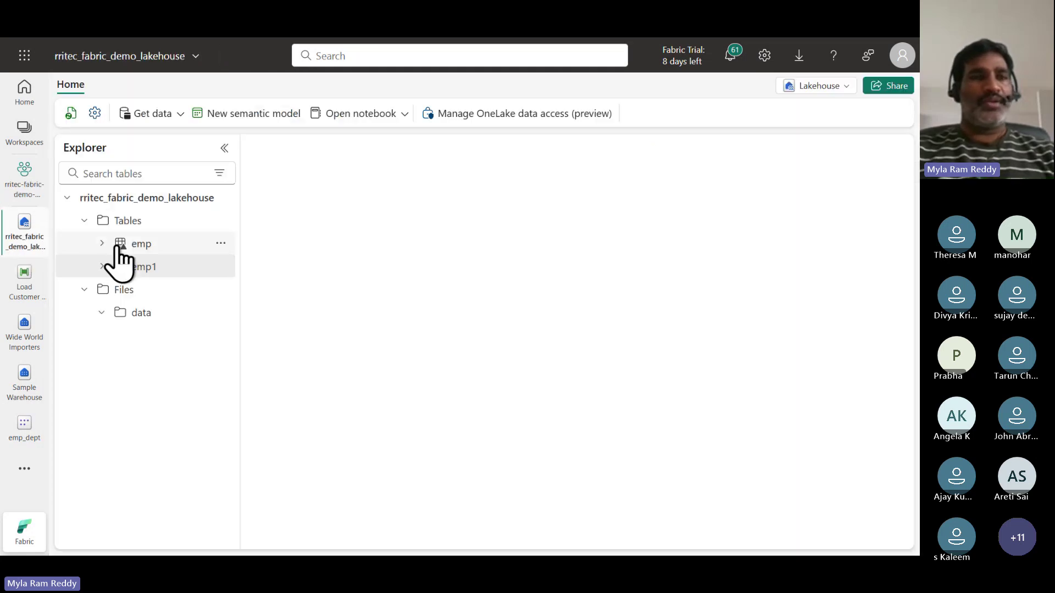
left_click(220, 221)
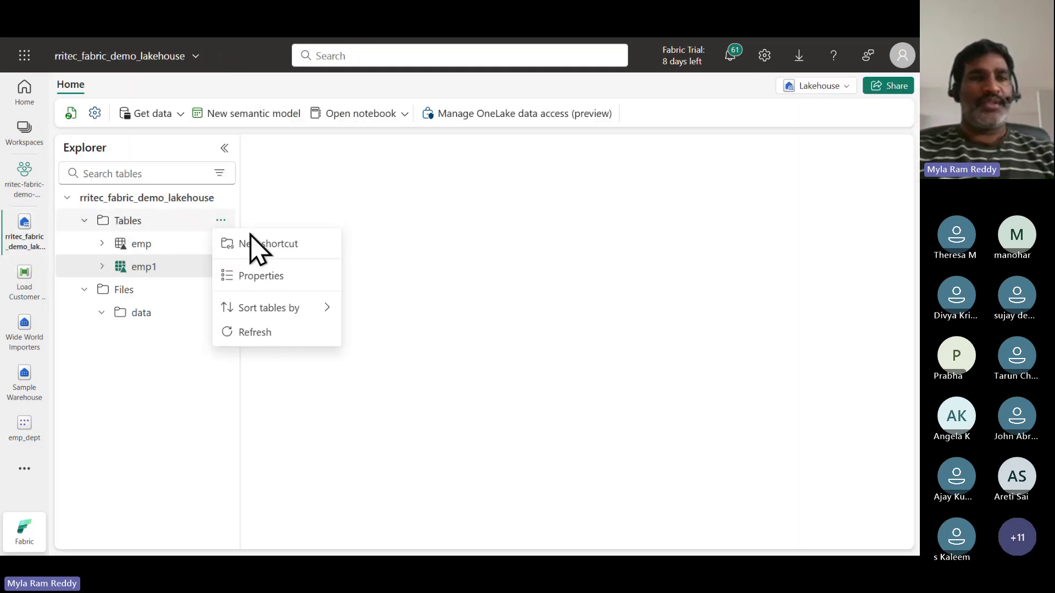
left_click(254, 332)
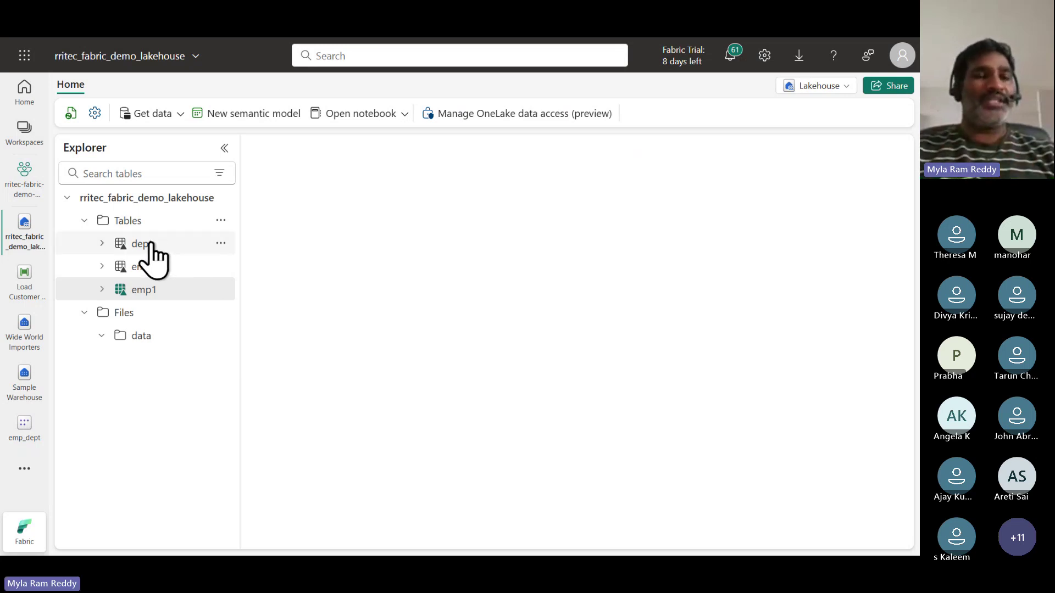
Examine the dept table's properties, highlighting its format and type, and close the properties.
left_click(220, 244)
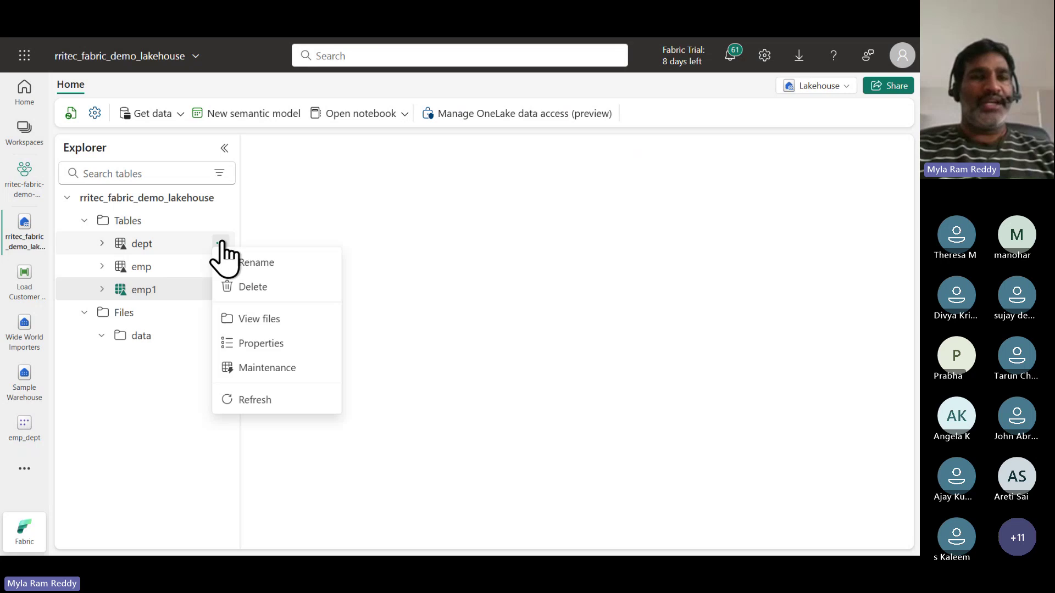
left_click(269, 348)
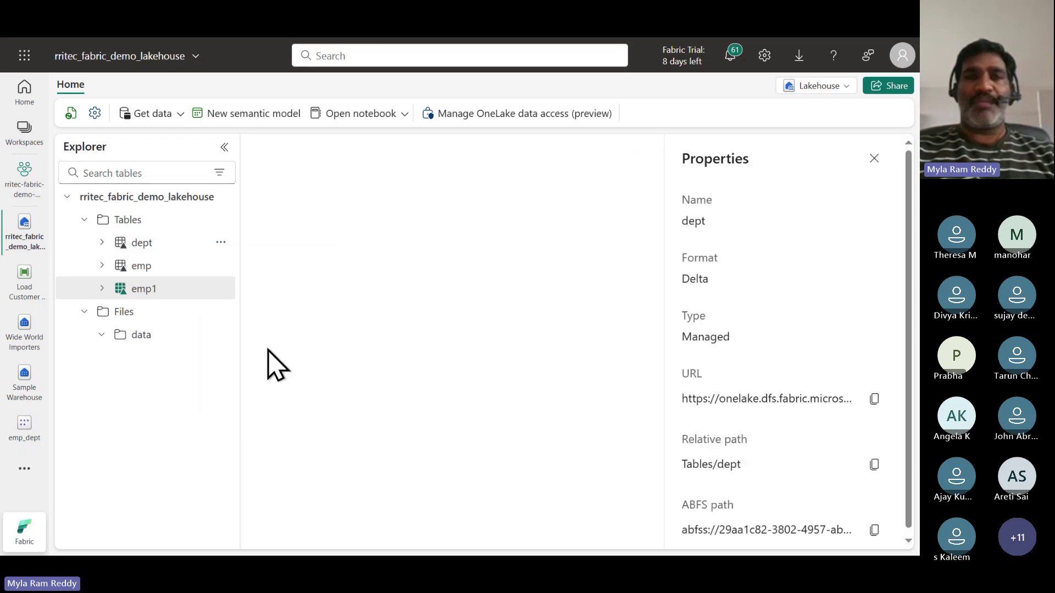
double_click(696, 278)
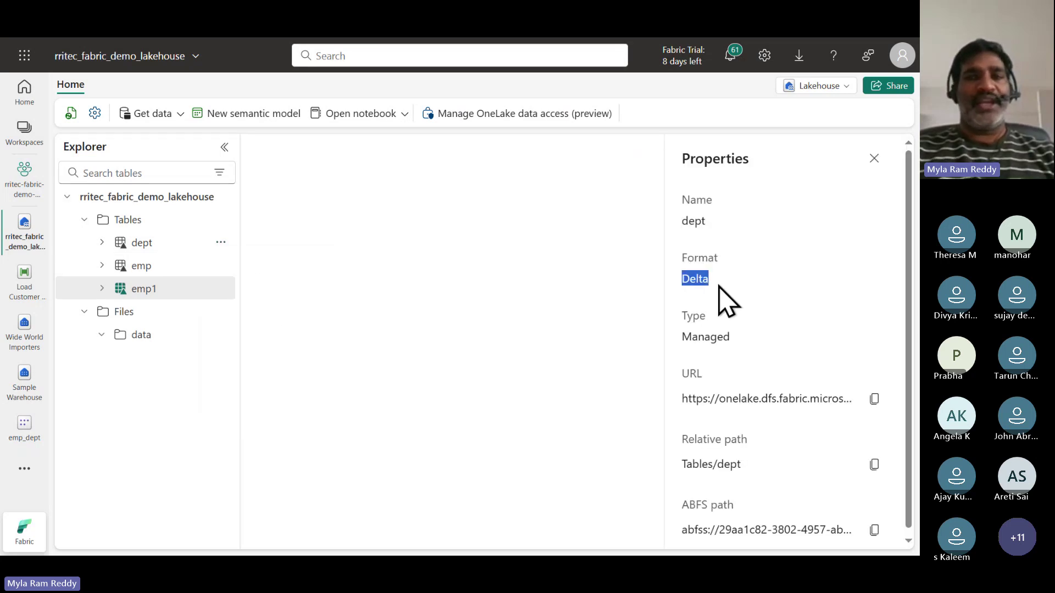
double_click(709, 337)
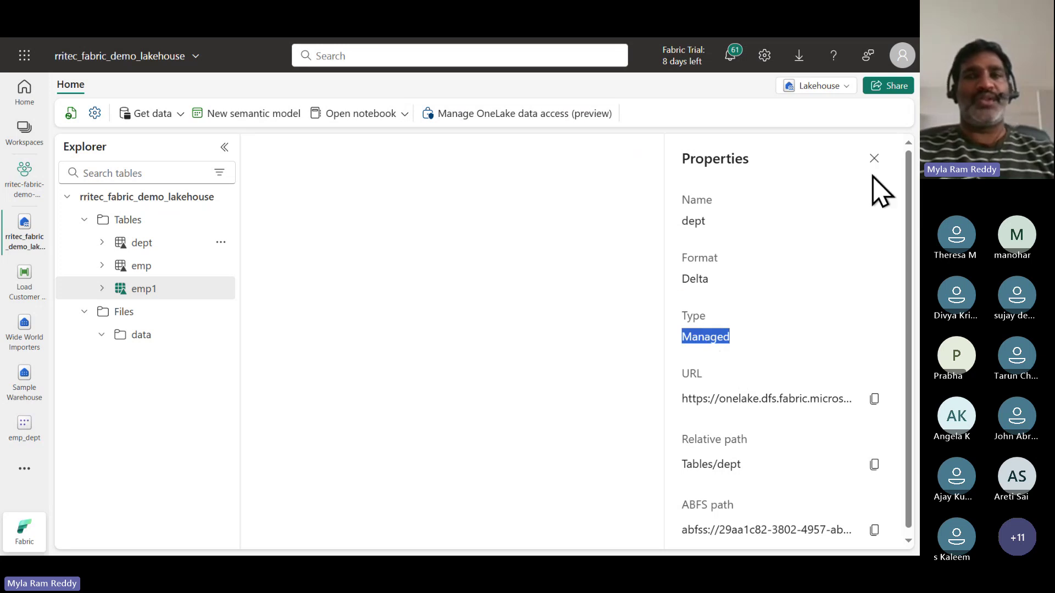
left_click(874, 158)
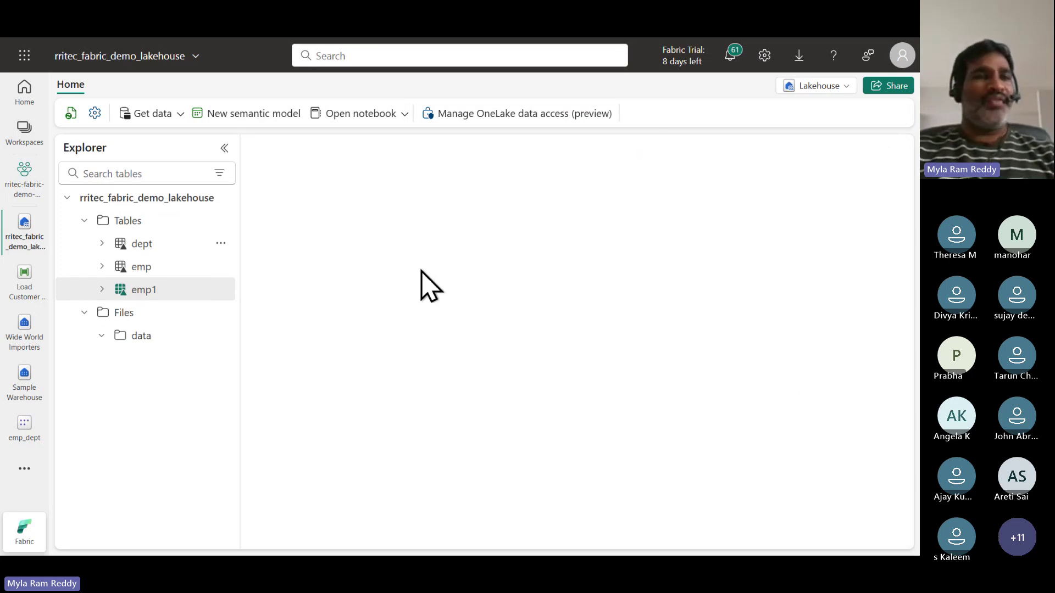
View the dept table's files, open 00000000000000000001.json in _delta_log, and highlight its operation and engine information.
left_click(221, 245)
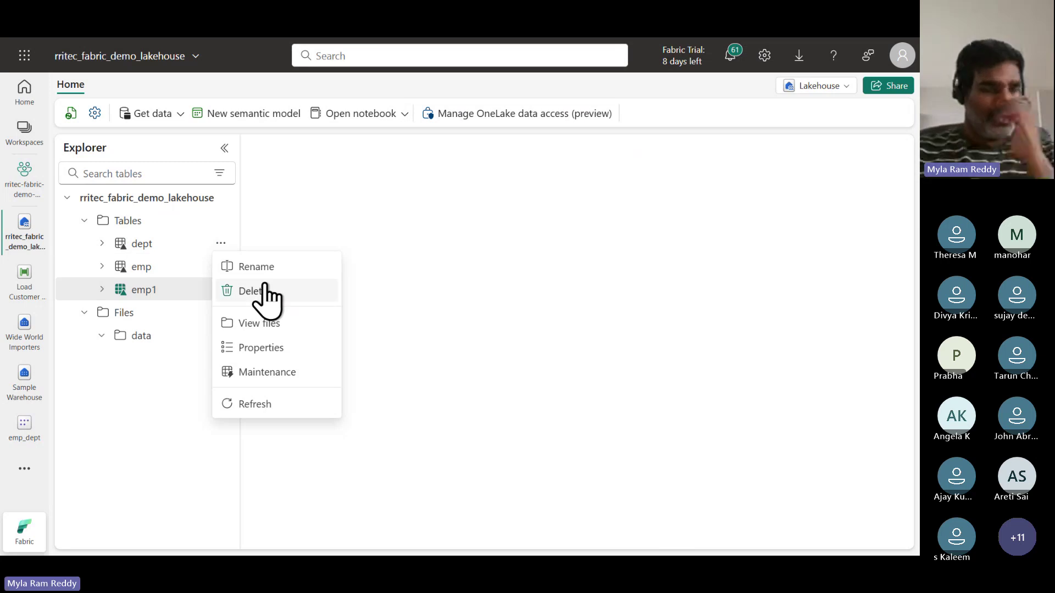
left_click(295, 329)
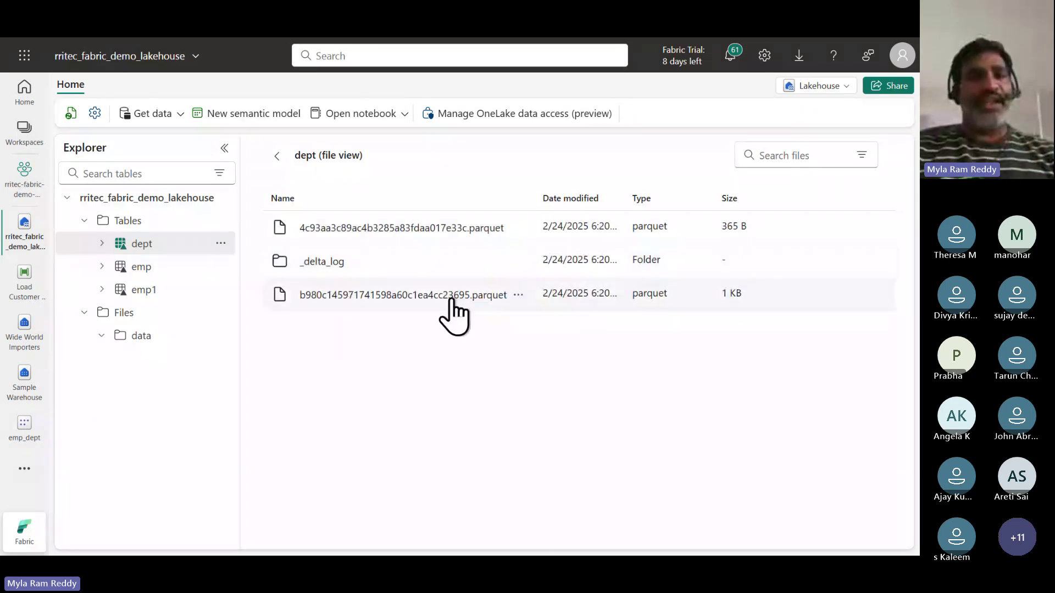
left_click(328, 262)
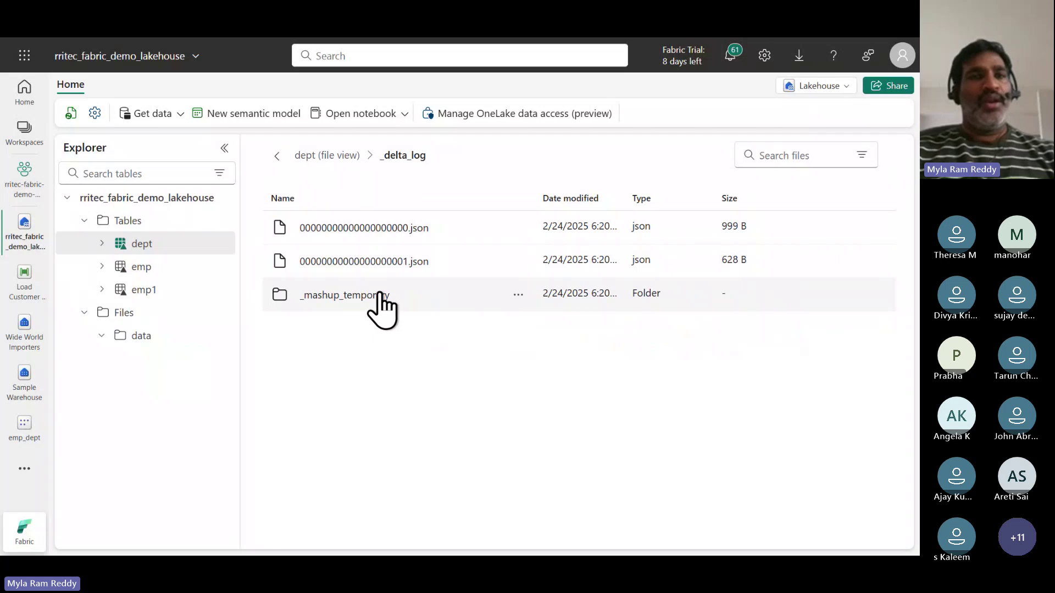
left_click(394, 263)
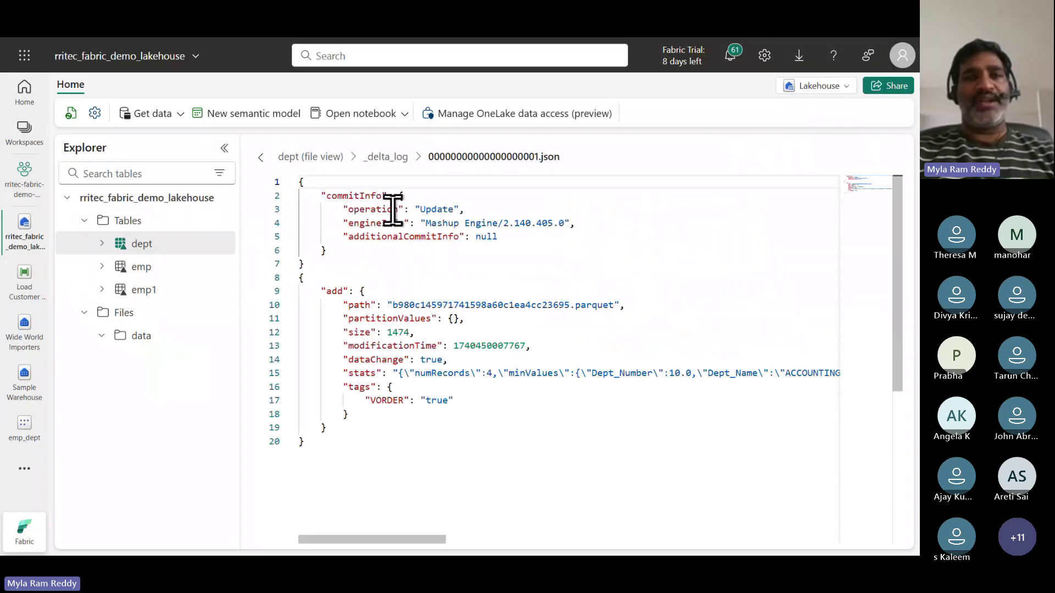
double_click(384, 209)
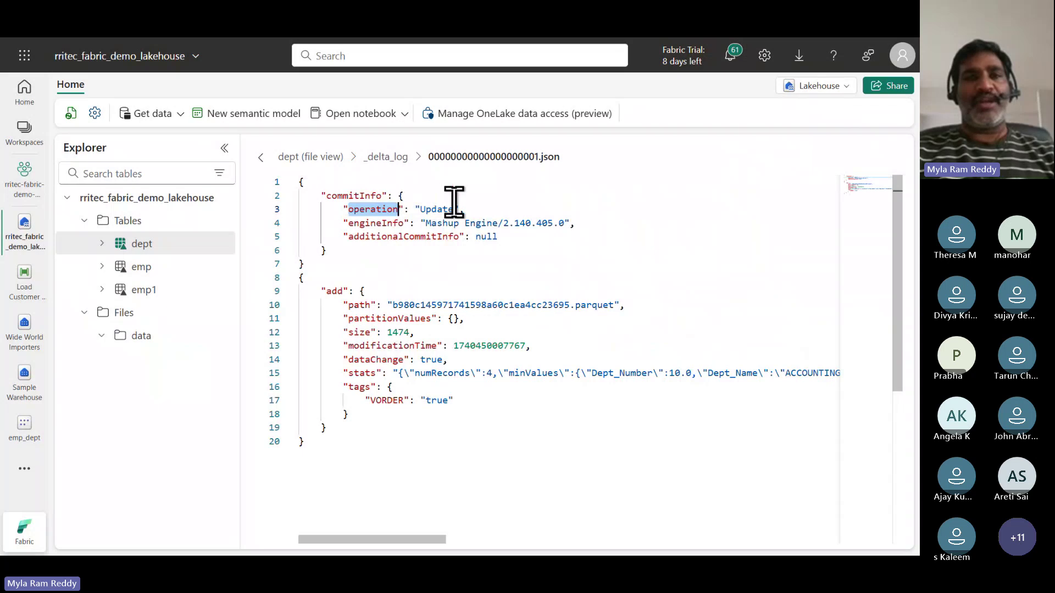
double_click(443, 222)
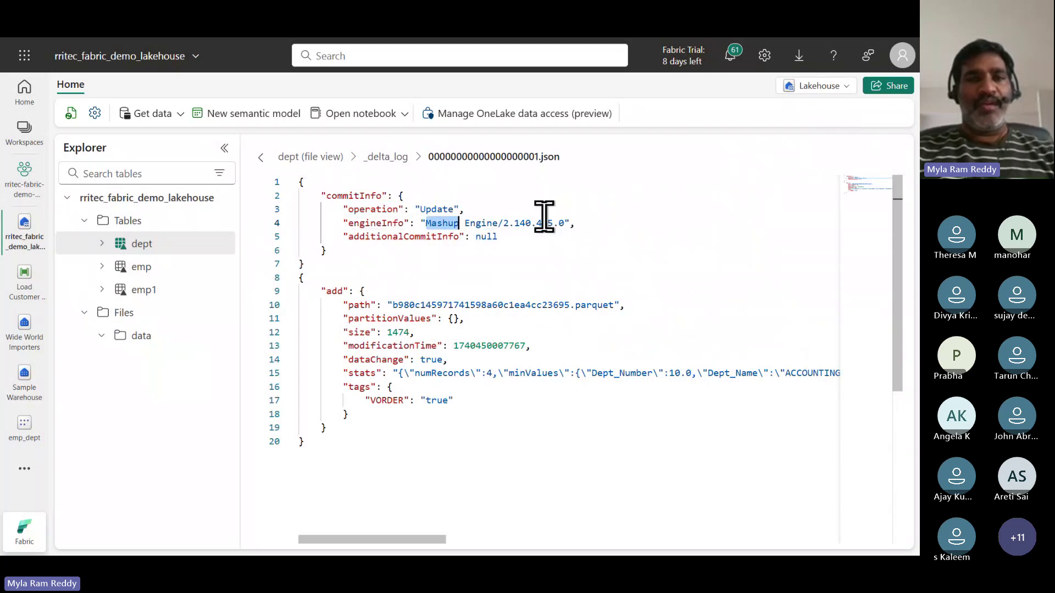
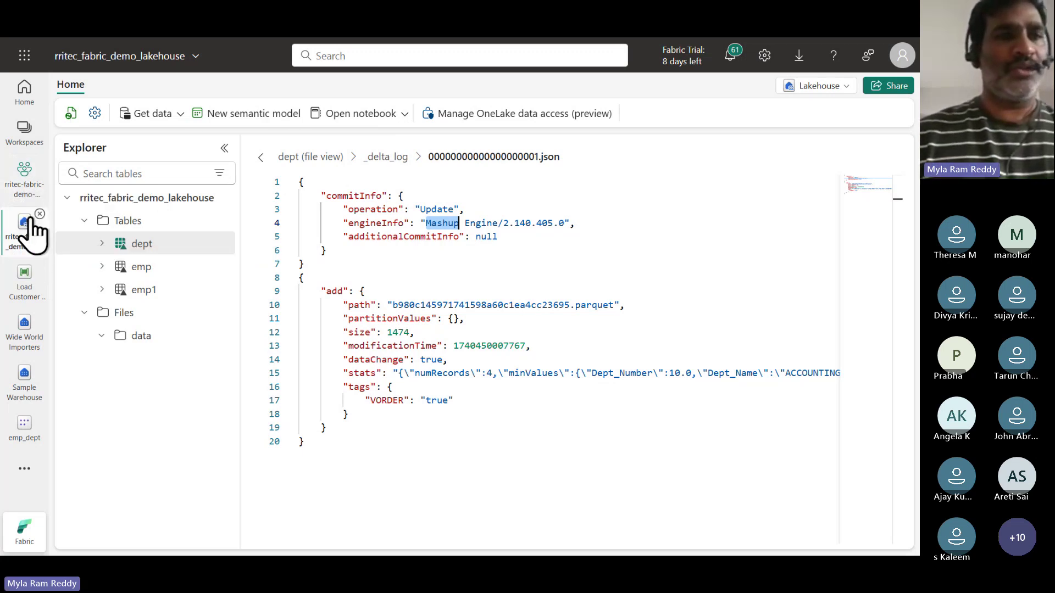
Open rritec-fabric-demo-workspace, switch to the Notepad++ notes and highlight the T-SQL heading with the SQL endpoint address beneath it.
left_click(25, 186)
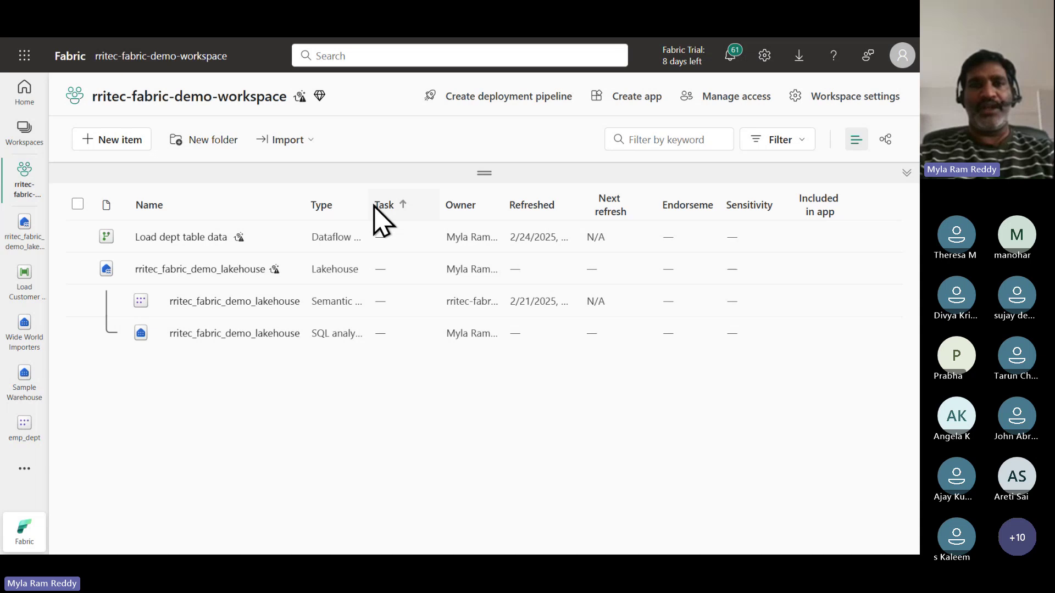
key("alt+Tab")
key("alt+Tab")
key("alt+Tab")
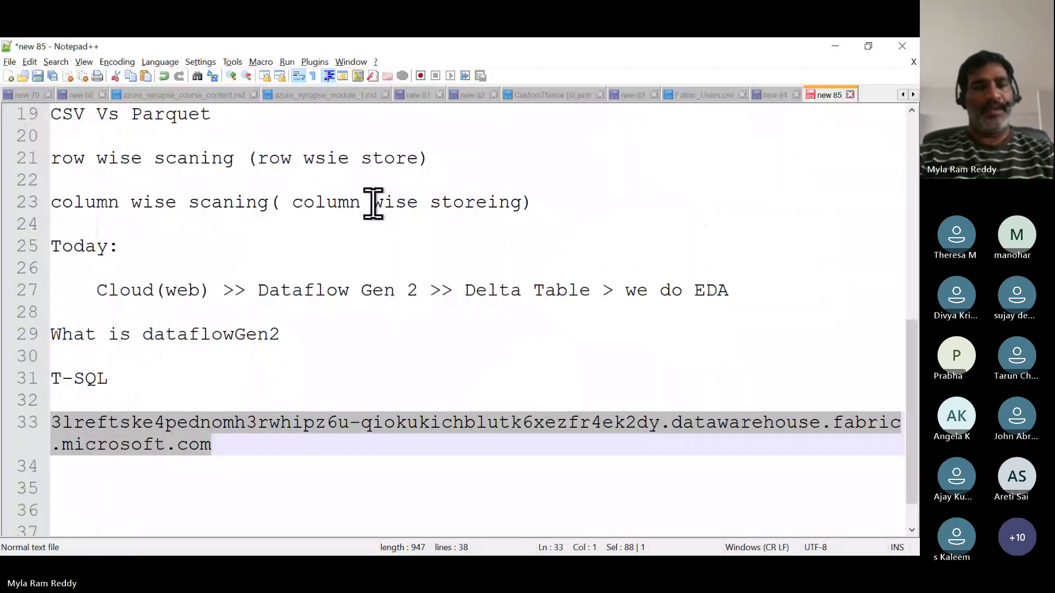
left_click_drag(51, 379, 221, 448)
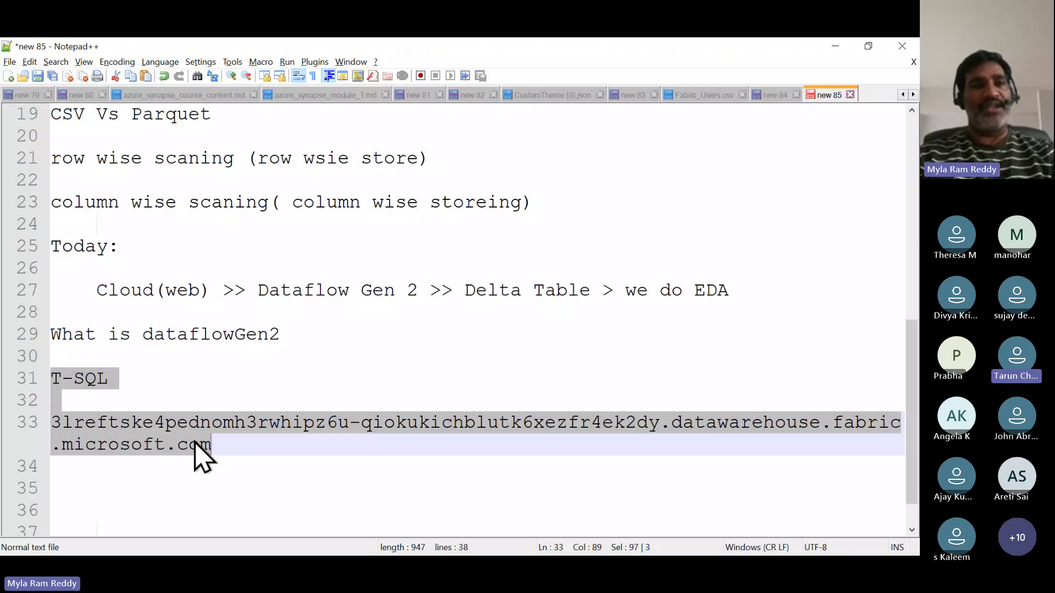
Return to the Fabric workspace, widen the Type column and open the lakehouse's SQL analytics endpoint.
key("alt+Tab")
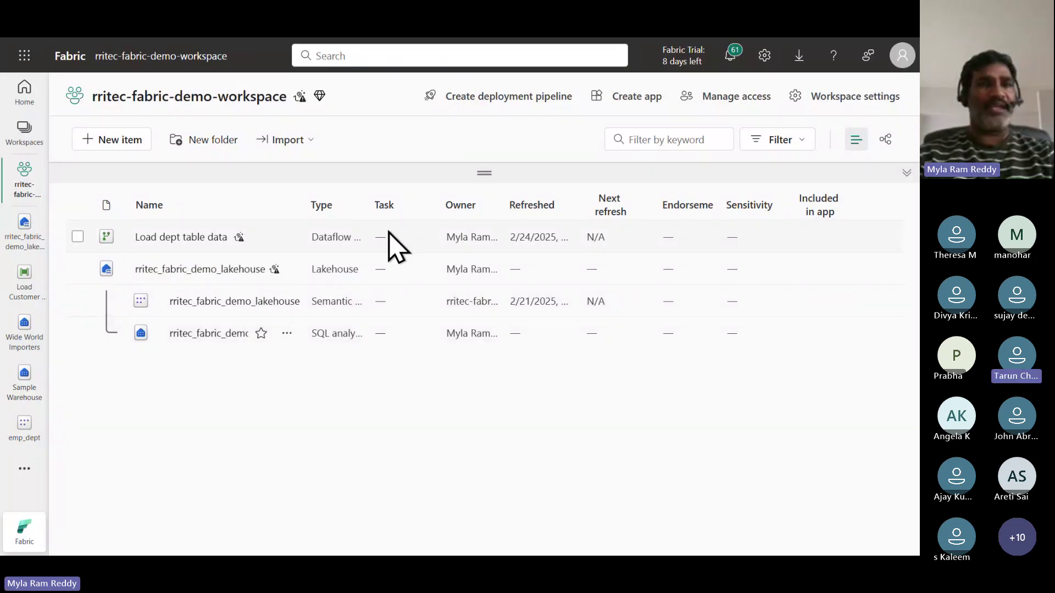
left_click_drag(365, 205, 448, 205)
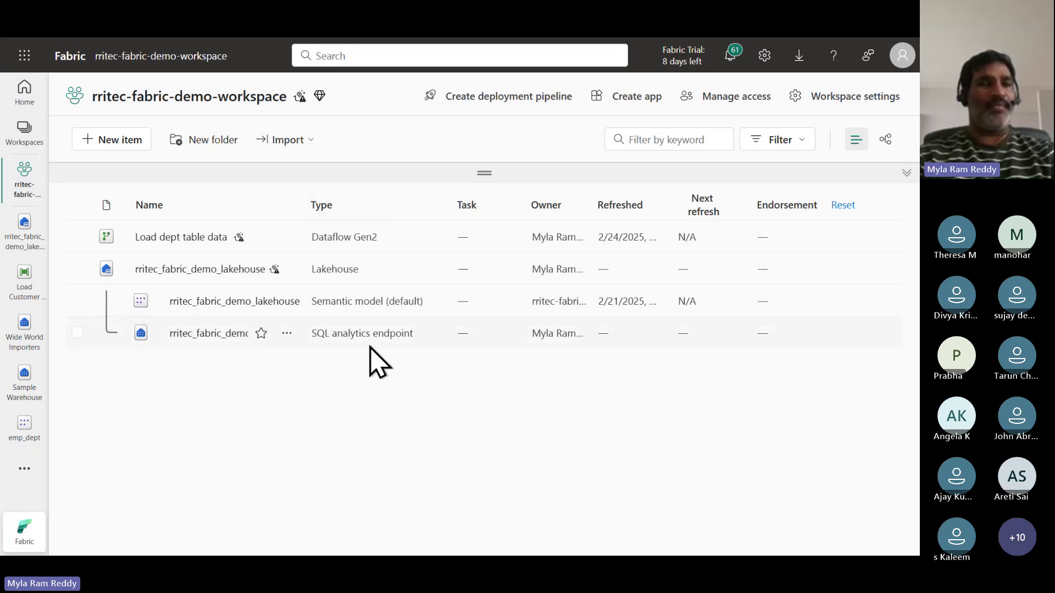
left_click(208, 333)
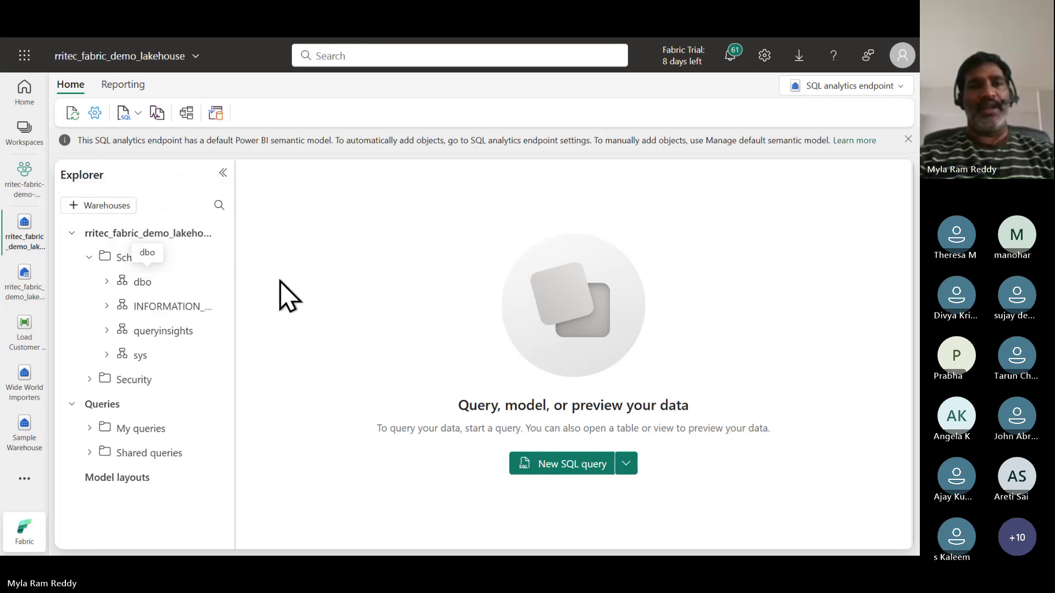
Create a new SQL query containing "select * from dept" and run it.
left_click(554, 467)
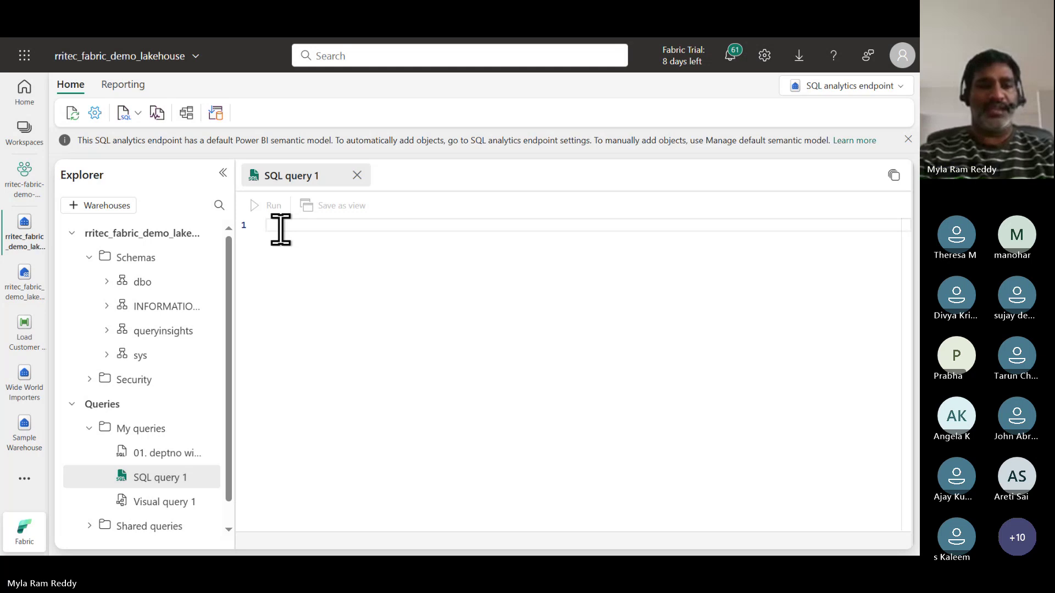
type("select")
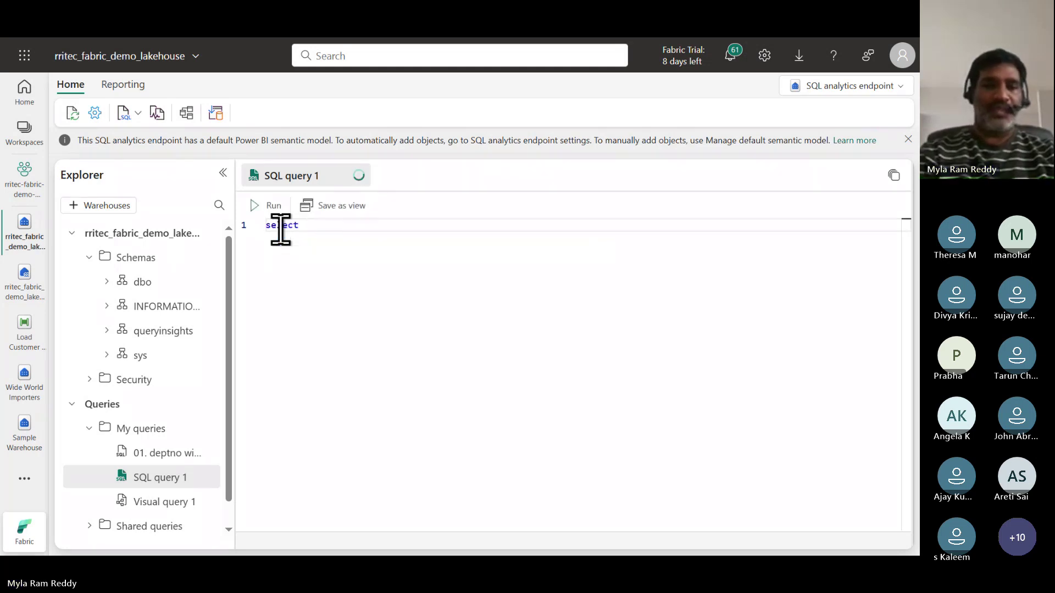
type(" * fro")
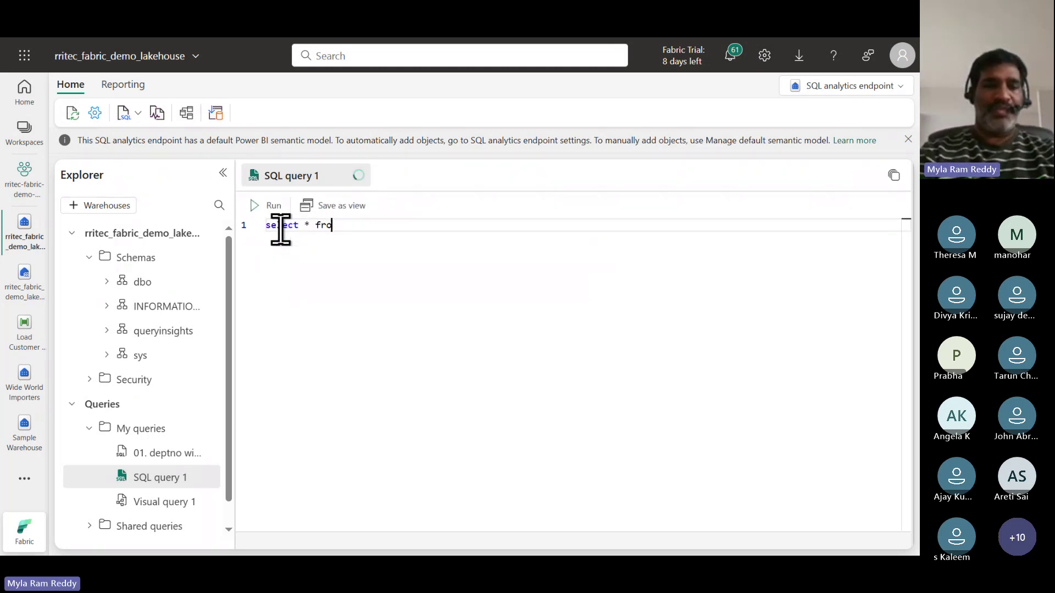
type("m dept")
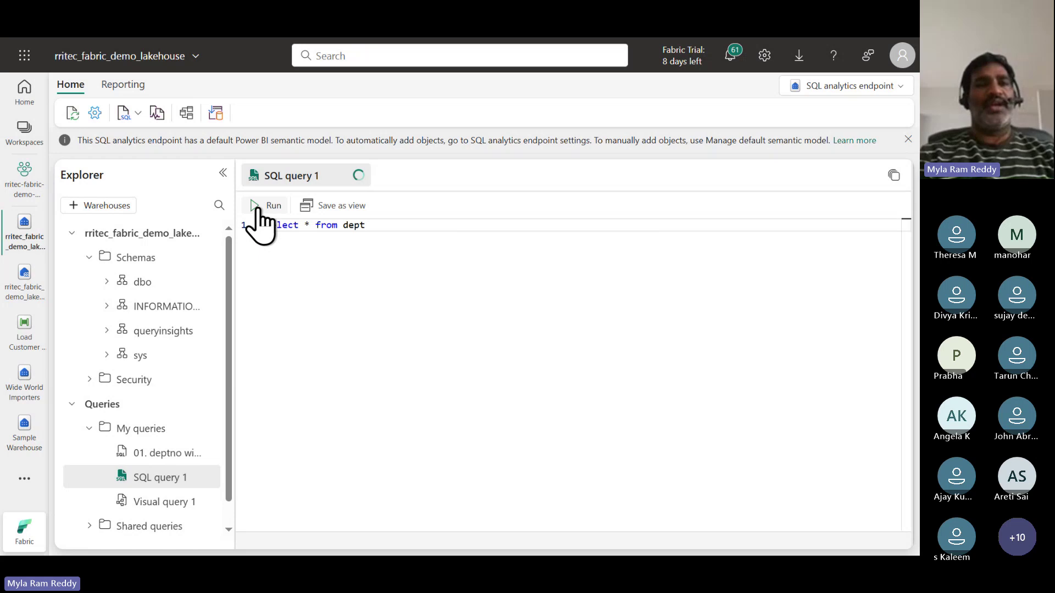
left_click(258, 212)
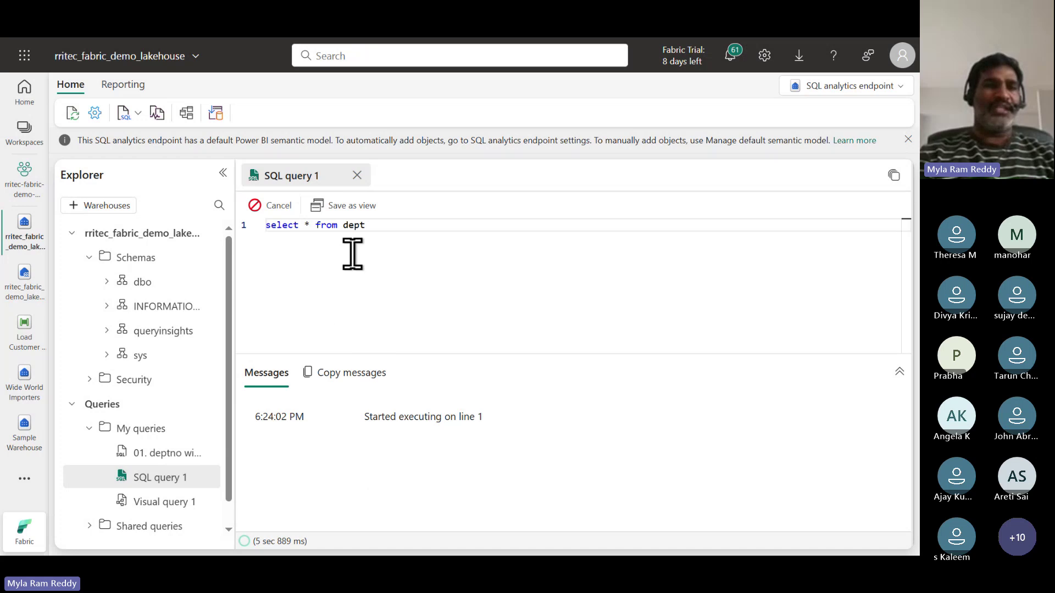
mouse_move(345, 227)
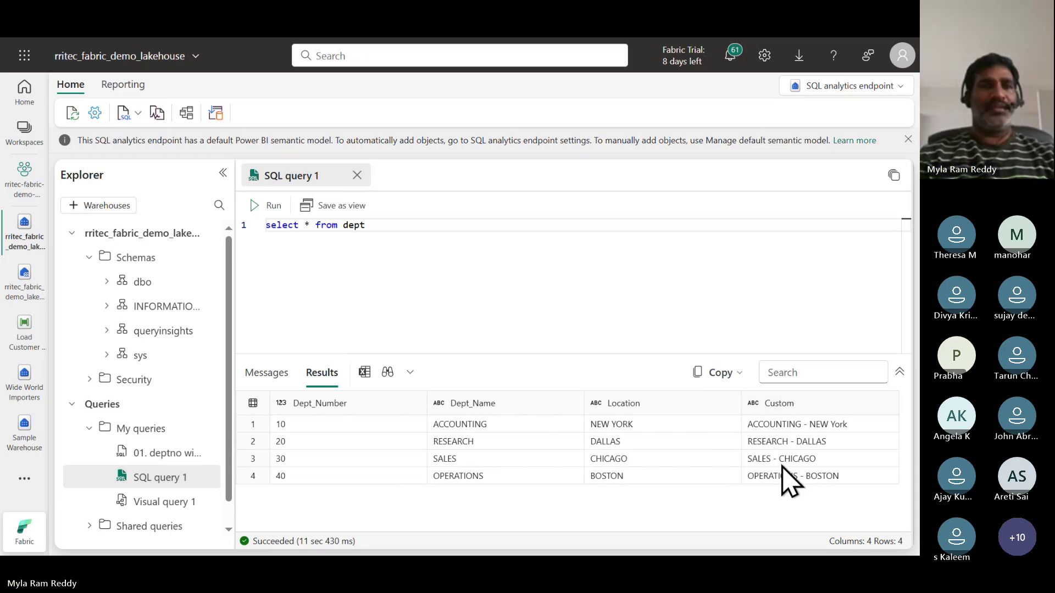
Expand the dbo schema and its Tables folder to view the tables available in the SQL analytics endpoint.
left_click(107, 283)
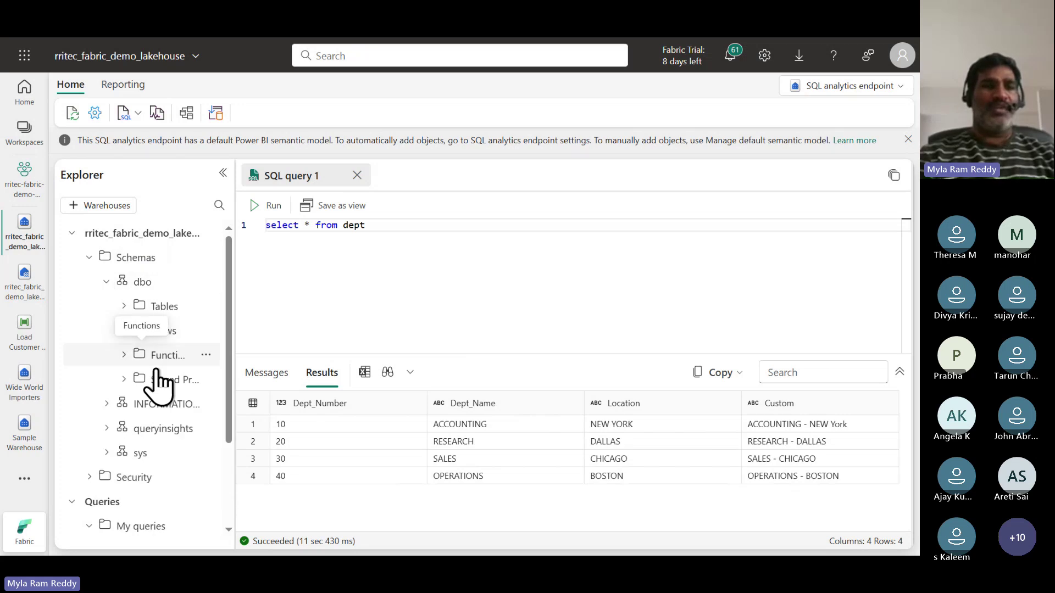
left_click(134, 308)
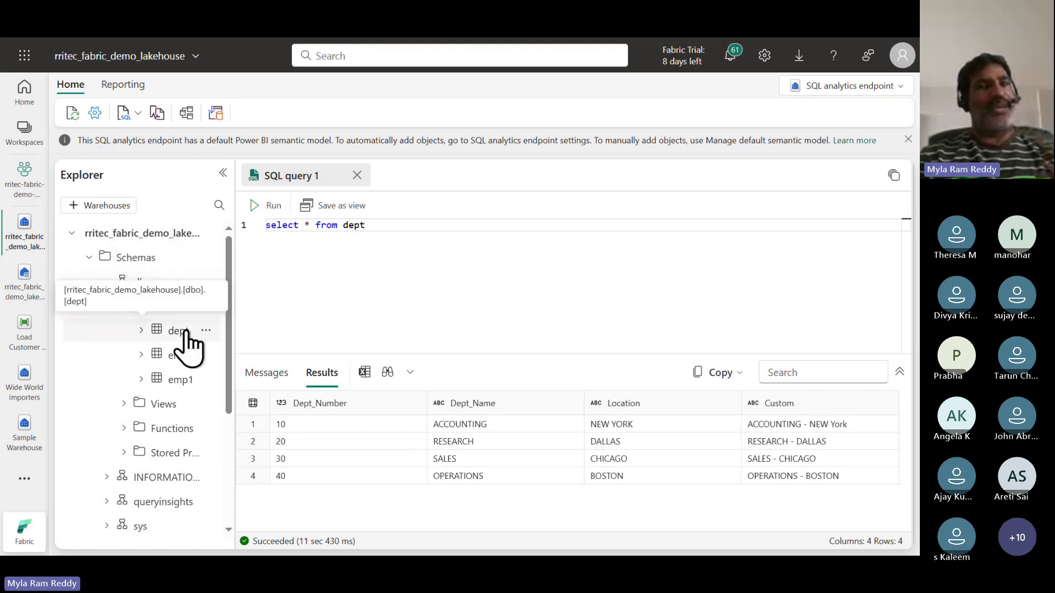
type("e")
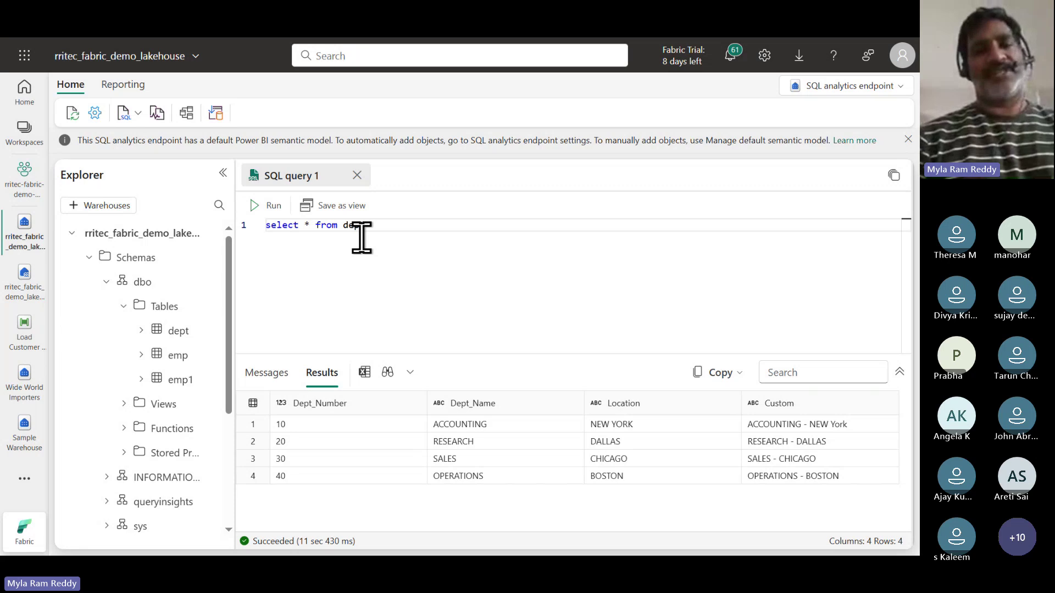
Switch to the Chrome window showing the raw dept.csv file on GitHub.
key("alt+Tab")
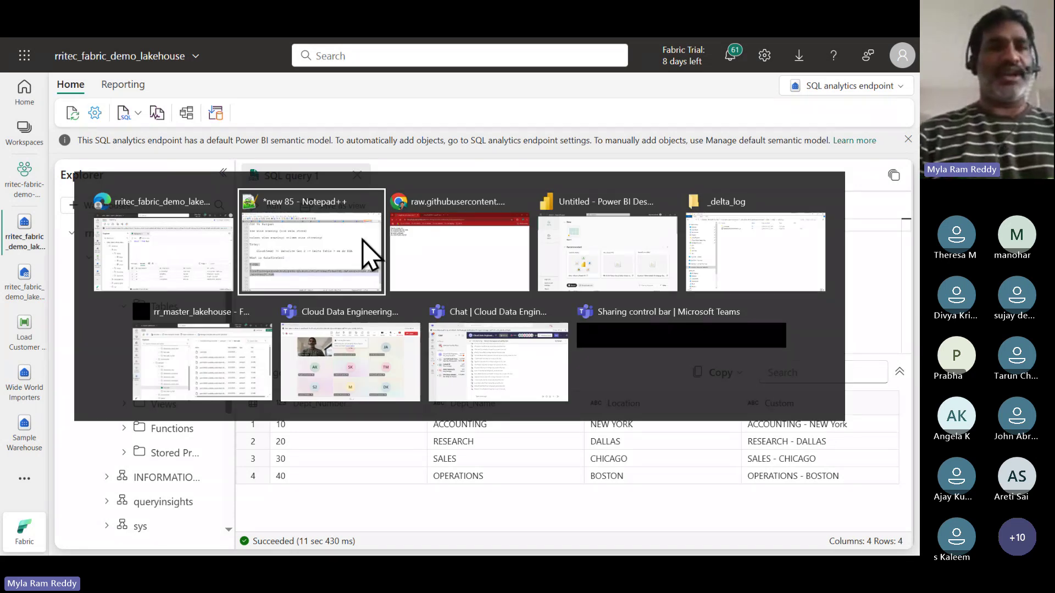
key("Escape")
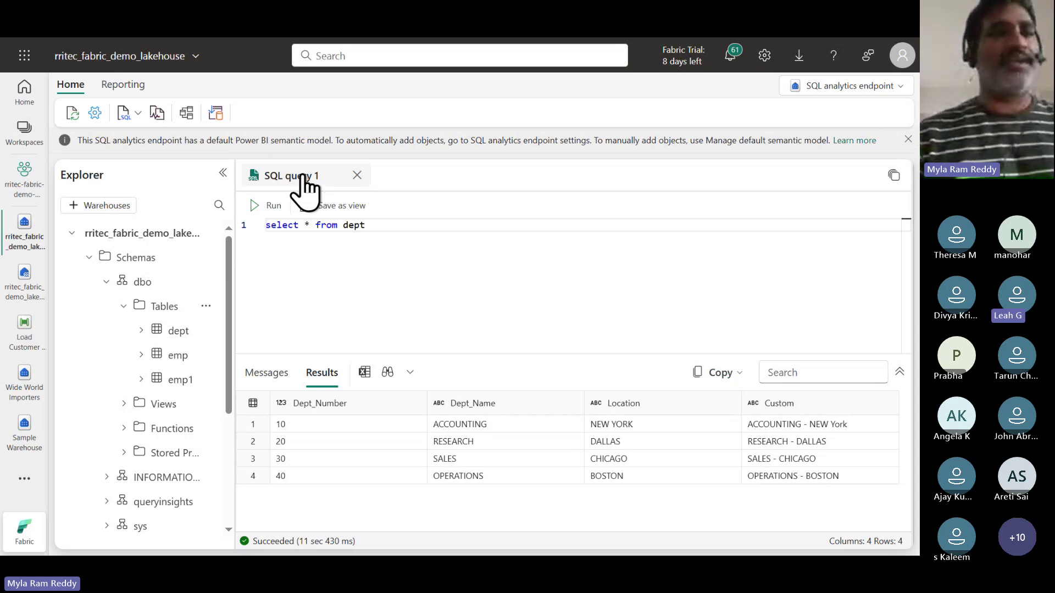
key("alt+Tab")
key("alt+Tab")
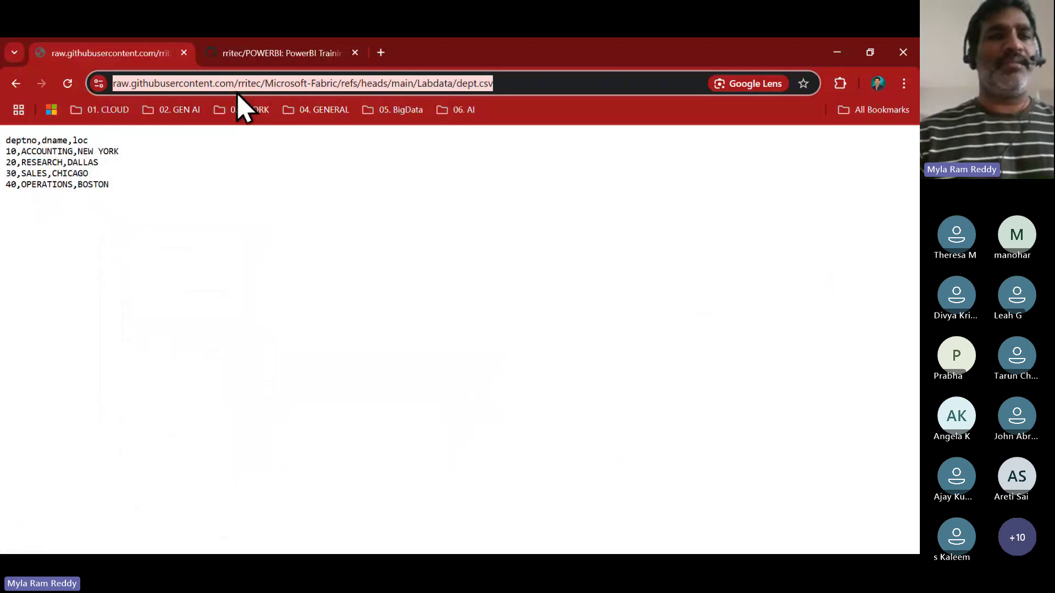
Highlight the github domain and the dept.csv file name in the raw file's web address.
left_click(132, 86)
left_click_drag(163, 84, 194, 88)
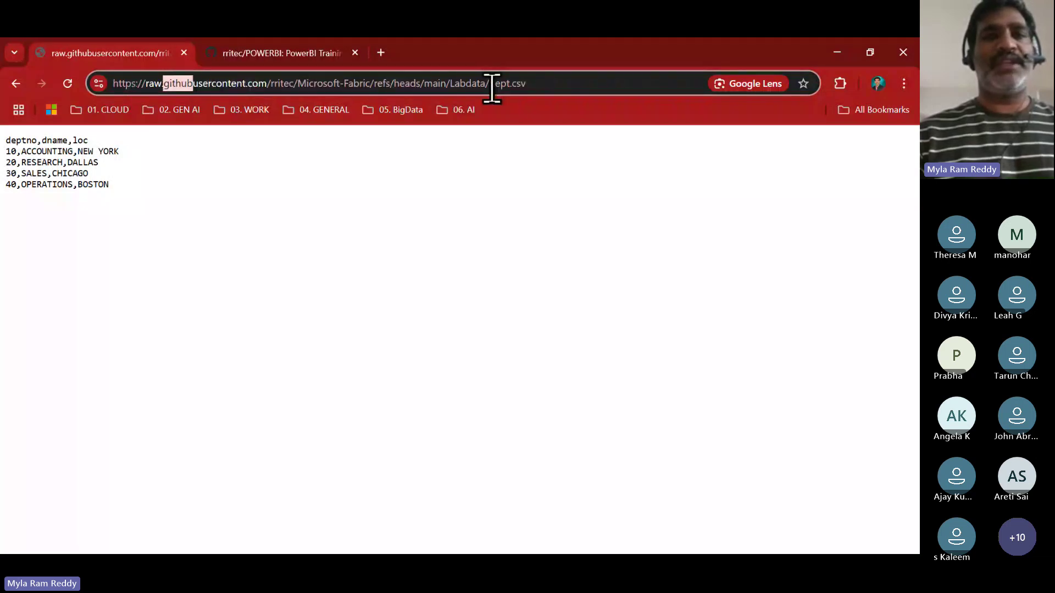
left_click_drag(489, 83, 557, 86)
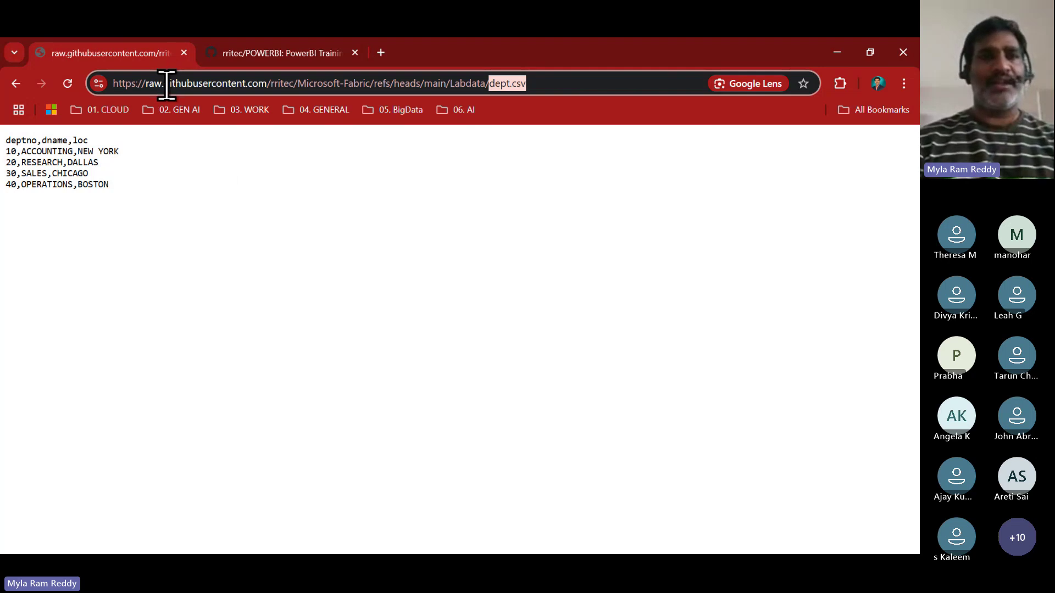
left_click_drag(165, 83, 205, 91)
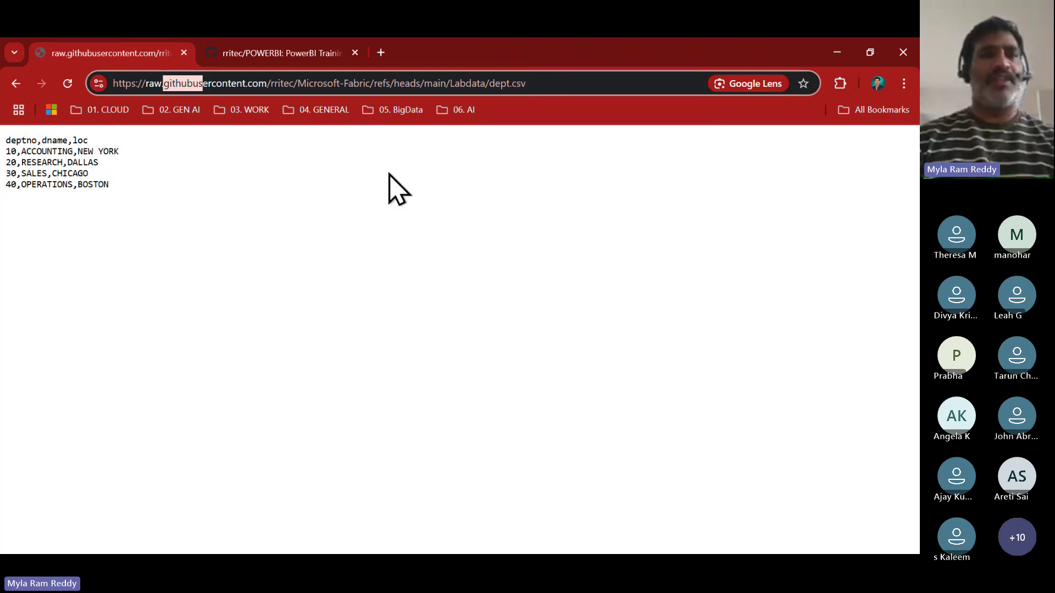
Switch to the Notepad++ notes and insert "Github" before "Cloud(web)" in the data flow line under Today.
key("alt+Tab")
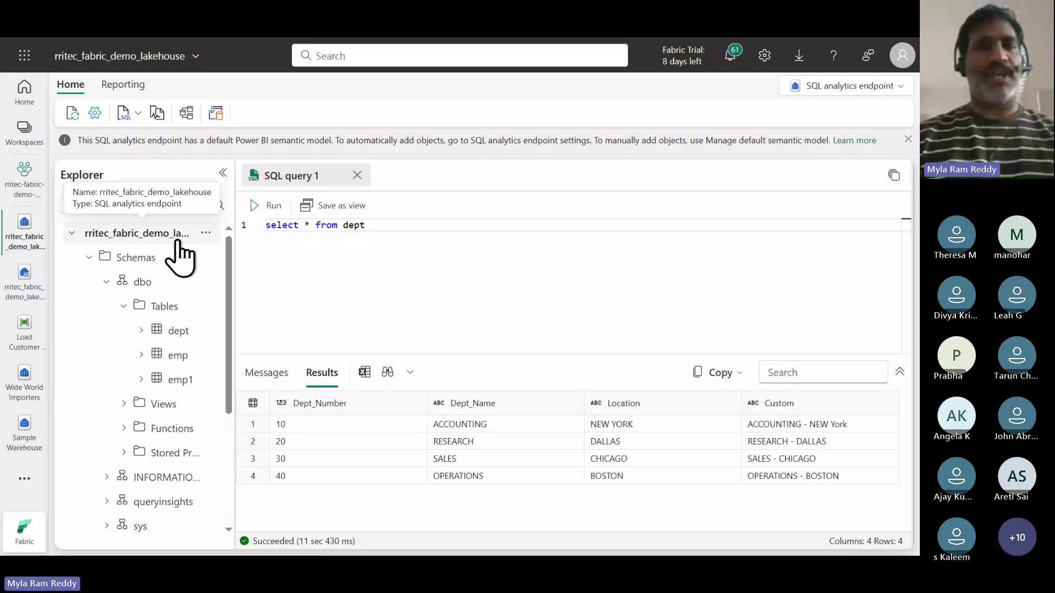
key("alt+Tab")
key("alt+Tab")
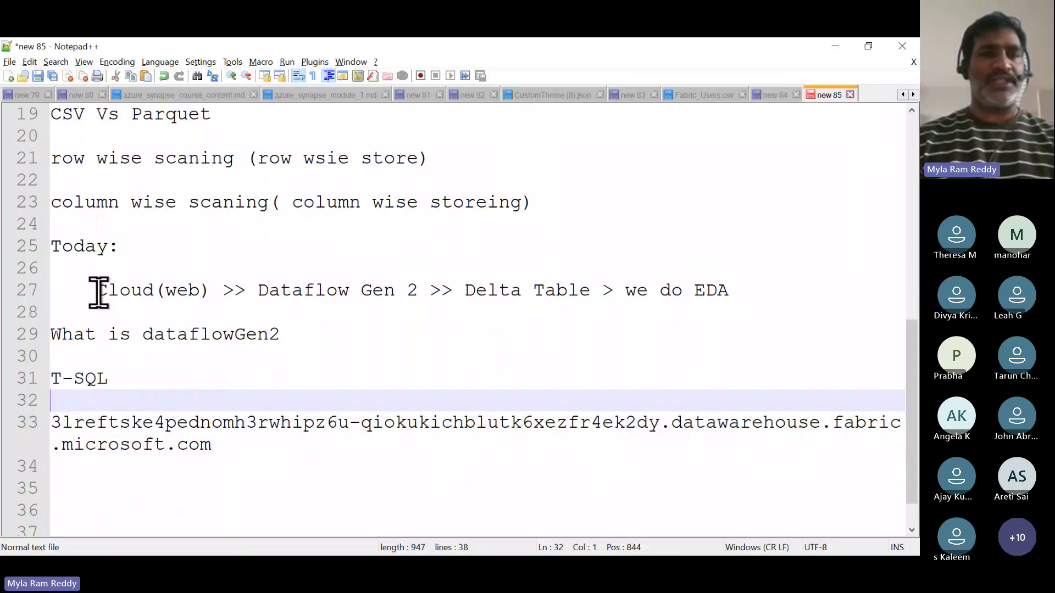
left_click(95, 289)
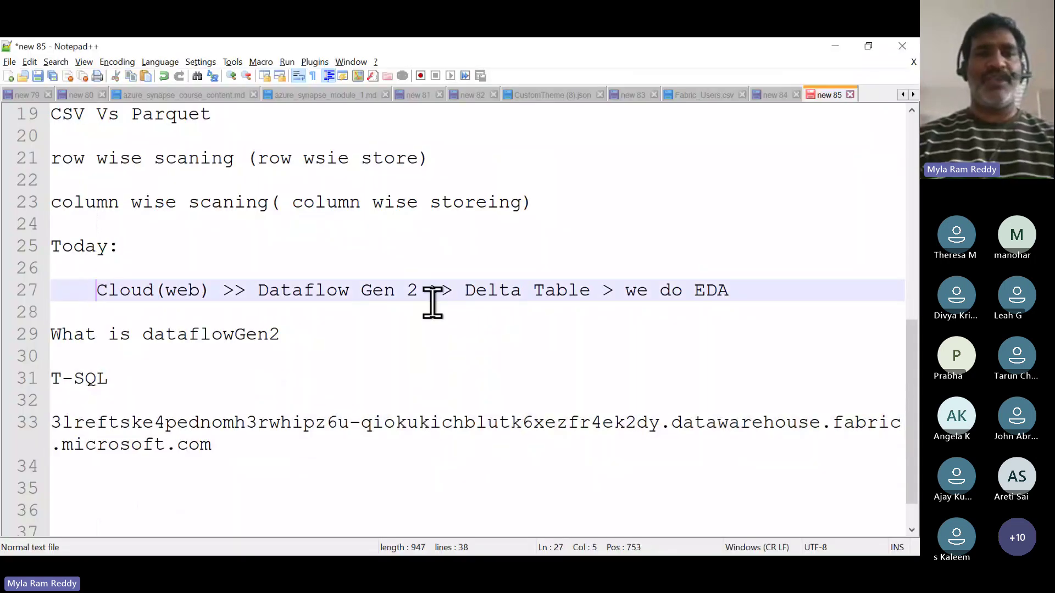
left_click(735, 296, "shift")
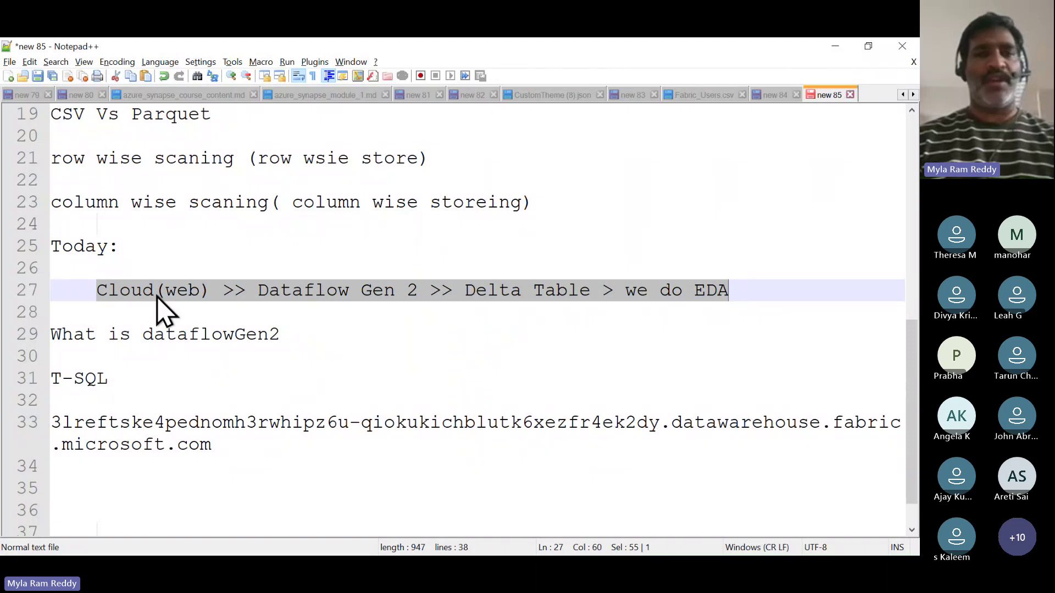
left_click(98, 291)
type("Githu")
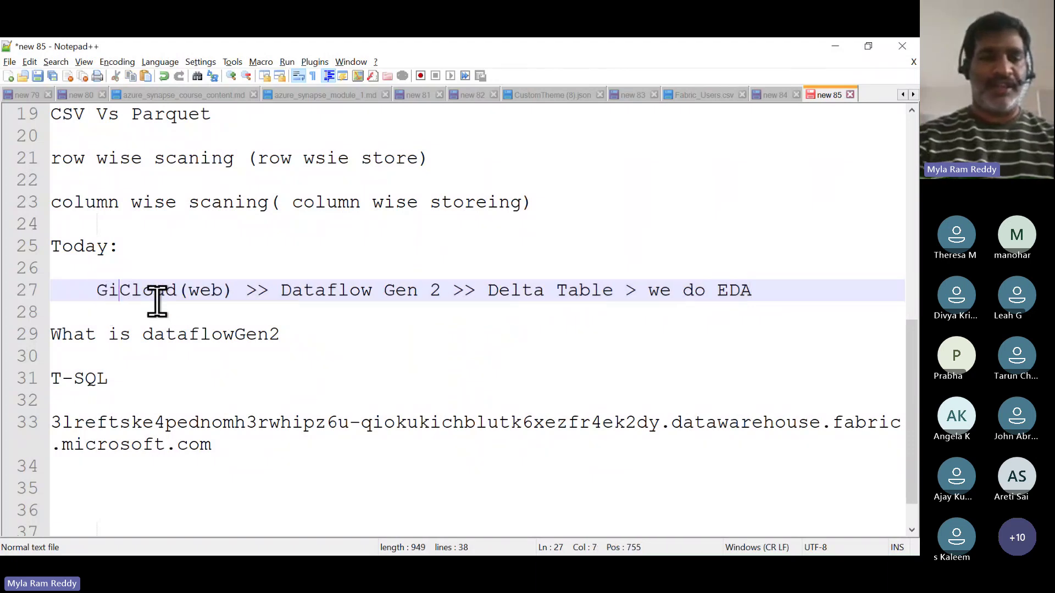
type("b")
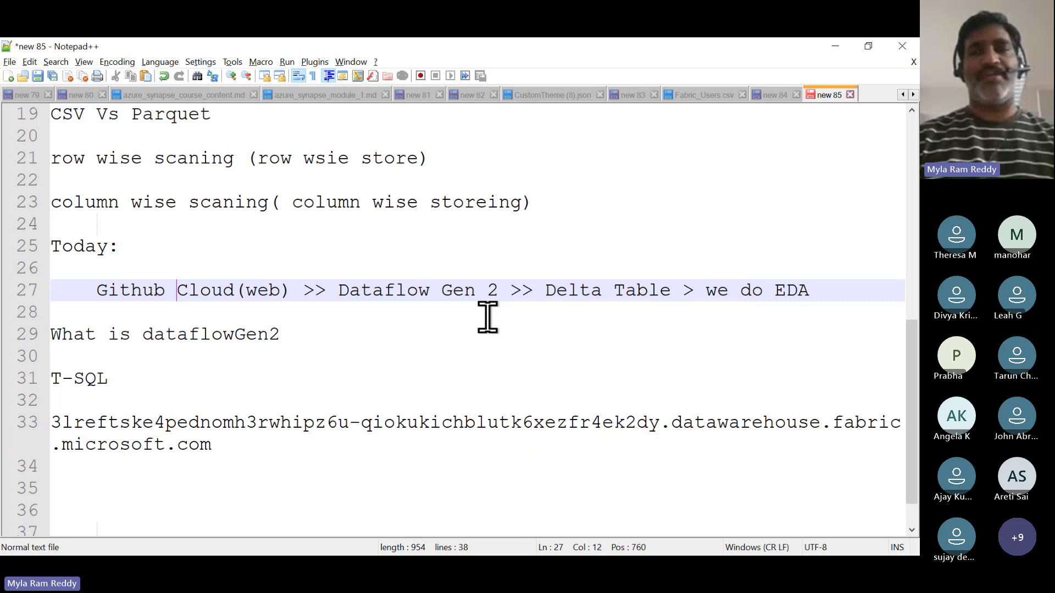
Duplicate the "Github Cloud(web) >> Dataflow Gen 2" line below the original, leaving one blank line between them.
double_click(572, 289)
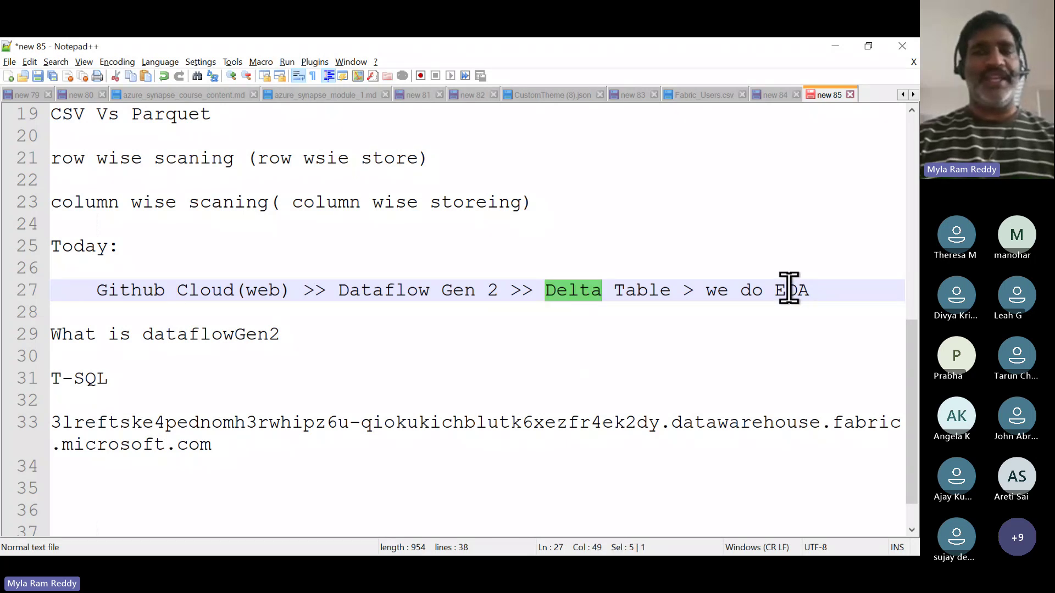
double_click(789, 289)
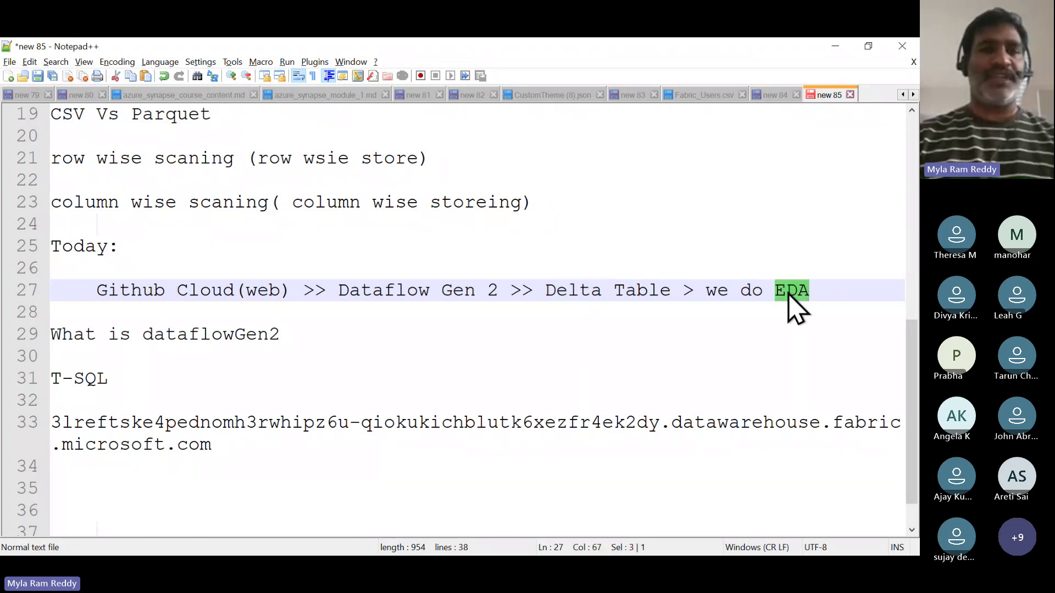
left_click(813, 292)
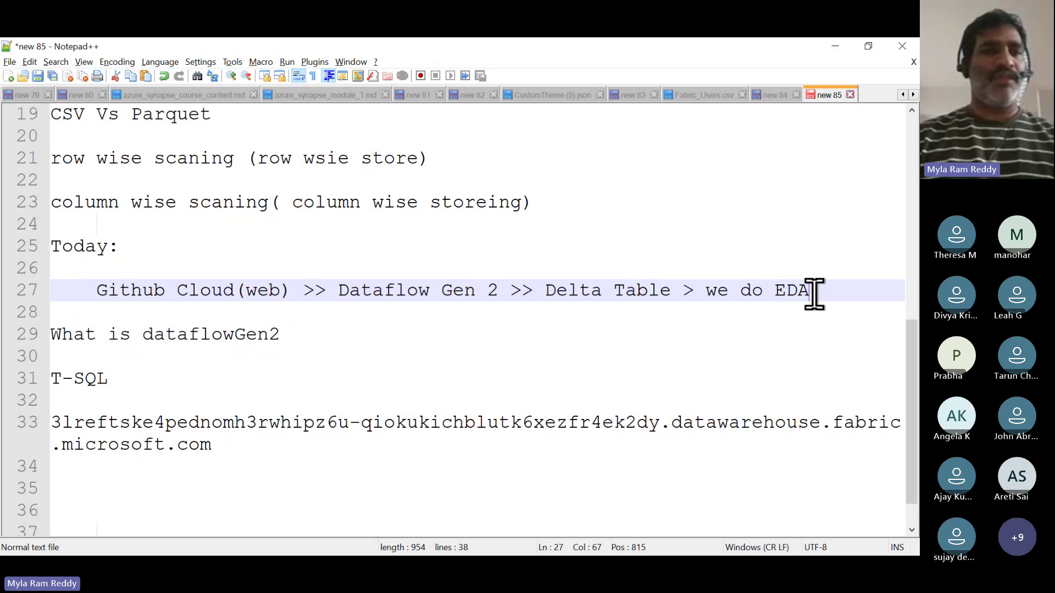
left_click(97, 289, "shift")
key("ctrl+c")
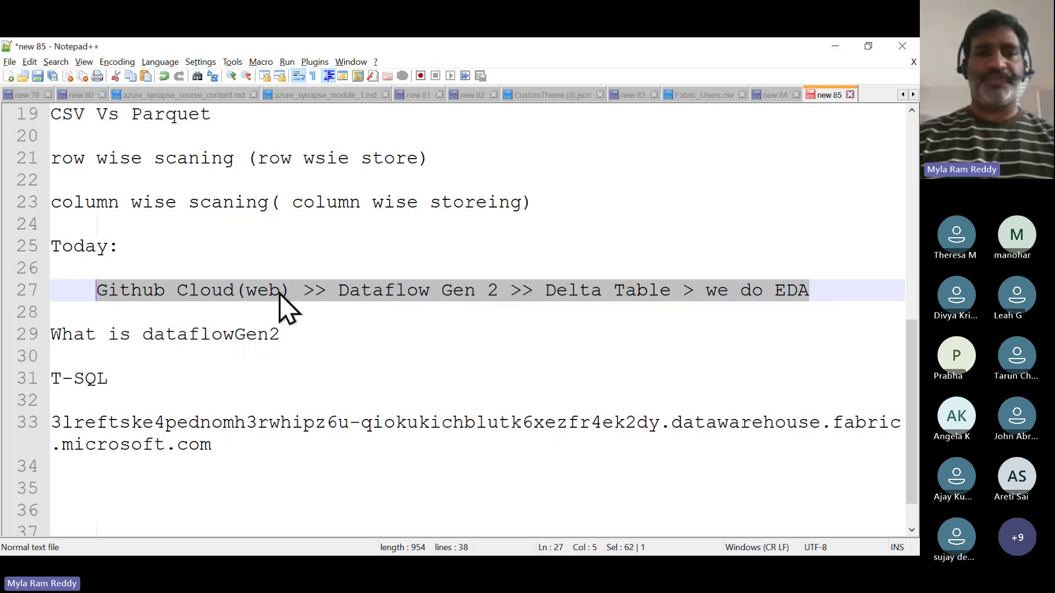
left_click(821, 293)
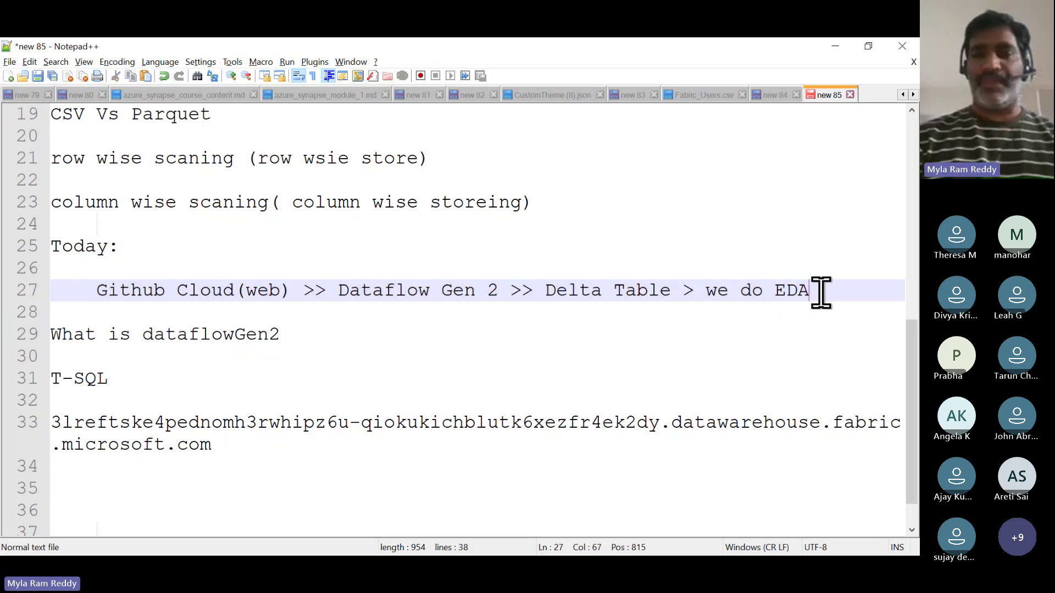
key("Return")
key("Return")
key("ctrl+v")
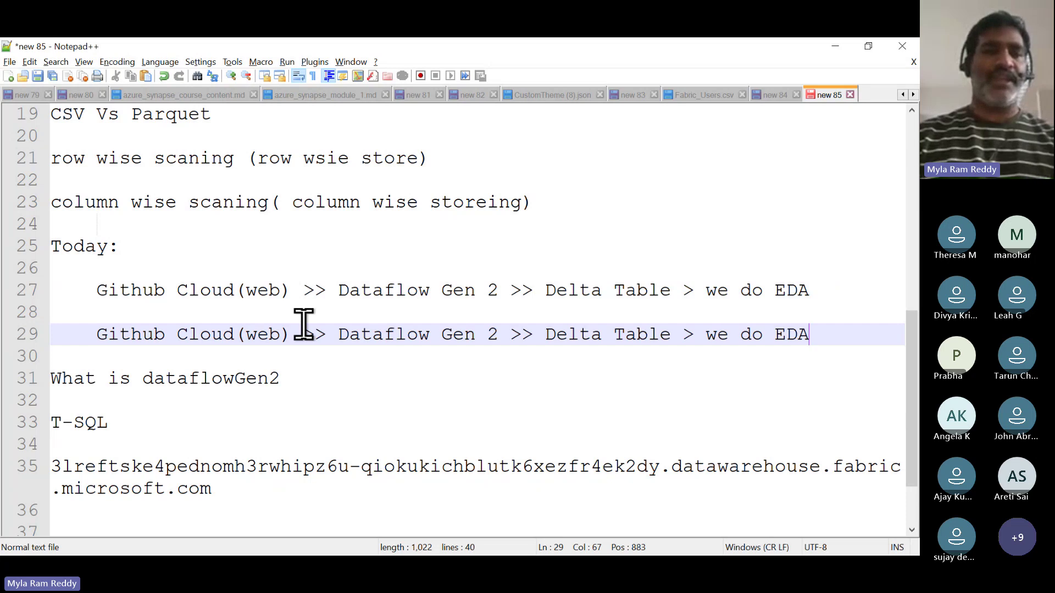
Replace "Github Cloud(web)" in the duplicated line with "RDB(Mysql/postgr......)".
left_click(291, 333)
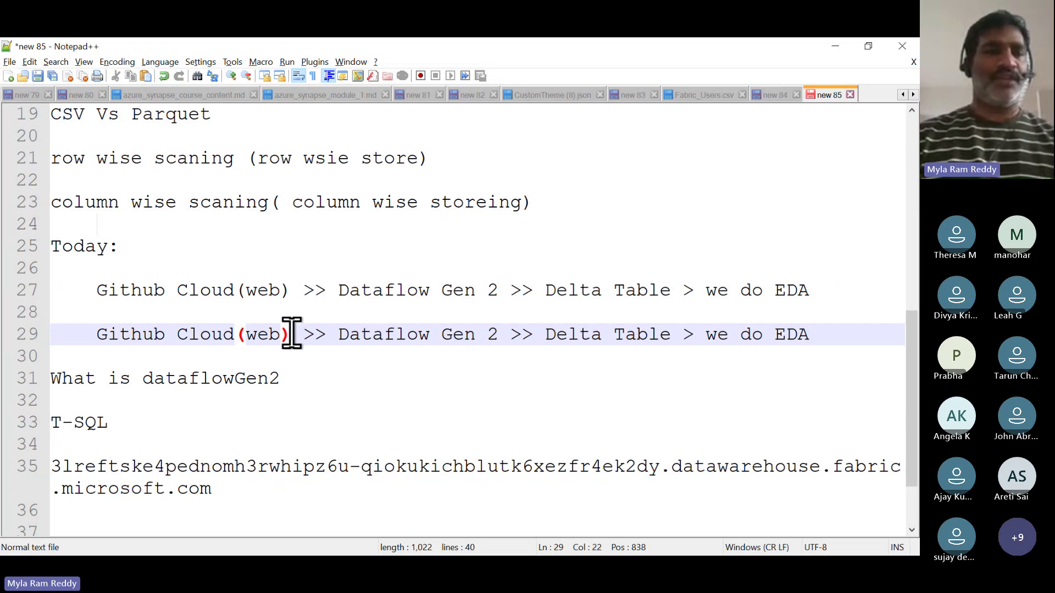
left_click(99, 333, "shift")
type("RD")
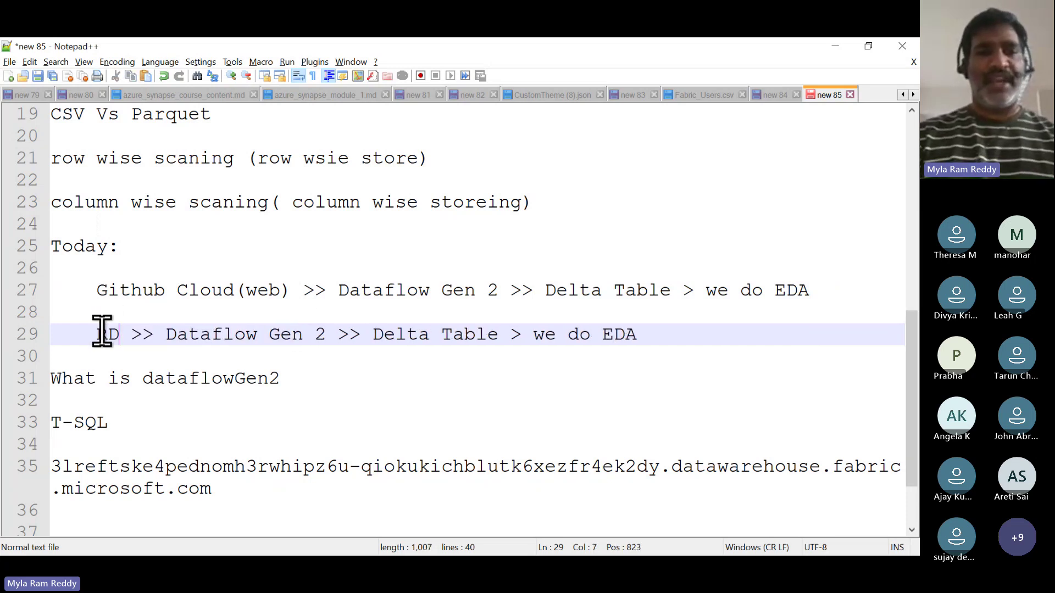
type("B")
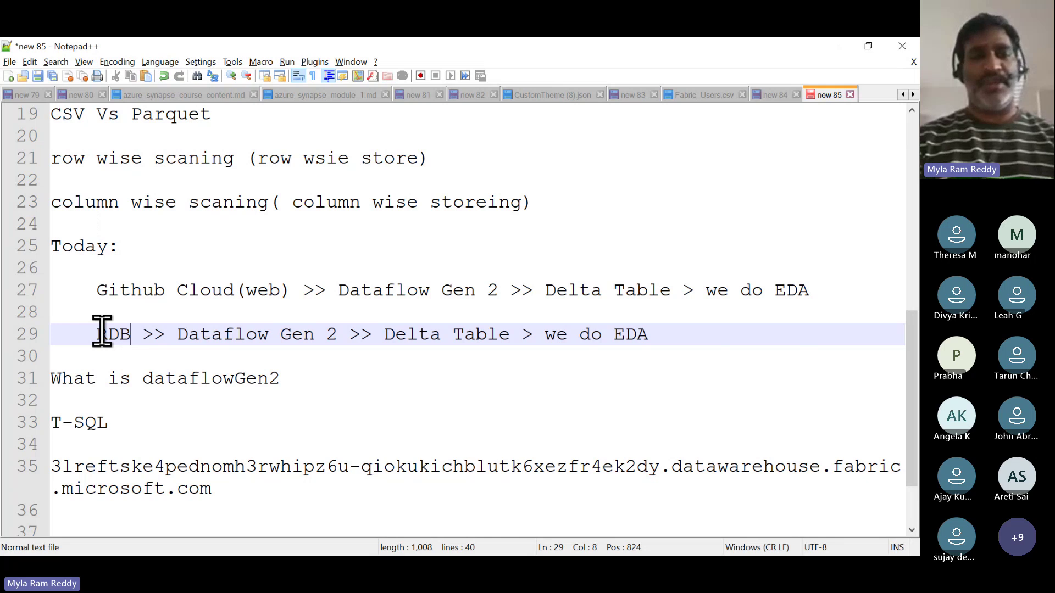
type("(Mys")
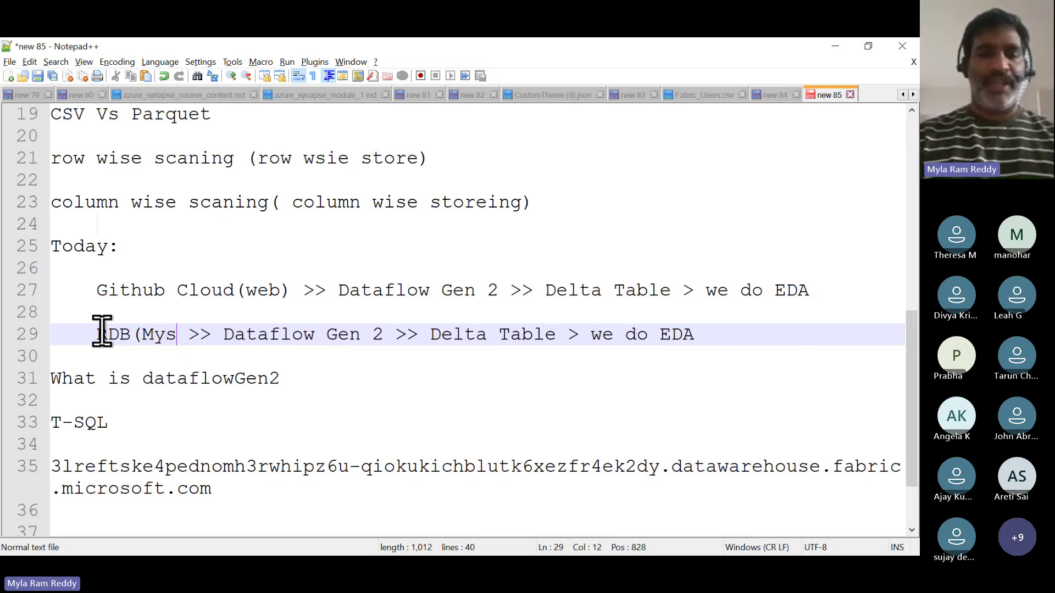
type("ql/pos")
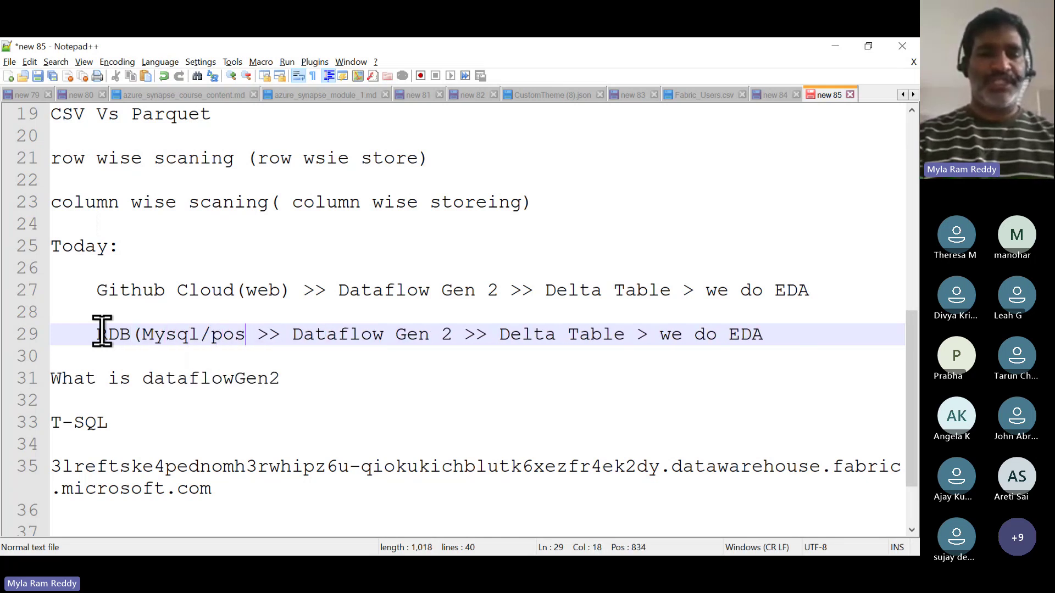
type("tgr")
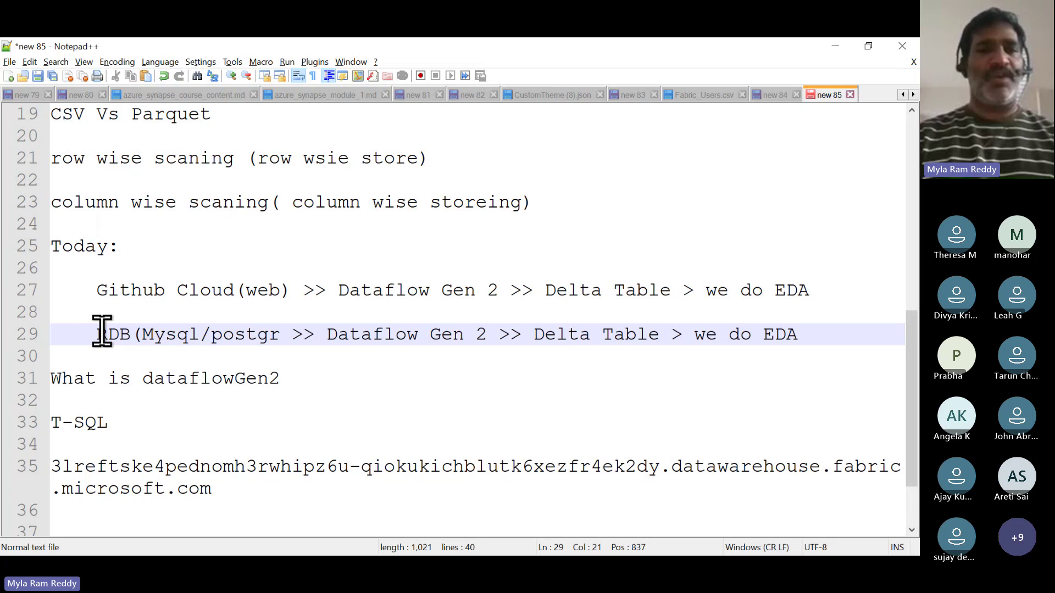
type("......")
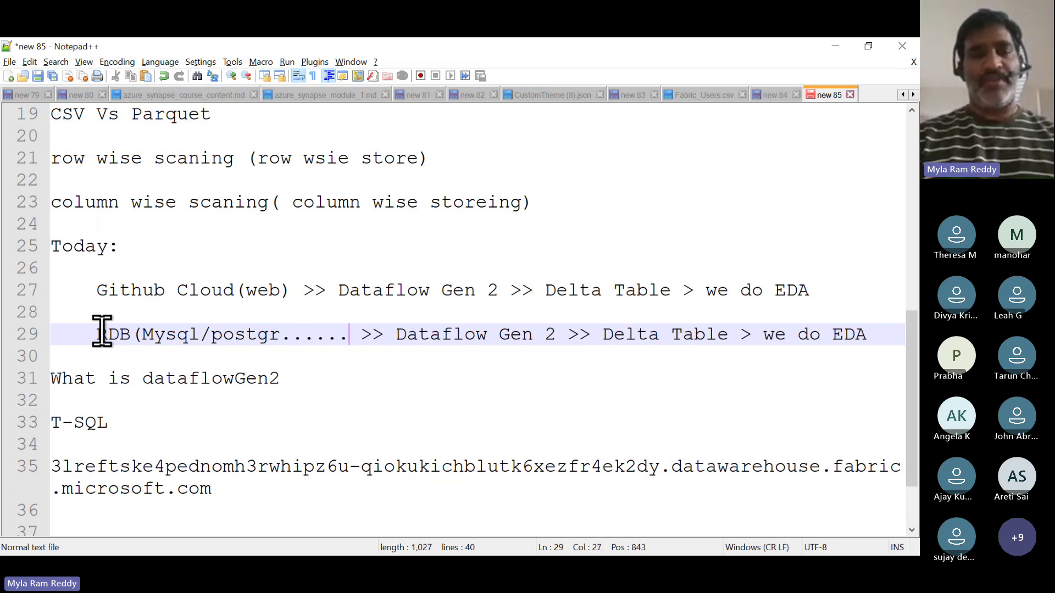
type(")")
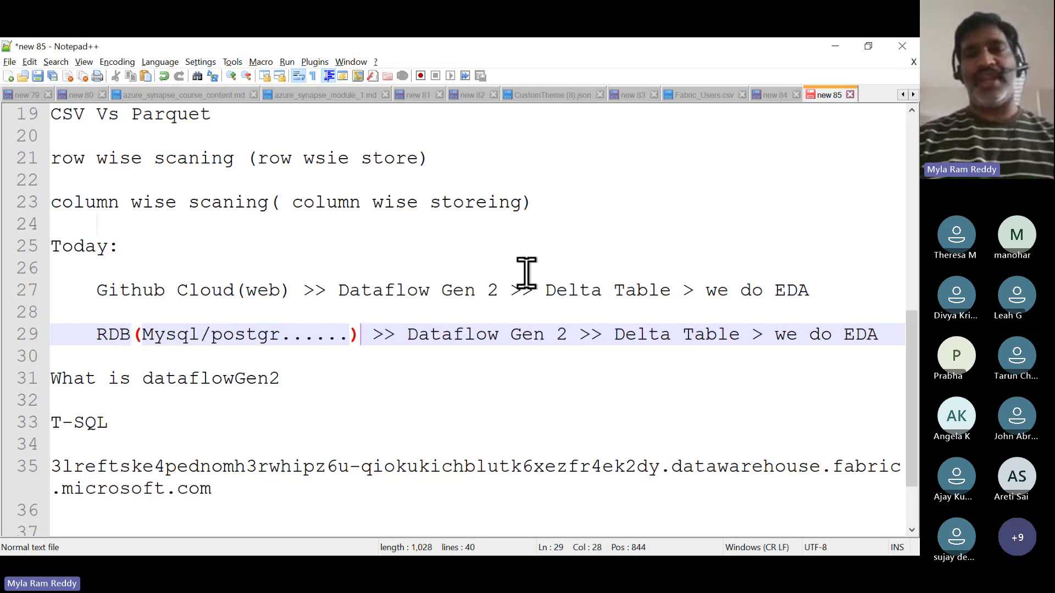
Highlight the words Delta and EDA in the RDB data flow line.
double_click(638, 336)
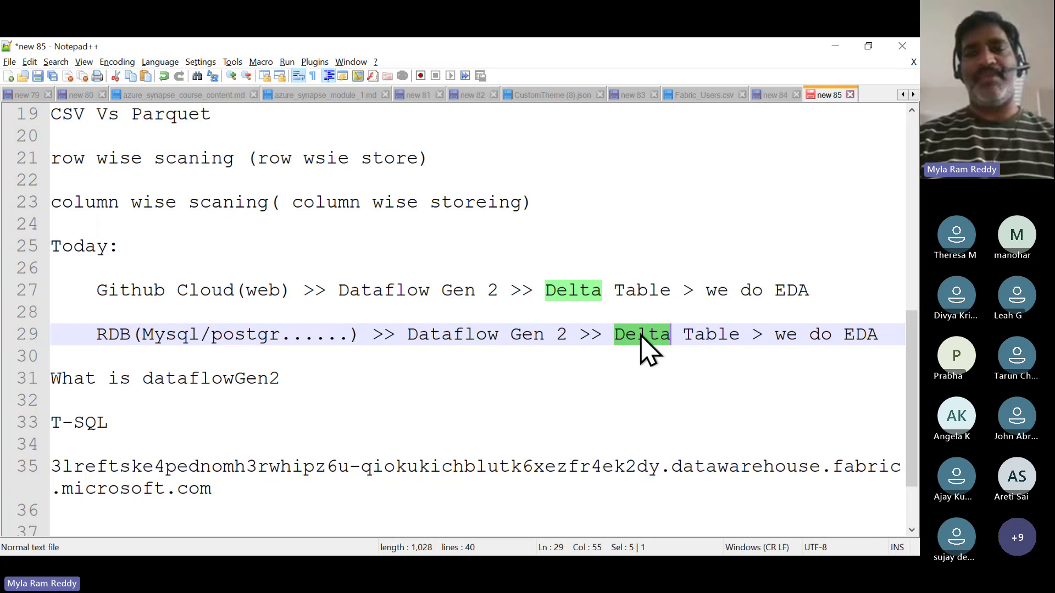
double_click(847, 336)
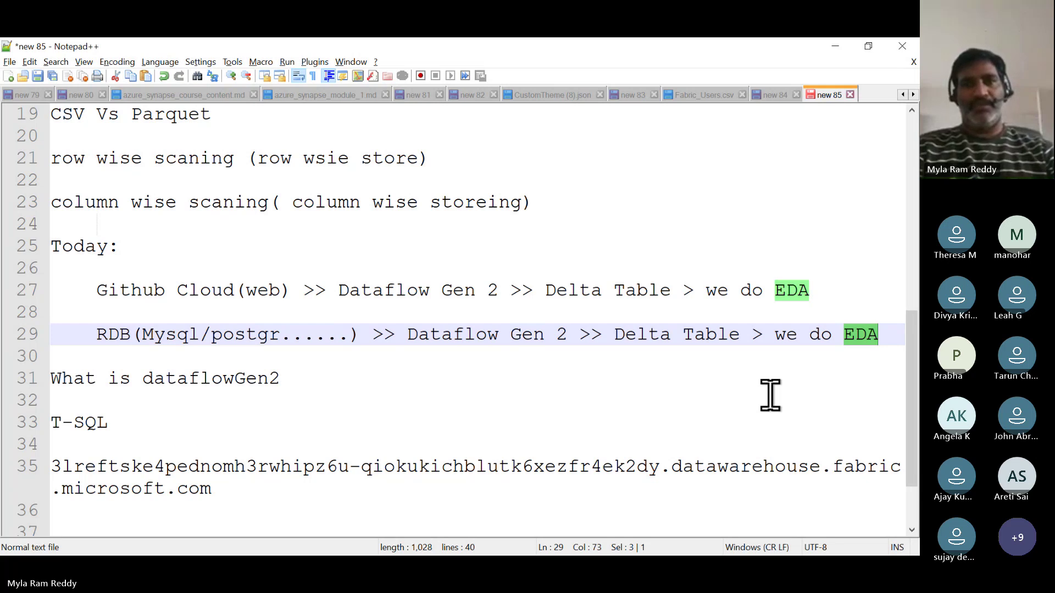
left_click(142, 334)
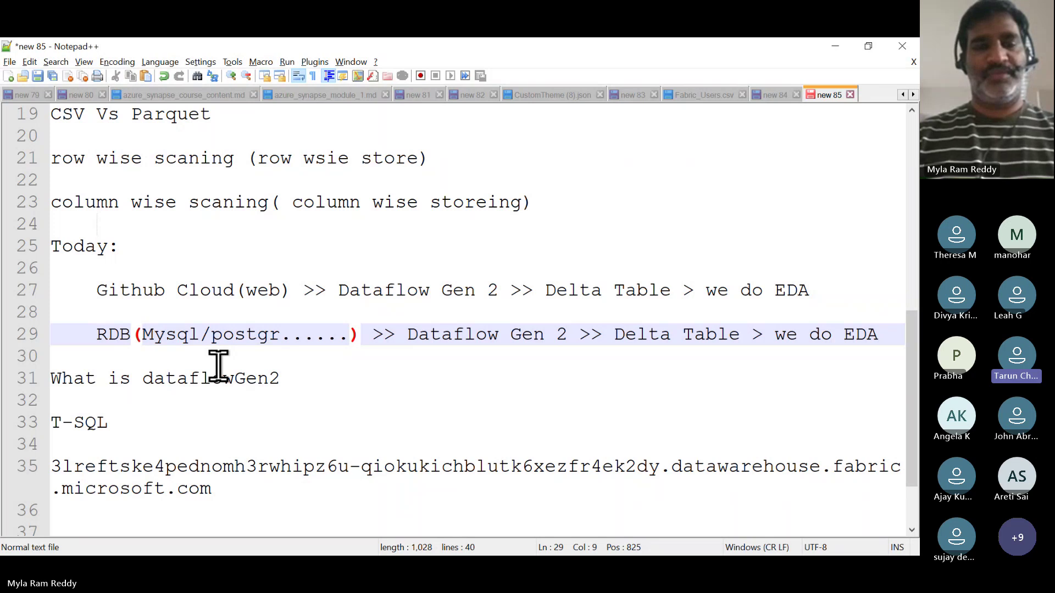
Switch to the Teams meeting window and dismiss the recording notice.
key("alt+Tab")
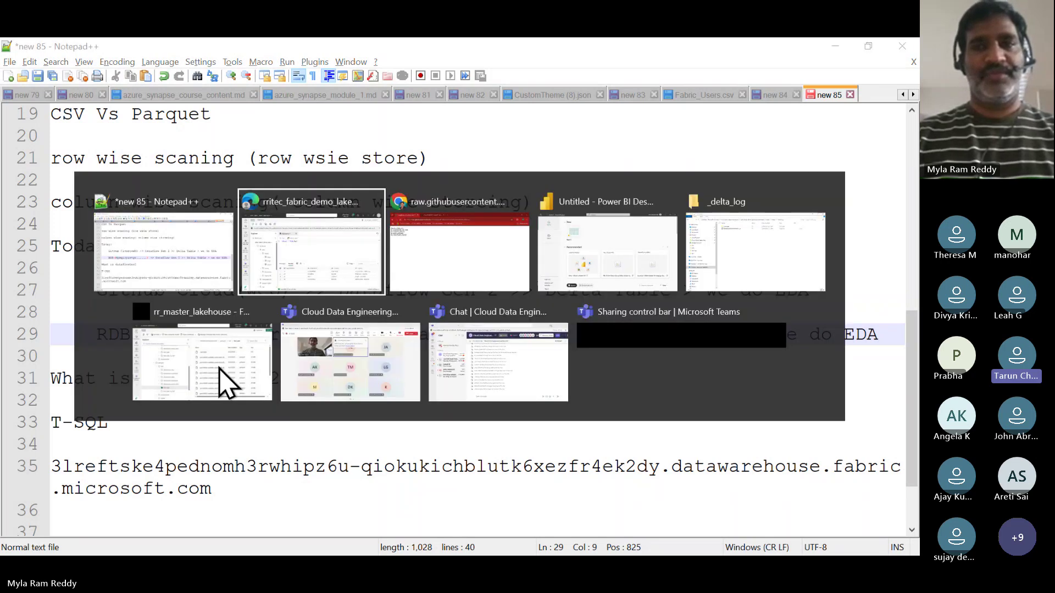
key("Tab")
key("Tab")
key("Tab")
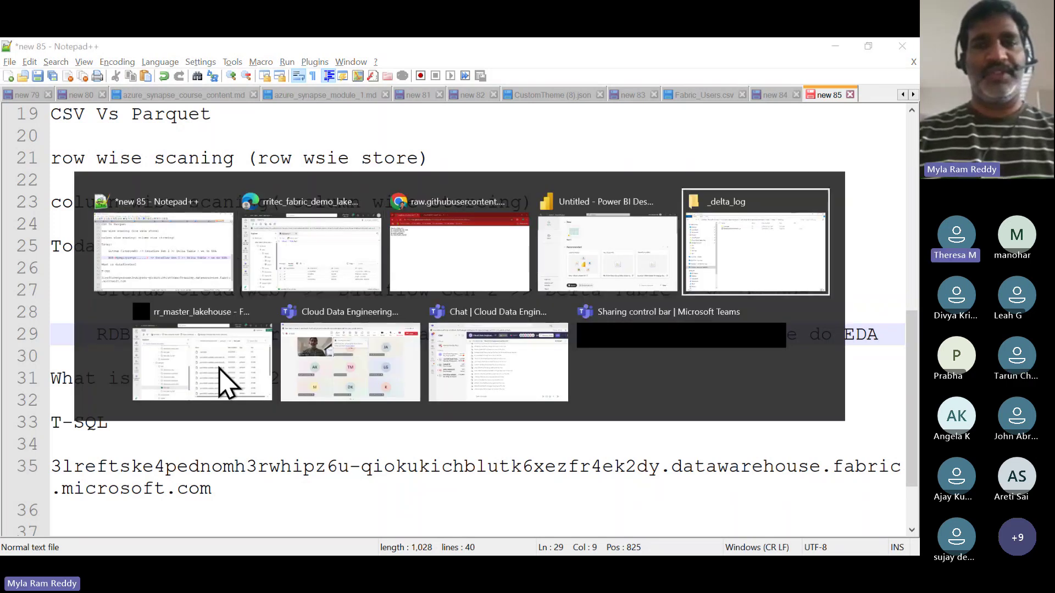
key("Tab")
key("Tab")
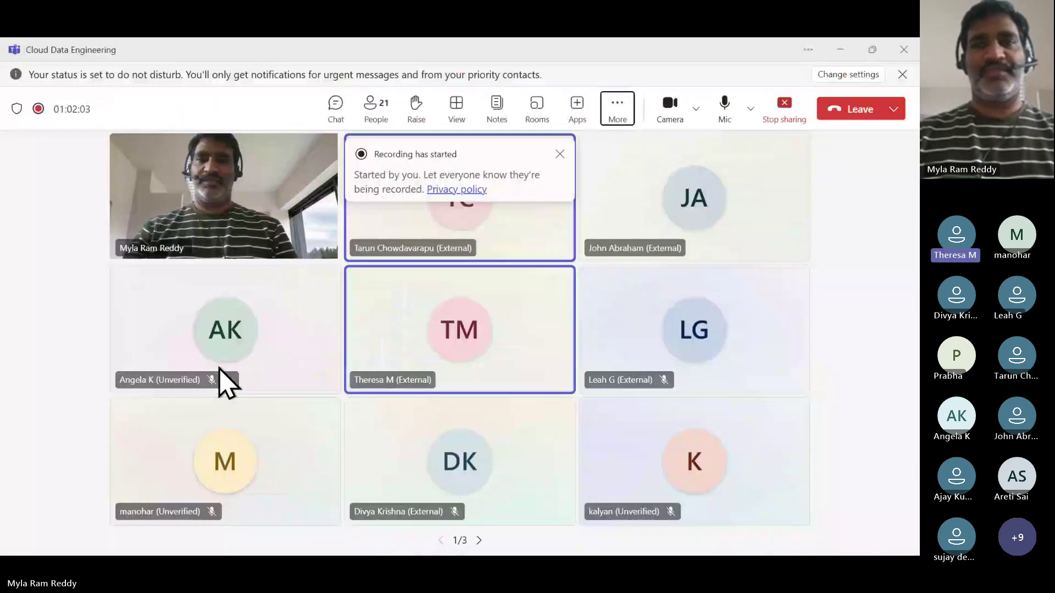
left_click(560, 154)
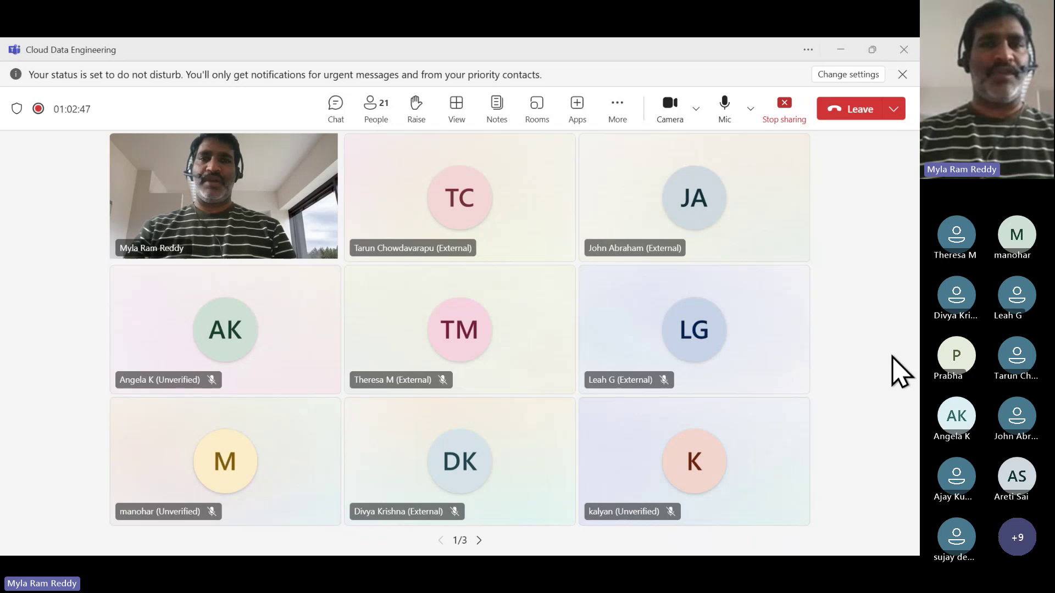
Switch to Chrome, view the rritec/POWERBI GitHub repository page and return to the raw dept.csv page.
key("alt+Tab")
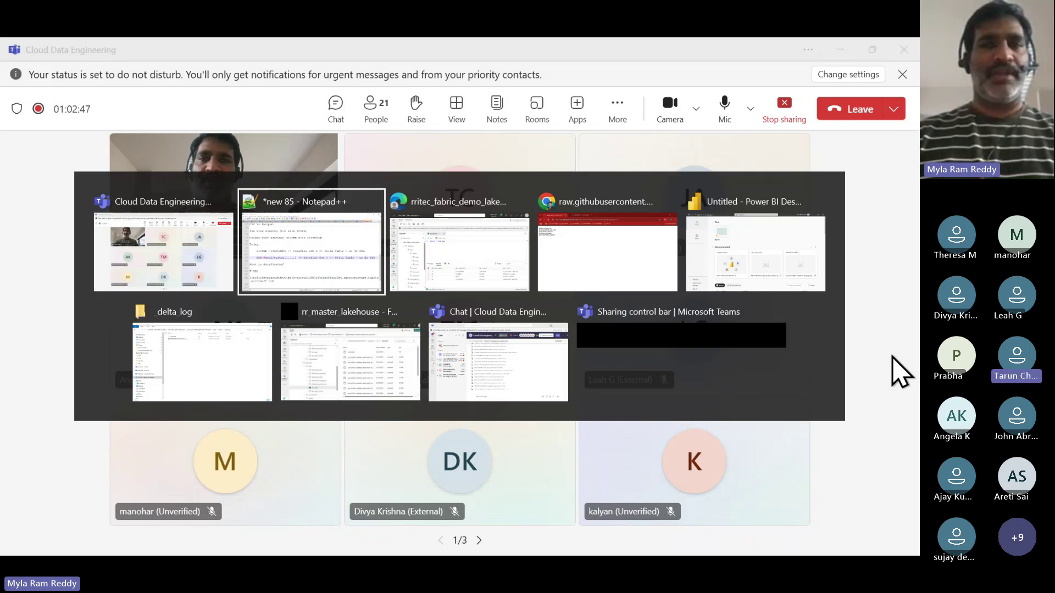
key("alt+Tab")
key("alt+Tab")
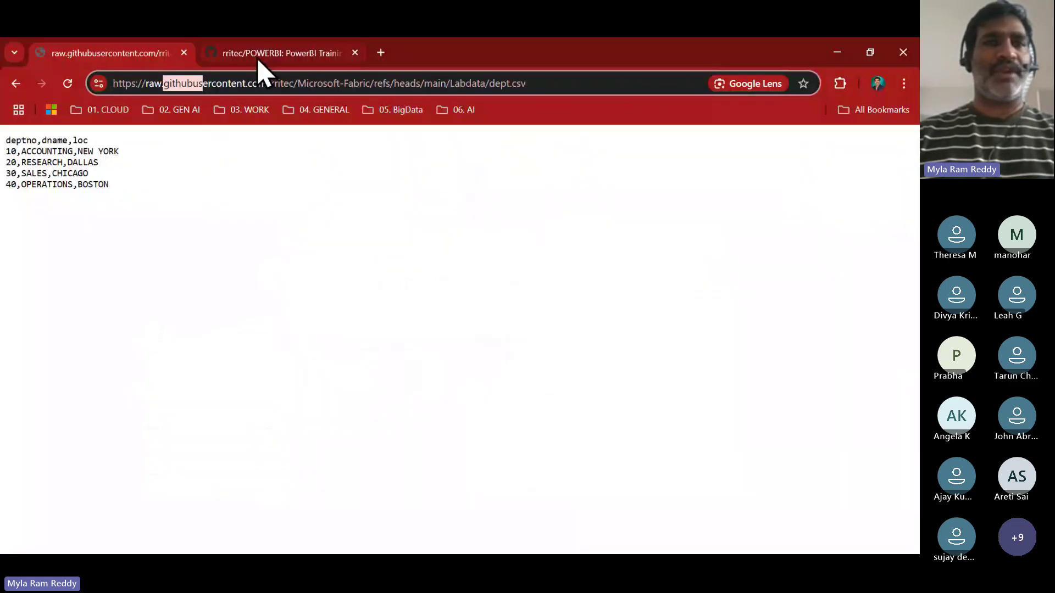
left_click(258, 55)
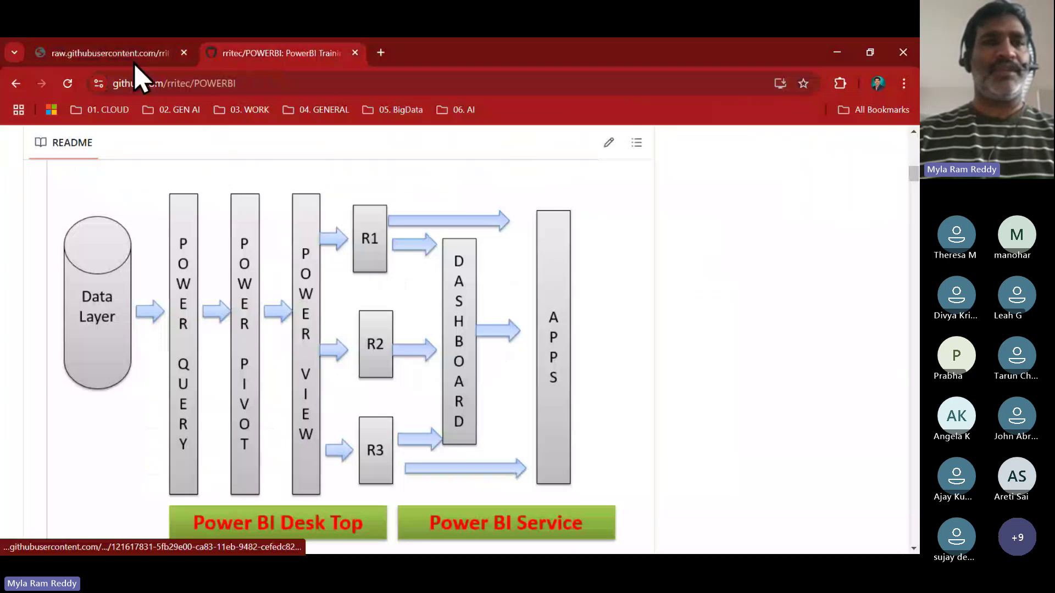
left_click(120, 46)
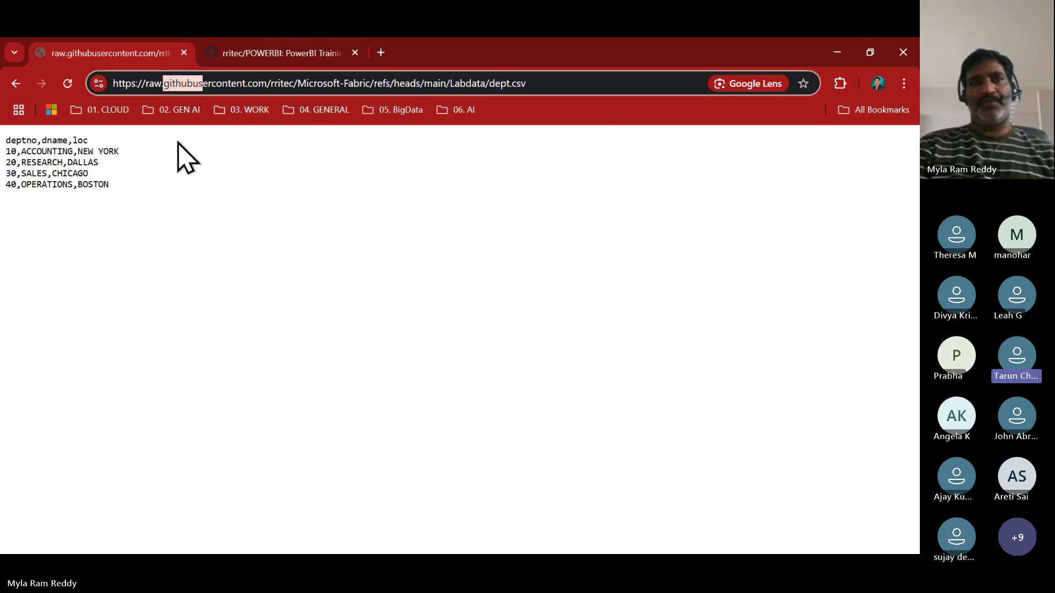
left_click(233, 83)
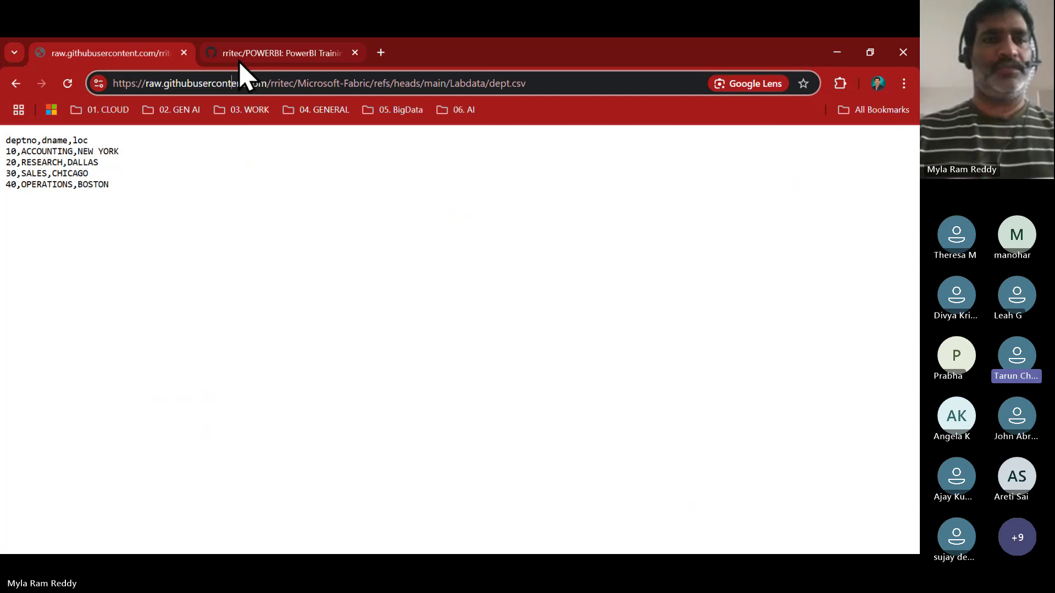
Open the Microsoft-Fabric repository from the rritec GitHub profile.
left_click(242, 73)
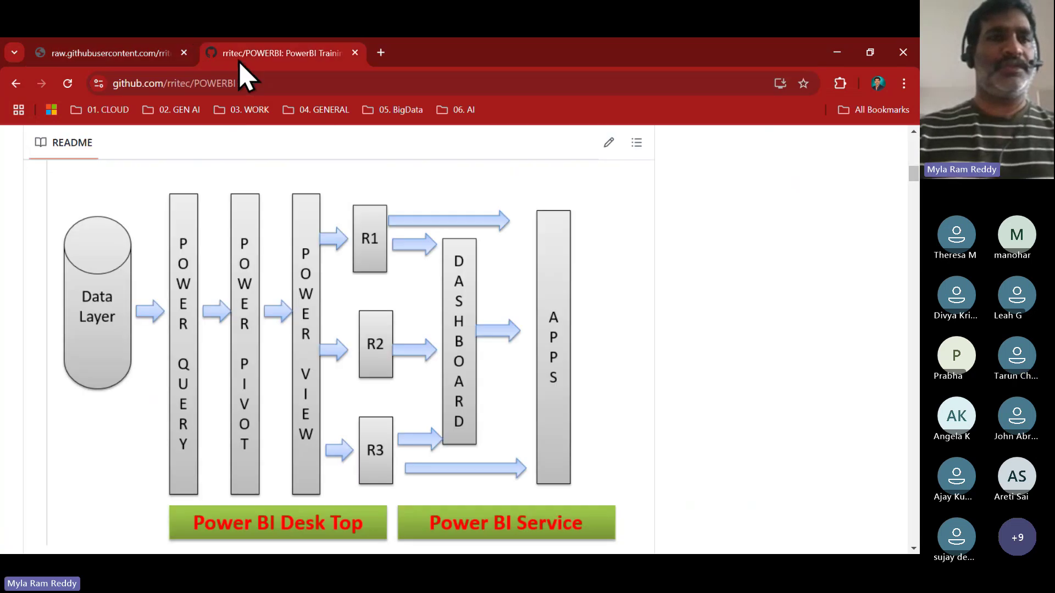
scroll(161, 187, "up", 2)
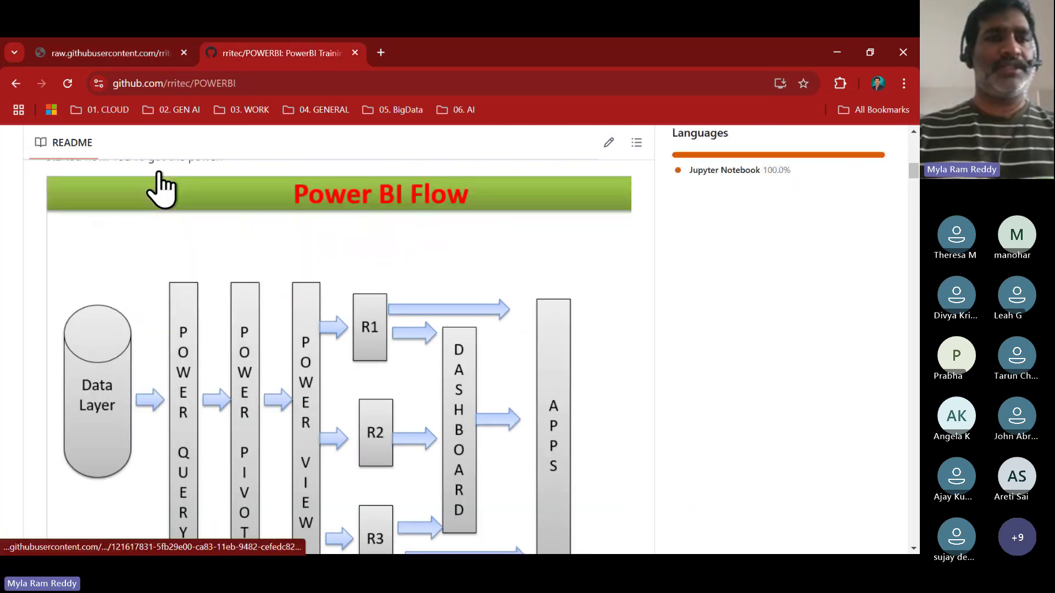
scroll(127, 176, "up", 10)
left_click(90, 153)
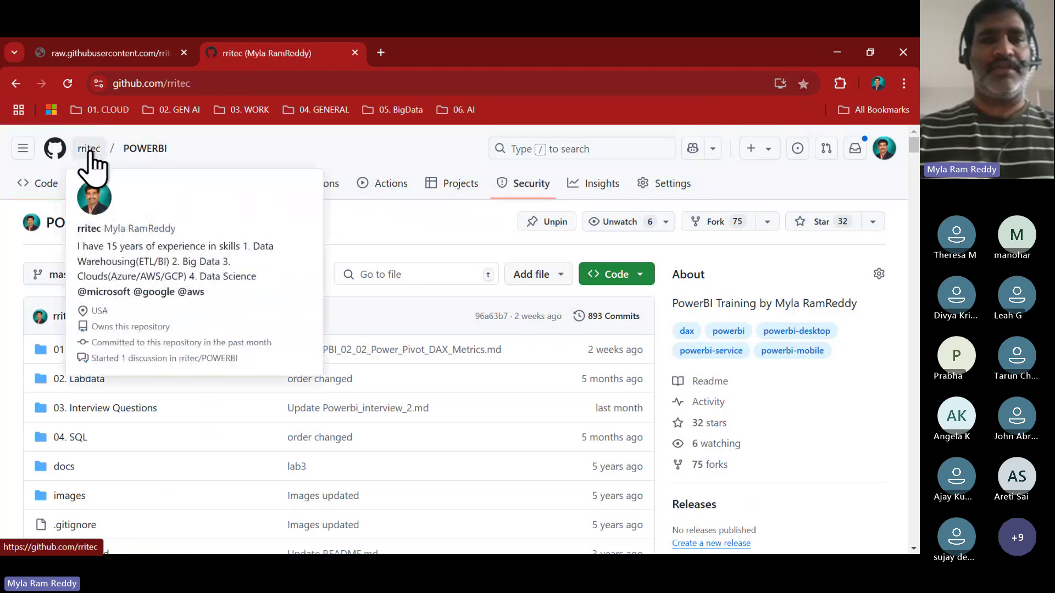
left_click(333, 268)
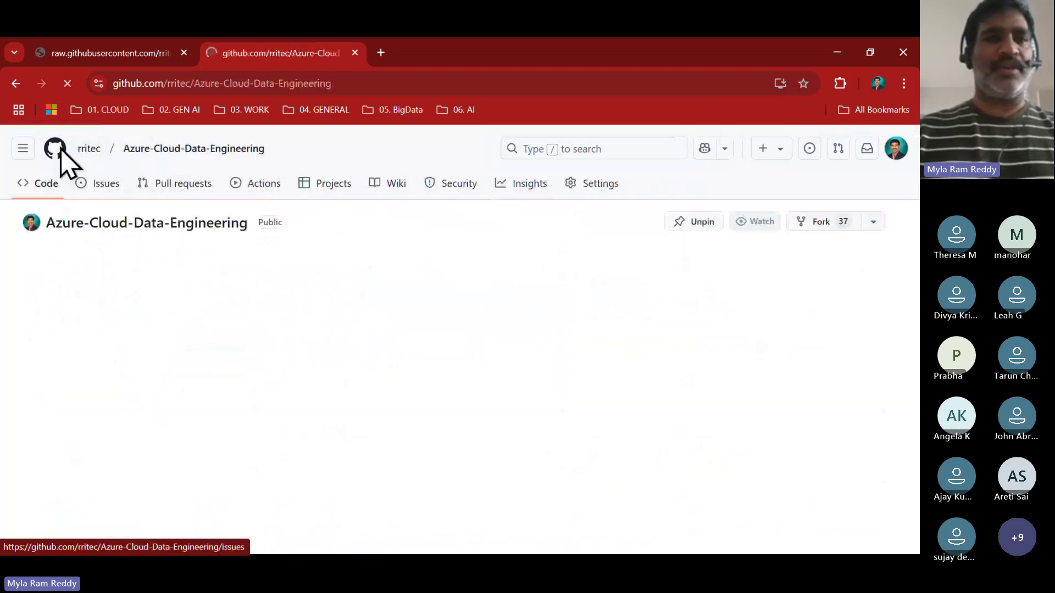
left_click(20, 85)
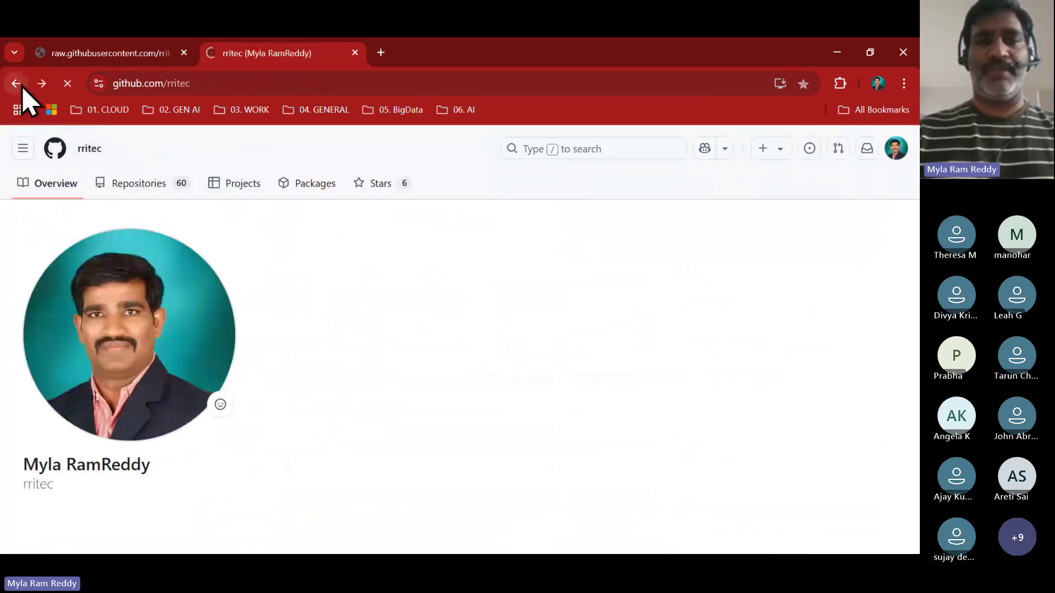
left_click(635, 433)
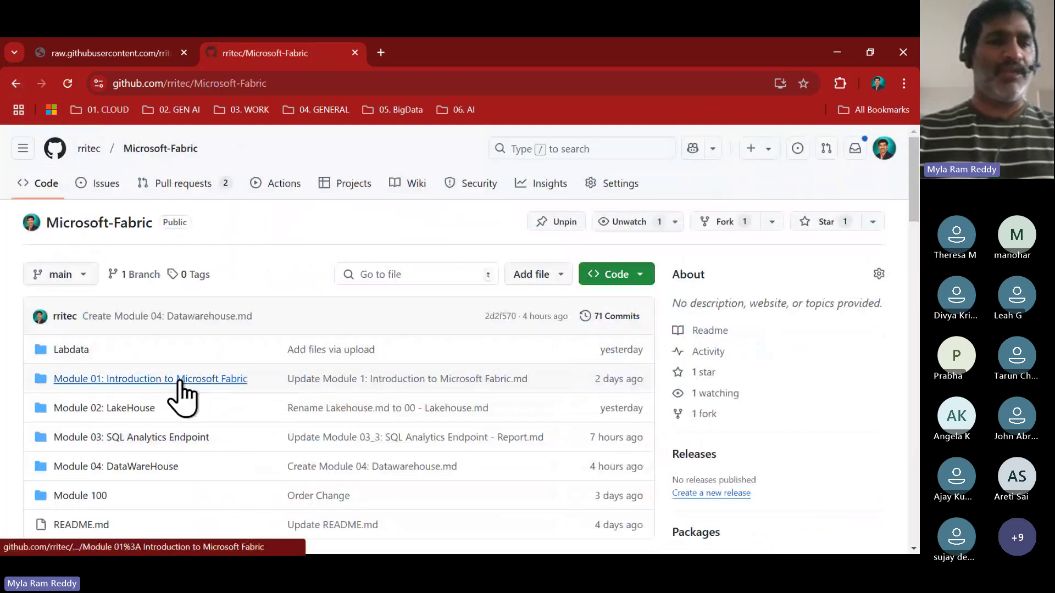
Open "Module 1: Introduction to Microsoft Fabric.md" in the Module 01 folder and view its Exercise 2: Create Workspace section.
left_click(180, 384)
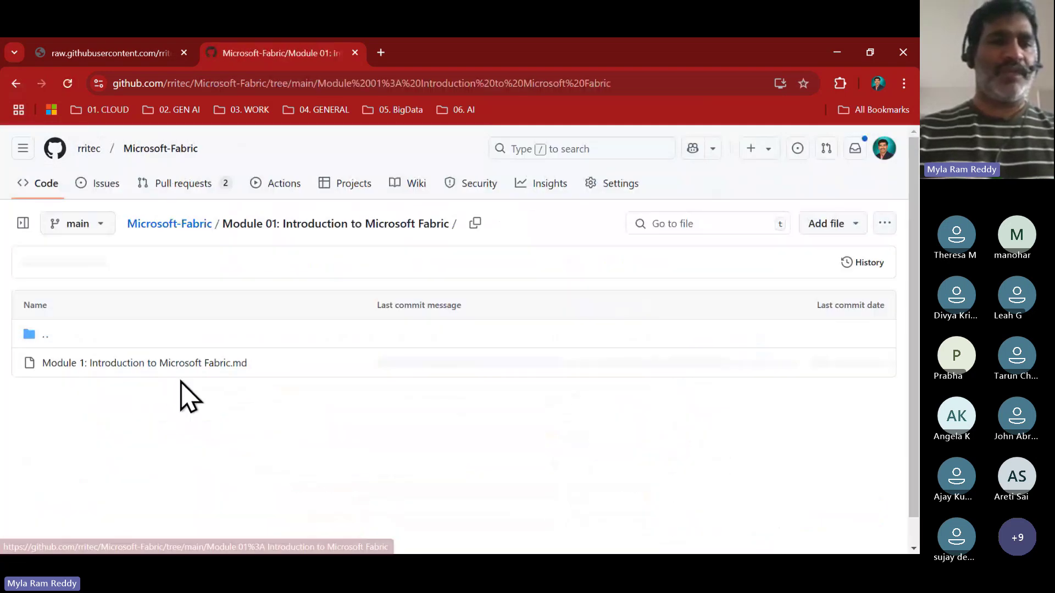
left_click(174, 367)
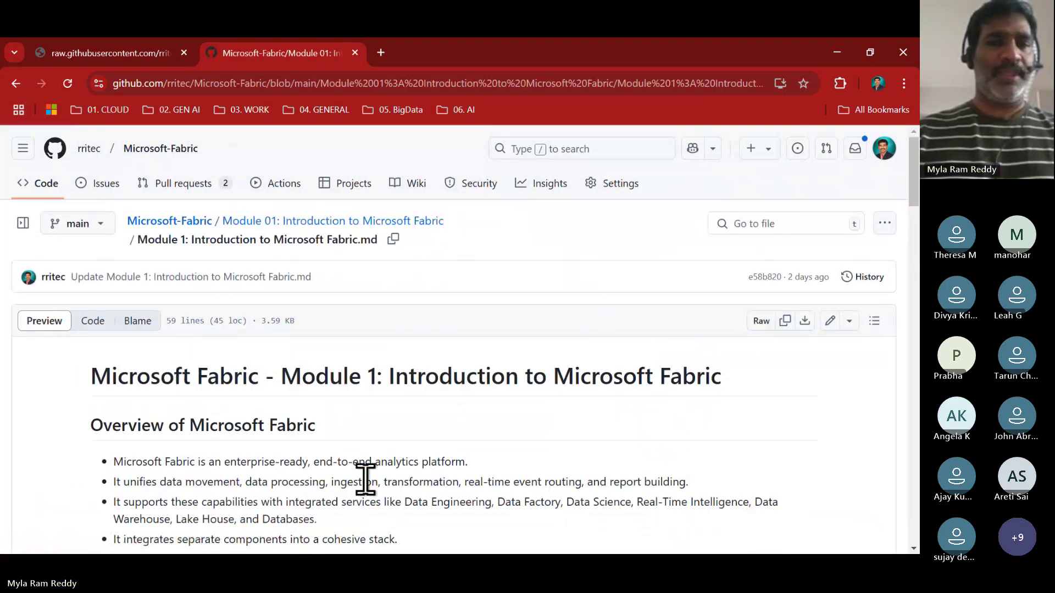
scroll(365, 478, "down", 6)
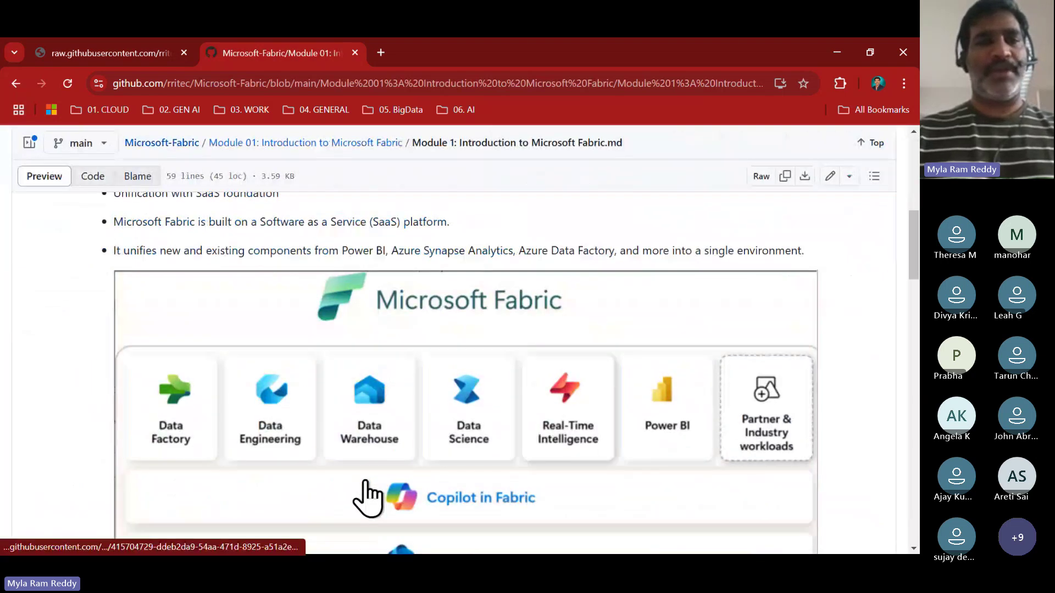
scroll(367, 497, "down", 5)
scroll(366, 494, "down", 10)
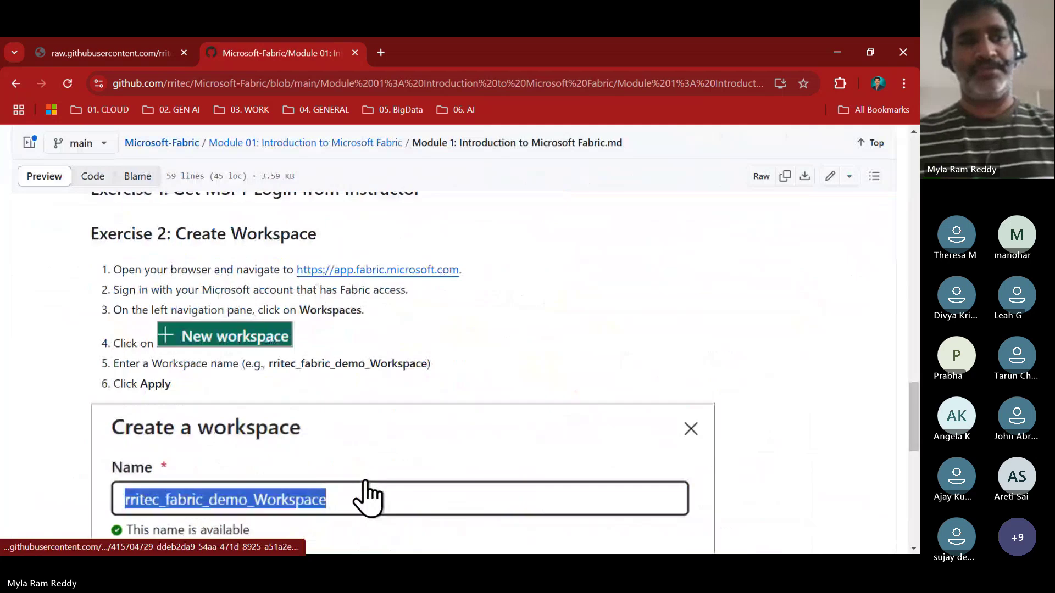
scroll(372, 325, "up", 1)
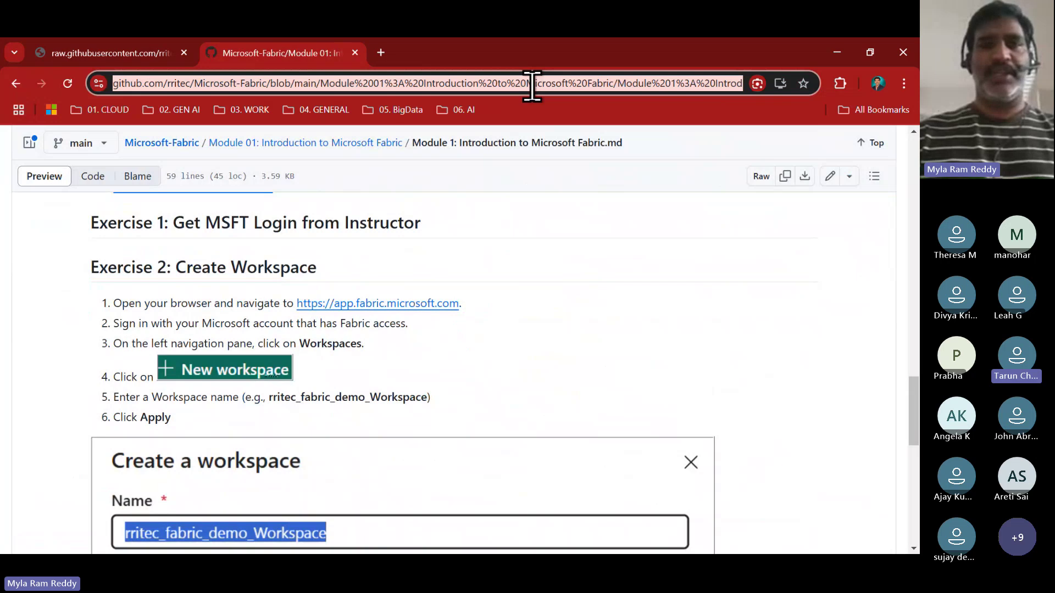
Switch to the Teams meeting and send the "Module 1: Introduction to Microsoft Fabric.md" GitHub link in the meeting chat.
key("alt+Tab")
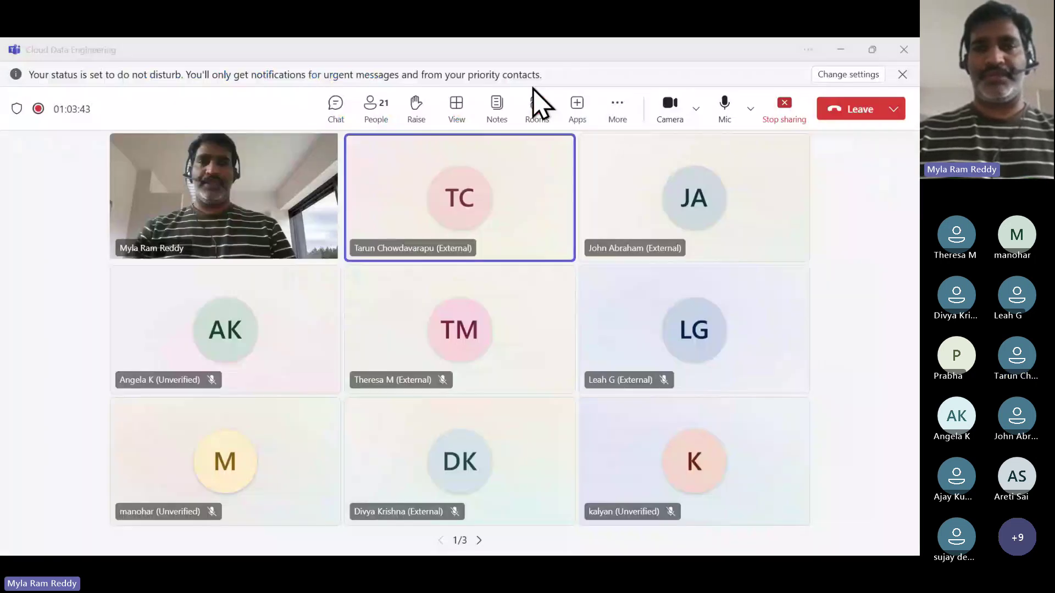
left_click(338, 110)
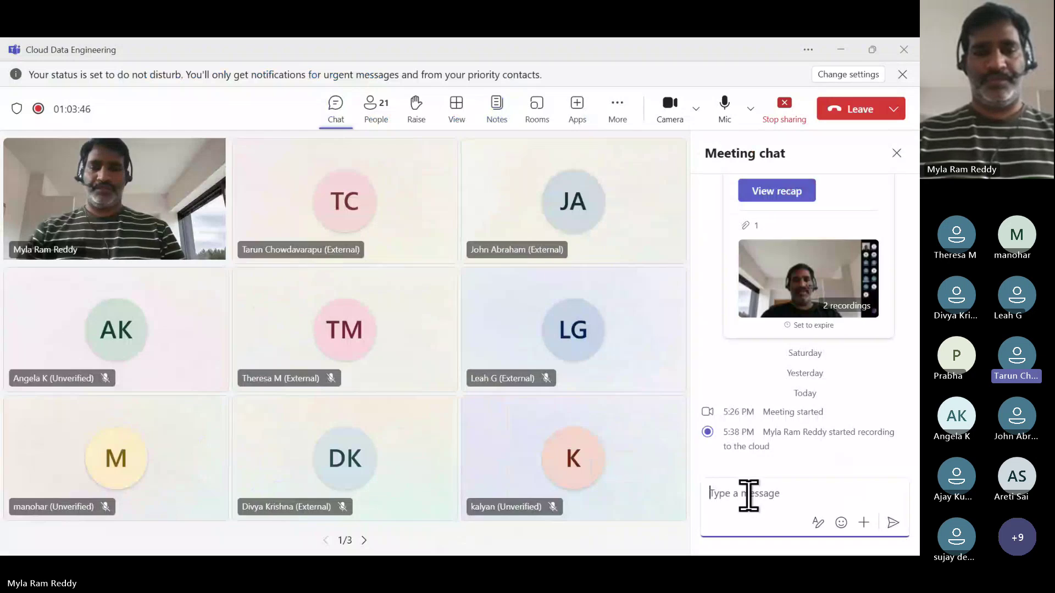
type("https://github.com/rritec/Microsoft-Fabric/blob/main/Module%2001%3A%20Introduction%20to%20Microsoft%20Fabric/Module%201%3A%20Introduction%20to%20Microsoft%20Fabric.md")
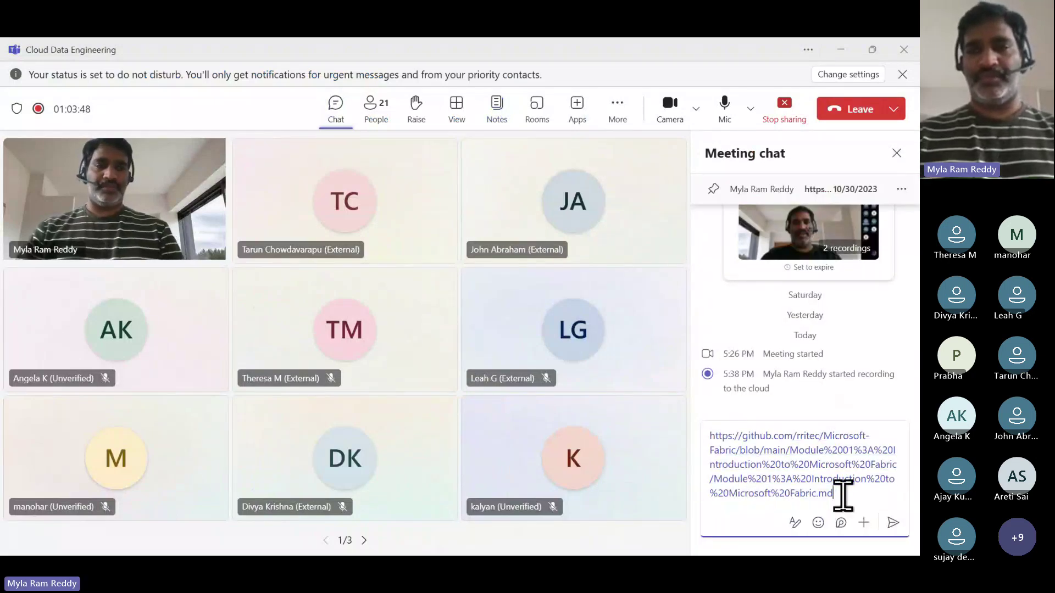
left_click(895, 522)
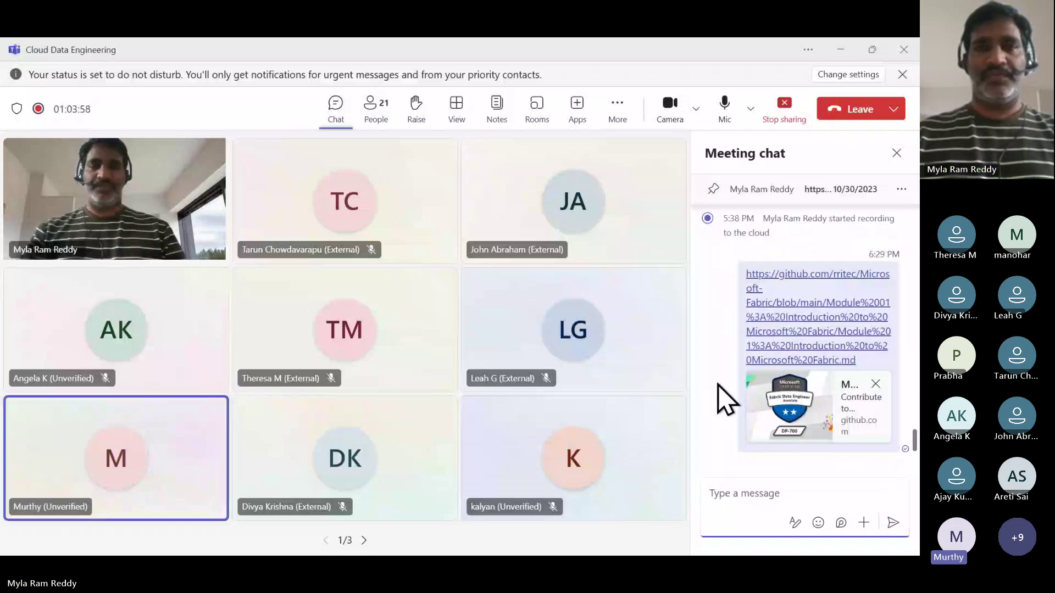
Switch to Notepad++ and highlight the "Github Cloud(web) >> Dataflow Gen 2 >> Delta Table > we do EDA" line.
key("alt+Tab")
key("Tab")
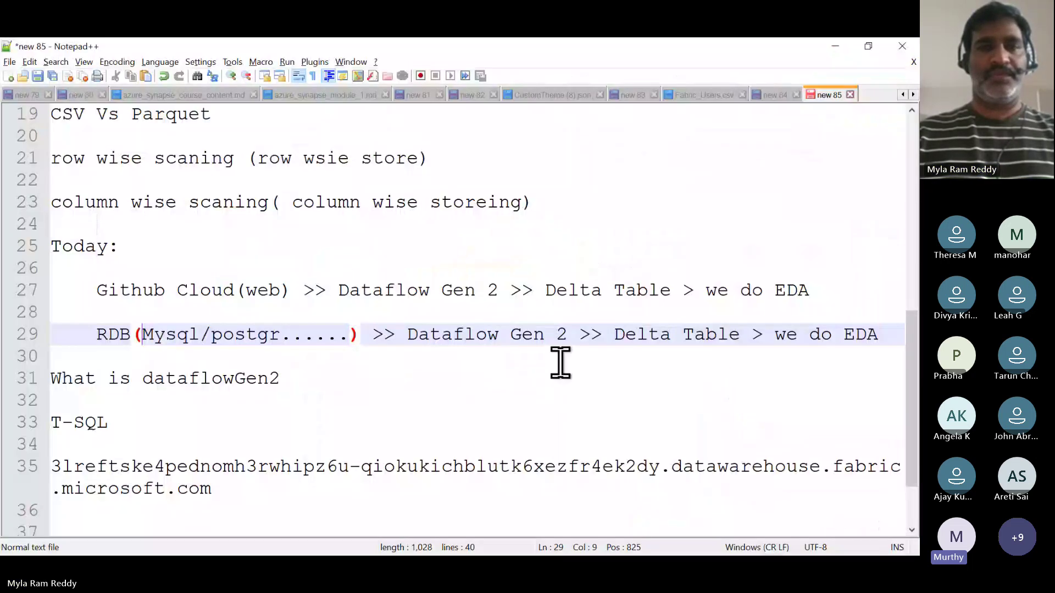
left_click(816, 291)
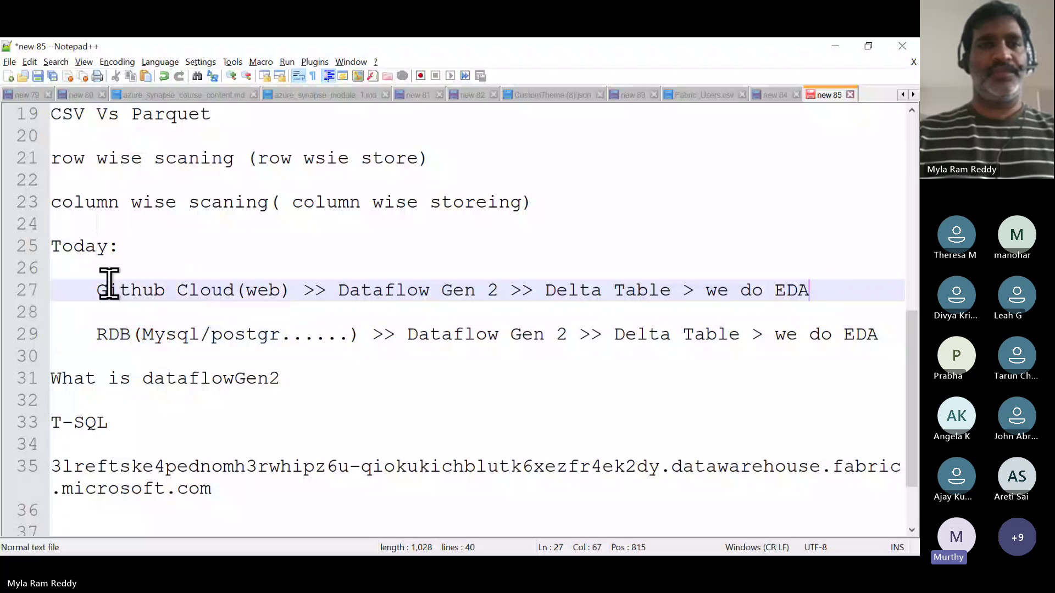
left_click(96, 290, "shift")
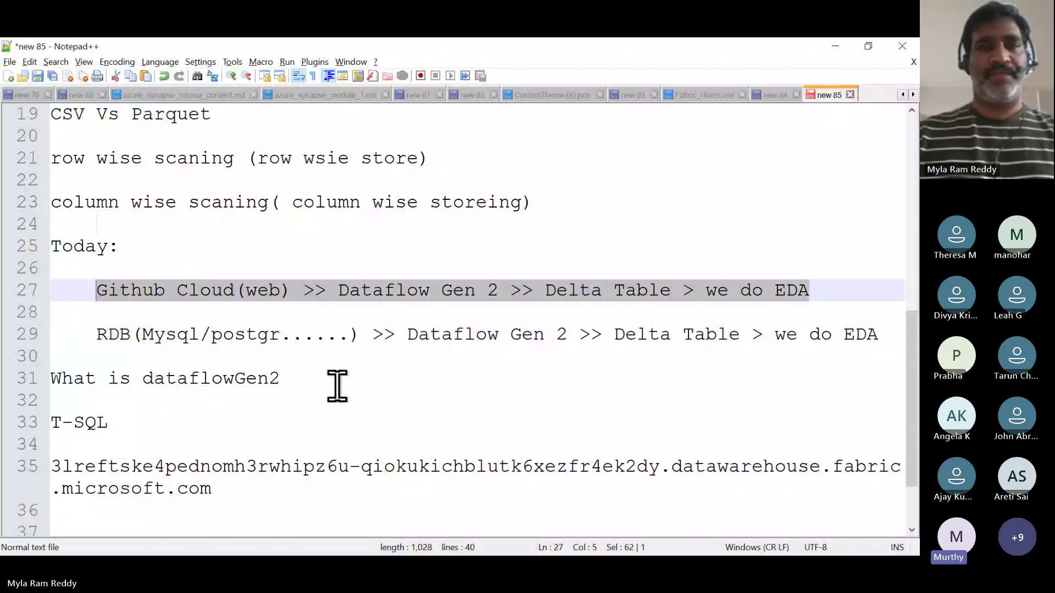
Switch to Chrome, return from the raw file to the GitHub page of Labdata/dept.csv and open the file for editing.
key("alt+Tab")
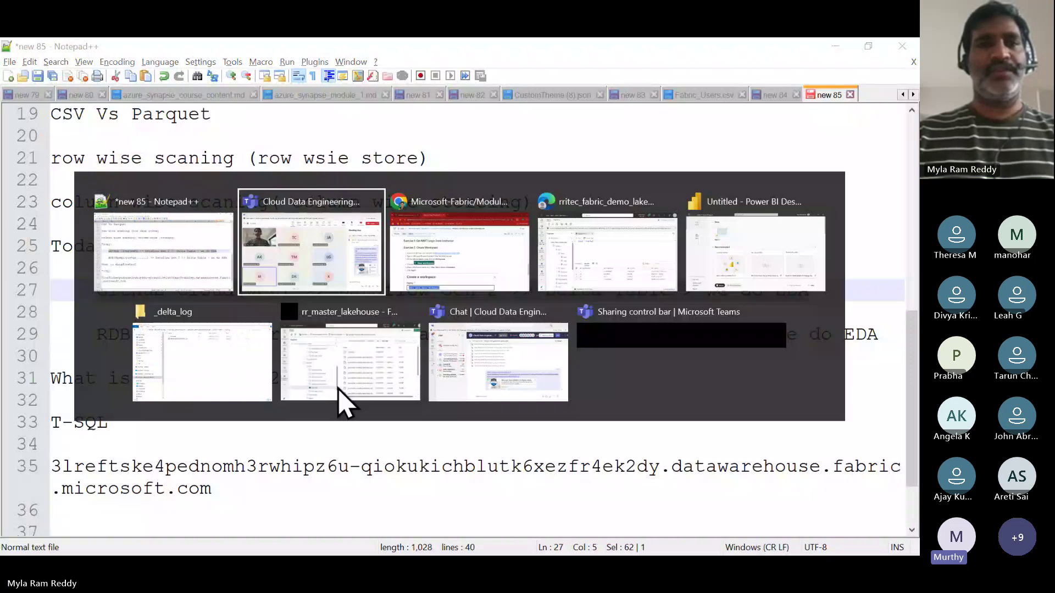
key("Tab")
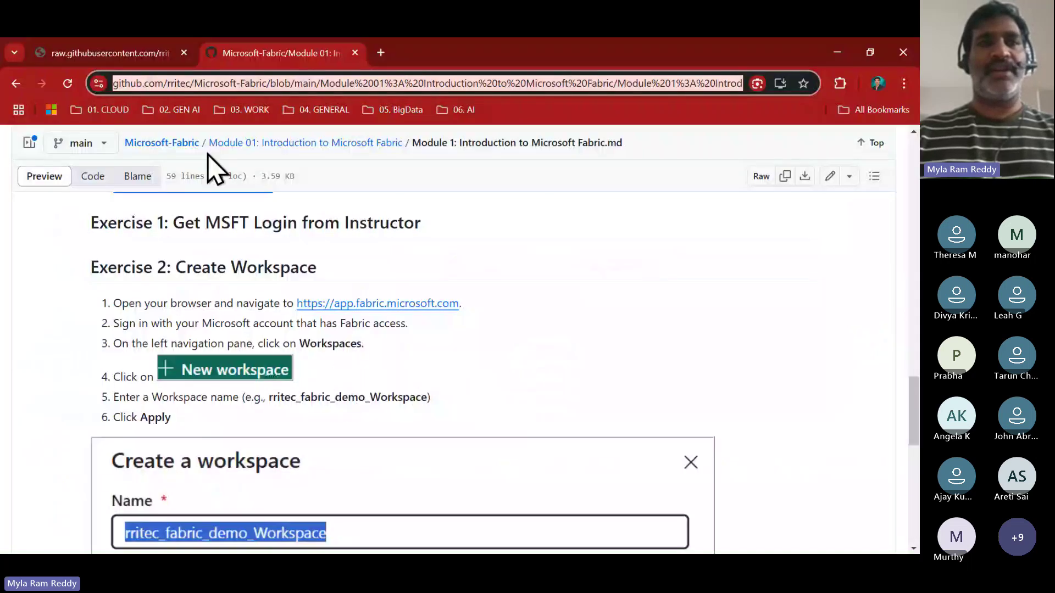
left_click(132, 55)
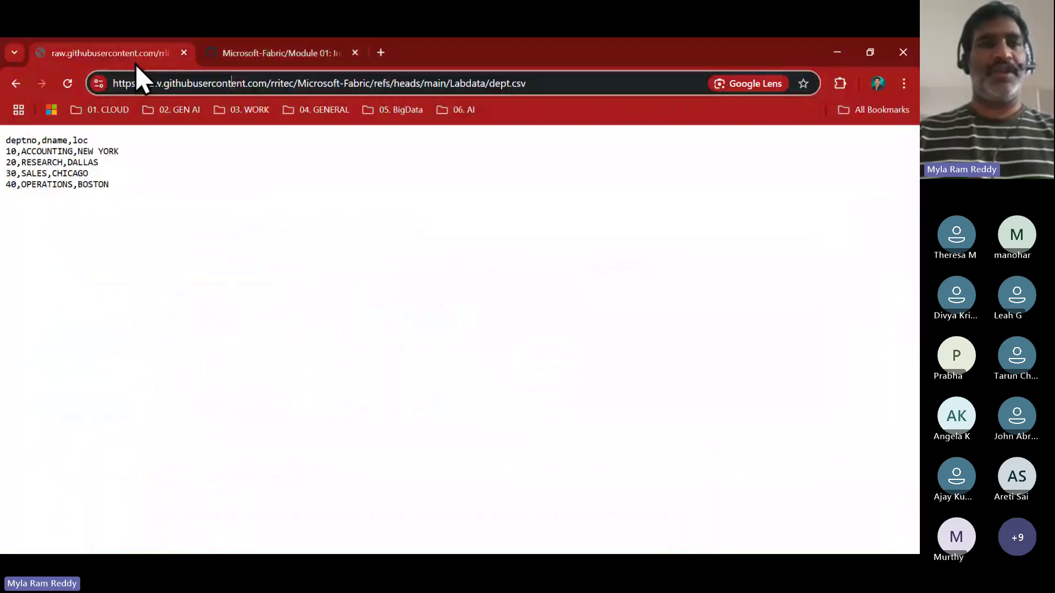
left_click(16, 84)
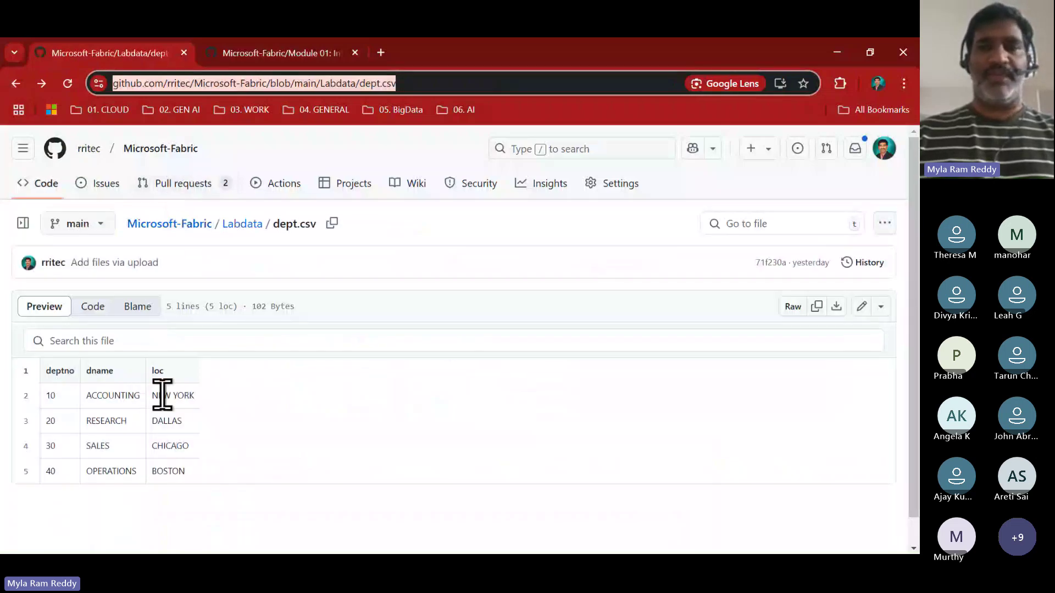
left_click(859, 312)
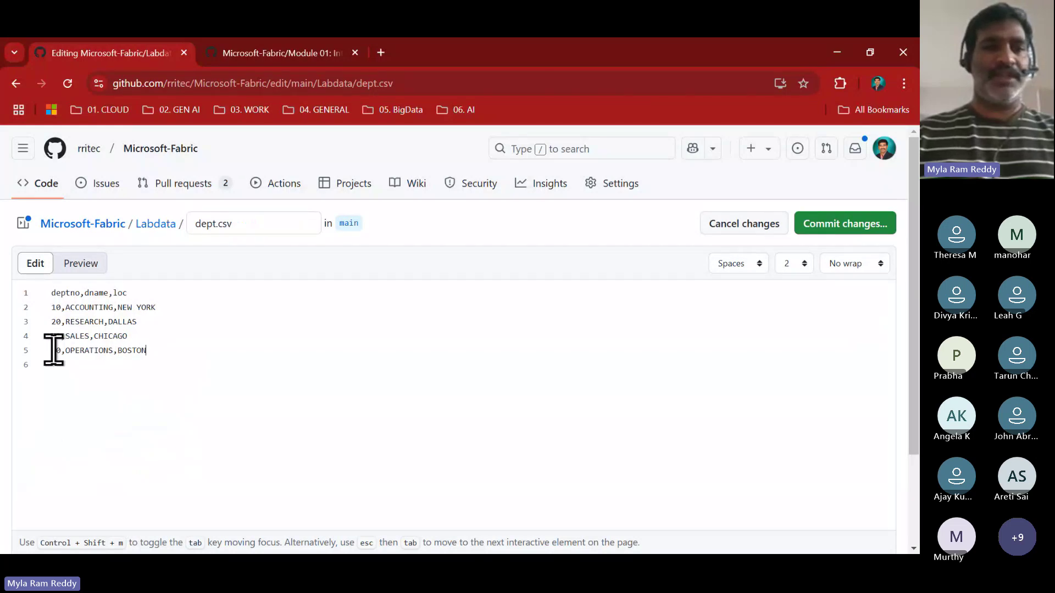
Duplicate the 40,OPERATIONS,BOSTON row at the end of dept.csv and set the copy's deptno to 50.
left_click_drag(54, 350, 147, 350)
key("ctrl+c")
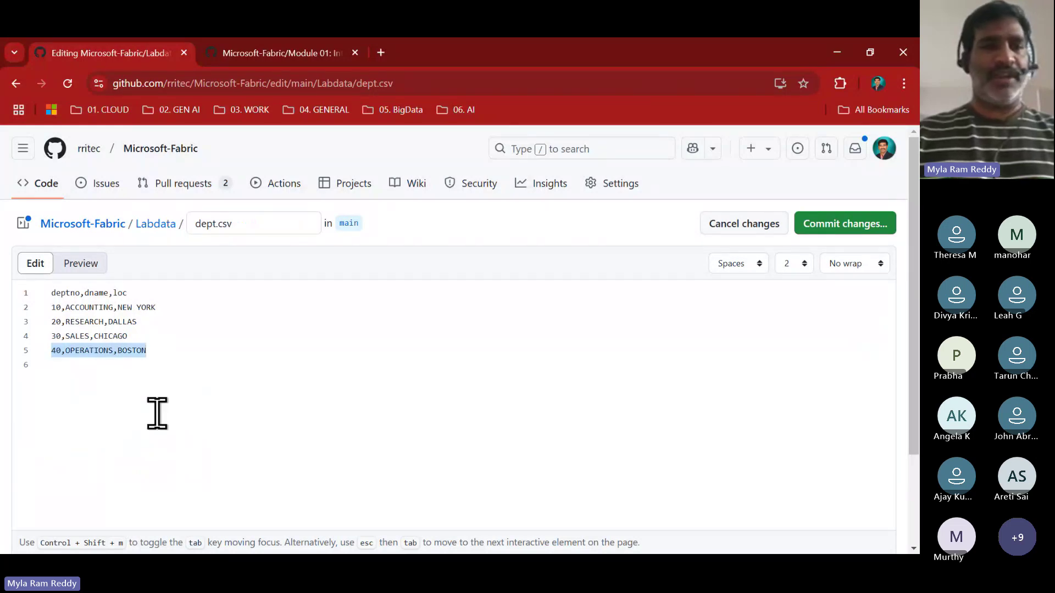
left_click(156, 351)
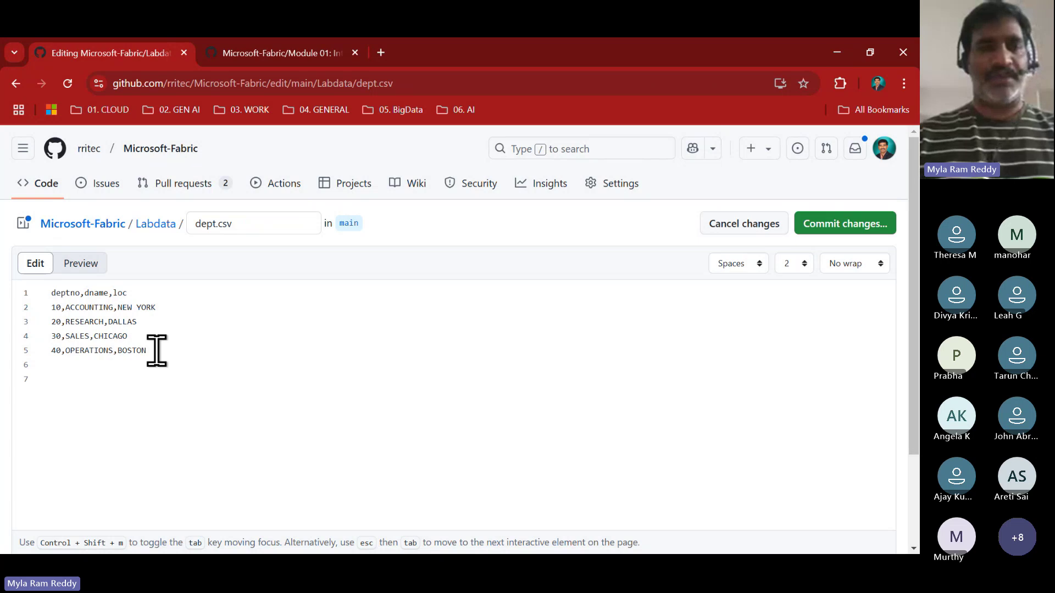
key("ctrl+v")
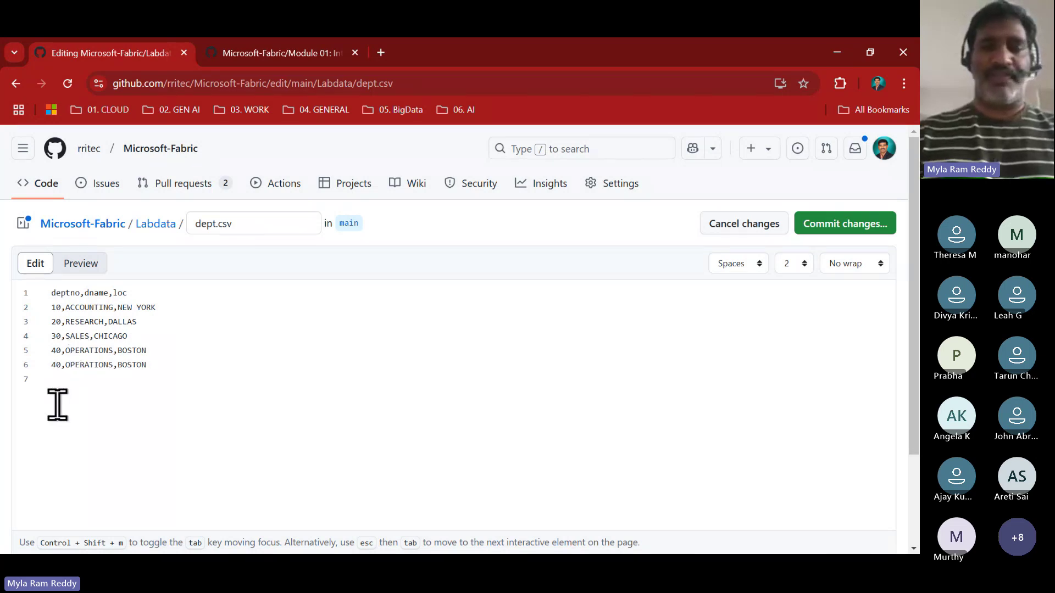
key("Home")
key("Delete")
type("5")
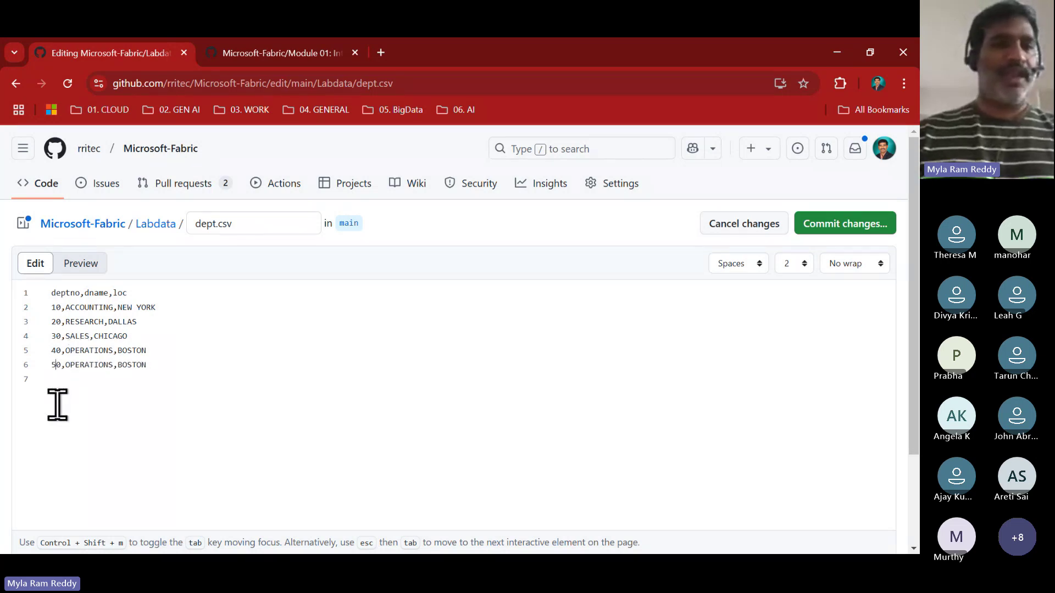
Replace the department name in the deptno 50 row with IT.
left_click(113, 365)
key("BackSpace")
key("BackSpace")
key("BackSpace")
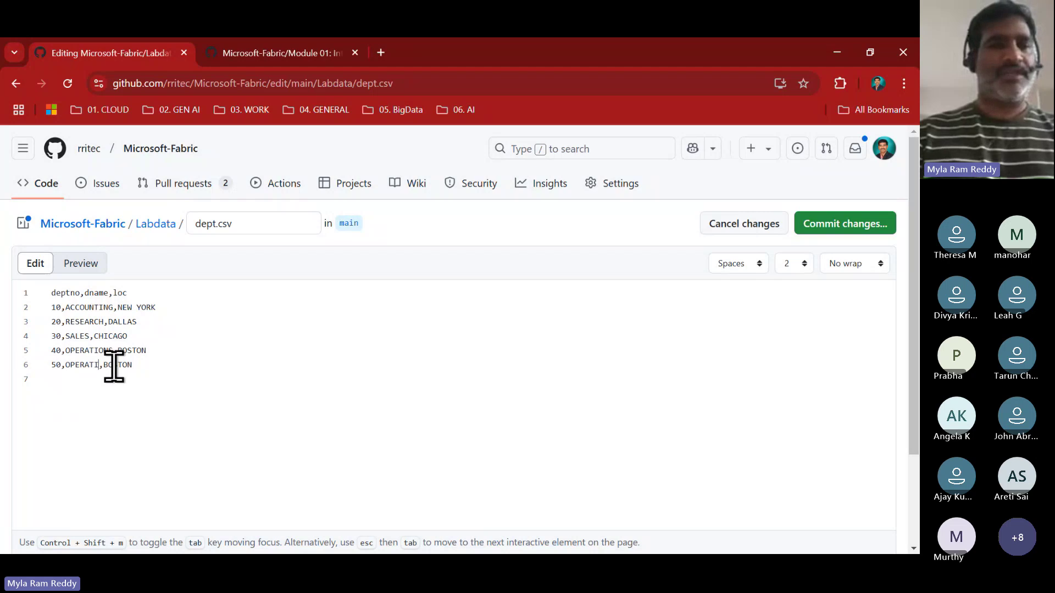
key("BackSpace")
key("BackSpace")
key("BackSpace")
key("BackSpace")
key("BackSpace")
key("BackSpace")
key("BackSpace")
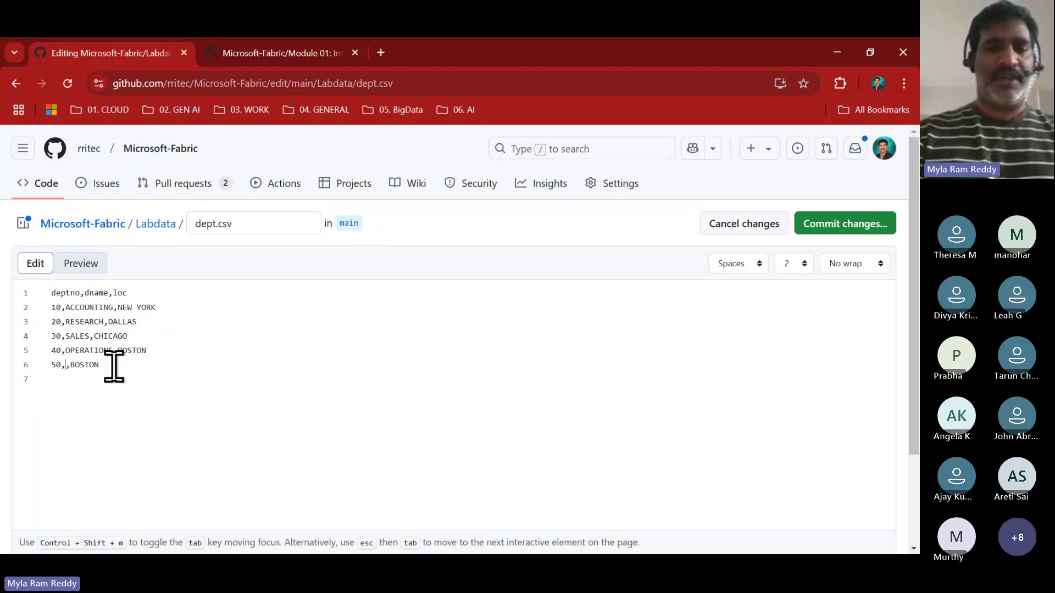
type("IT")
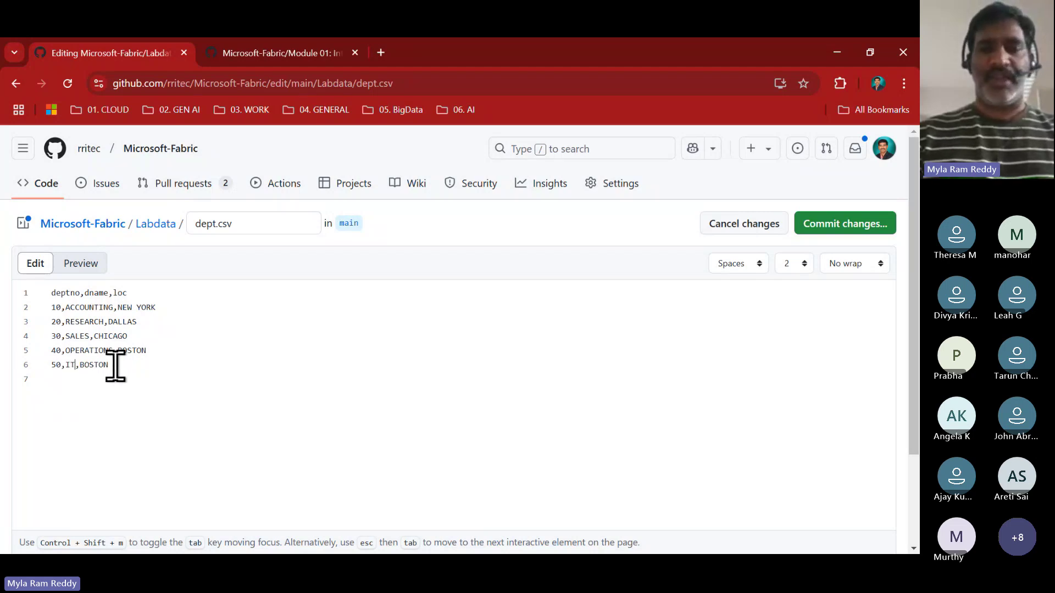
Replace the location in the deptno 50 row with Seattle.
key("End")
key("BackSpace")
key("BackSpace")
key("BackSpace")
key("BackSpace")
key("BackSpace")
key("BackSpace")
type("S")
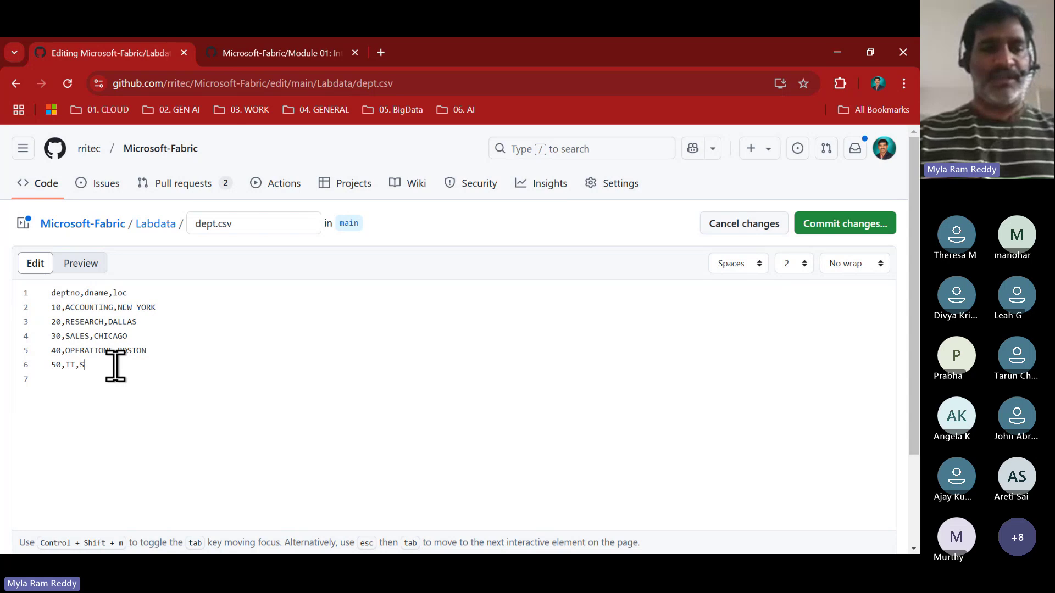
type("eattle")
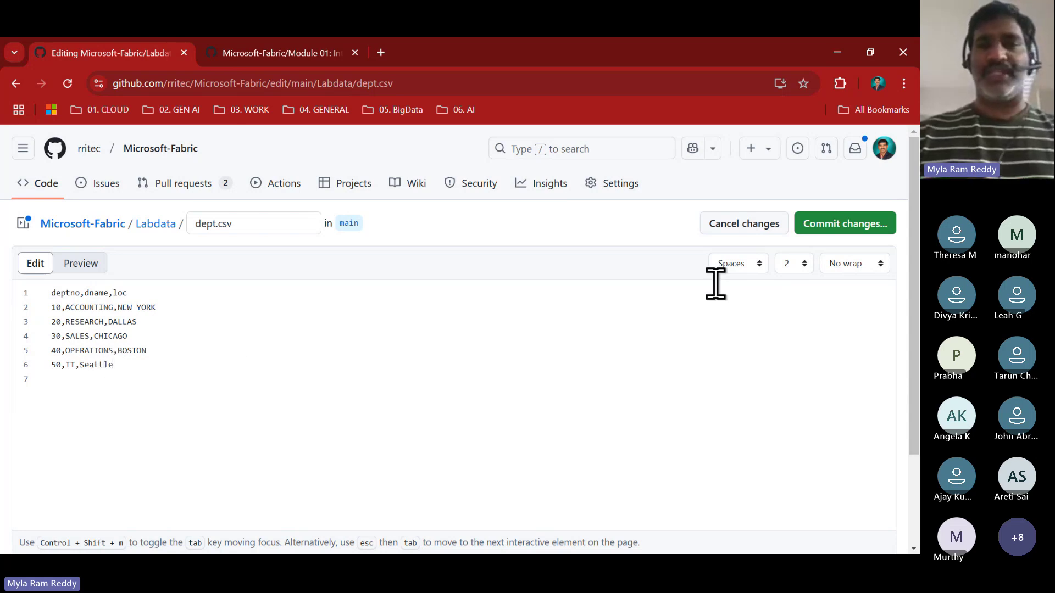
Commit the edited dept.csv directly to the main branch with the message "Update dept.csv".
left_click(844, 234)
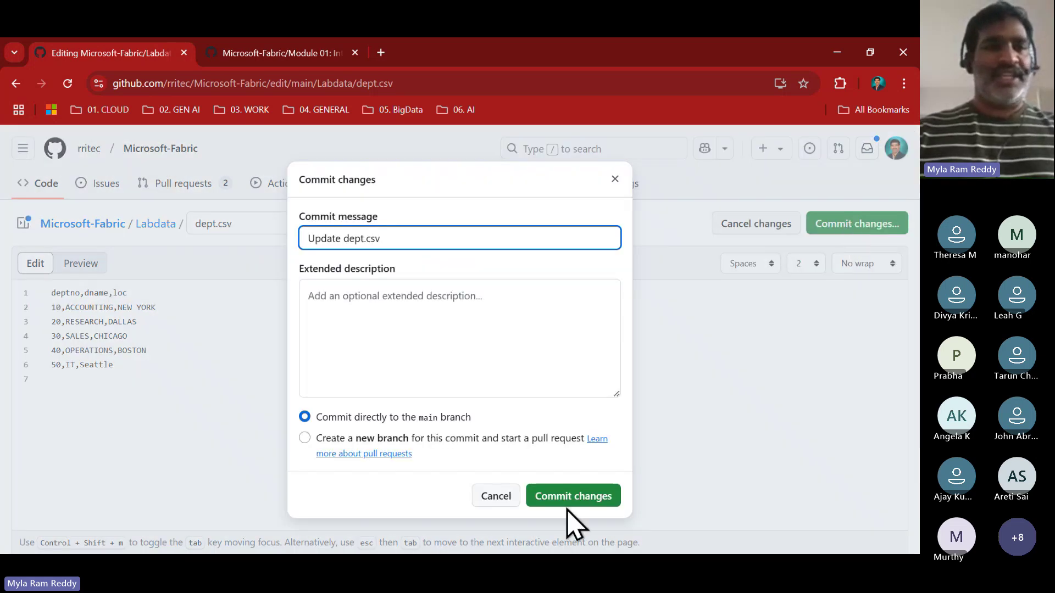
left_click(569, 499)
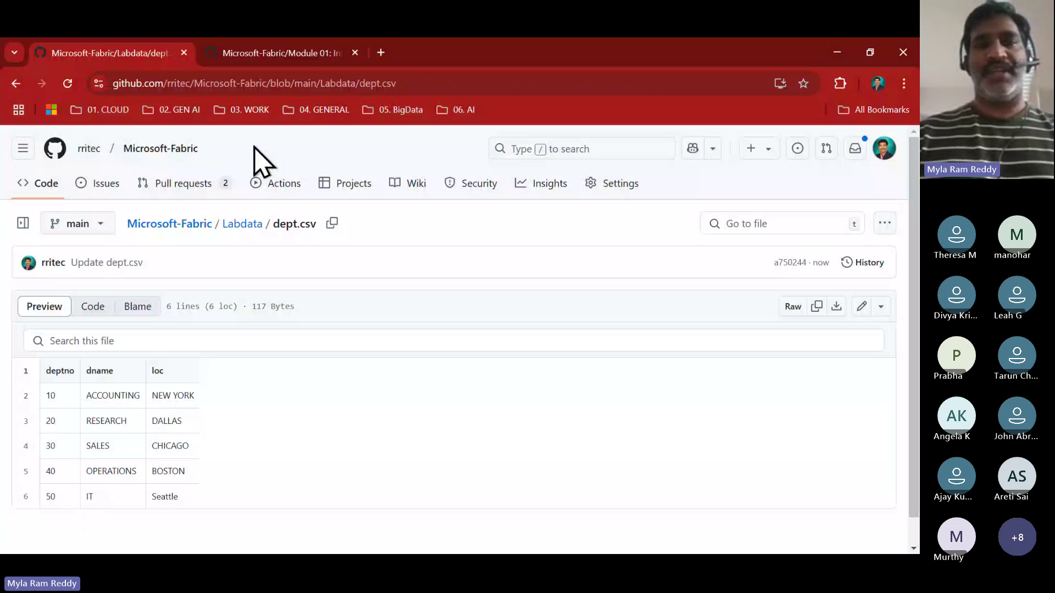
Switch to Microsoft Fabric and refresh the Load dept table data dataflow in rritec-fabric-demo-workspace.
key("alt+Tab")
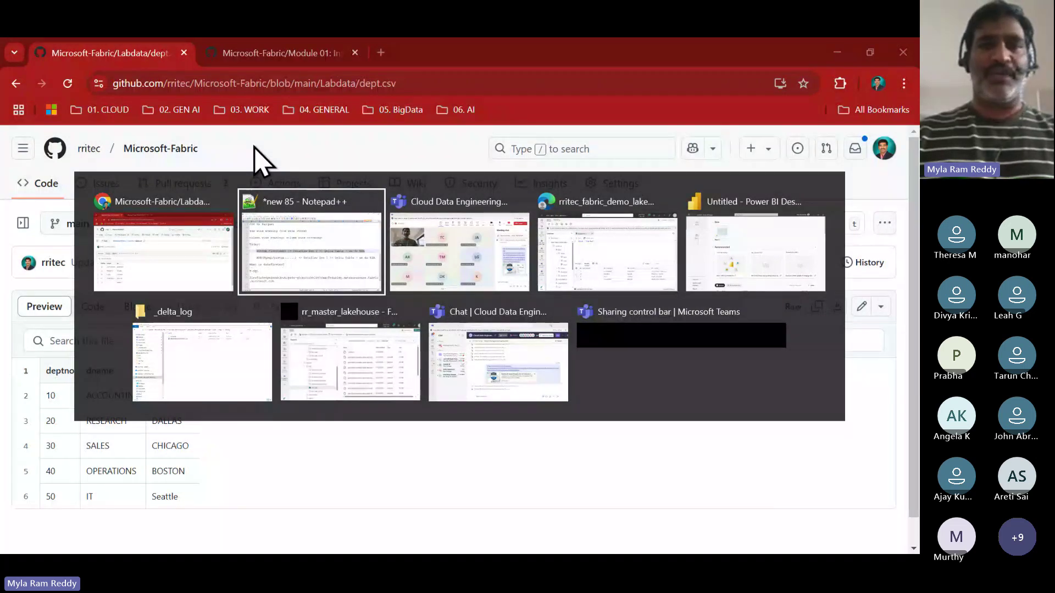
key("alt+Tab")
key("alt+Tab")
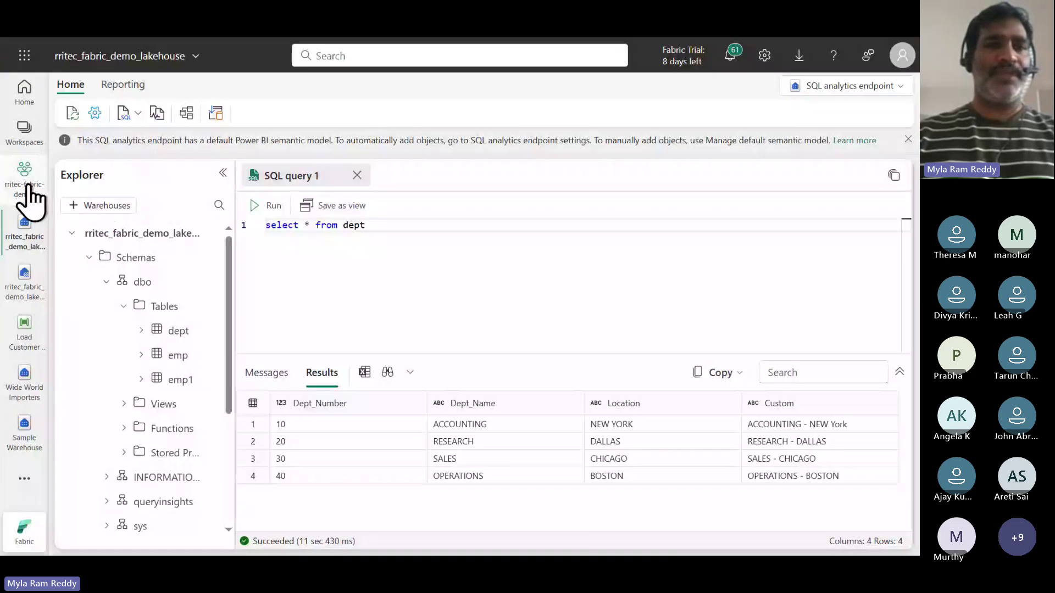
left_click(30, 195)
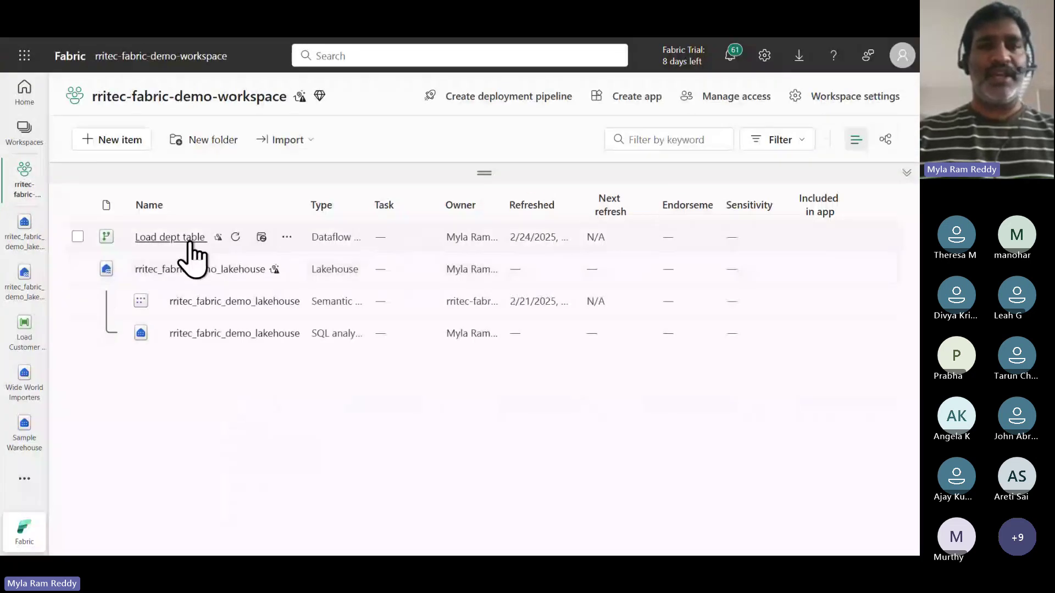
left_click(236, 239)
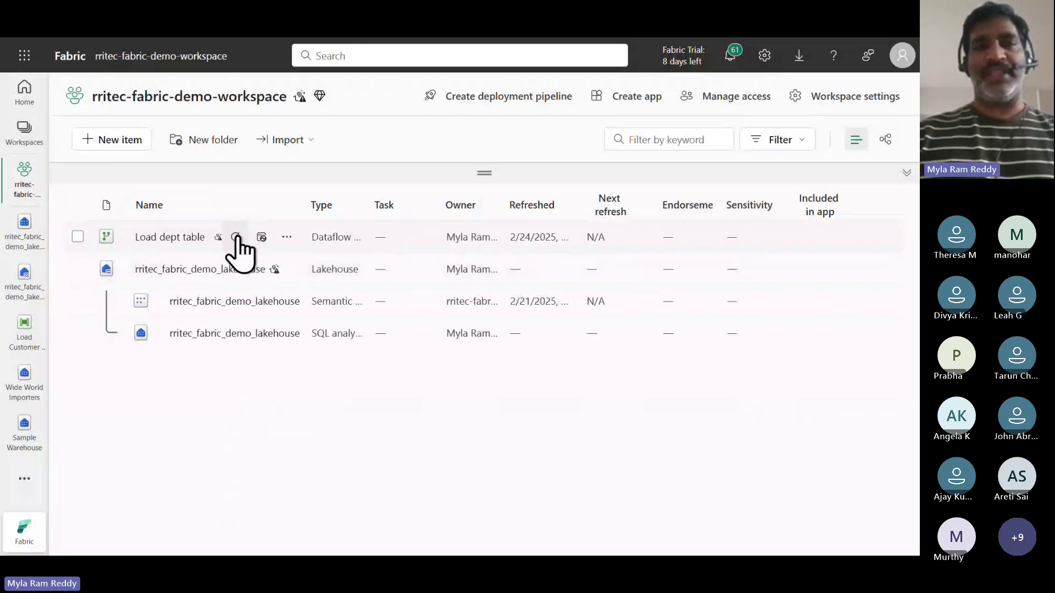
left_click(236, 238)
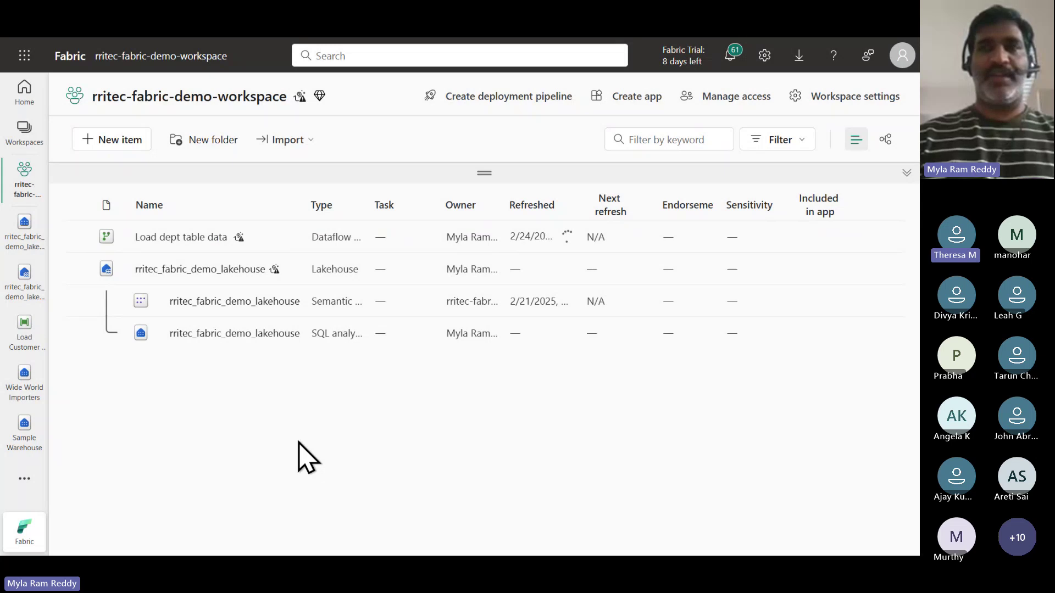
Switch to the Cloud Data Engineering meeting in Microsoft Teams and stop its recording.
key("alt+Tab")
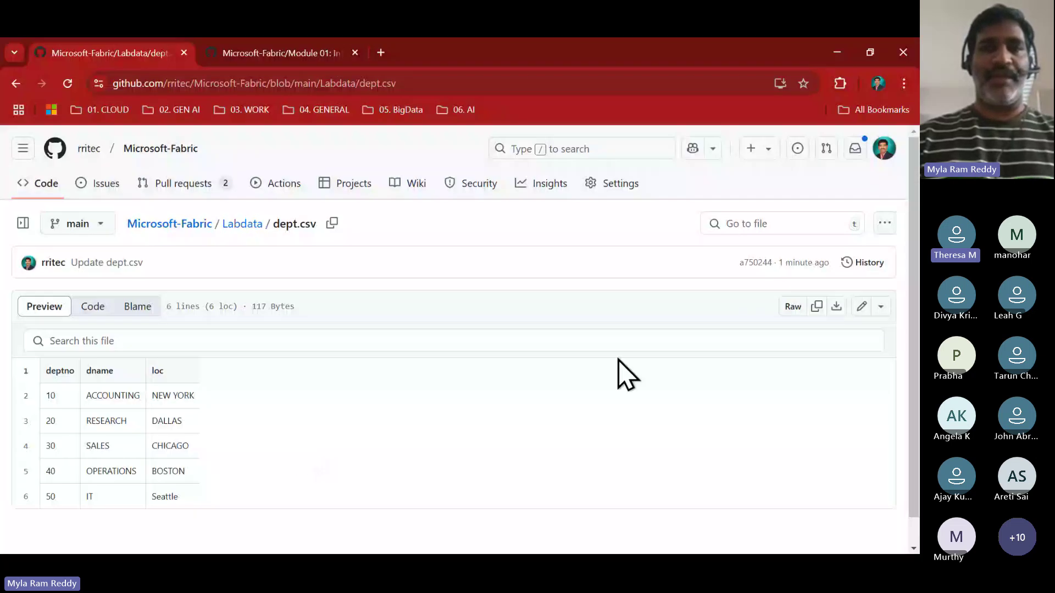
key("alt+Tab")
key("alt+Tab")
key("alt+Tab")
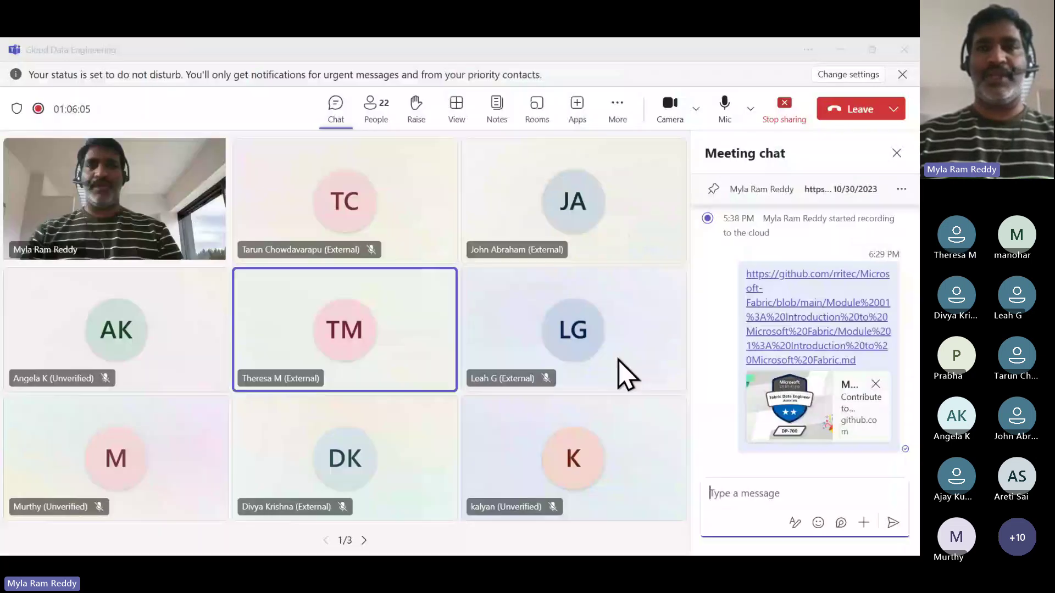
left_click(617, 112)
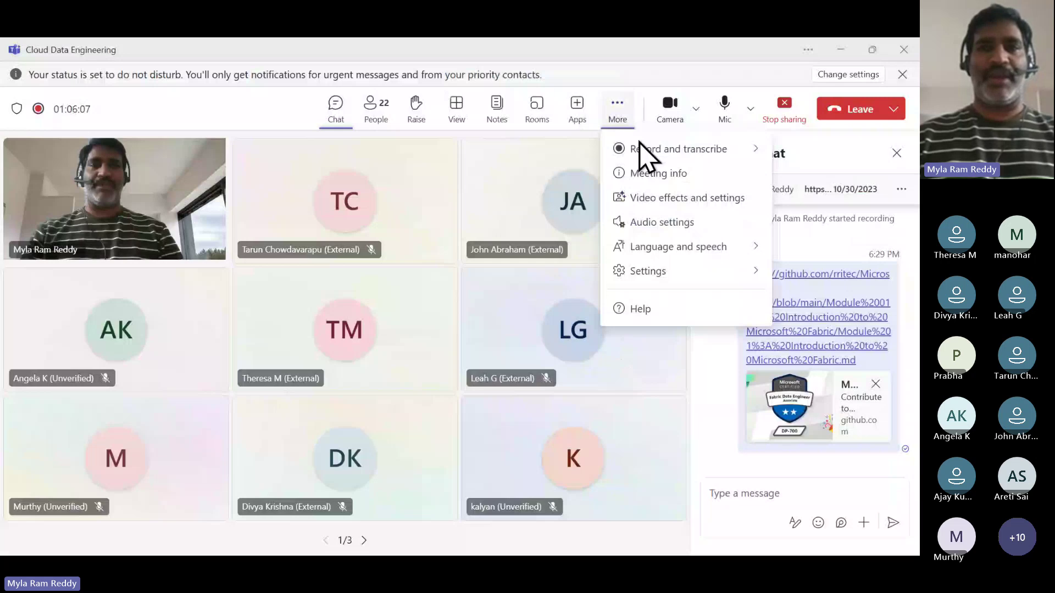
mouse_move(626, 150)
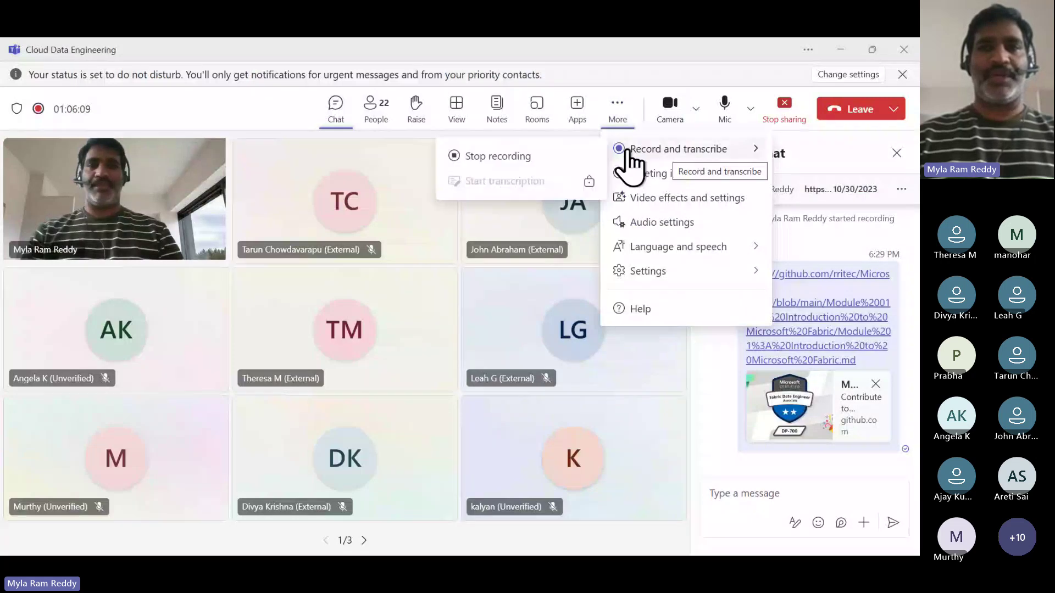
left_click(531, 161)
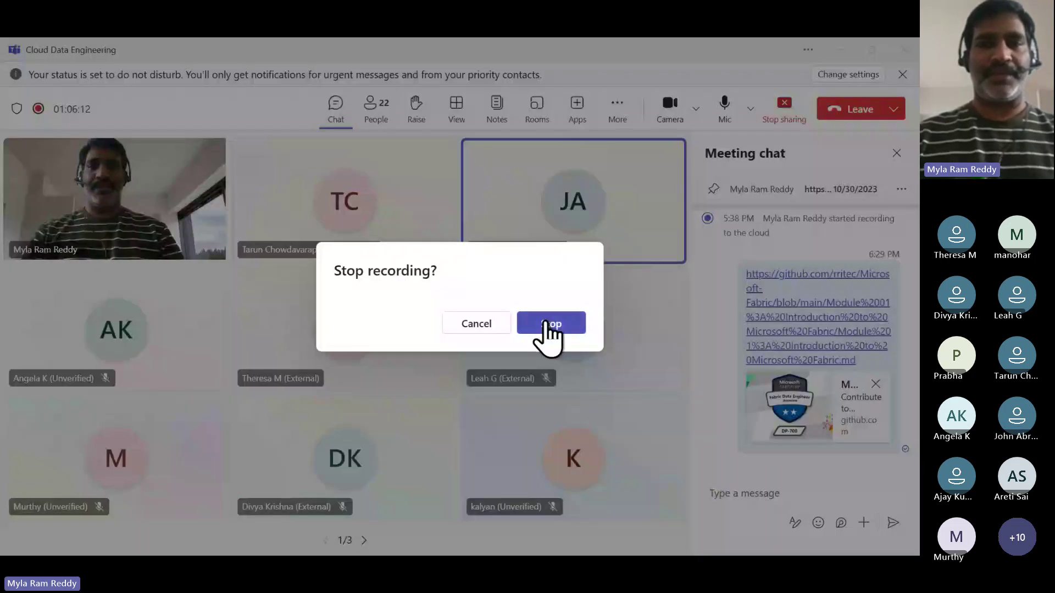